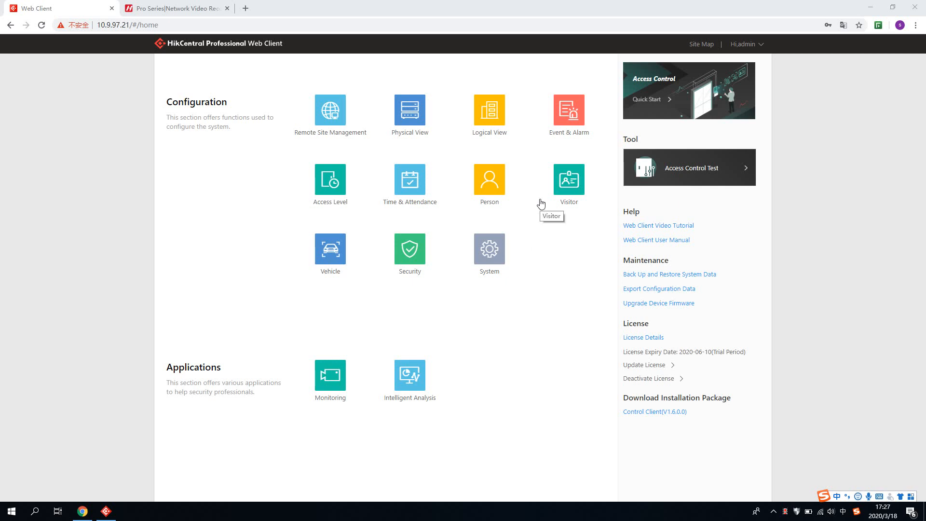
Step: Open the Event & Alarm configuration and bring up the blank text document 新建文本文档 (2) in Notepad over it
{"action": "left_click", "coordinate": [571, 108]}
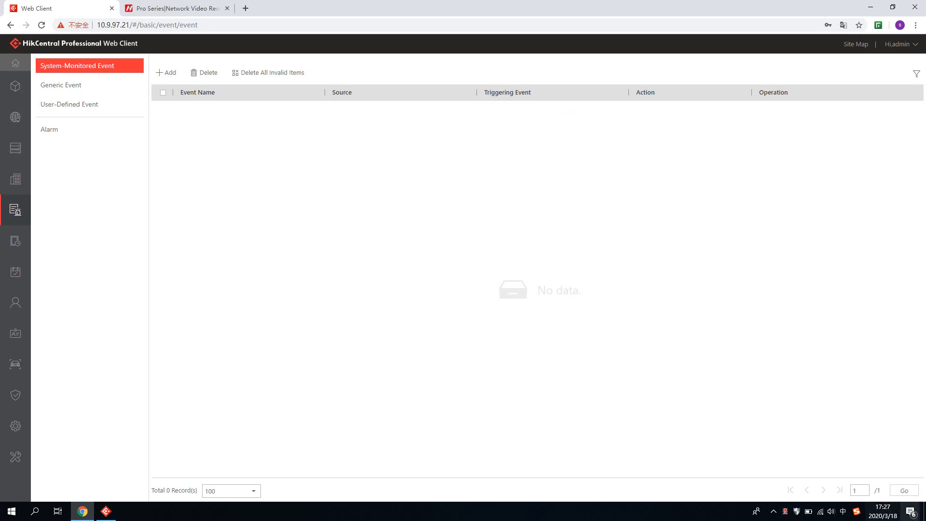
{"action": "left_click", "coordinate": [923, 513]}
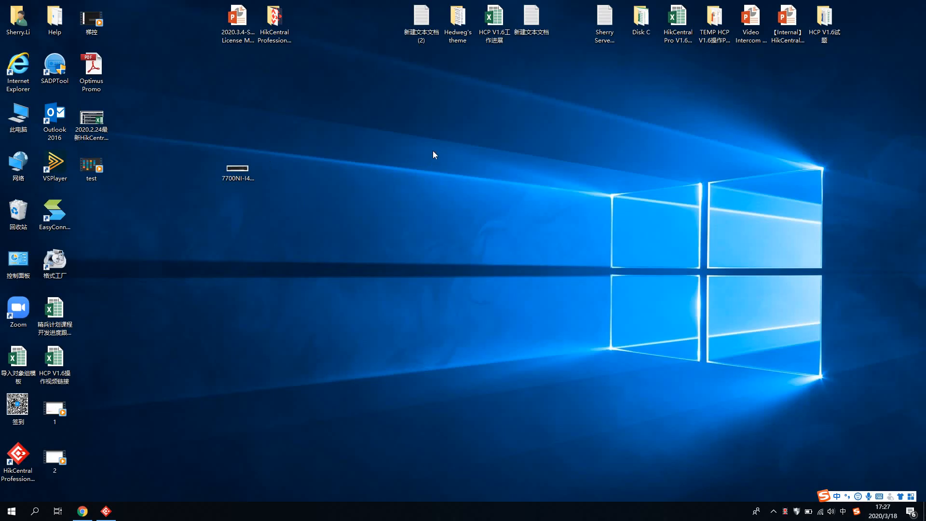
{"action": "double_click", "coordinate": [414, 38]}
{"action": "left_click", "coordinate": [108, 514]}
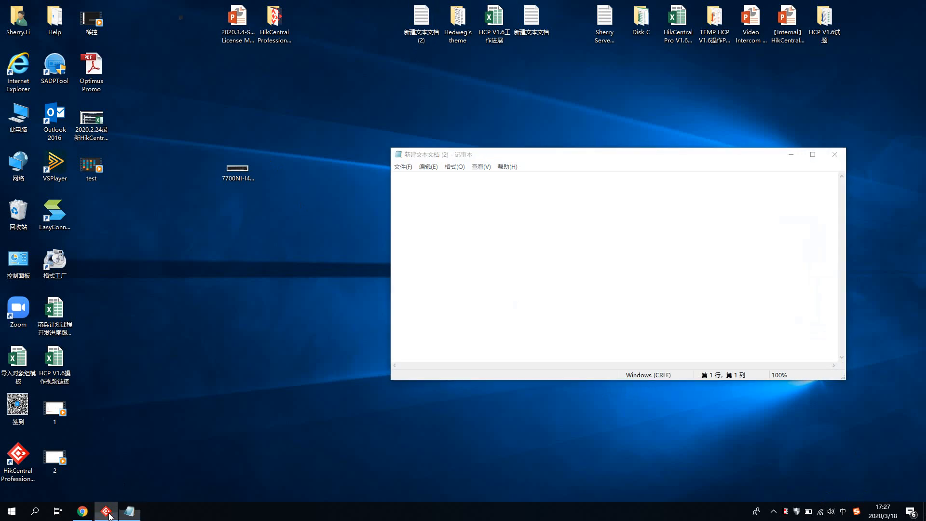
{"action": "left_click", "coordinate": [125, 517]}
{"action": "left_click", "coordinate": [125, 518]}
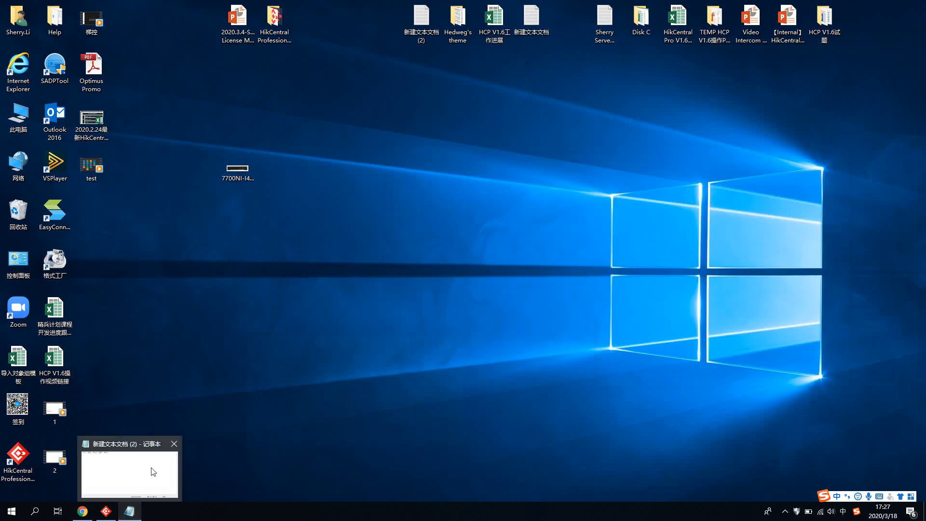
{"action": "left_click", "coordinate": [104, 515]}
{"action": "left_click", "coordinate": [104, 516]}
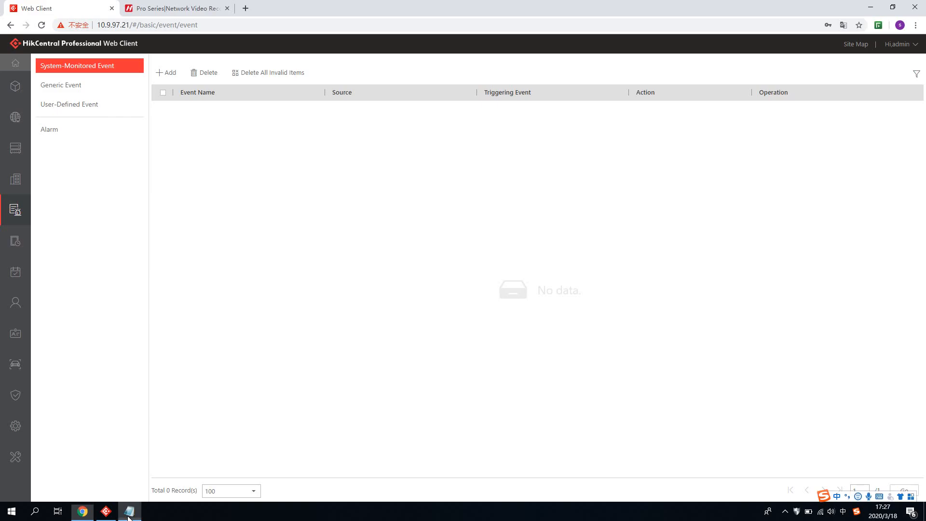
{"action": "left_click", "coordinate": [128, 513]}
{"action": "left_click", "coordinate": [500, 224]}
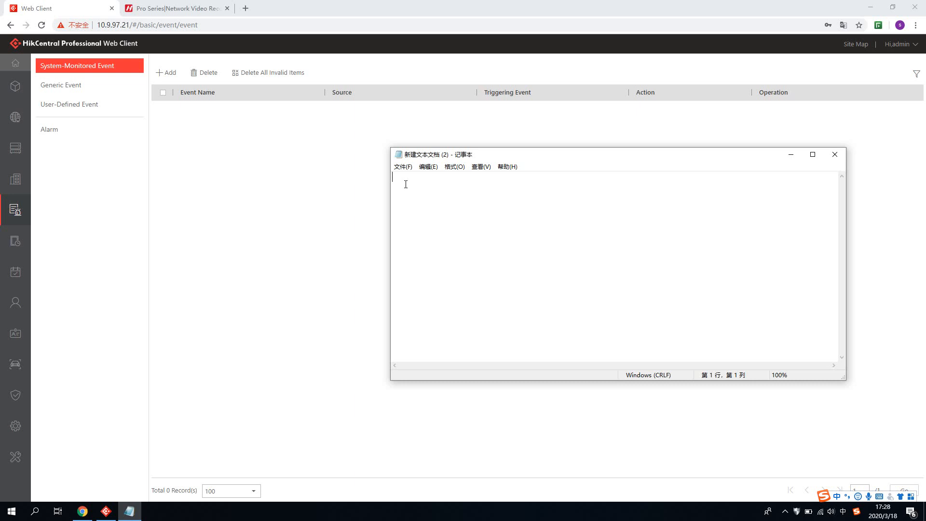
Step: View the blank form for adding a system-monitored event and the one for adding an alarm
{"action": "left_click", "coordinate": [218, 147]}
{"action": "left_click", "coordinate": [166, 73]}
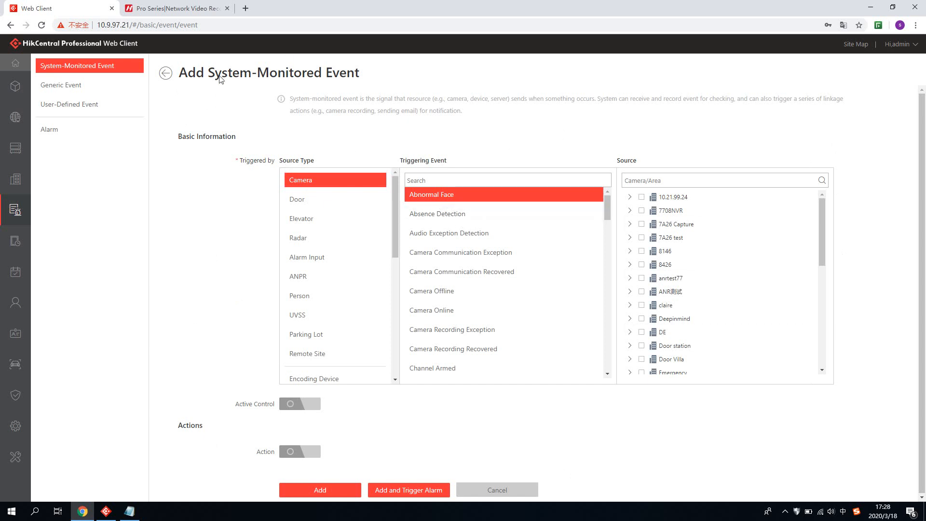
{"action": "left_click", "coordinate": [57, 132]}
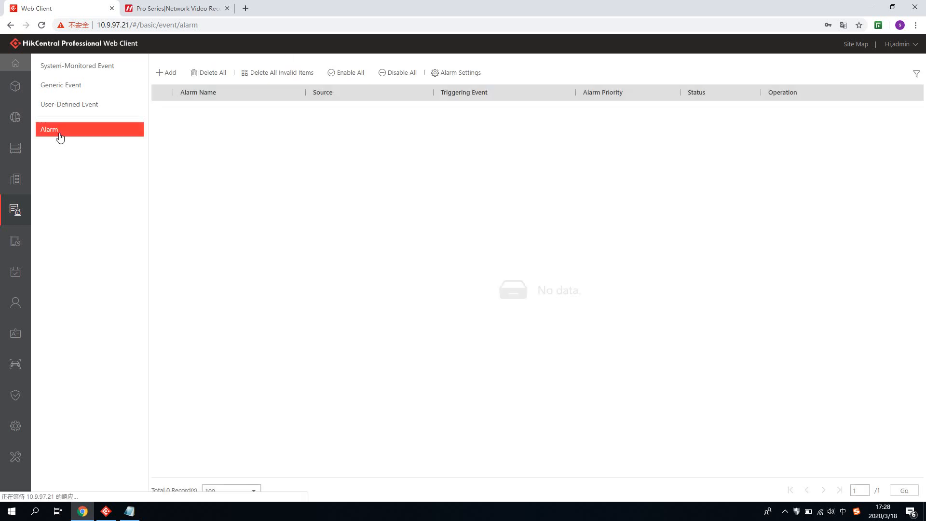
{"action": "left_click", "coordinate": [164, 74]}
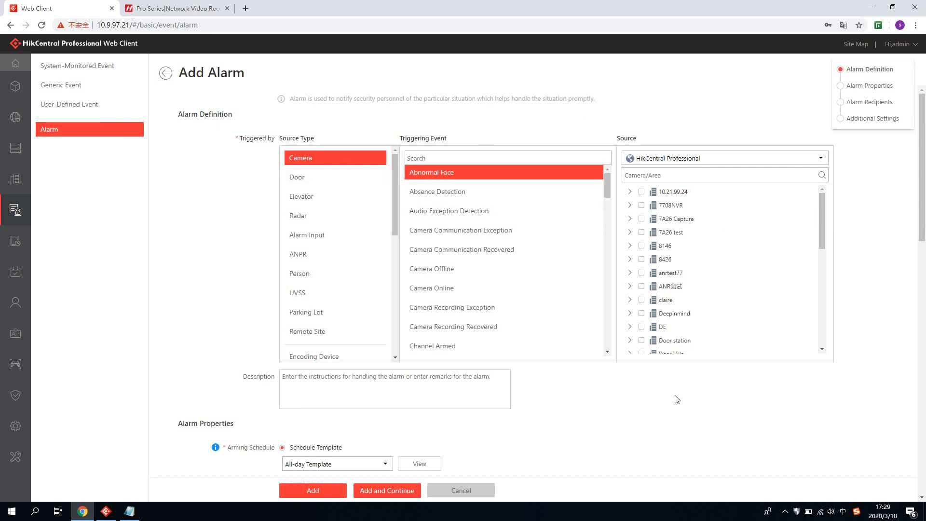
Step: Start a new system-monitored event with source type Camera and Motion Detection as the triggering event
{"action": "left_click", "coordinate": [120, 68]}
{"action": "left_click", "coordinate": [165, 73]}
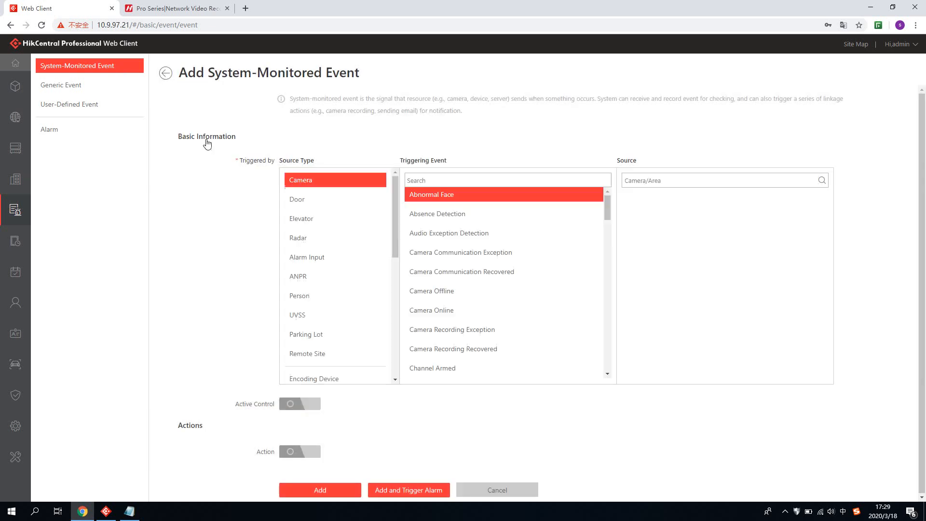
{"action": "left_click", "coordinate": [450, 178]}
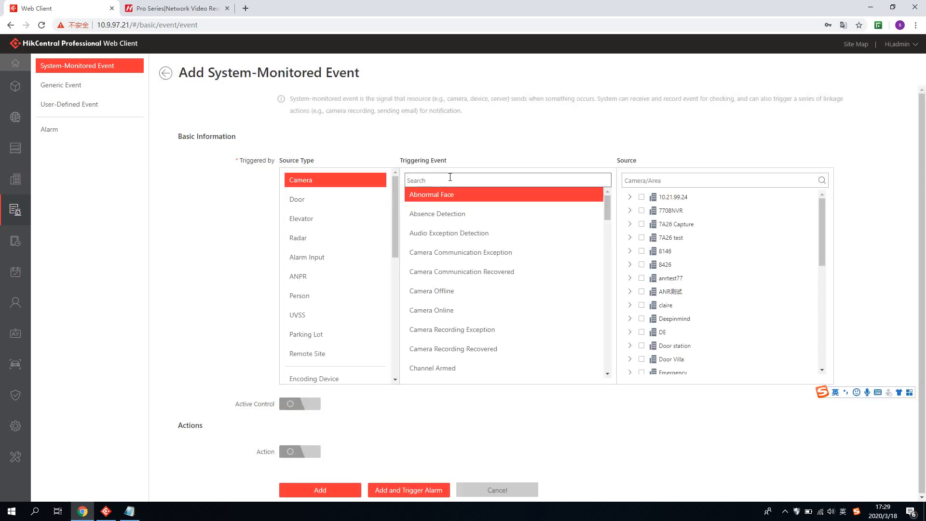
{"action": "type", "text": "motion"}
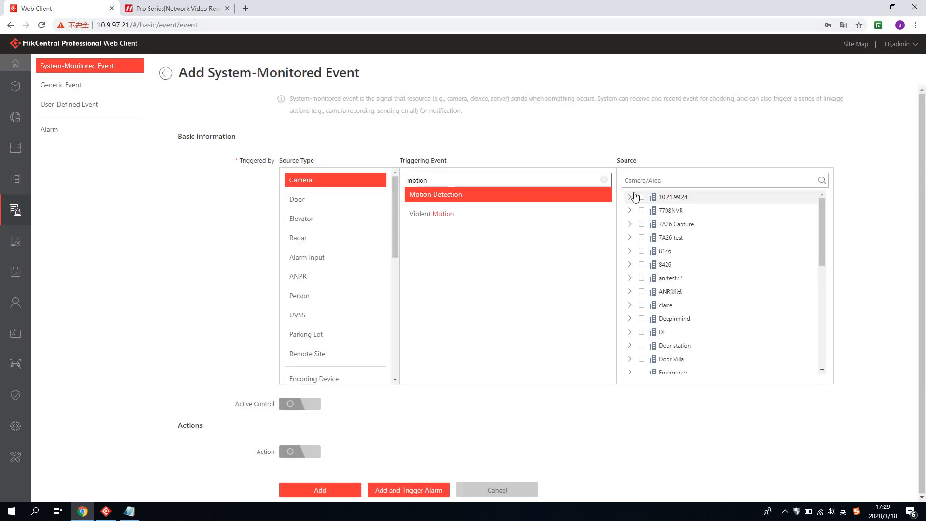
Step: Choose camera 7A26 under 7708NVR as the event source and enable the event's linkage actions
{"action": "left_click", "coordinate": [630, 224]}
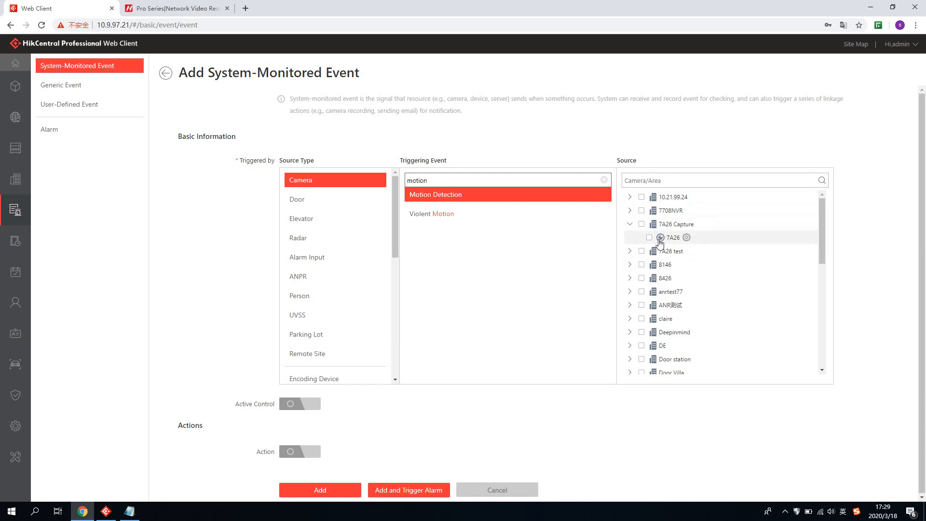
{"action": "left_click", "coordinate": [629, 210]}
{"action": "left_click", "coordinate": [650, 224]}
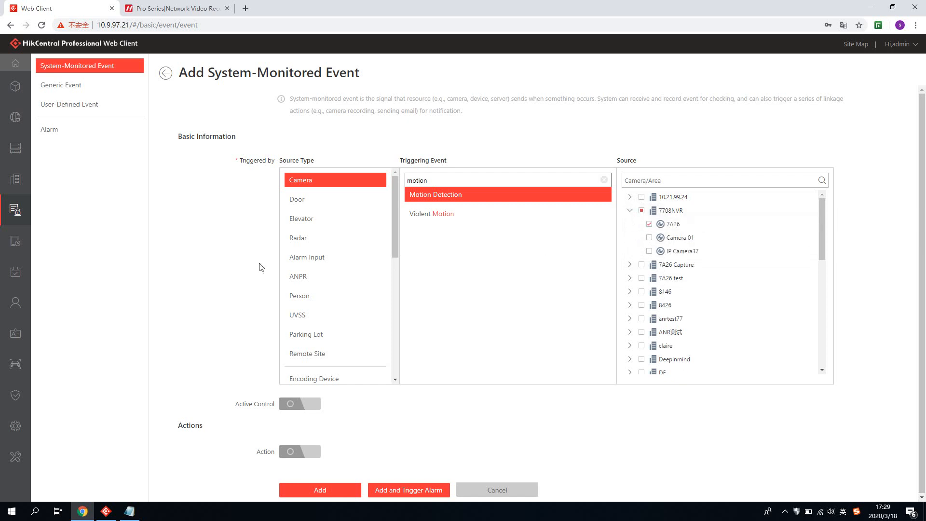
{"action": "left_click", "coordinate": [302, 453]}
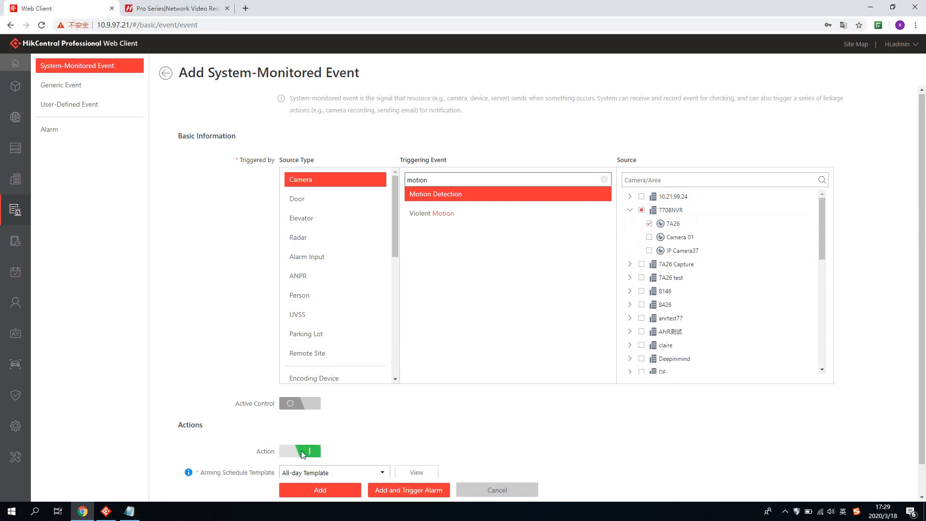
{"action": "scroll", "coordinate": [390, 407], "scroll_direction": "down", "scroll_amount": 5}
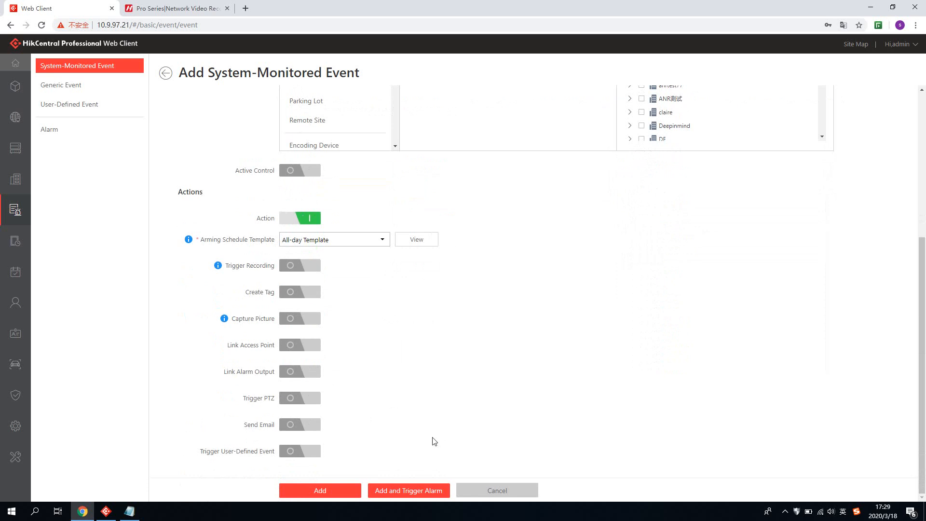
Step: Open the web client at 10.9.99.33 in a new browser tab and set its login page language to English
{"action": "left_click", "coordinate": [245, 9]}
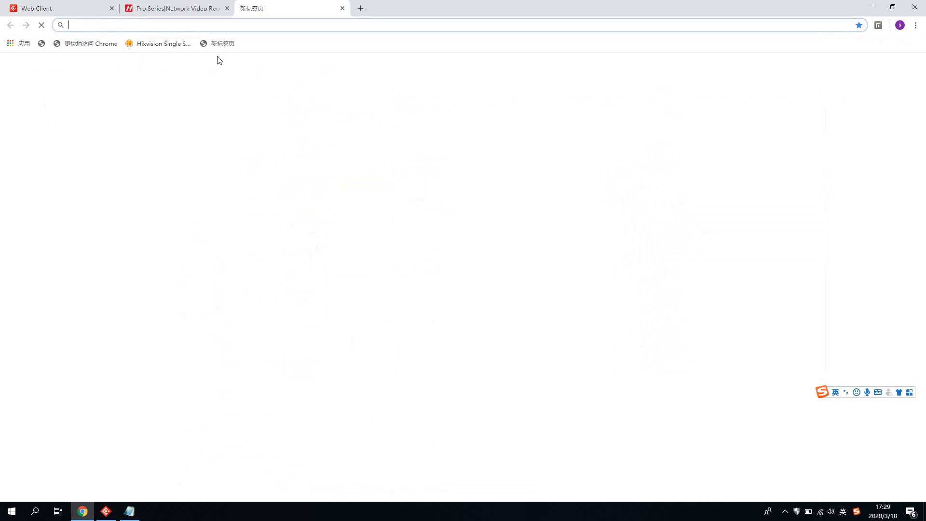
{"action": "type", "text": "10.9"}
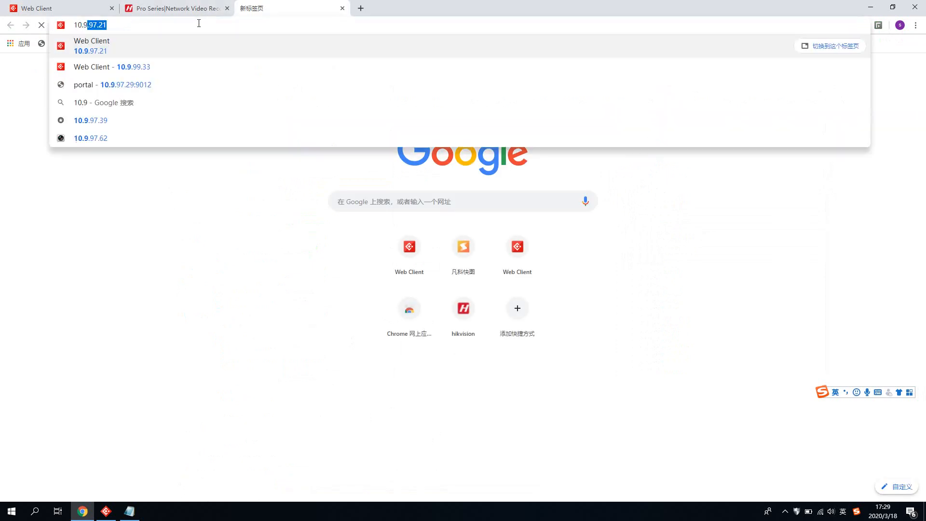
{"action": "type", "text": "."}
{"action": "type", "text": "99.33"}
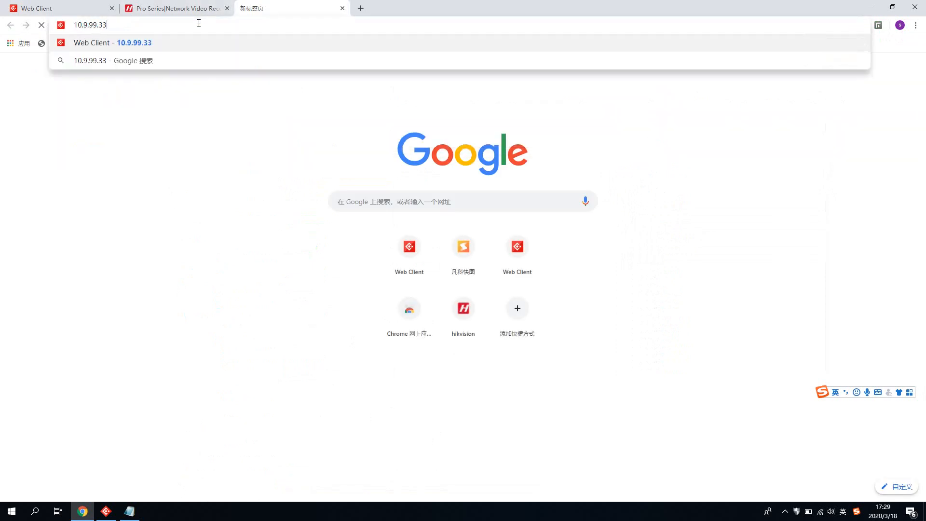
{"action": "key", "text": "Return"}
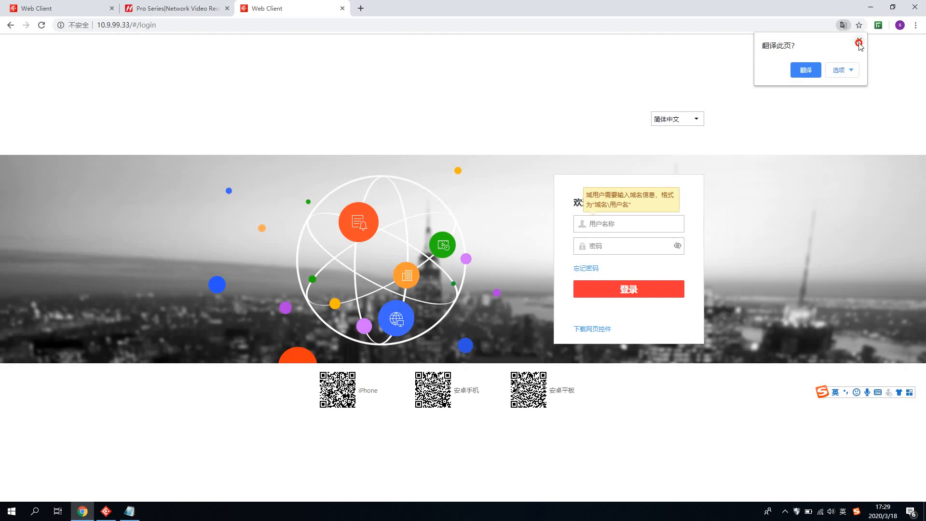
{"action": "left_click", "coordinate": [859, 43]}
{"action": "left_click", "coordinate": [694, 119]}
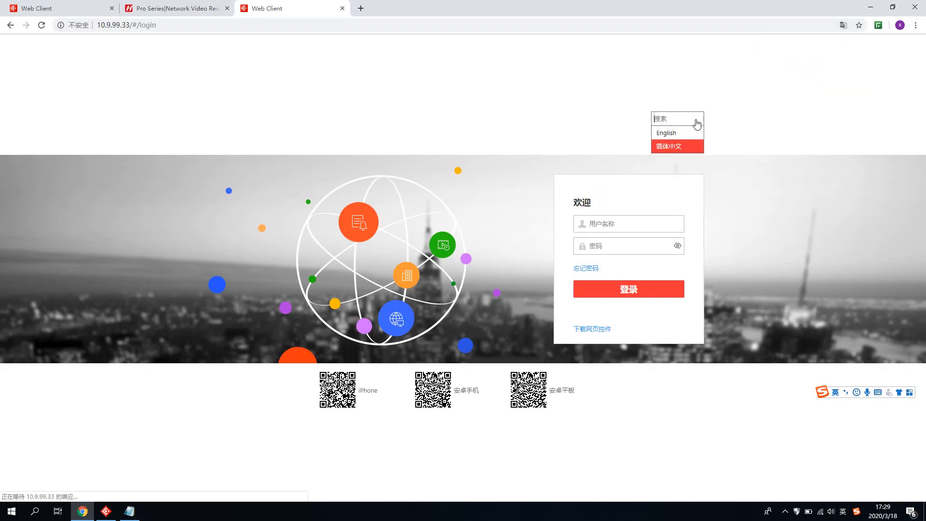
{"action": "left_click", "coordinate": [676, 130]}
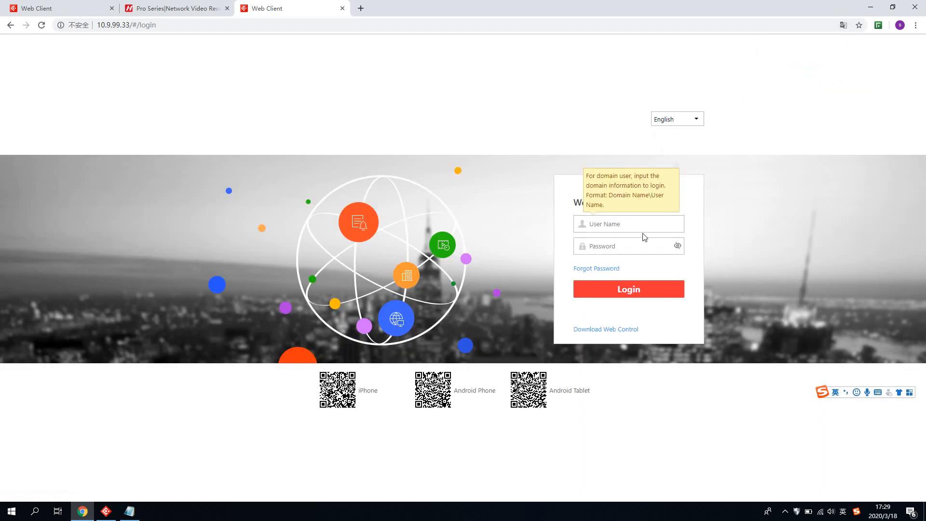
Step: Log in to the web client as admin with the account password
{"action": "type", "text": "admin"}
{"action": "key", "text": "BackSpace"}
{"action": "type", "text": "min"}
{"action": "key", "text": "Tab"}
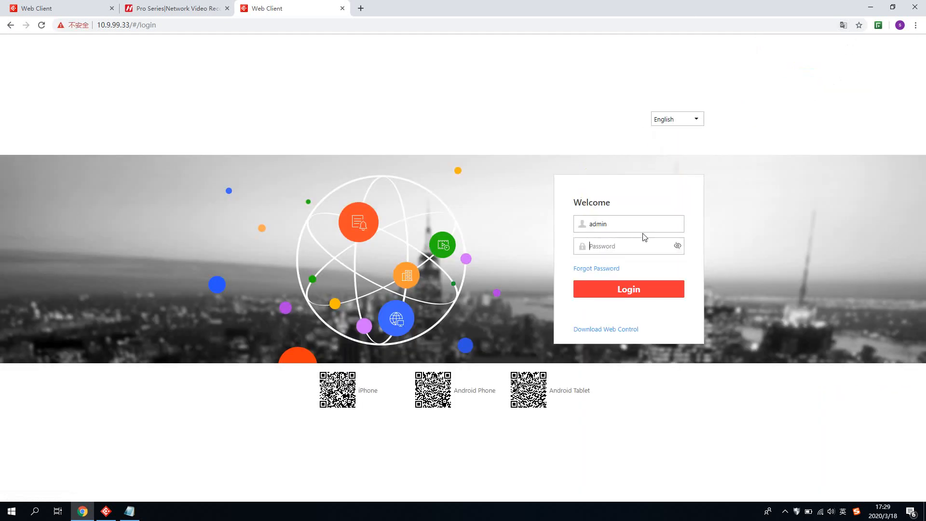
{"action": "type", "text": "a••••••"}
{"action": "key", "text": "Return"}
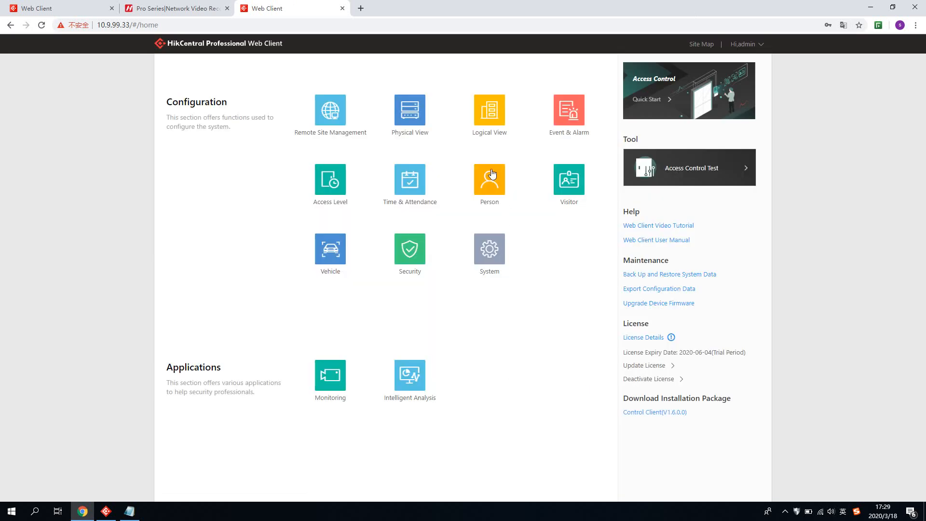
Step: Open a blank Add Alarm form in Event & Alarm and examine its properties, recipients and additional settings
{"action": "left_click", "coordinate": [556, 117]}
{"action": "left_click", "coordinate": [93, 130]}
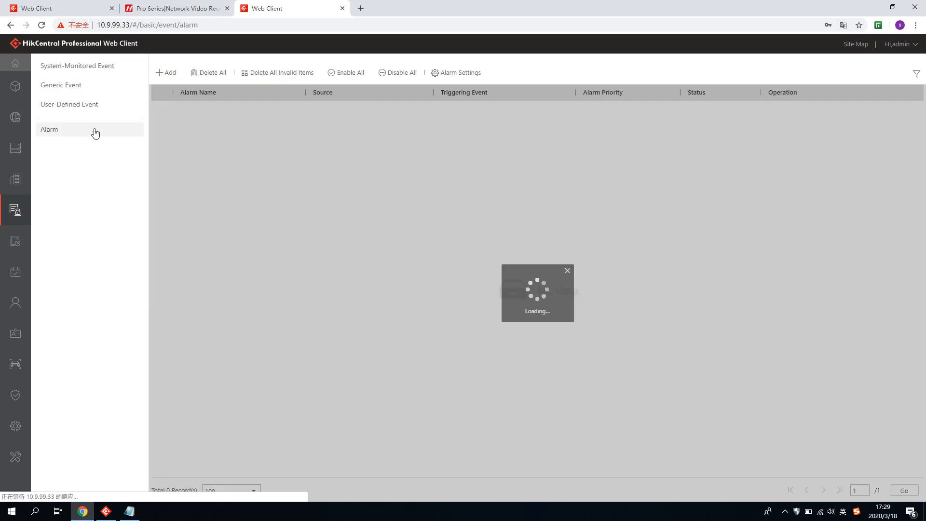
{"action": "left_click", "coordinate": [160, 73]}
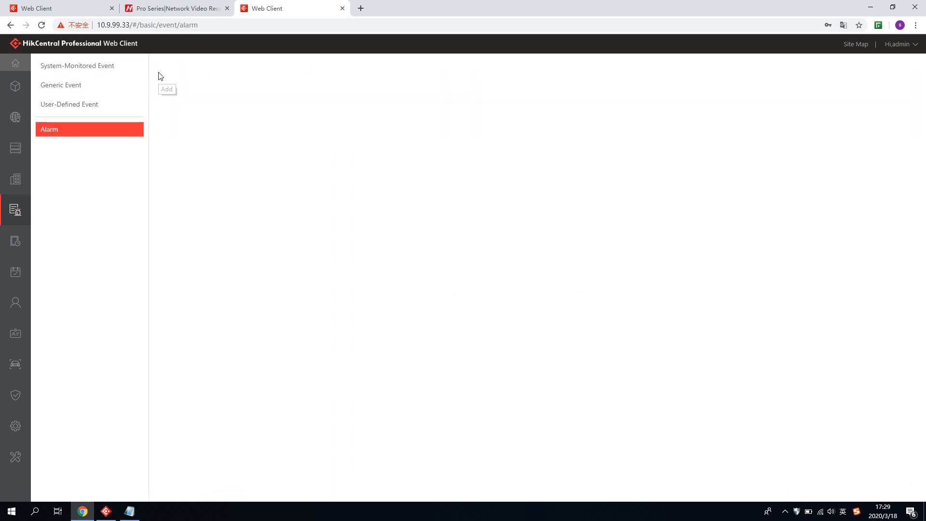
{"action": "scroll", "coordinate": [221, 293], "scroll_direction": "down", "scroll_amount": 6}
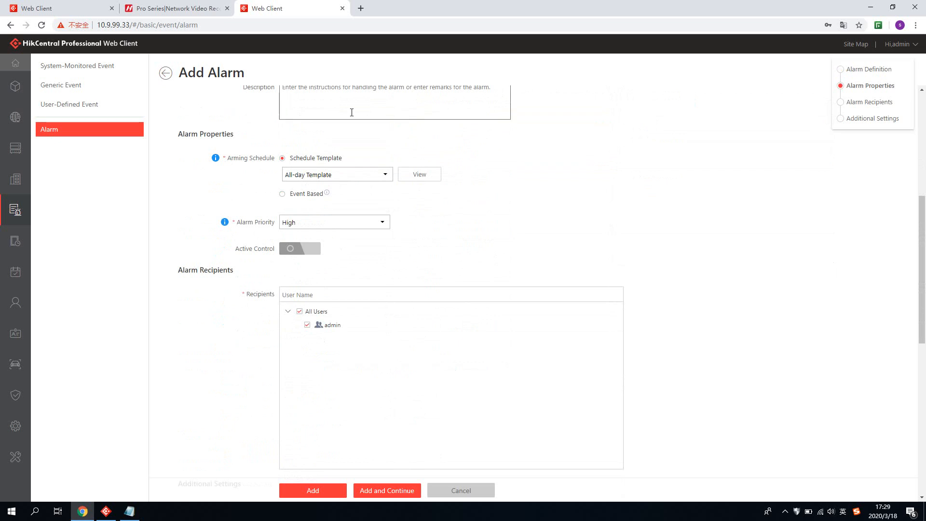
{"action": "scroll", "coordinate": [372, 241], "scroll_direction": "down", "scroll_amount": 3}
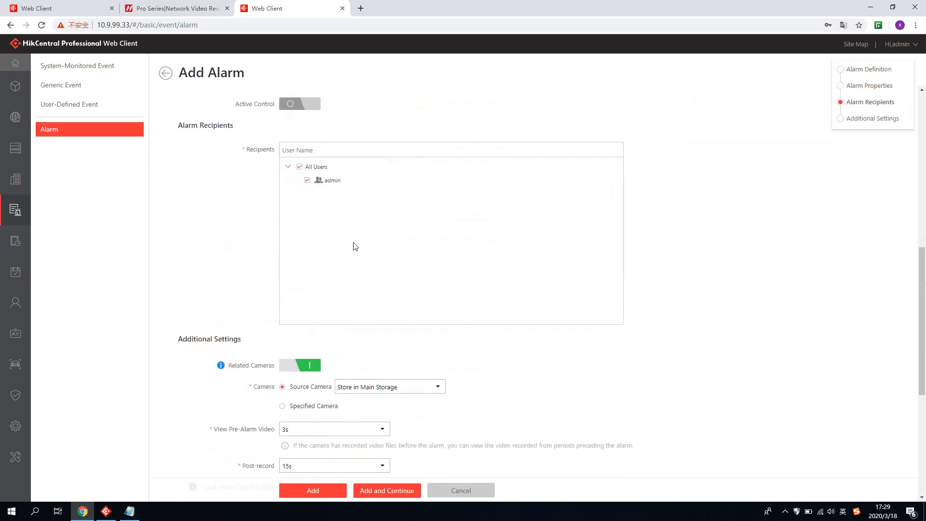
{"action": "scroll", "coordinate": [283, 275], "scroll_direction": "down", "scroll_amount": 3}
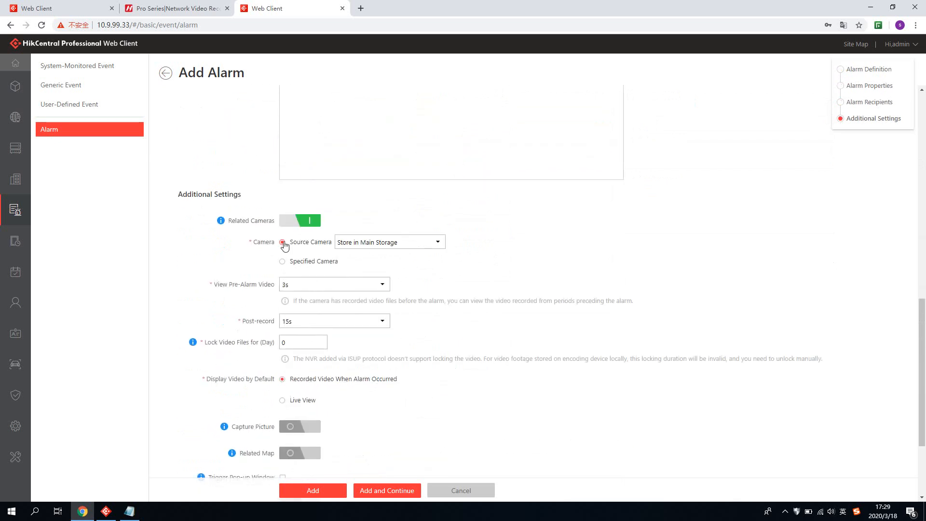
{"action": "scroll", "coordinate": [320, 263], "scroll_direction": "down", "scroll_amount": 2}
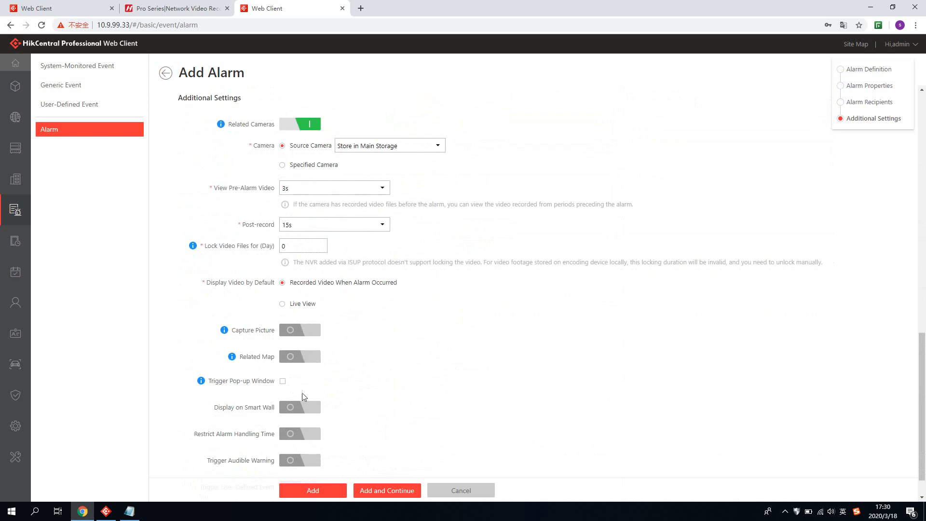
{"action": "scroll", "coordinate": [299, 396], "scroll_direction": "down", "scroll_amount": 1}
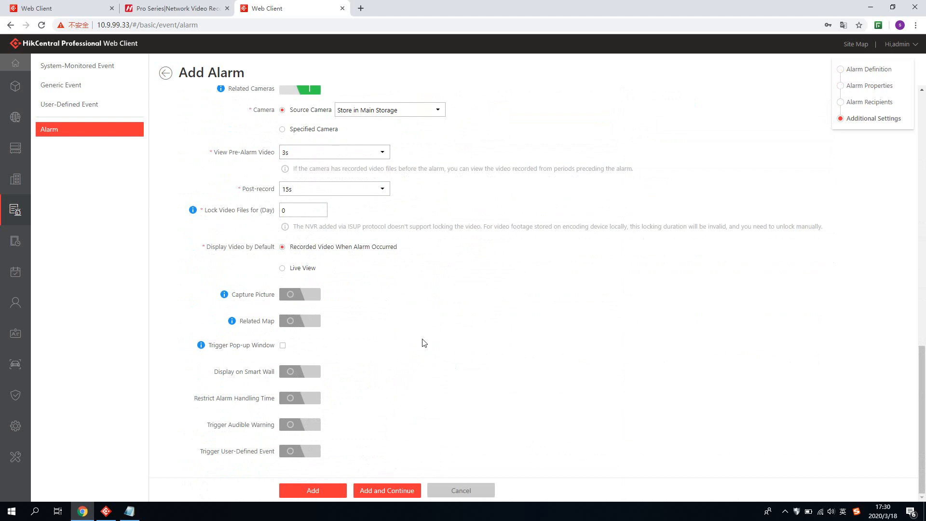
Step: Switch to the Notepad document and write the first note, "1,70% linkage actions"
{"action": "left_click", "coordinate": [131, 510]}
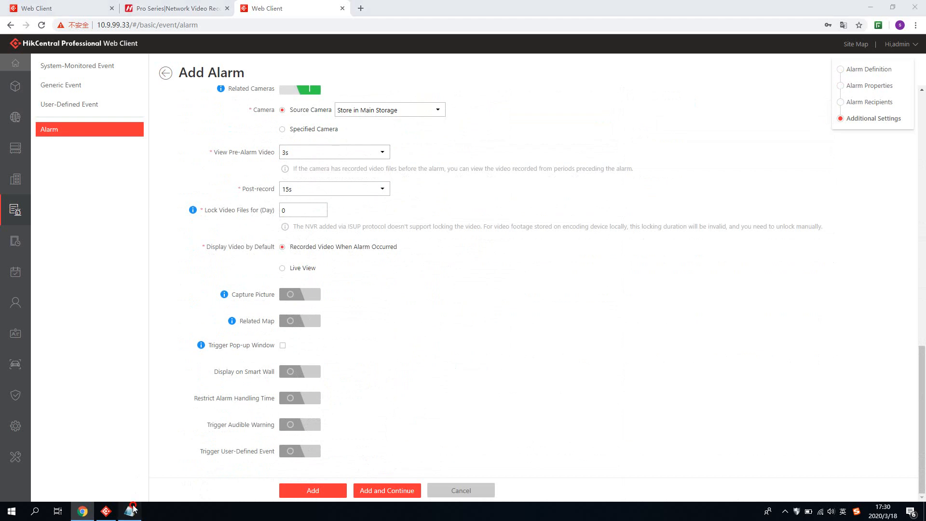
{"action": "type", "text": "1，"}
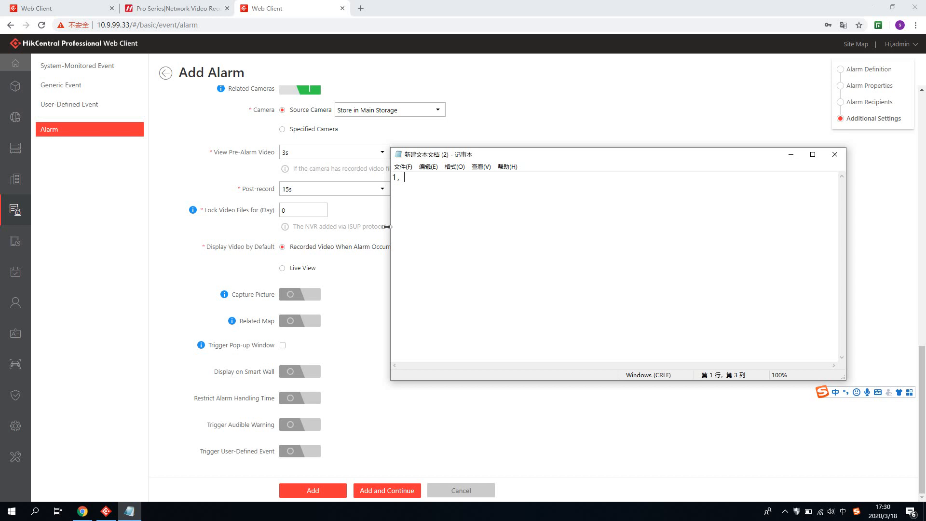
{"action": "type", "text": "70% linkage"}
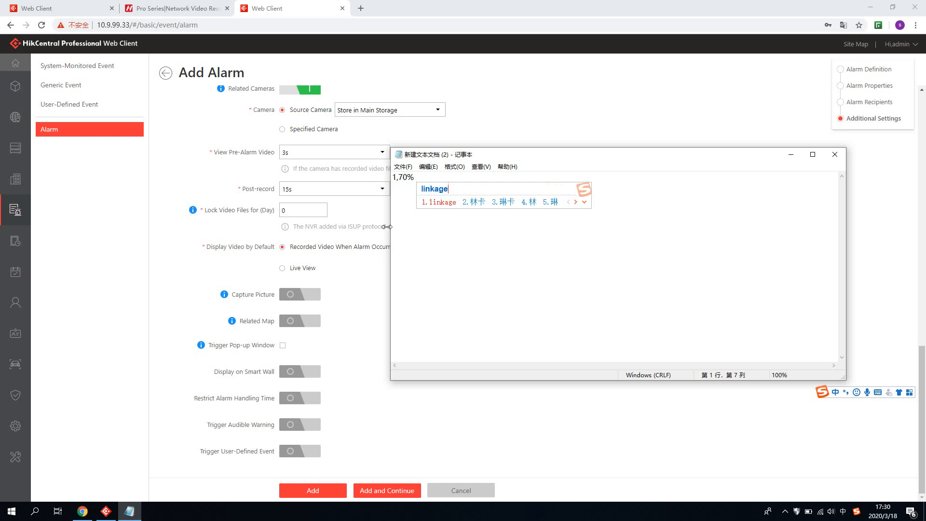
{"action": "key", "text": "shift"}
{"action": "type", "text": "actions"}
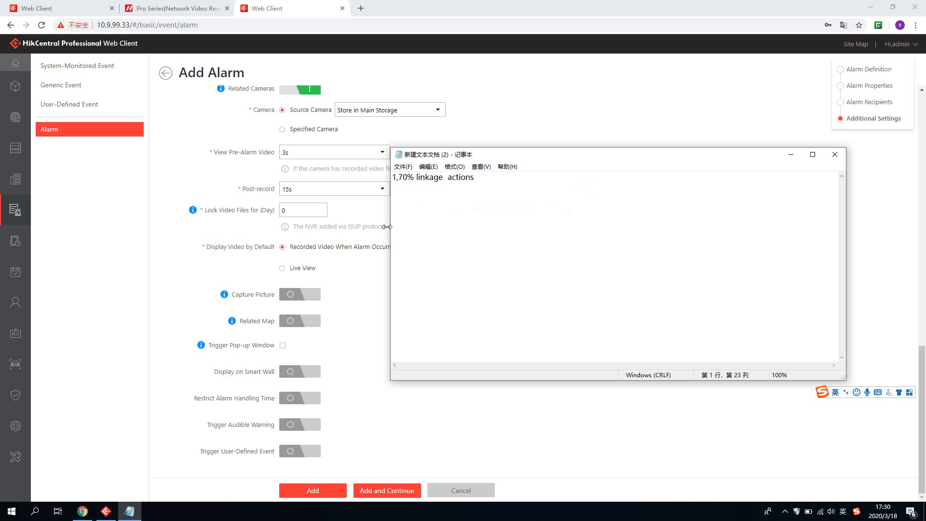
Step: Remove "70%" from the first note, leaving "1, linkage actions"
{"action": "left_click", "coordinate": [416, 179]}
{"action": "key", "text": "BackSpace"}
{"action": "key", "text": "BackSpace"}
{"action": "key", "text": "BackSpace"}
{"action": "key", "text": "BackSpace"}
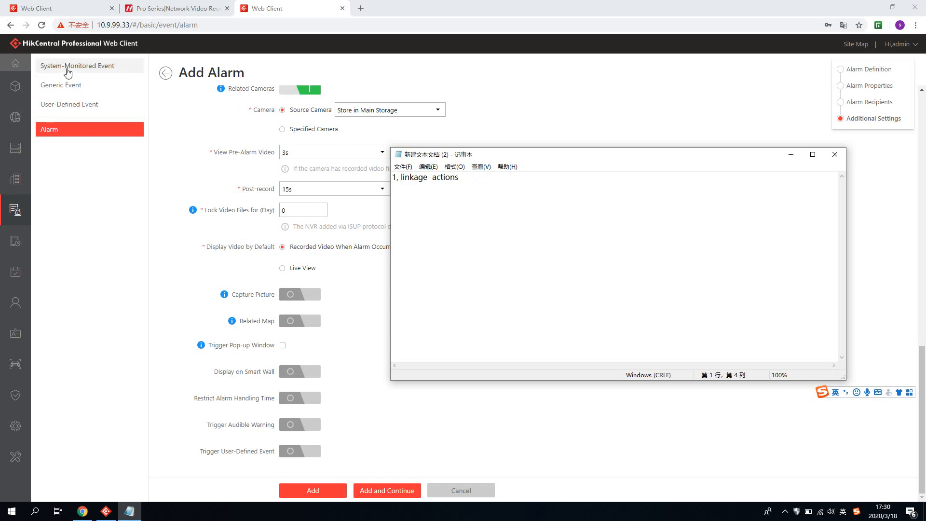
Step: Add a second line reading "2, Alarm Center: alalrm information" below the first note
{"action": "left_click", "coordinate": [468, 185]}
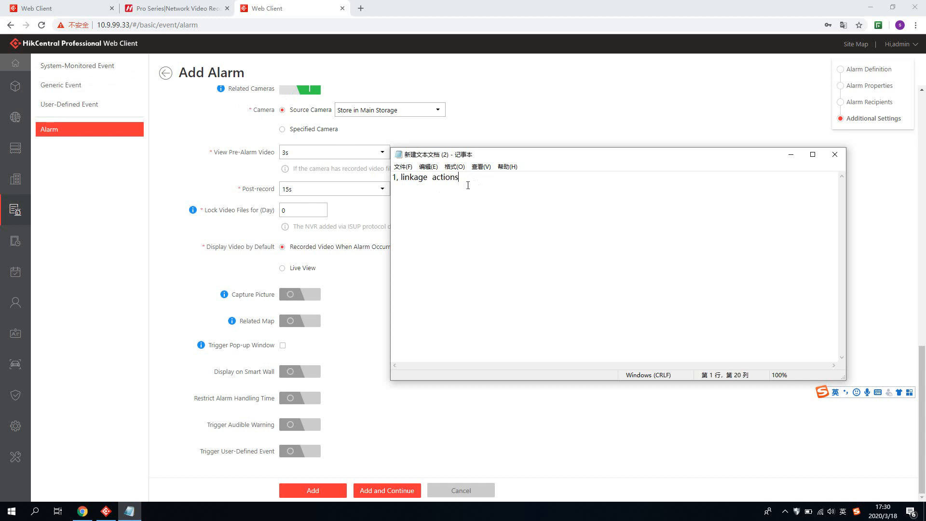
{"action": "key", "text": "Return"}
{"action": "type", "text": "2, Alarm Center"}
{"action": "left_click", "coordinate": [108, 509]}
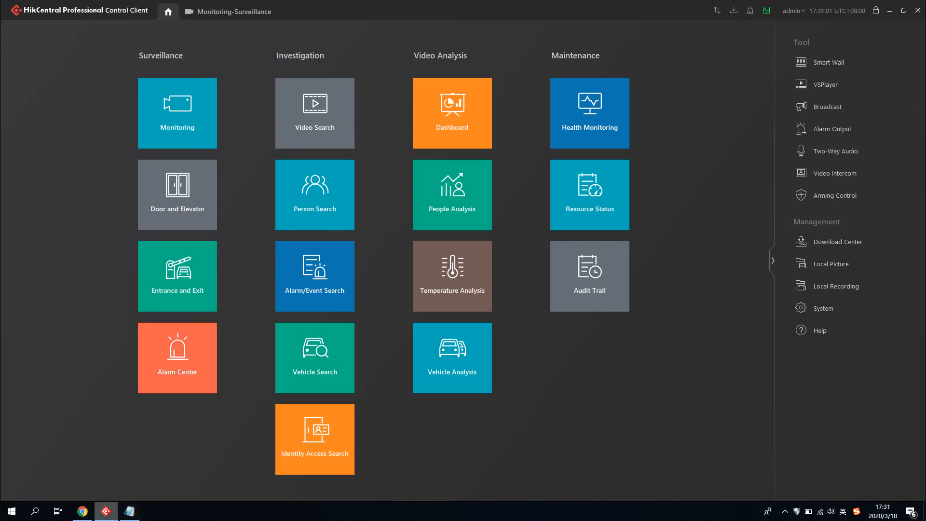
{"action": "left_click", "coordinate": [106, 511]}
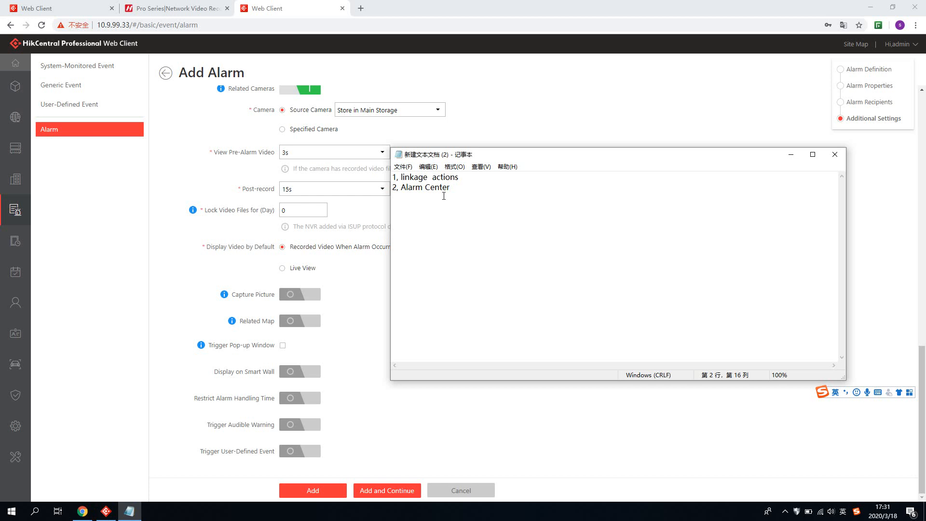
{"action": "type", "text": "alalr m information"}
{"action": "left_click_drag", "start_coordinate": [544, 190], "coordinate": [393, 195]}
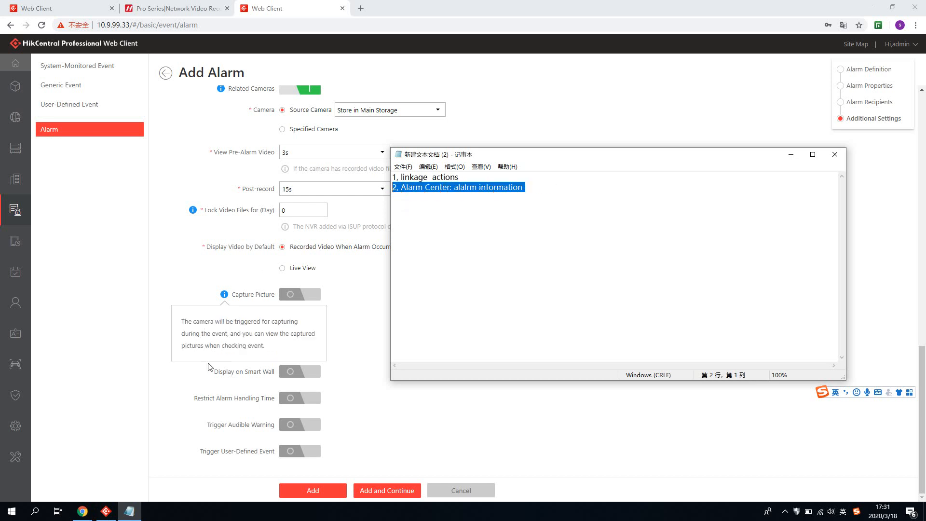
Step: View the Control Client home page, then return to Notepad and highlight the text of both notes
{"action": "left_click", "coordinate": [105, 511]}
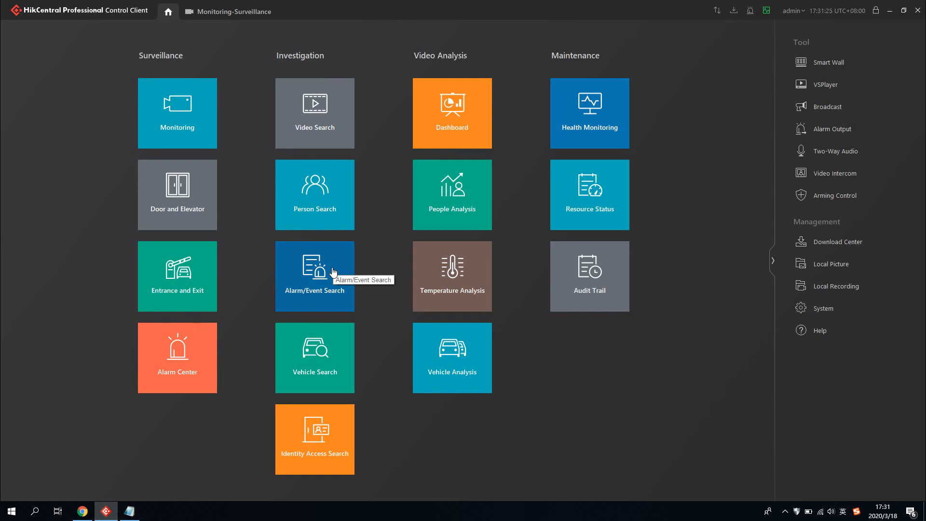
{"action": "left_click", "coordinate": [891, 10]}
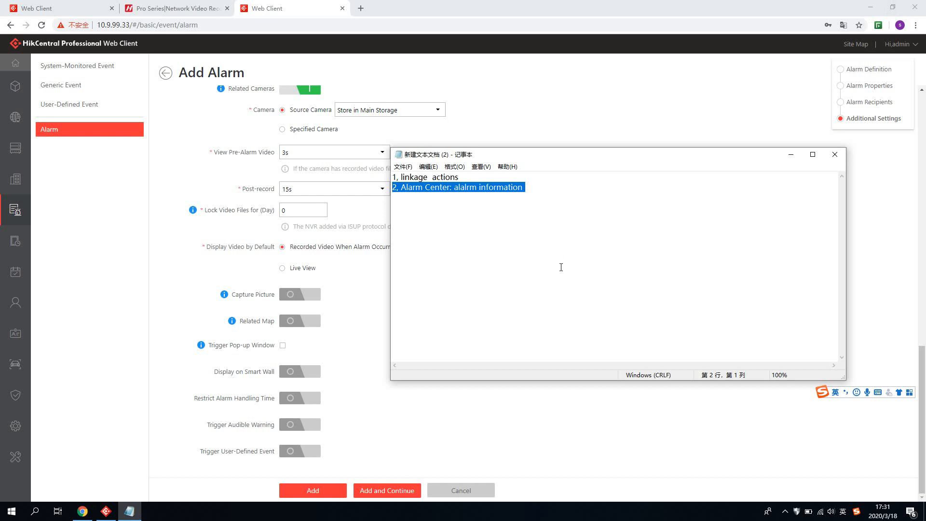
{"action": "left_click", "coordinate": [467, 178]}
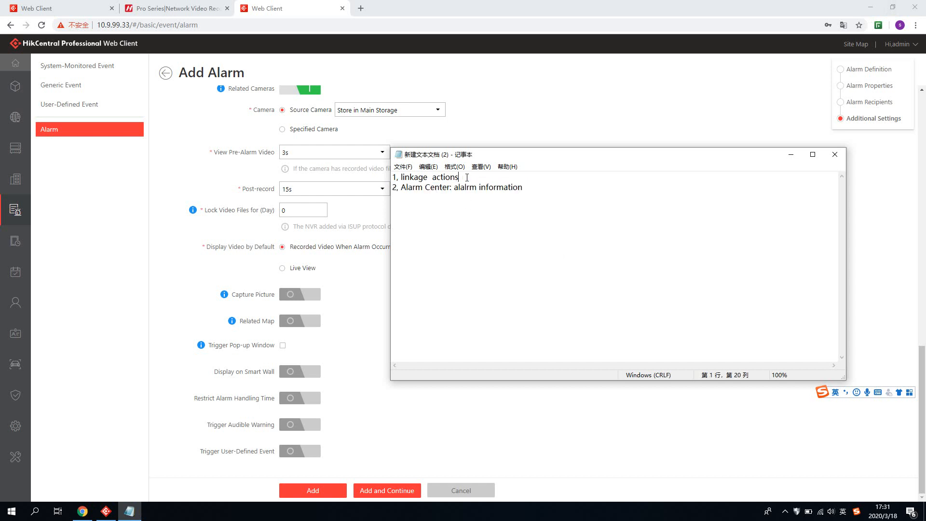
{"action": "left_click_drag", "start_coordinate": [467, 177], "coordinate": [403, 178]}
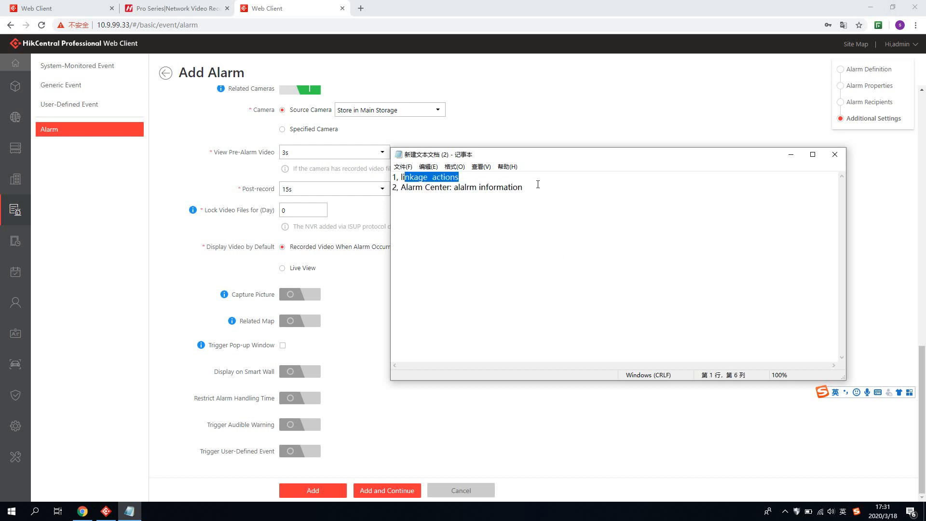
{"action": "left_click_drag", "start_coordinate": [536, 187], "coordinate": [454, 187]}
{"action": "left_click", "coordinate": [487, 211]}
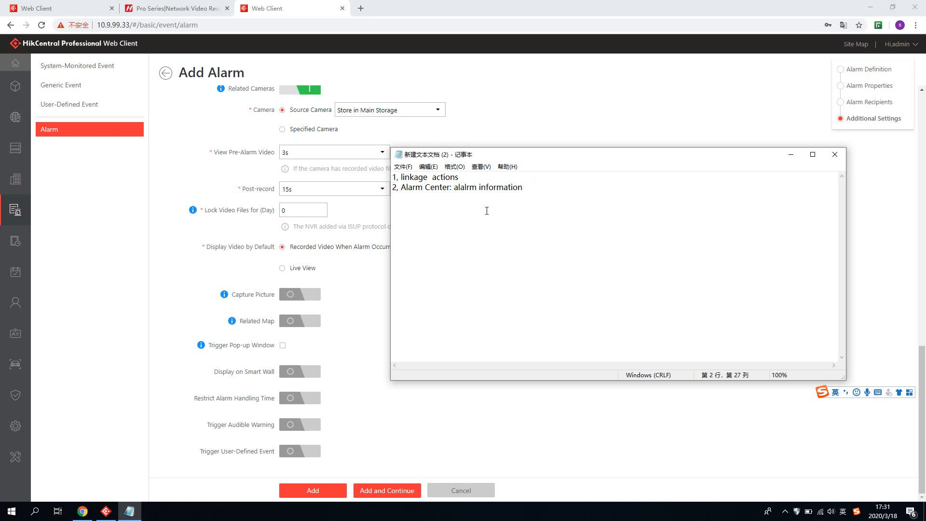
Step: Look over the Add Alarm form, then return to the Add System-Monitored Event form in the first browser tab and view its Basic Information
{"action": "left_click", "coordinate": [213, 240]}
{"action": "scroll", "coordinate": [492, 270], "scroll_direction": "up", "scroll_amount": 10}
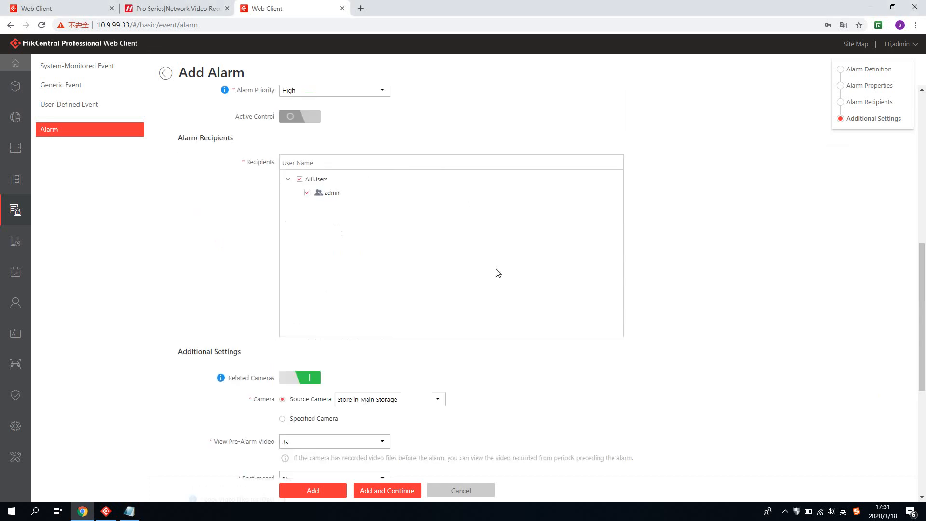
{"action": "scroll", "coordinate": [498, 285], "scroll_direction": "up", "scroll_amount": 1}
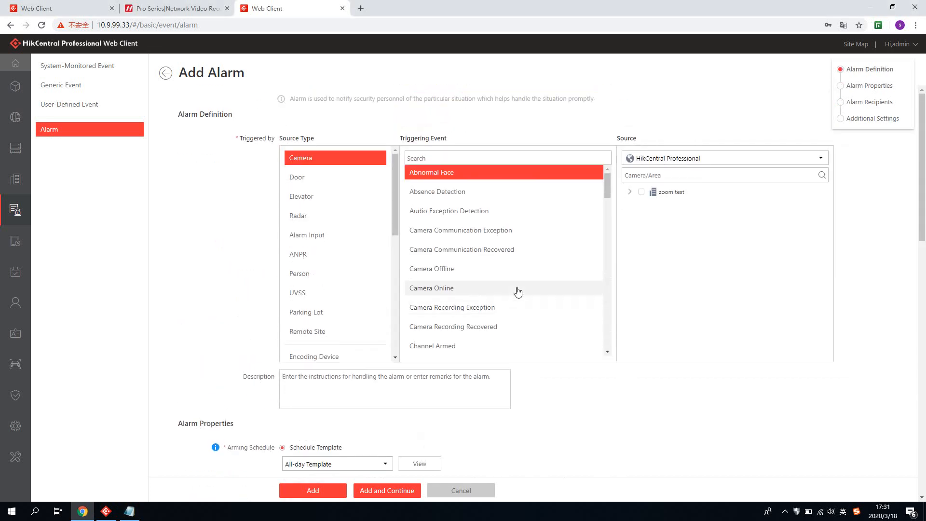
{"action": "left_click", "coordinate": [86, 73]}
{"action": "left_click", "coordinate": [71, 7]}
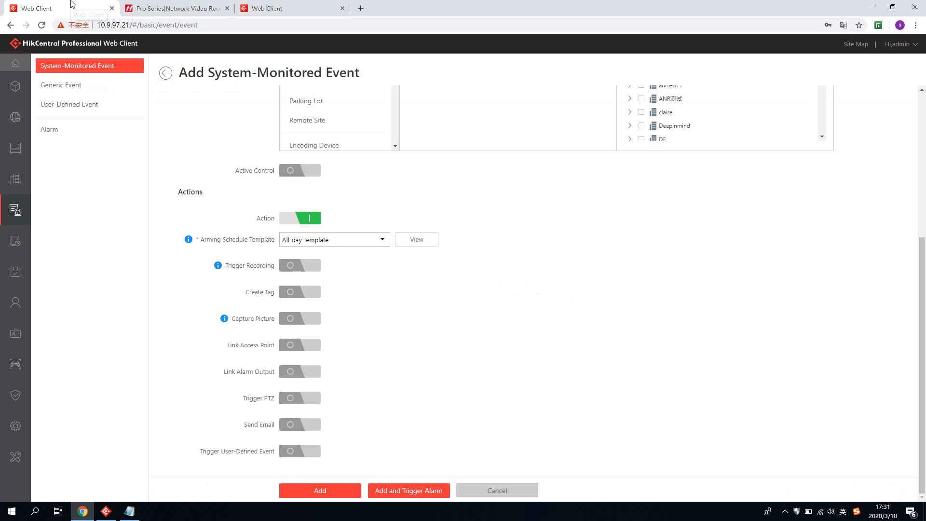
{"action": "scroll", "coordinate": [485, 238], "scroll_direction": "up", "scroll_amount": 5}
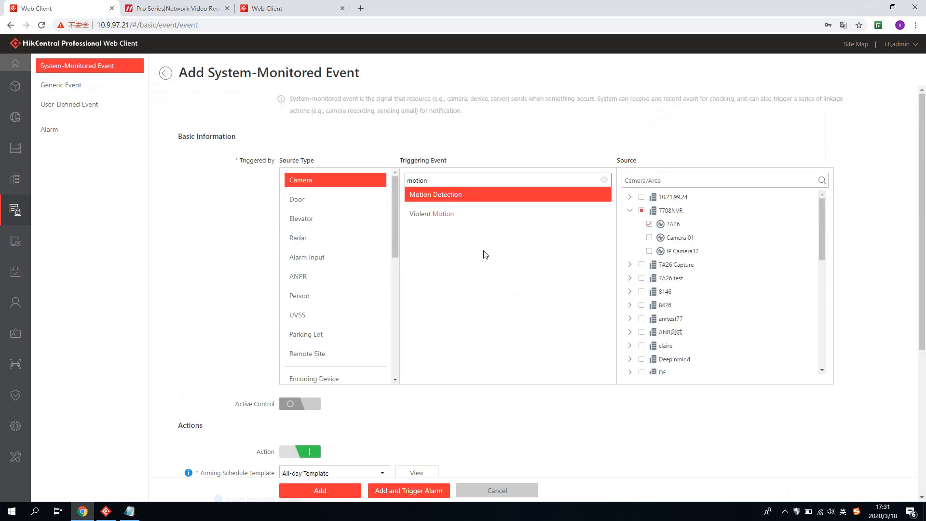
Step: Search the camera triggering events for "motion" and select Motion Detection with camera 7A26 under 7708NVR as the source
{"action": "left_click", "coordinate": [650, 224]}
{"action": "left_click_drag", "start_coordinate": [441, 182], "coordinate": [369, 181]}
{"action": "key", "text": "BackSpace"}
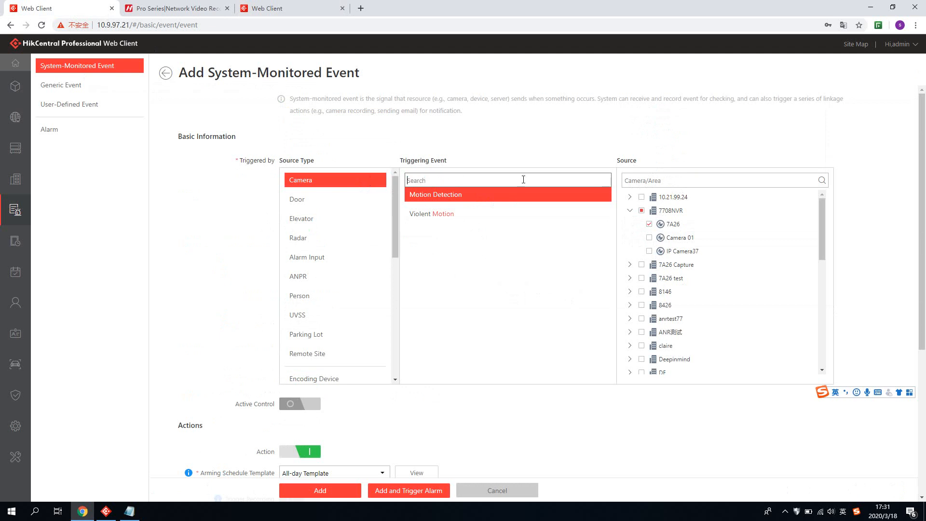
{"action": "type", "text": "motion"}
{"action": "left_click", "coordinate": [468, 195]}
{"action": "left_click", "coordinate": [481, 314]}
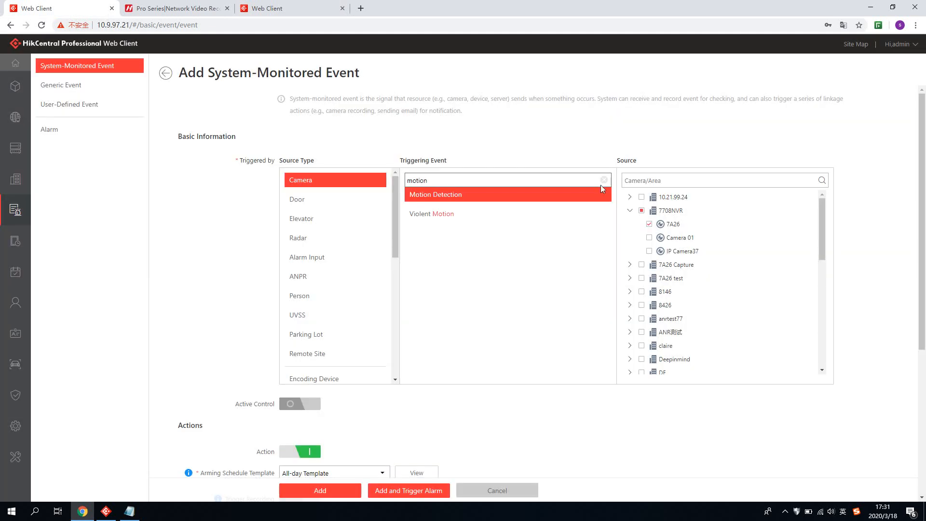
{"action": "left_click", "coordinate": [649, 238]}
{"action": "left_click", "coordinate": [650, 251]}
{"action": "left_click", "coordinate": [641, 210]}
Step: Try Active Control with reactivation thresholds of 30 and 45 seconds, and turn Active Control off again
{"action": "scroll", "coordinate": [227, 250], "scroll_direction": "down", "scroll_amount": 3}
{"action": "left_click", "coordinate": [307, 263]}
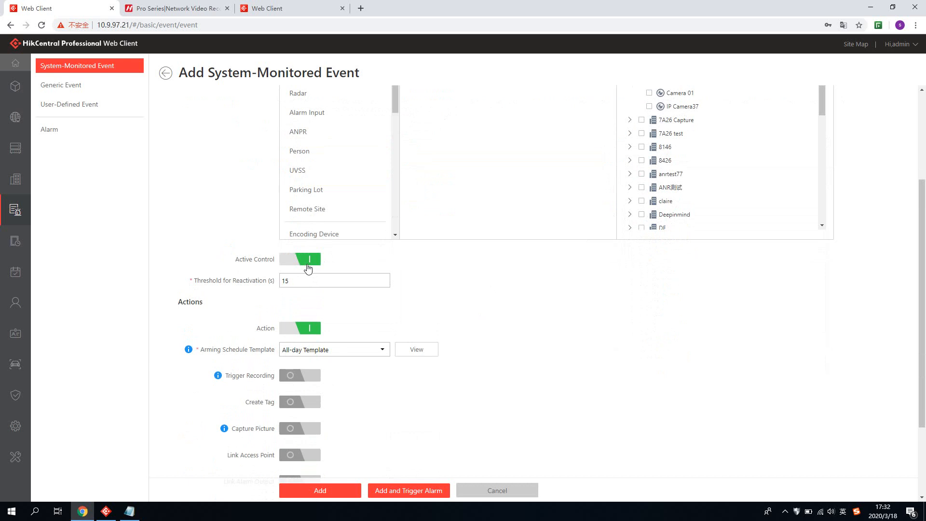
{"action": "left_click_drag", "start_coordinate": [296, 281], "coordinate": [269, 283]}
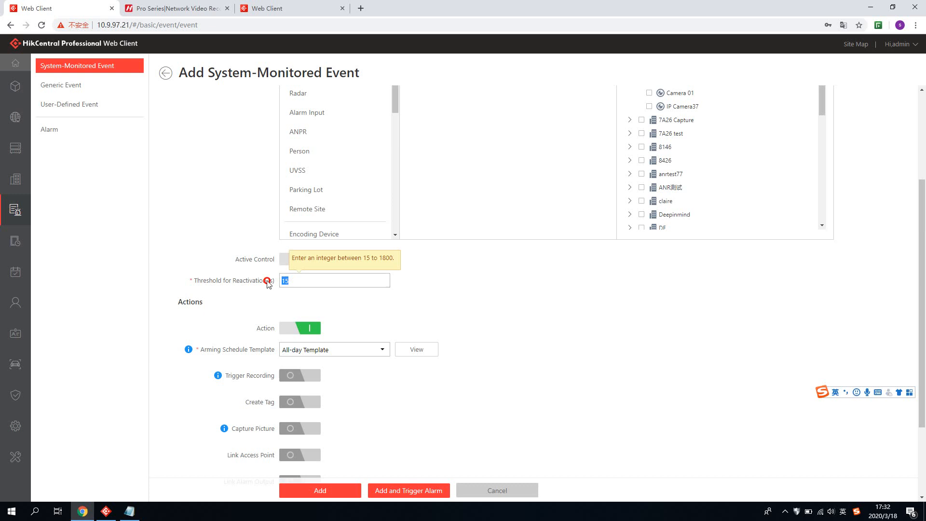
{"action": "type", "text": "30"}
{"action": "key", "text": "BackSpace"}
{"action": "key", "text": "BackSpace"}
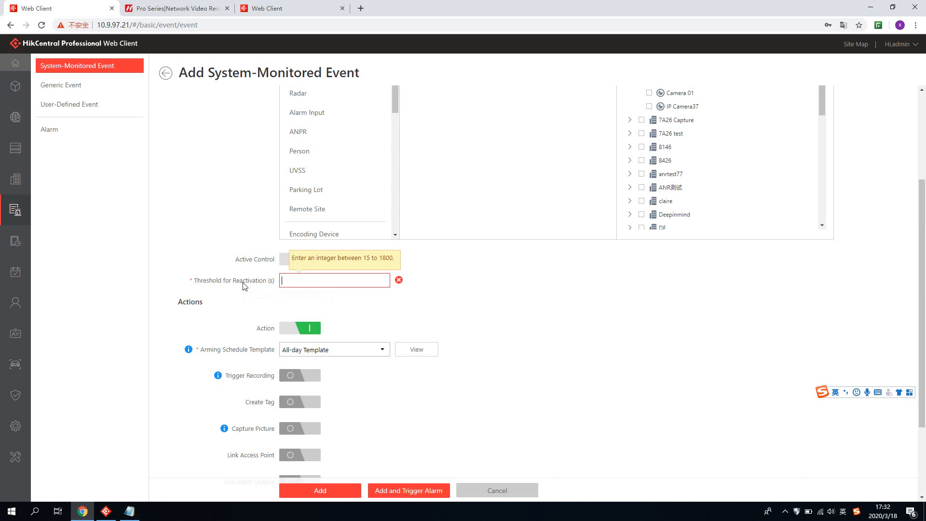
{"action": "type", "text": "45"}
{"action": "left_click", "coordinate": [764, 299]}
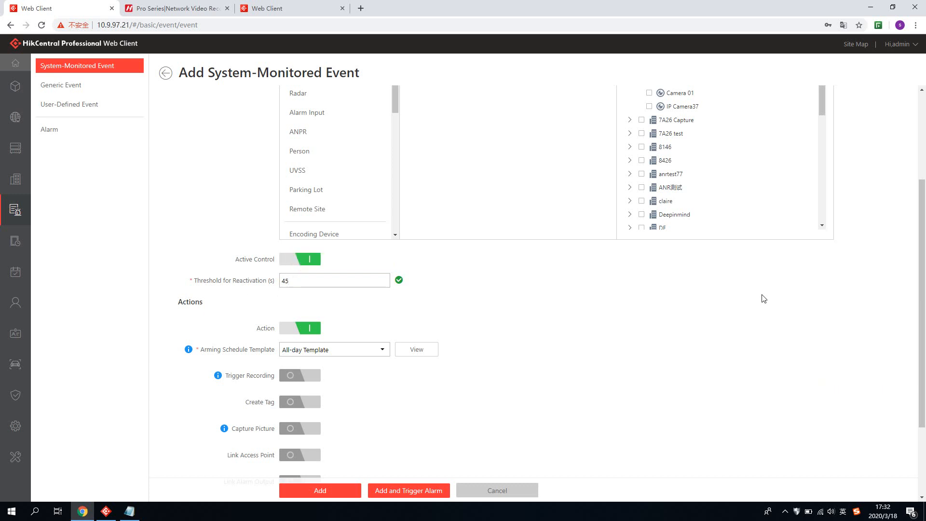
{"action": "left_click", "coordinate": [288, 260]}
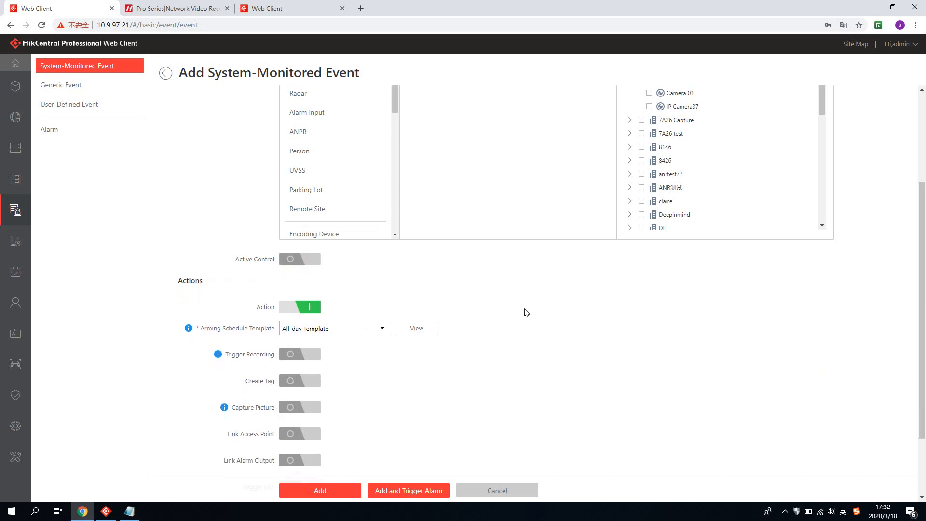
Step: Keep All-day Template as the arming schedule and turn on Trigger Recording for the event
{"action": "scroll", "coordinate": [526, 313], "scroll_direction": "down", "scroll_amount": 2}
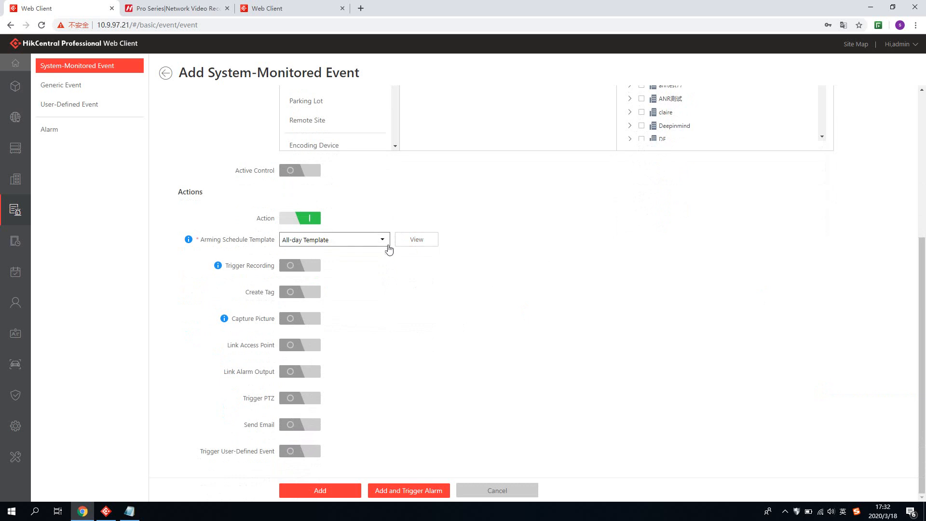
{"action": "left_click", "coordinate": [387, 246]}
{"action": "left_click", "coordinate": [339, 266]}
{"action": "left_click", "coordinate": [312, 265]}
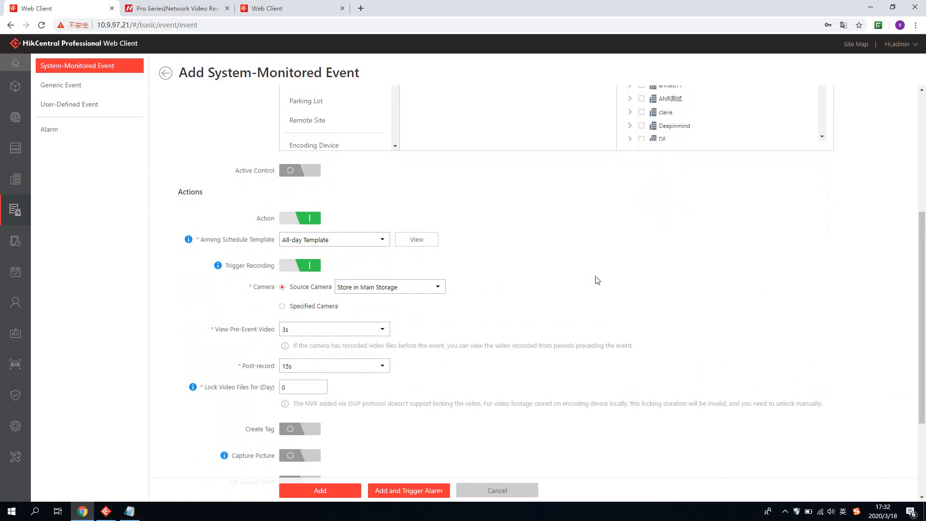
Step: Examine the number of days for locking video files in the Trigger Recording settings, leaving it at 0
{"action": "scroll", "coordinate": [594, 280], "scroll_direction": "down", "scroll_amount": 2}
{"action": "left_click", "coordinate": [302, 290]}
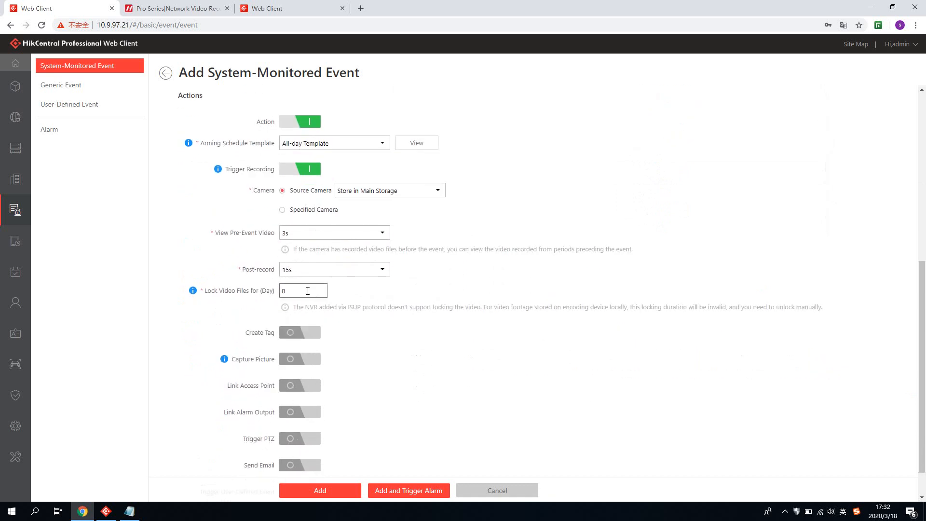
{"action": "left_click_drag", "start_coordinate": [301, 290], "coordinate": [280, 288]}
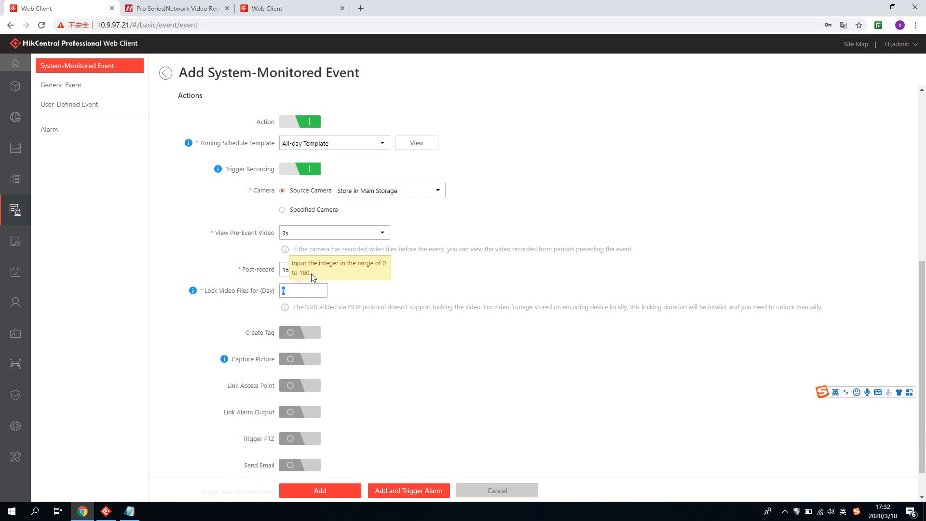
{"action": "left_click", "coordinate": [457, 292]}
{"action": "scroll", "coordinate": [469, 292], "scroll_direction": "down", "scroll_amount": 1}
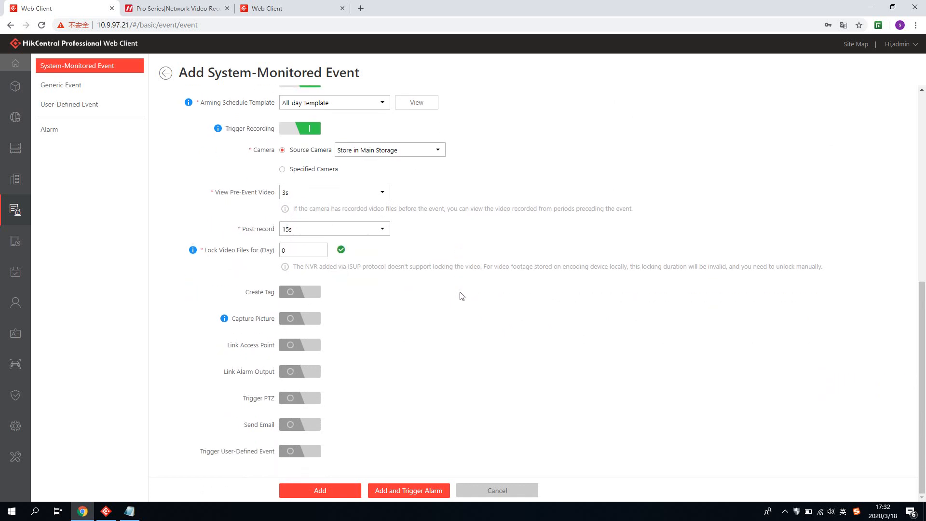
Step: Turn on Create Tag to examine its camera, tag name and time range settings, and turn it off again
{"action": "left_click", "coordinate": [310, 295]}
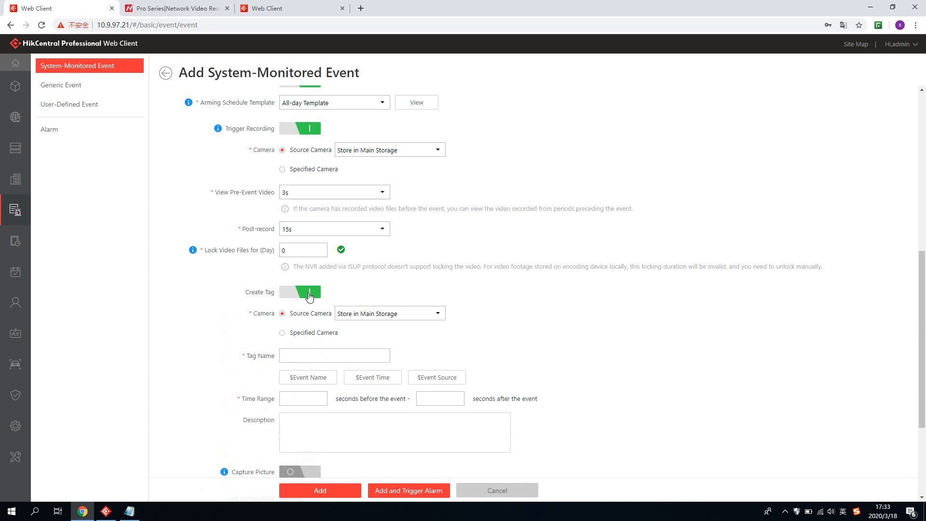
{"action": "scroll", "coordinate": [311, 296], "scroll_direction": "down", "scroll_amount": 1}
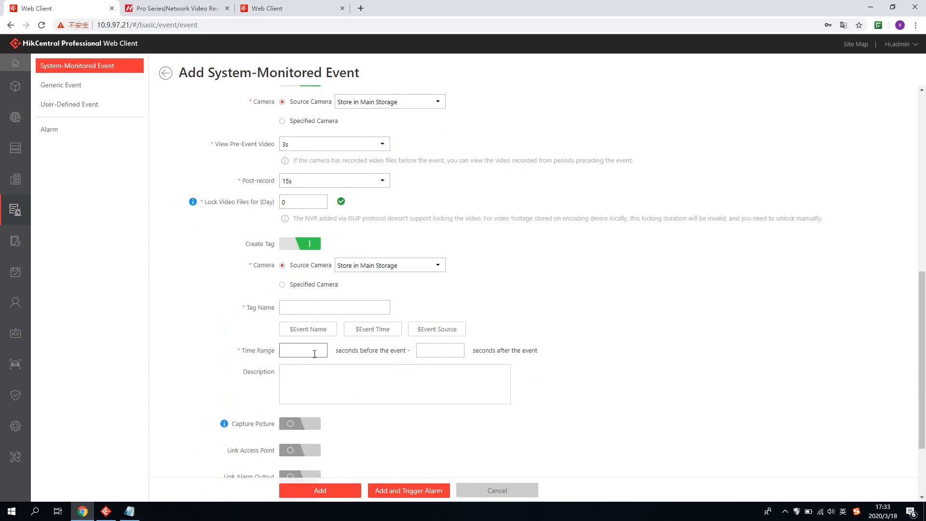
{"action": "left_click", "coordinate": [300, 247]}
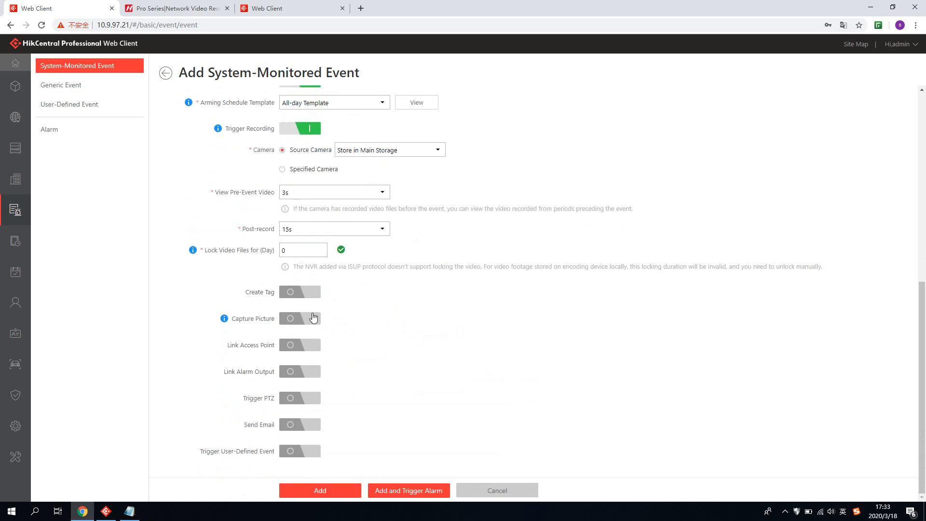
Step: Turn on Capture Picture for the event
{"action": "left_click", "coordinate": [313, 318]}
{"action": "scroll", "coordinate": [307, 304], "scroll_direction": "down", "scroll_amount": 1}
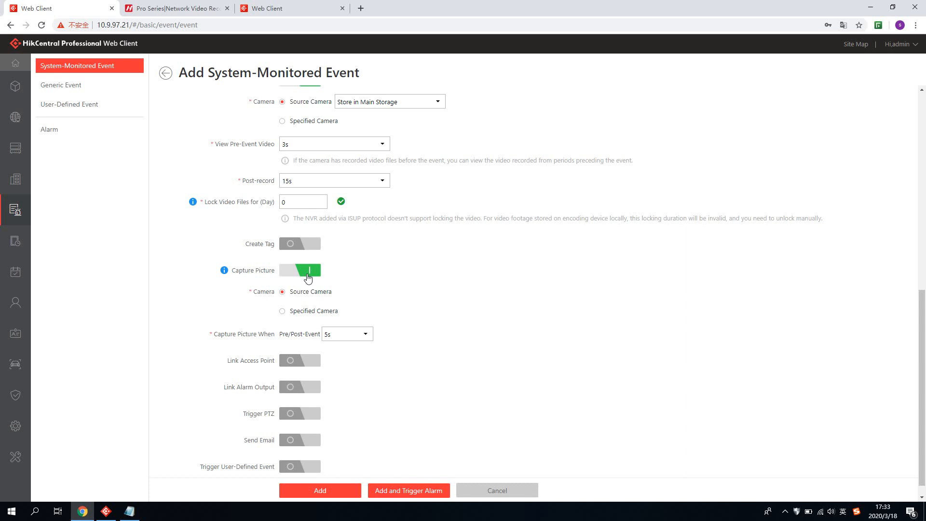
Step: Switch to the Notepad document and cut all of its text
{"action": "left_click", "coordinate": [129, 511]}
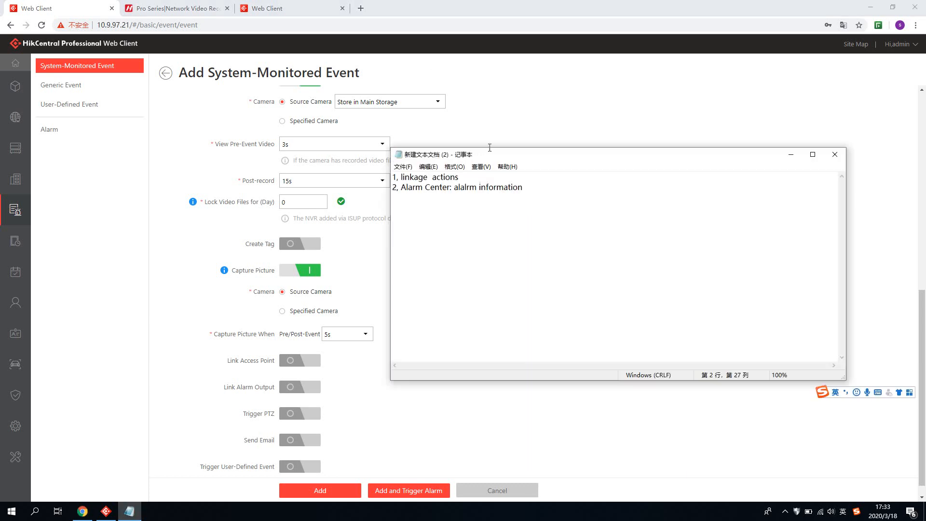
{"action": "left_click", "coordinate": [529, 190]}
{"action": "key", "text": "ctrl+a"}
{"action": "key", "text": "ctrl+x"}
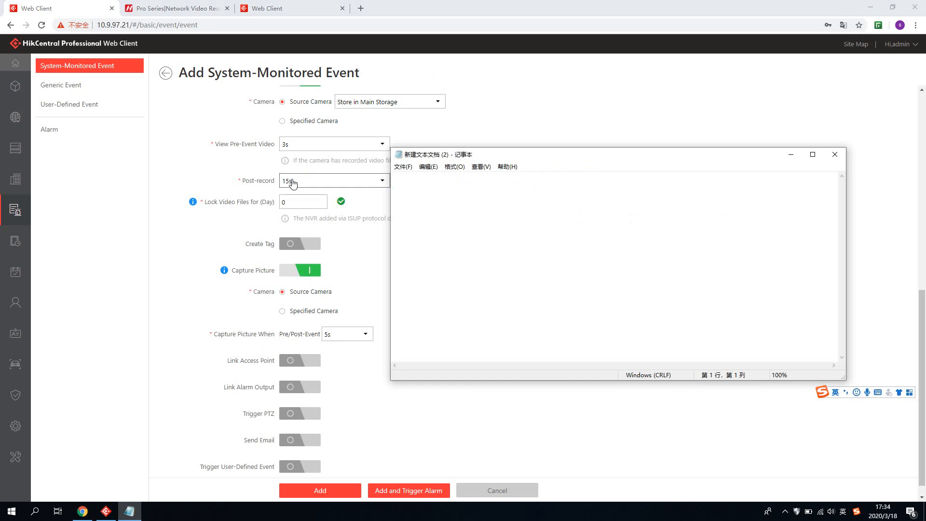
Step: Return to the event form and set Capture Picture to use the Source Camera with a pre/post-event time of 5s
{"action": "left_click", "coordinate": [289, 315]}
{"action": "left_click", "coordinate": [312, 293]}
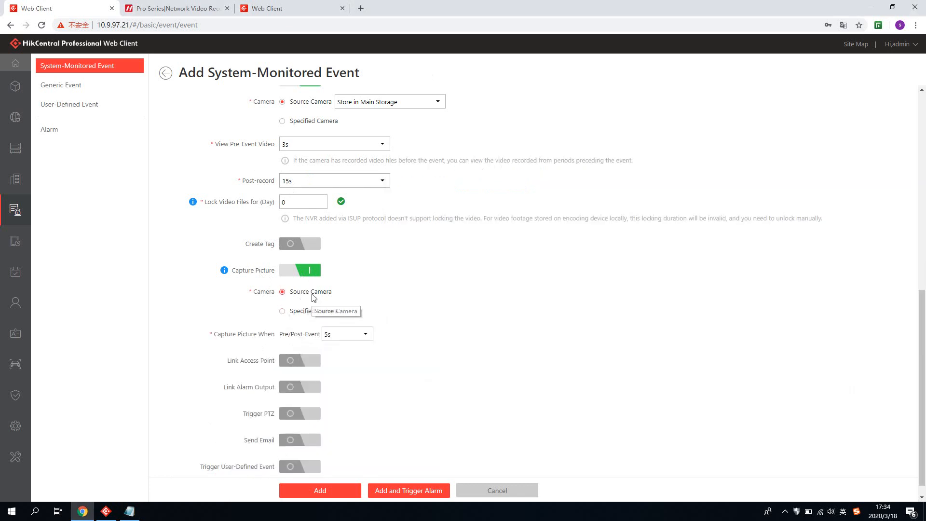
{"action": "left_click", "coordinate": [365, 337]}
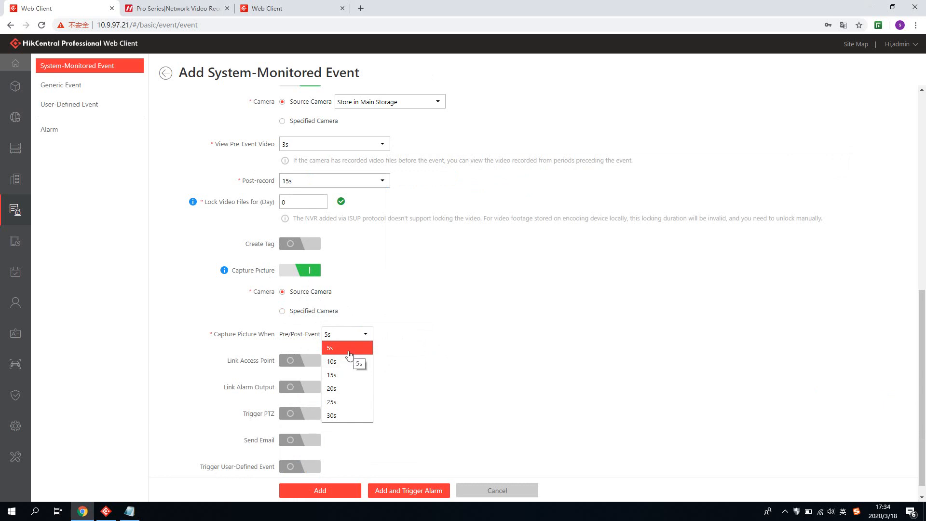
{"action": "left_click", "coordinate": [354, 349]}
Step: Switch to the Notepad document and write "HCP 3 pictures" with "2" on a separate line below it
{"action": "left_click", "coordinate": [130, 511]}
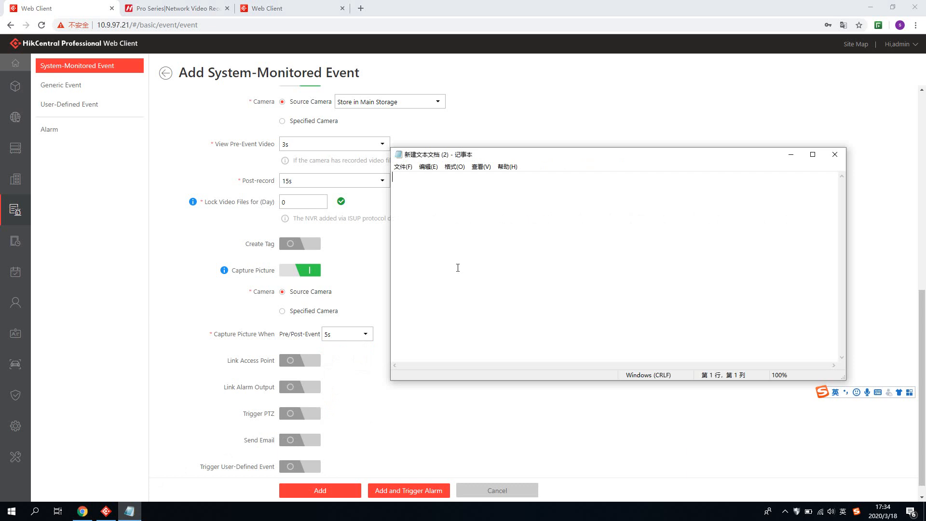
{"action": "type", "text": "HCP 3 pictures"}
{"action": "key", "text": "Return"}
{"action": "key", "text": "Return"}
{"action": "type", "text": "2"}
{"action": "type", "text": "1"}
{"action": "key", "text": "BackSpace"}
{"action": "type", "text": "pre"}
{"action": "key", "text": "BackSpace"}
{"action": "key", "text": "BackSpace"}
{"action": "key", "text": "BackSpace"}
{"action": "key", "text": "BackSpace"}
{"action": "key", "text": "BackSpace"}
{"action": "type", "text": "5"}
{"action": "key", "text": "BackSpace"}
{"action": "key", "text": "Return"}
Step: Add a timeline line below reading "5s before", "event" and "5s after", spaced apart
{"action": "type", "text": "5s before "}
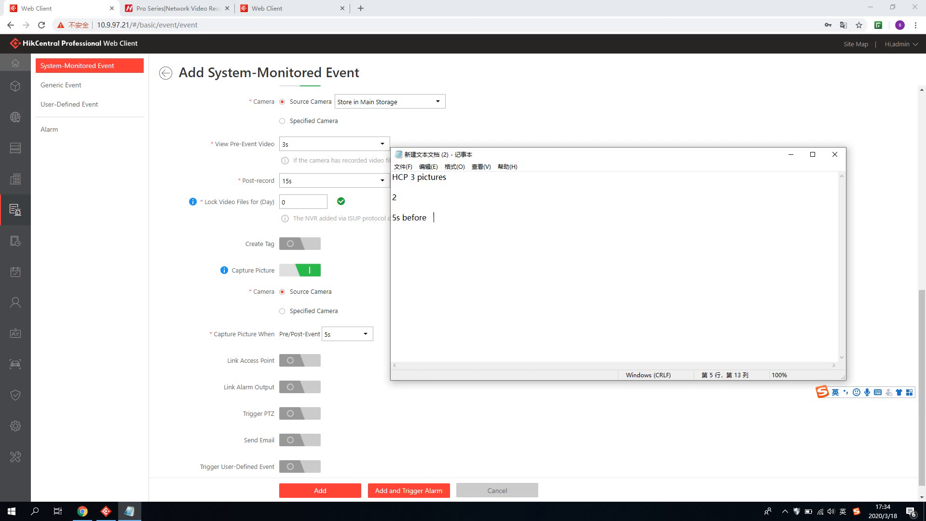
{"action": "type", "text": "        event           5s after"}
{"action": "left_click_drag", "start_coordinate": [531, 217], "coordinate": [449, 213]}
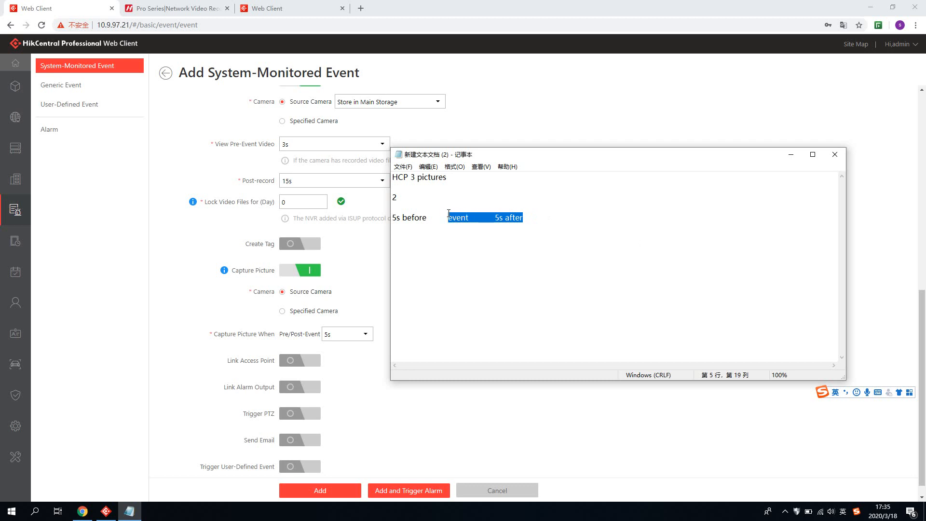
{"action": "left_click", "coordinate": [526, 223]}
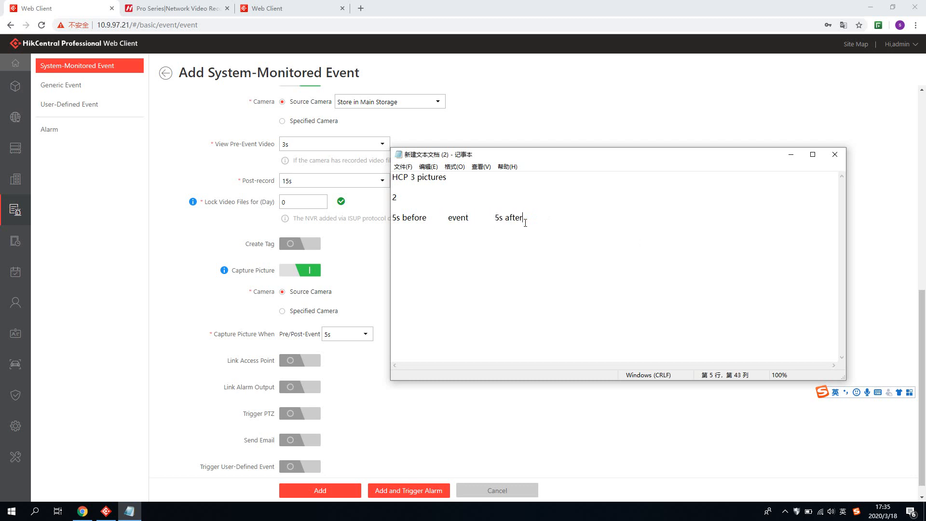
Step: Replace "after" with "later" at the end of the timeline line
{"action": "key", "text": "BackSpace"}
{"action": "key", "text": "BackSpace"}
{"action": "key", "text": "BackSpace"}
{"action": "key", "text": "BackSpace"}
{"action": "key", "text": "BackSpace"}
{"action": "type", "text": "later"}
{"action": "key", "text": "shift+Home"}
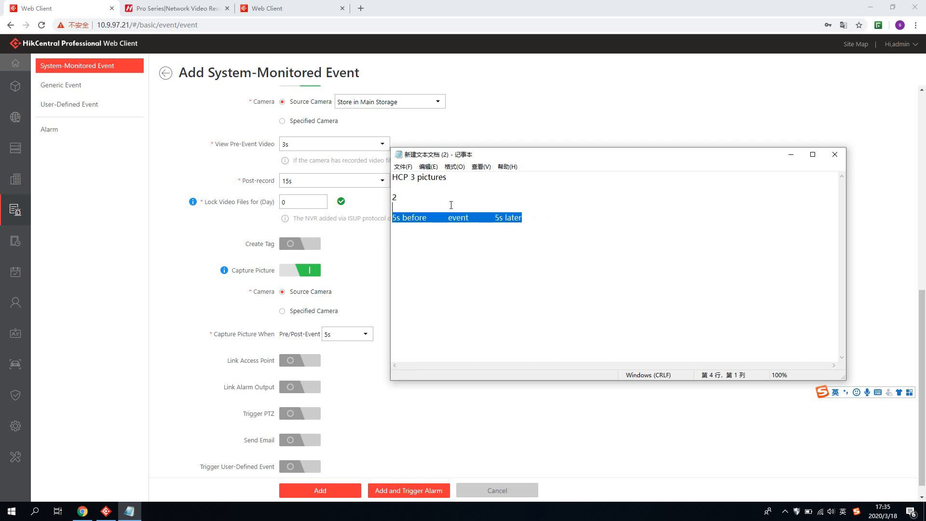
{"action": "left_click", "coordinate": [458, 217]}
{"action": "left_click_drag", "start_coordinate": [427, 225], "coordinate": [393, 219]}
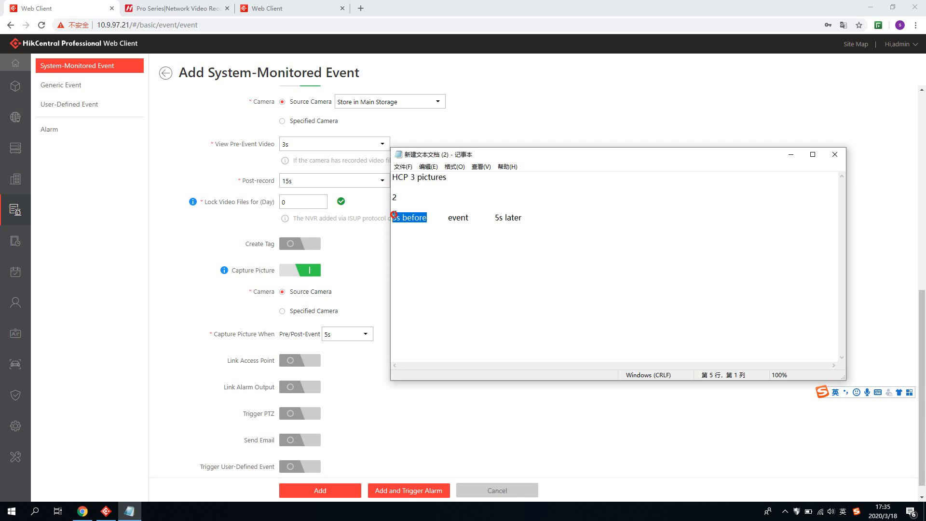
{"action": "left_click", "coordinate": [416, 229]}
{"action": "left_click", "coordinate": [410, 237]}
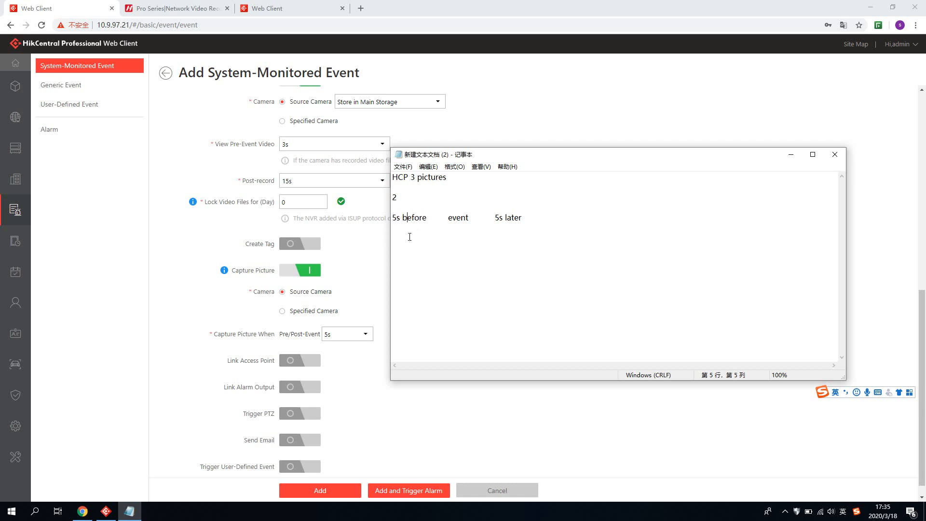
Step: Draft "1, recordings 2, recording server" below the timeline line and delete the draft again
{"action": "left_click", "coordinate": [527, 221]}
{"action": "key", "text": "Return"}
{"action": "key", "text": "Return"}
{"action": "type", "text": "1, recro"}
{"action": "type", "text": "ding"}
{"action": "key", "text": "BackSpace"}
{"action": "key", "text": "BackSpace"}
{"action": "key", "text": "BackSpace"}
{"action": "key", "text": "BackSpace"}
{"action": "key", "text": "BackSpace"}
{"action": "key", "text": "BackSpace"}
{"action": "type", "text": "ordings  2, recording server"}
{"action": "key", "text": "BackSpace"}
{"action": "key", "text": "BackSpace"}
{"action": "key", "text": "BackSpace"}
{"action": "key", "text": "BackSpace"}
{"action": "key", "text": "BackSpace"}
{"action": "key", "text": "BackSpace"}
{"action": "key", "text": "BackSpace"}
{"action": "key", "text": "BackSpace"}
{"action": "key", "text": "BackSpace"}
{"action": "key", "text": "BackSpace"}
{"action": "key", "text": "BackSpace"}
{"action": "key", "text": "BackSpace"}
{"action": "key", "text": "BackSpace"}
{"action": "key", "text": "BackSpace"}
{"action": "key", "text": "BackSpace"}
{"action": "key", "text": "BackSpace"}
{"action": "key", "text": "BackSpace"}
{"action": "key", "text": "BackSpace"}
{"action": "key", "text": "BackSpace"}
{"action": "key", "text": "BackSpace"}
{"action": "key", "text": "BackSpace"}
{"action": "key", "text": "BackSpace"}
{"action": "key", "text": "BackSpace"}
{"action": "key", "text": "BackSpace"}
{"action": "key", "text": "BackSpace"}
{"action": "key", "text": "BackSpace"}
{"action": "key", "text": "BackSpace"}
{"action": "key", "text": "BackSpace"}
{"action": "key", "text": "BackSpace"}
{"action": "key", "text": "BackSpace"}
{"action": "key", "text": "BackSpace"}
{"action": "key", "text": "BackSpace"}
{"action": "key", "text": "BackSpace"}
Step: Highlight the "event" and "5s later" part of the timeline line
{"action": "left_click", "coordinate": [520, 216]}
{"action": "key", "text": "shift+Home"}
{"action": "left_click", "coordinate": [456, 224]}
{"action": "left_click_drag", "start_coordinate": [446, 217], "coordinate": [497, 232]}
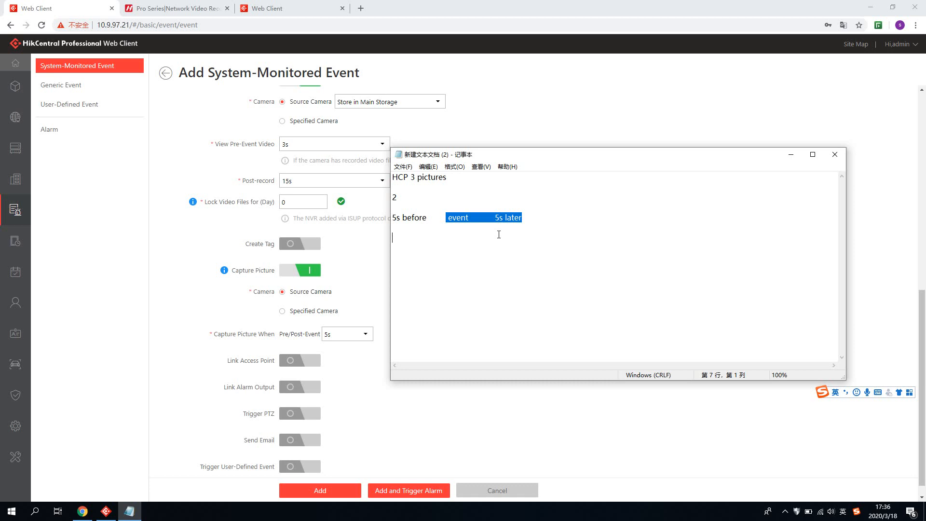
Step: Return to the event form, turn on Link Access Point and apply it to All Access Points
{"action": "left_click", "coordinate": [360, 288]}
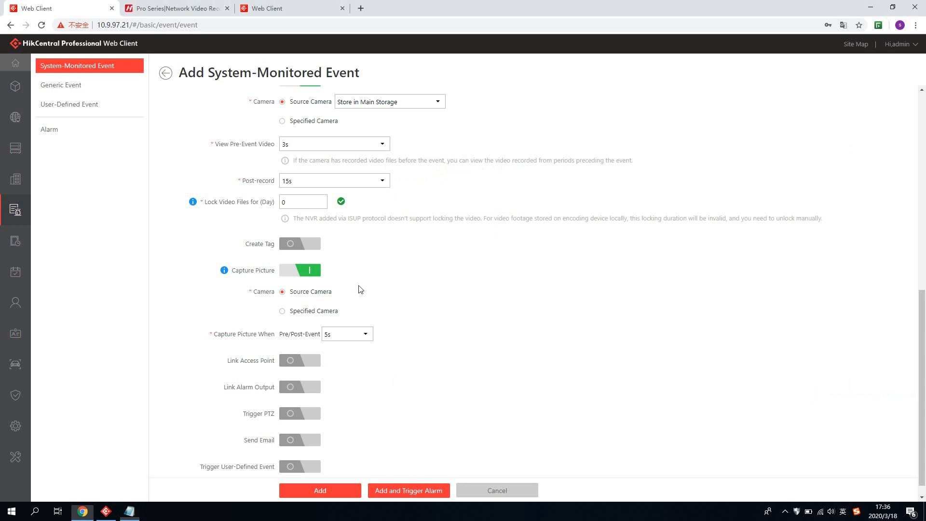
{"action": "scroll", "coordinate": [319, 359], "scroll_direction": "down", "scroll_amount": 1}
{"action": "left_click", "coordinate": [310, 345]}
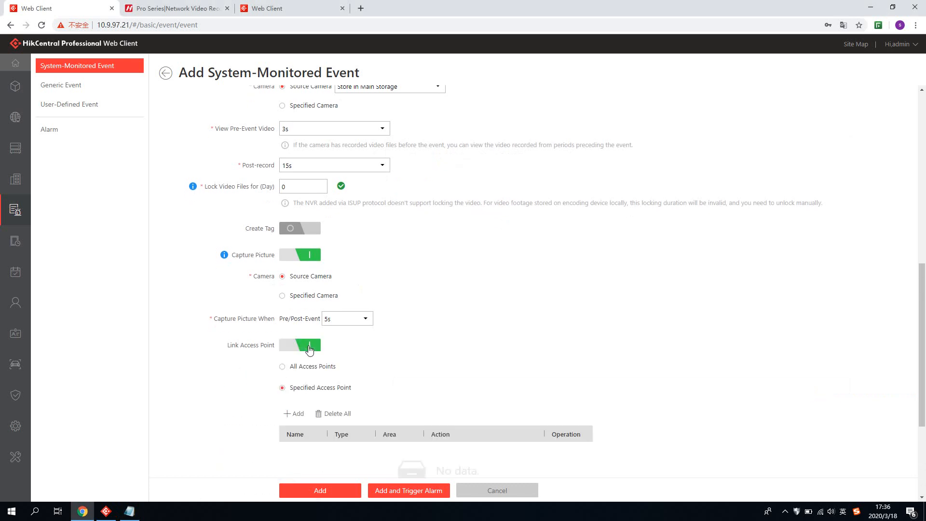
{"action": "scroll", "coordinate": [310, 351], "scroll_direction": "down", "scroll_amount": 1}
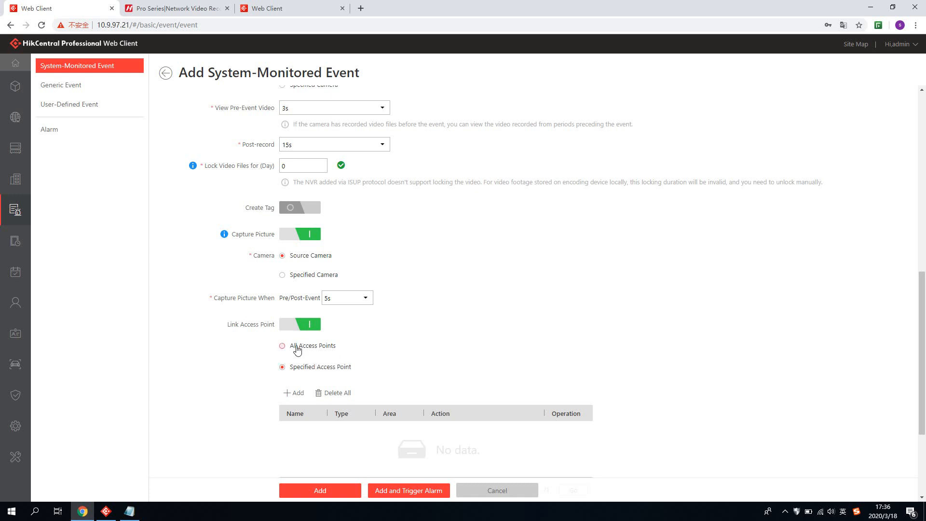
{"action": "left_click", "coordinate": [297, 349]}
Step: Examine the action options available for the linked doors and floors
{"action": "left_click", "coordinate": [386, 368]}
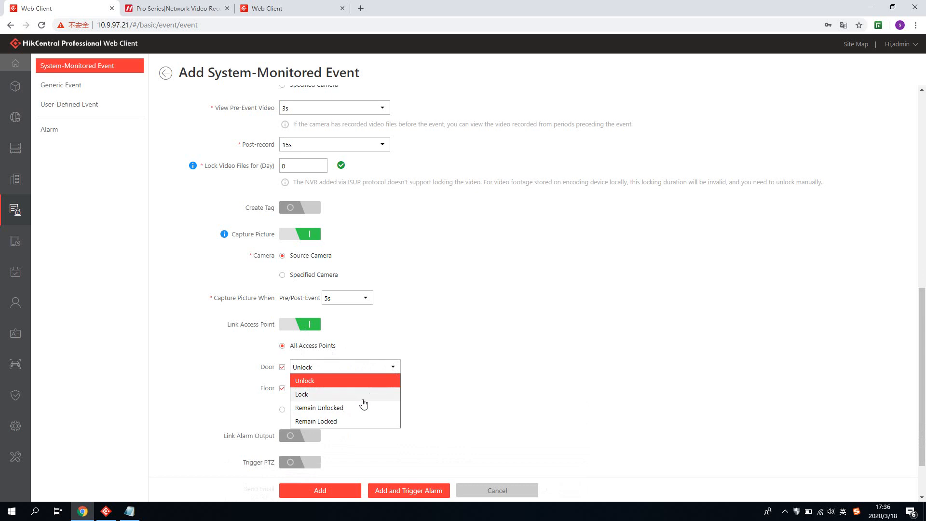
{"action": "left_click", "coordinate": [420, 380]}
{"action": "left_click", "coordinate": [394, 369]}
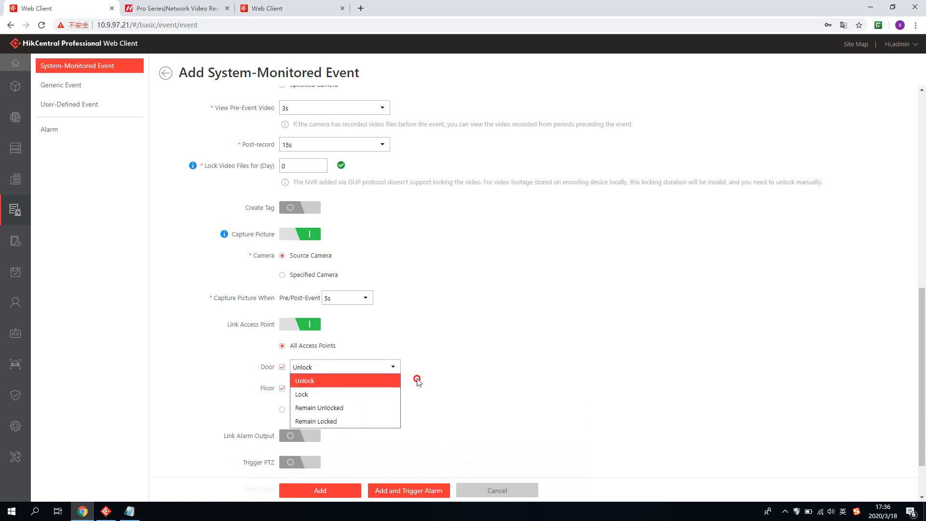
{"action": "left_click", "coordinate": [417, 380]}
{"action": "left_click", "coordinate": [392, 388]}
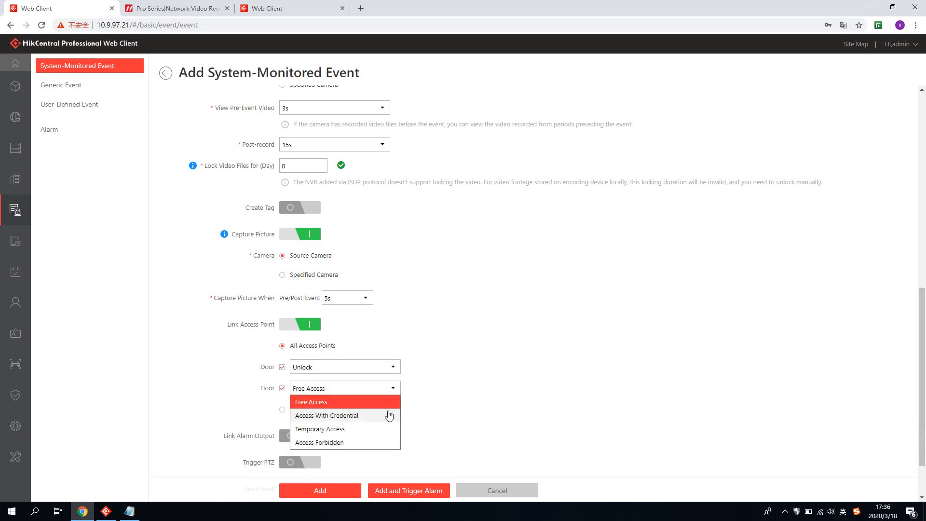
{"action": "left_click", "coordinate": [428, 411]}
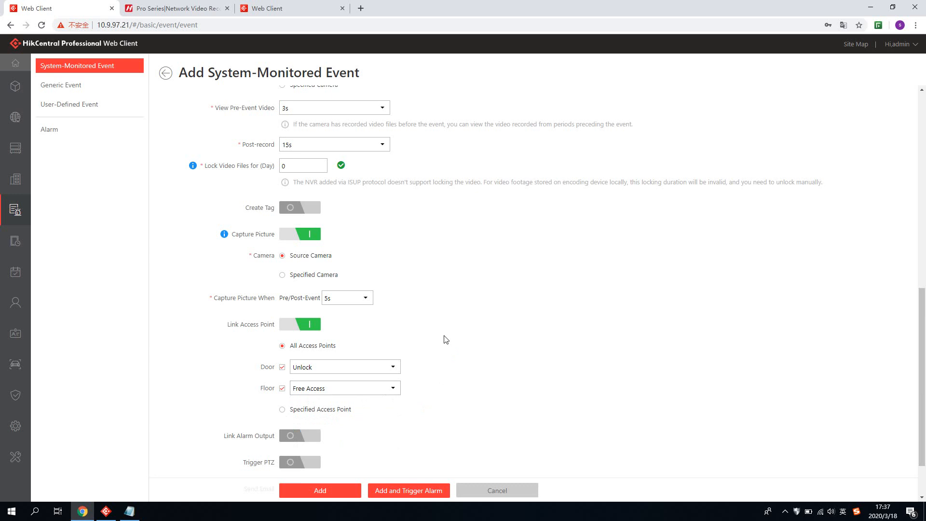
Step: Turn on Link Alarm Output and add the A1_7708 nvr alarm output from the 7708NVR area
{"action": "scroll", "coordinate": [443, 340], "scroll_direction": "down", "scroll_amount": 2}
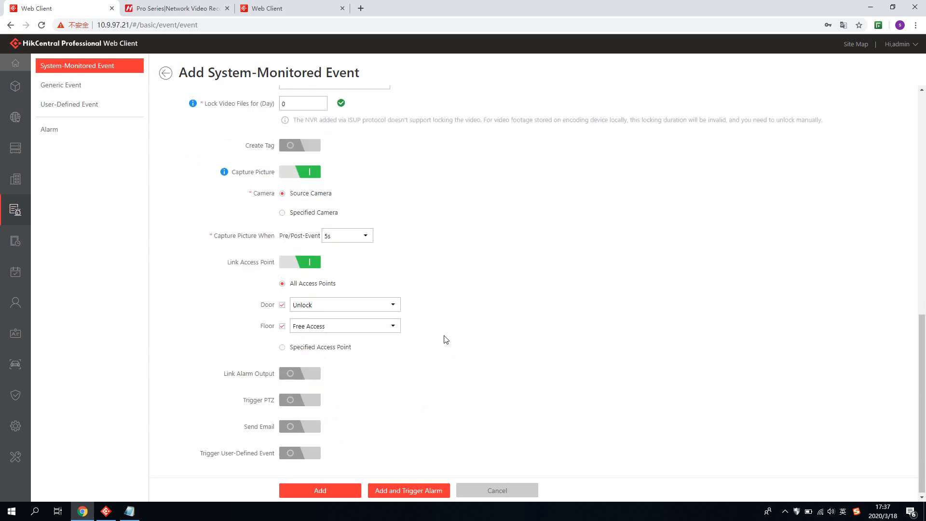
{"action": "left_click", "coordinate": [315, 378]}
{"action": "scroll", "coordinate": [314, 377], "scroll_direction": "down", "scroll_amount": 1}
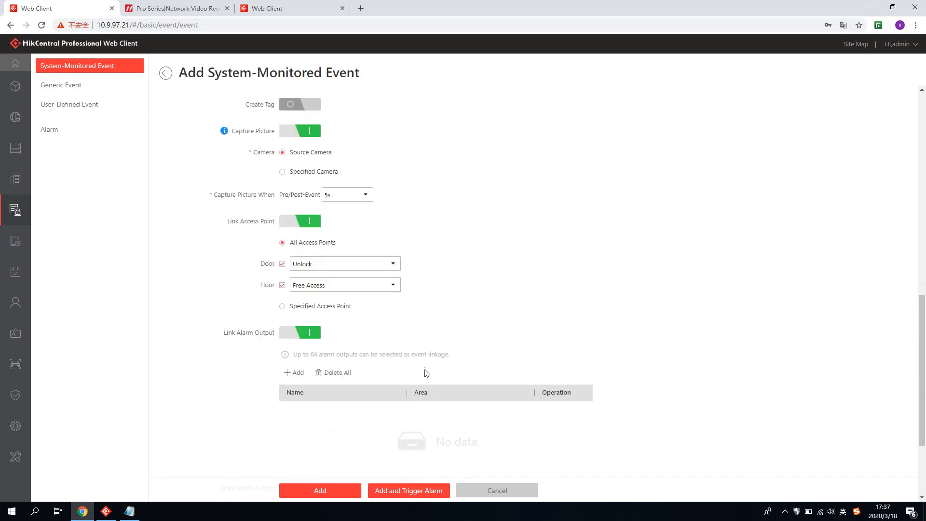
{"action": "left_click", "coordinate": [301, 367]}
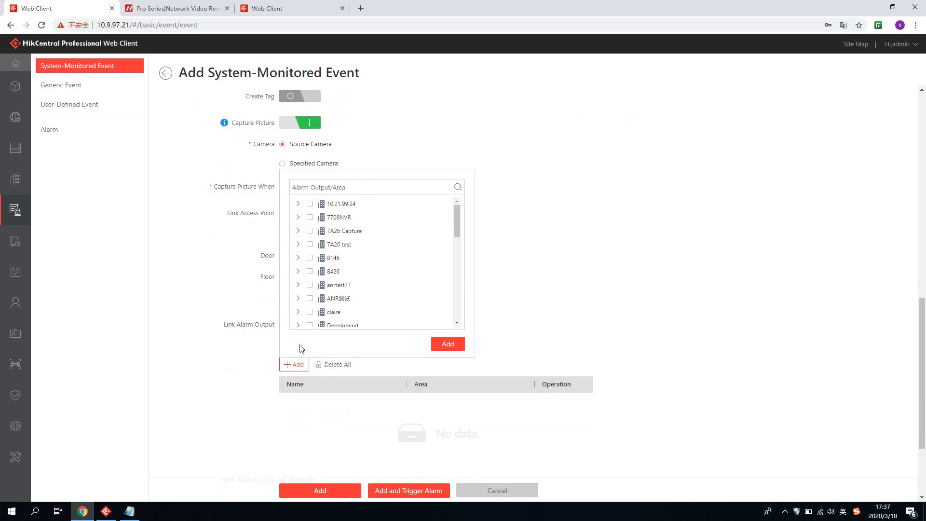
{"action": "left_click", "coordinate": [298, 231]}
{"action": "left_click", "coordinate": [298, 217]}
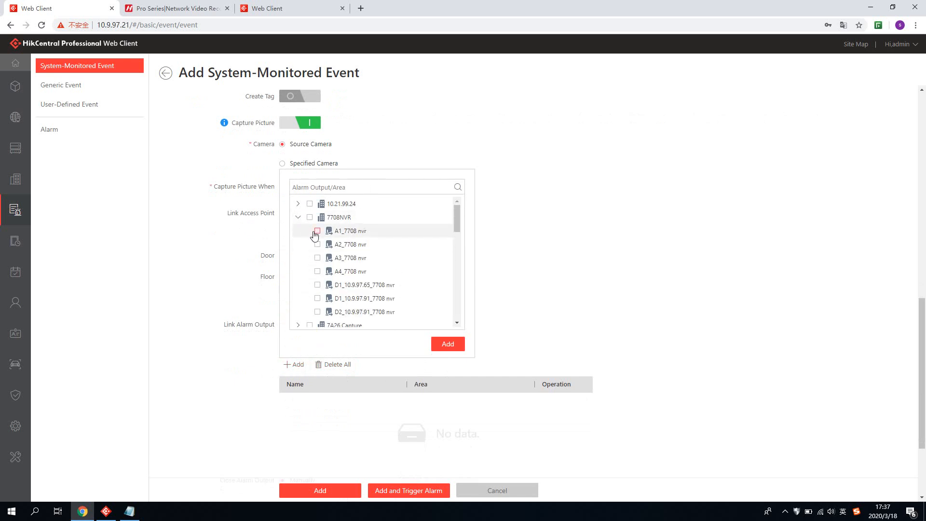
{"action": "left_click", "coordinate": [317, 231]}
{"action": "scroll", "coordinate": [601, 317], "scroll_direction": "down", "scroll_amount": 3}
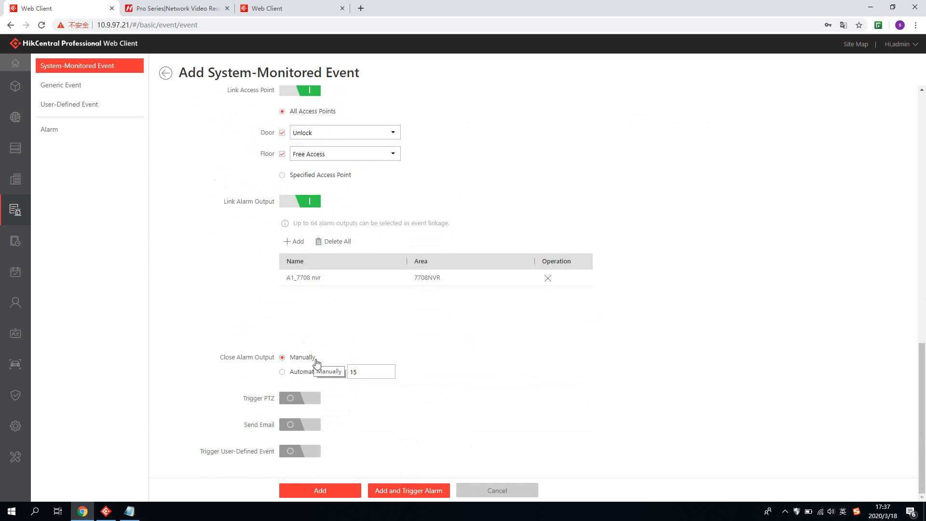
Step: Set Close Alarm Output to close automatically in 15 s
{"action": "left_click", "coordinate": [294, 376]}
{"action": "left_click_drag", "start_coordinate": [372, 372], "coordinate": [345, 368]}
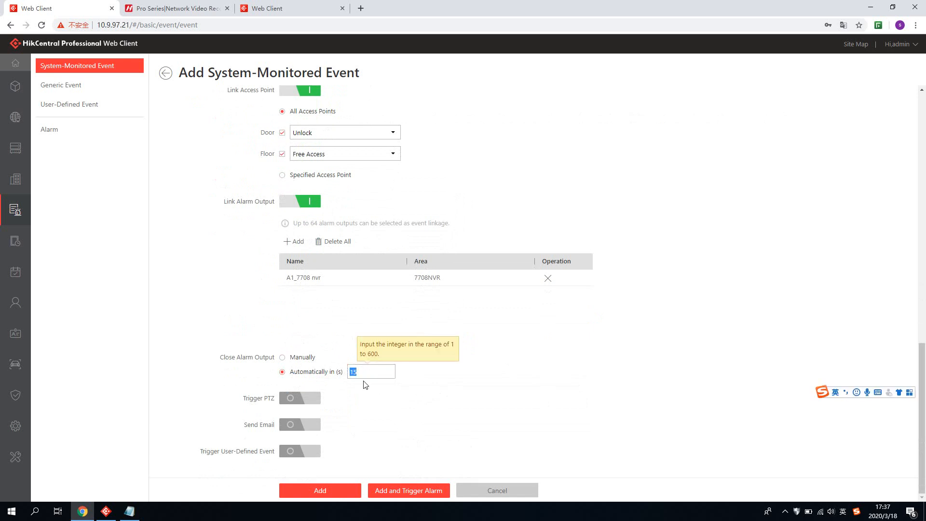
{"action": "left_click", "coordinate": [400, 408]}
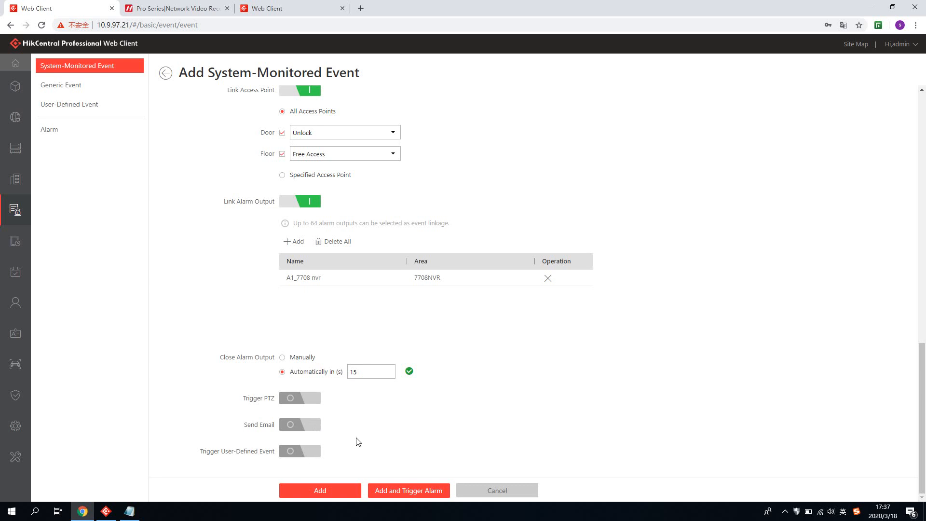
Step: Turn on Send Email to examine the email template options, and turn it off again
{"action": "left_click", "coordinate": [316, 424]}
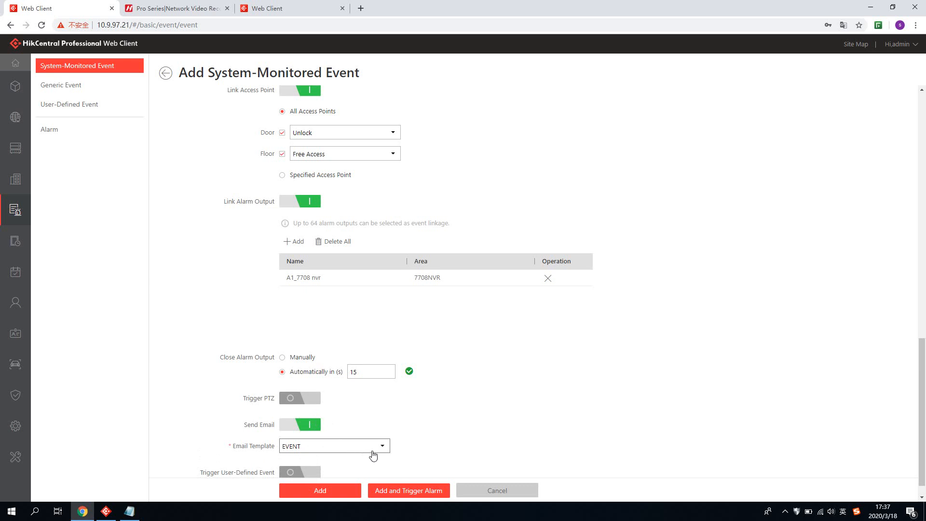
{"action": "left_click", "coordinate": [309, 453]}
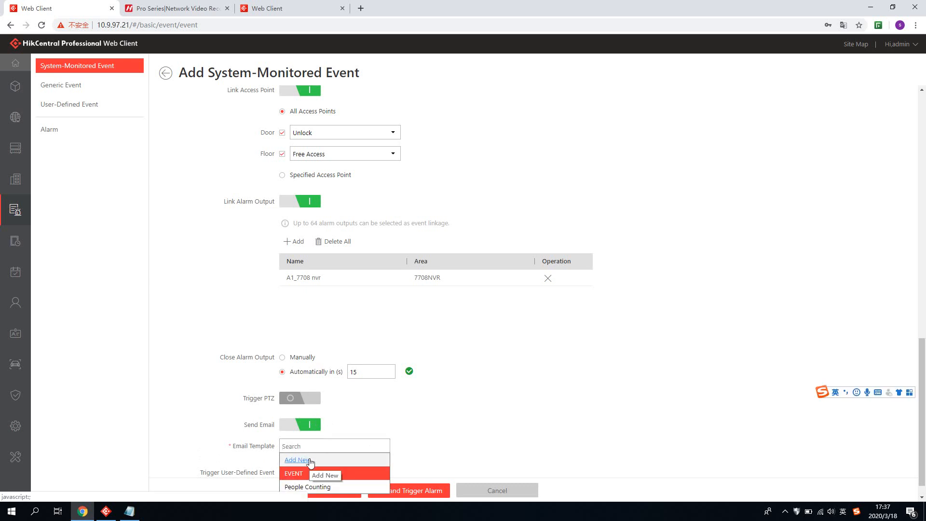
{"action": "mouse_move", "coordinate": [14, 426]}
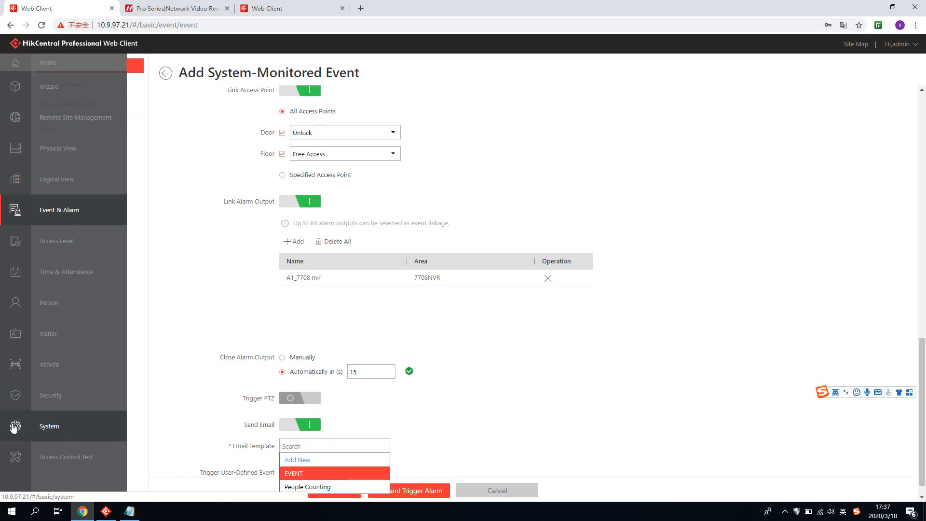
{"action": "left_click", "coordinate": [512, 438]}
{"action": "scroll", "coordinate": [516, 440], "scroll_direction": "down", "scroll_amount": 1}
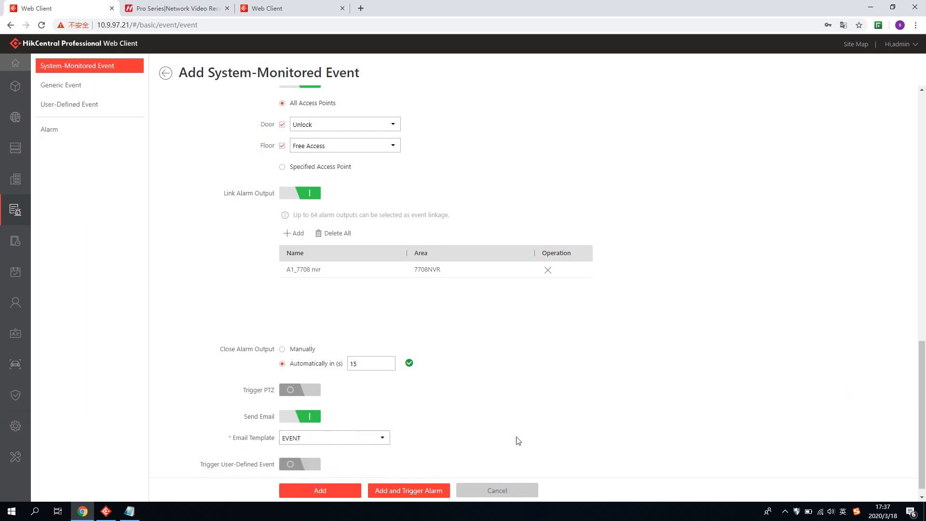
{"action": "left_click", "coordinate": [308, 406]}
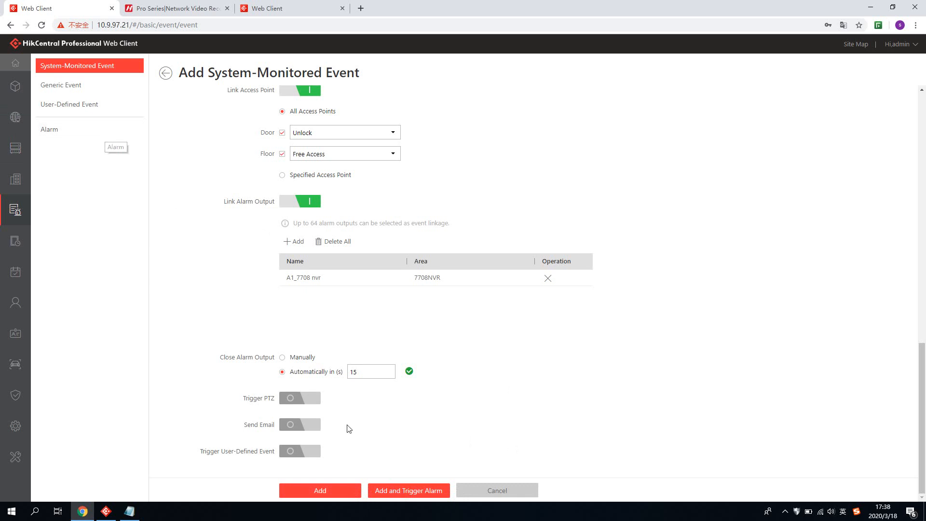
Step: Add the motion detection event with a triggered alarm, and examine the Alarm Priority options in the alarm's form
{"action": "left_click", "coordinate": [385, 491]}
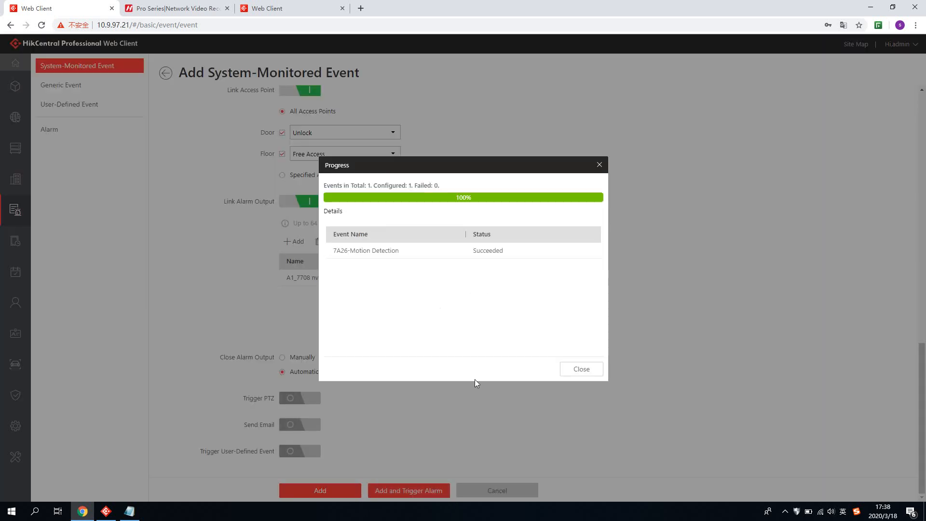
{"action": "left_click", "coordinate": [582, 370]}
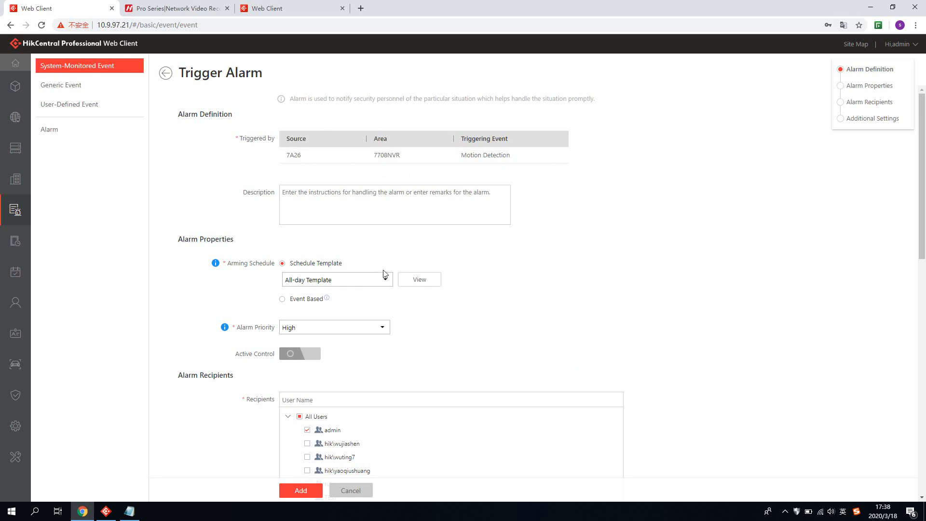
{"action": "left_click", "coordinate": [383, 327]}
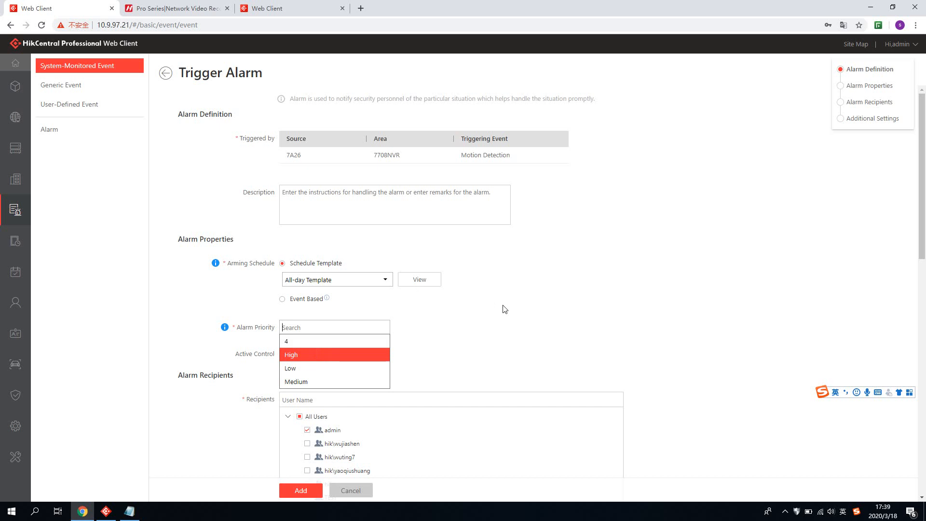
{"action": "scroll", "coordinate": [504, 309], "scroll_direction": "down", "scroll_amount": 3}
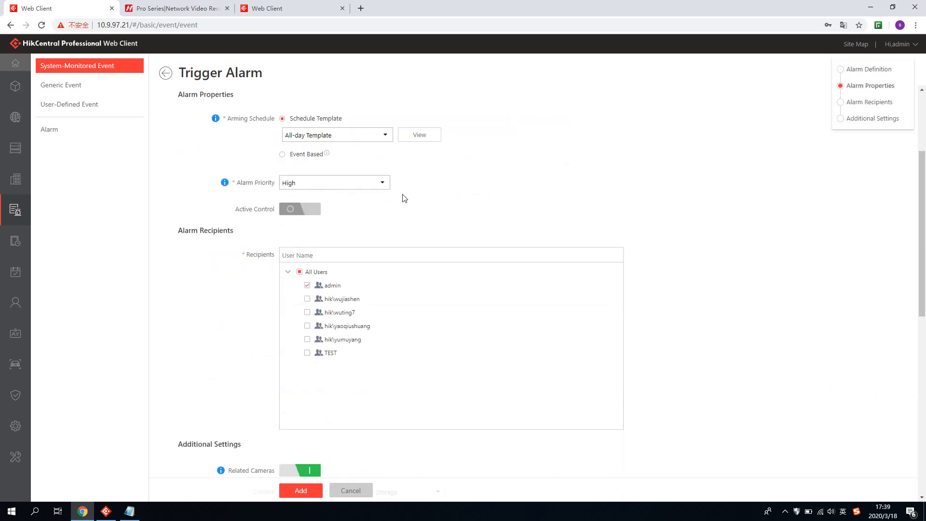
Step: Turn Active Control on and off again, then clear and reselect the All Users recipients for the alarm
{"action": "left_click", "coordinate": [306, 212]}
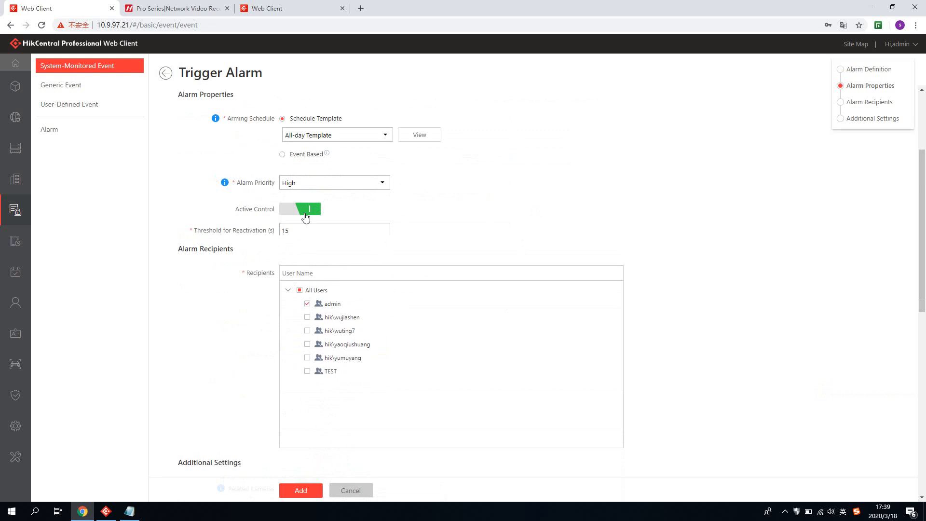
{"action": "left_click", "coordinate": [304, 215]}
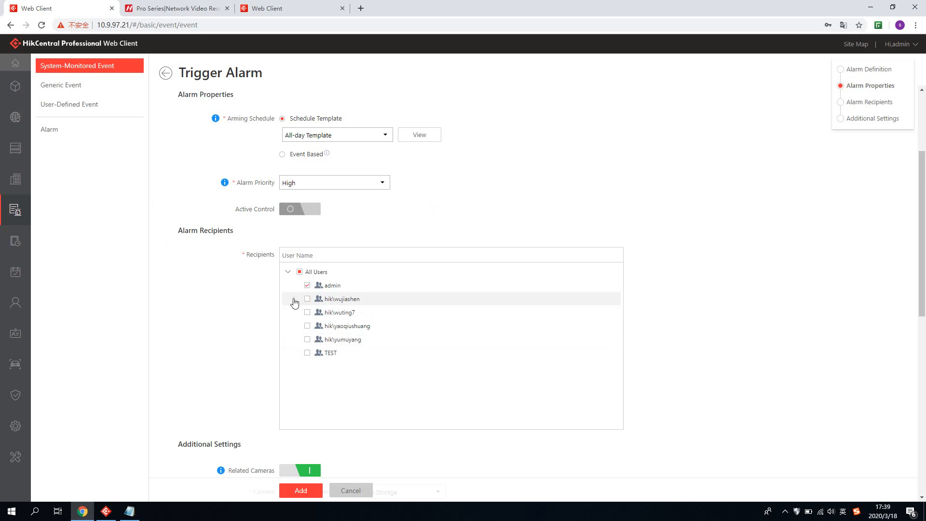
{"action": "left_click", "coordinate": [299, 272]}
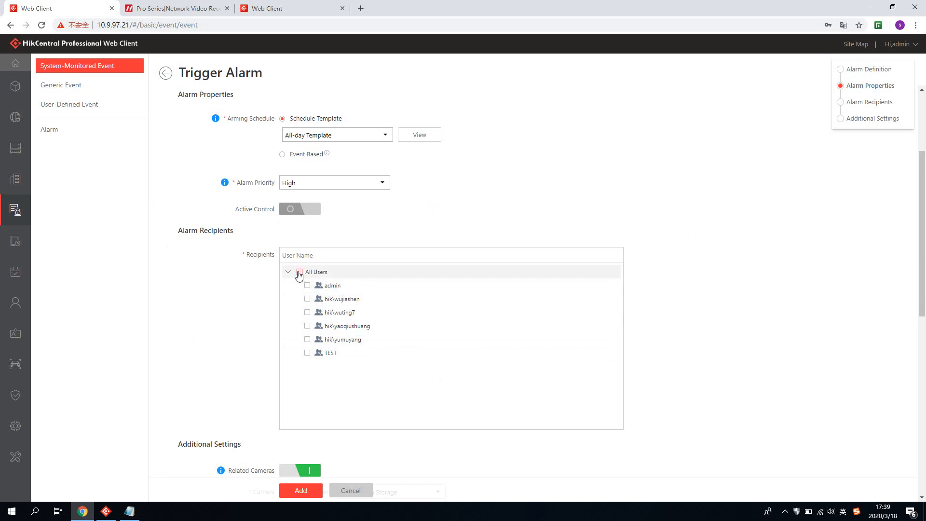
{"action": "left_click", "coordinate": [299, 273]}
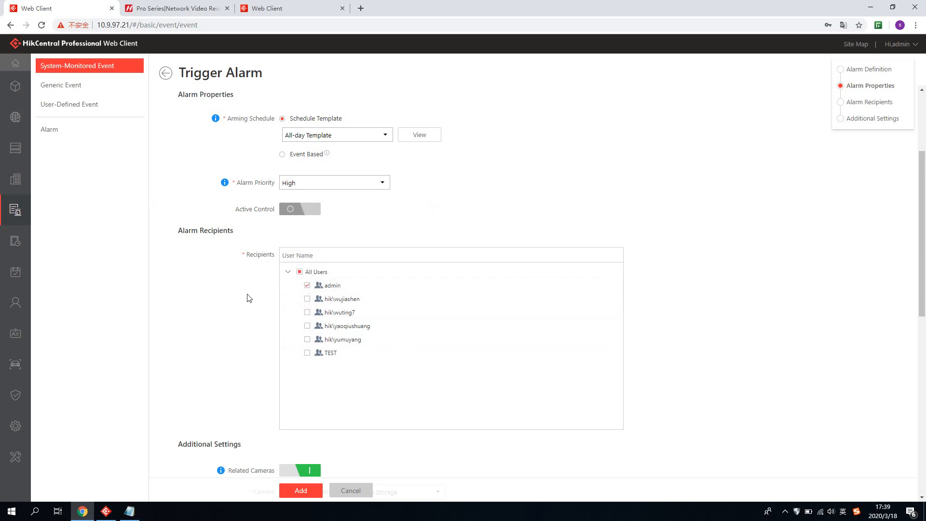
Step: Review the alarm's Related Cameras settings, then open the Alarm Center in the Control Client to view its related video area
{"action": "scroll", "coordinate": [247, 299], "scroll_direction": "down", "scroll_amount": 6}
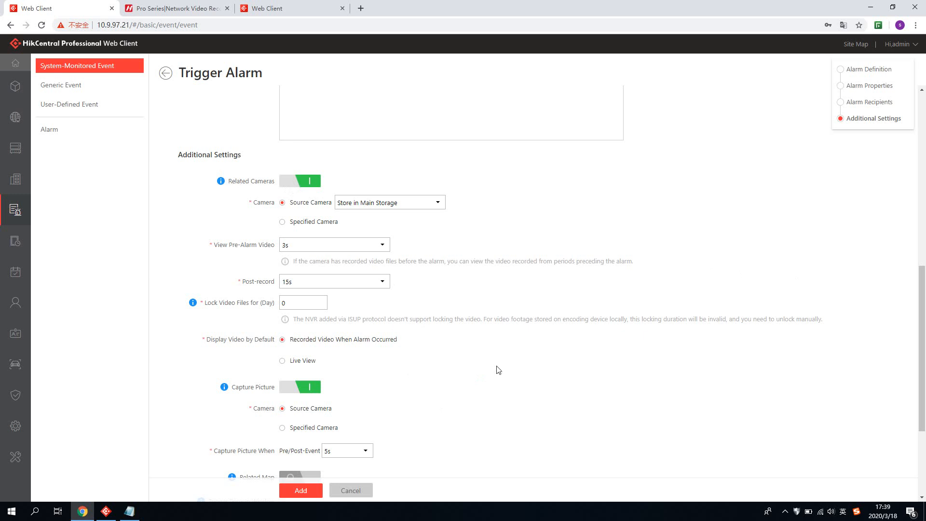
{"action": "scroll", "coordinate": [514, 379], "scroll_direction": "down", "scroll_amount": 1}
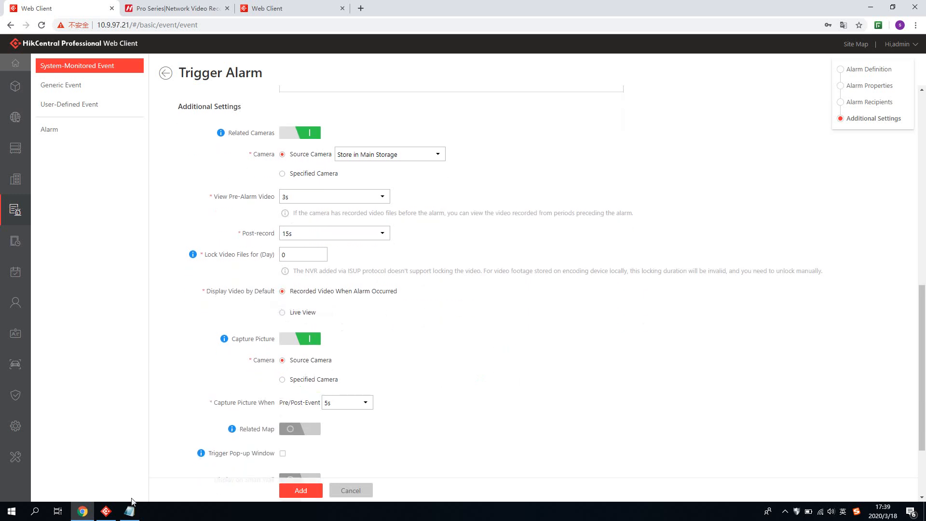
{"action": "left_click", "coordinate": [107, 513]}
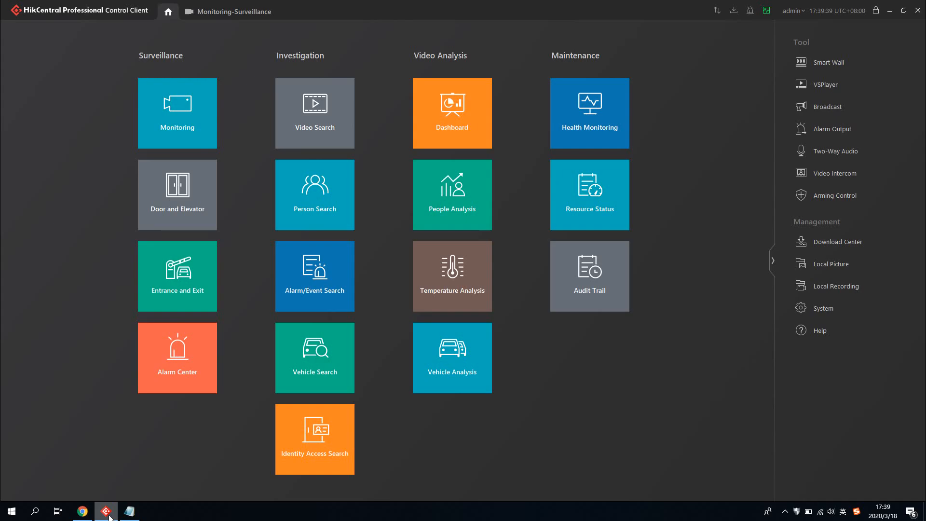
{"action": "left_click", "coordinate": [199, 341]}
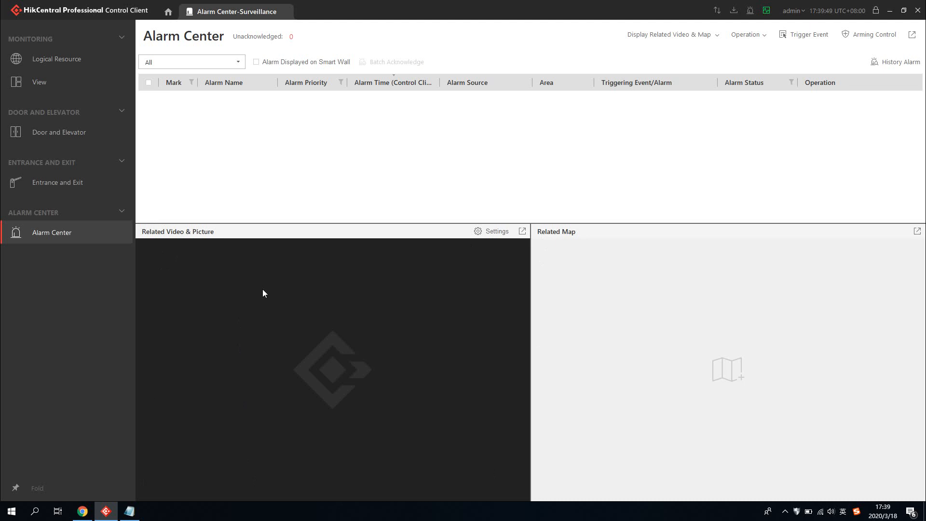
{"action": "left_click", "coordinate": [83, 511]}
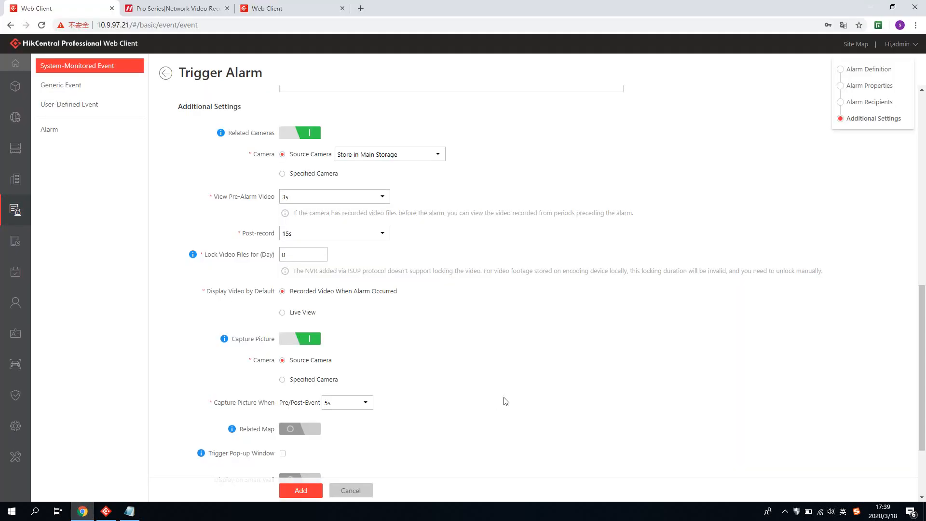
Step: Examine the Display Video by Default and Capture Picture settings, and check the Related Map area of the Control Client's Alarm Center
{"action": "left_click", "coordinate": [309, 314]}
{"action": "left_click", "coordinate": [480, 402]}
{"action": "scroll", "coordinate": [466, 374], "scroll_direction": "down", "scroll_amount": 3}
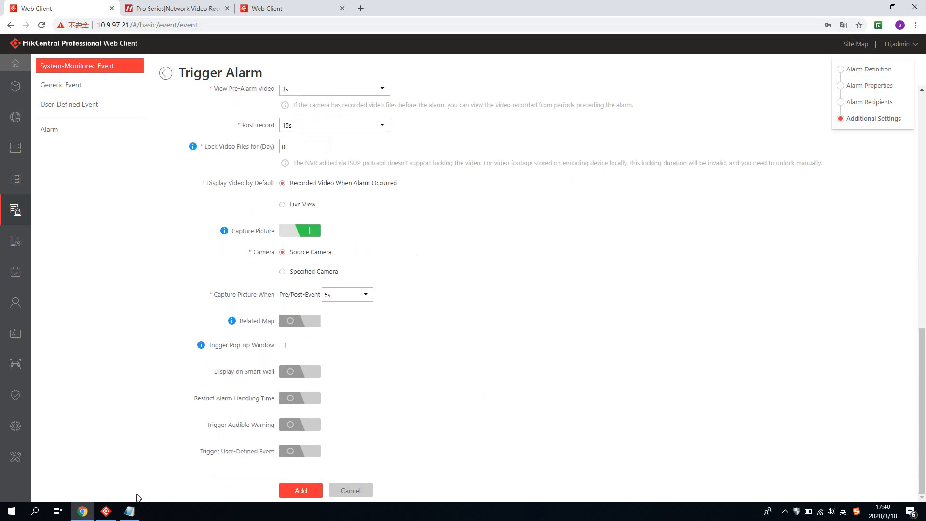
{"action": "left_click", "coordinate": [108, 512]}
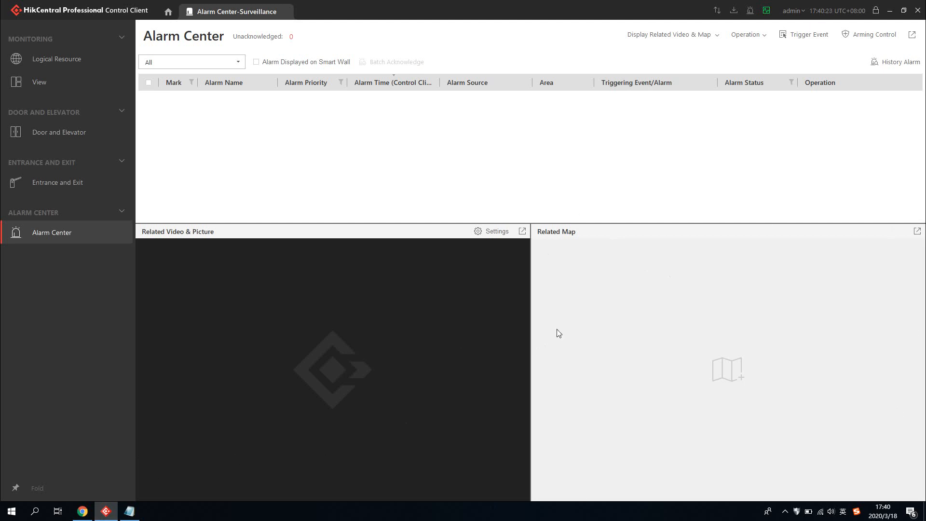
{"action": "left_click", "coordinate": [82, 511]}
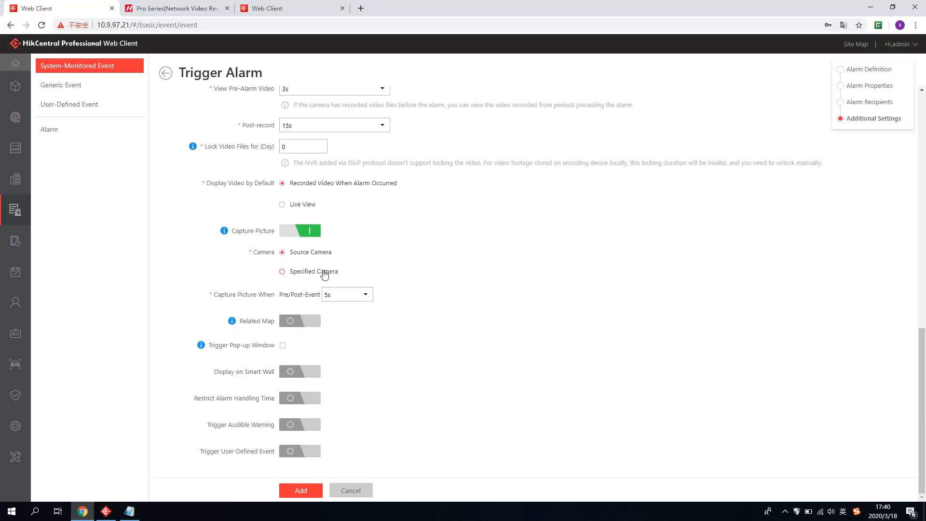
Step: Turn on Related Map for the alarm and select map 1 under 7708NVR
{"action": "left_click", "coordinate": [304, 322]}
{"action": "scroll", "coordinate": [306, 324], "scroll_direction": "down", "scroll_amount": 1}
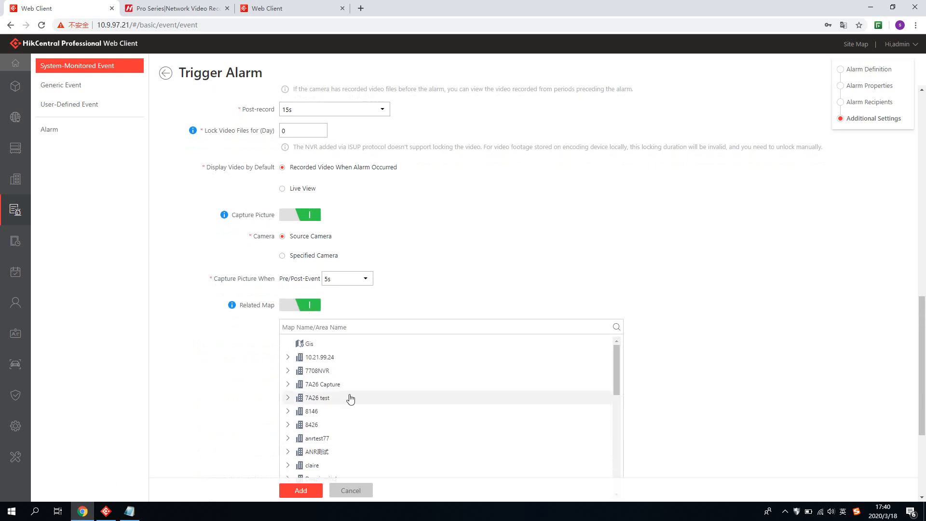
{"action": "left_click", "coordinate": [289, 371]}
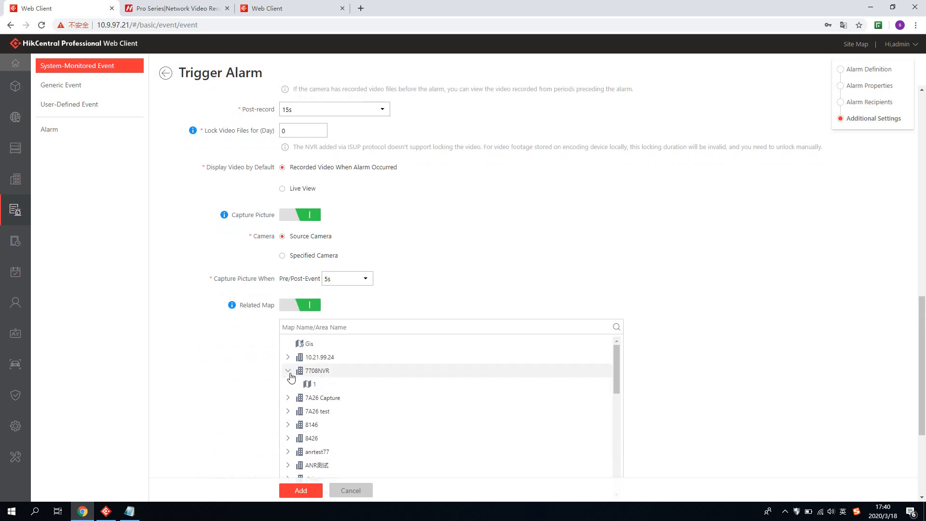
{"action": "left_click", "coordinate": [314, 385]}
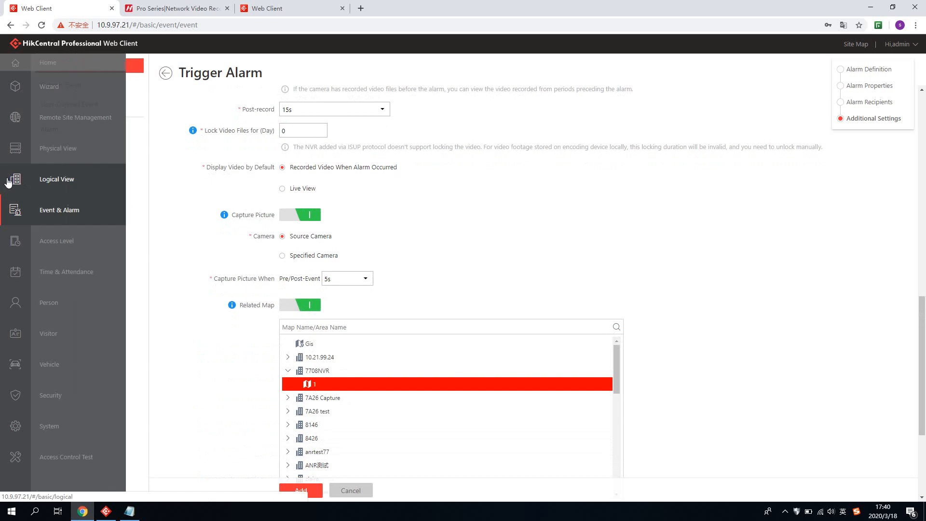
Step: Enable Trigger Pop-up Window and Trigger Audible Warning, with ALARM ALARM as the voice text
{"action": "scroll", "coordinate": [171, 351], "scroll_direction": "down", "scroll_amount": 3}
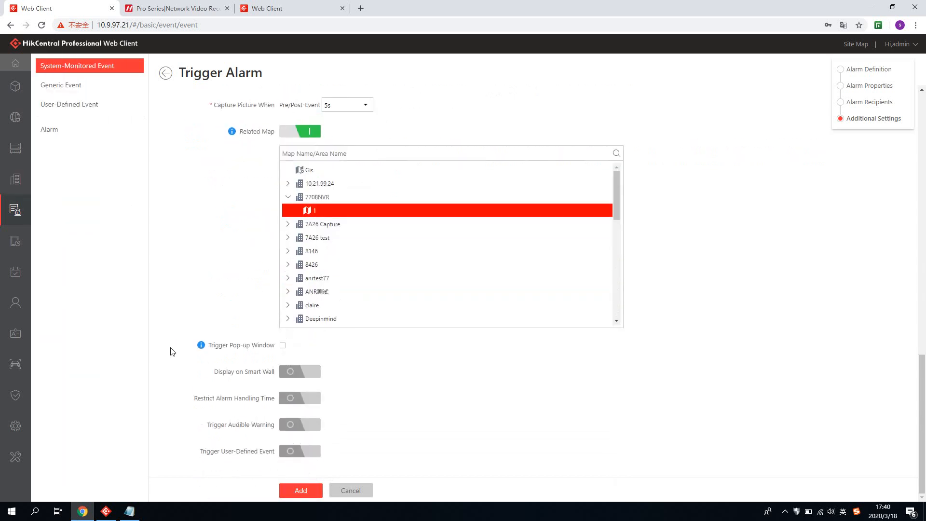
{"action": "left_click", "coordinate": [283, 346]}
{"action": "left_click", "coordinate": [299, 425]}
{"action": "scroll", "coordinate": [359, 407], "scroll_direction": "down", "scroll_amount": 1}
{"action": "left_click", "coordinate": [338, 413]}
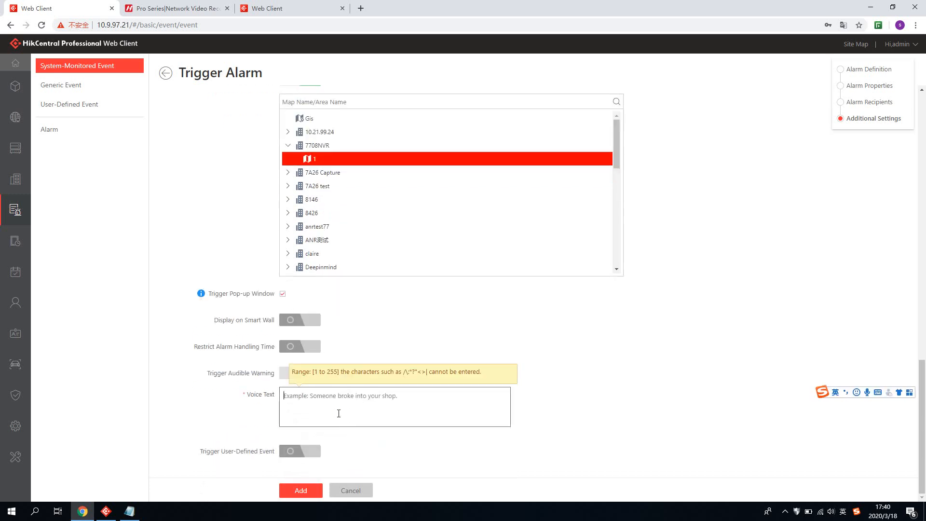
{"action": "type", "text": "help"}
{"action": "key", "text": "BackSpace"}
{"action": "key", "text": "BackSpace"}
{"action": "key", "text": "BackSpace"}
{"action": "key", "text": "BackSpace"}
{"action": "key", "text": "Caps_Lock"}
{"action": "type", "text": "ALARM"}
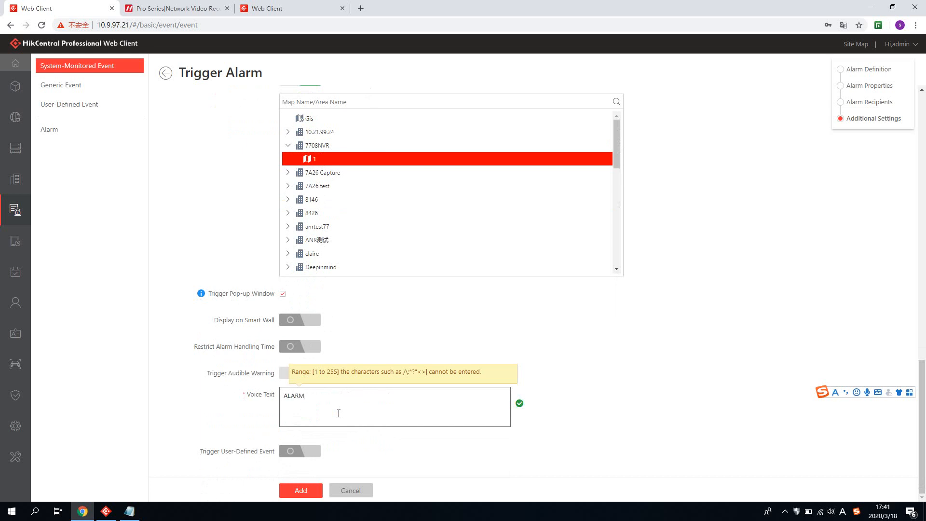
{"action": "type", "text": " ALARM"}
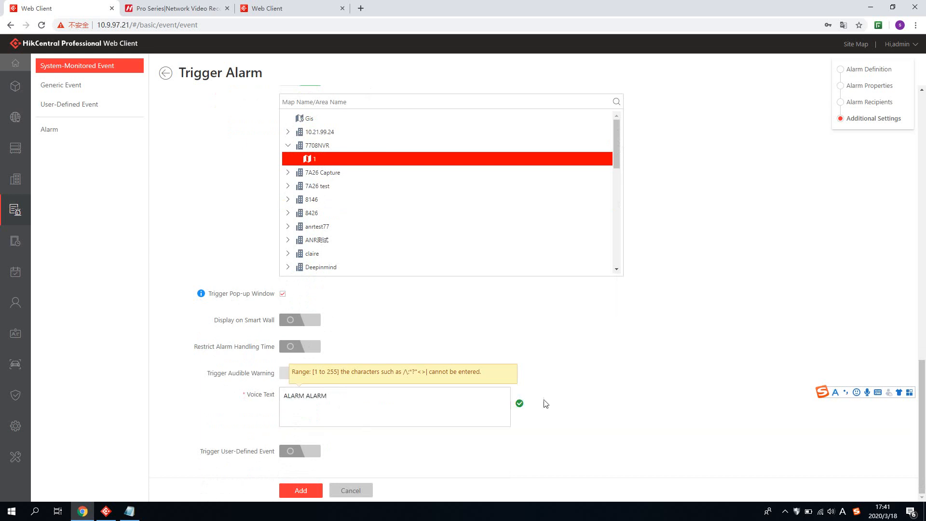
{"action": "left_click", "coordinate": [605, 410]}
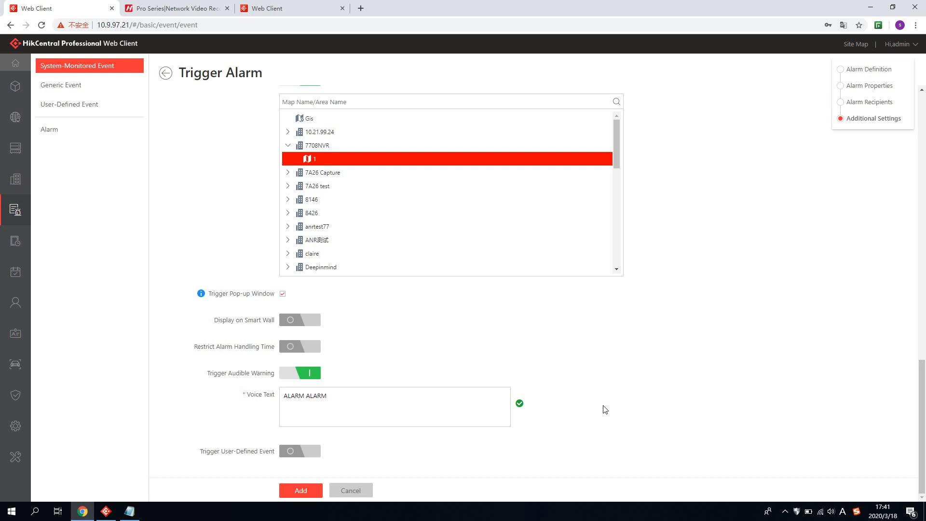
Step: Add the configured alarm, close the progress report, and open the alarm list
{"action": "scroll", "coordinate": [606, 410], "scroll_direction": "up", "scroll_amount": 1}
{"action": "scroll", "coordinate": [606, 409], "scroll_direction": "down", "scroll_amount": 1}
{"action": "left_click", "coordinate": [294, 496]}
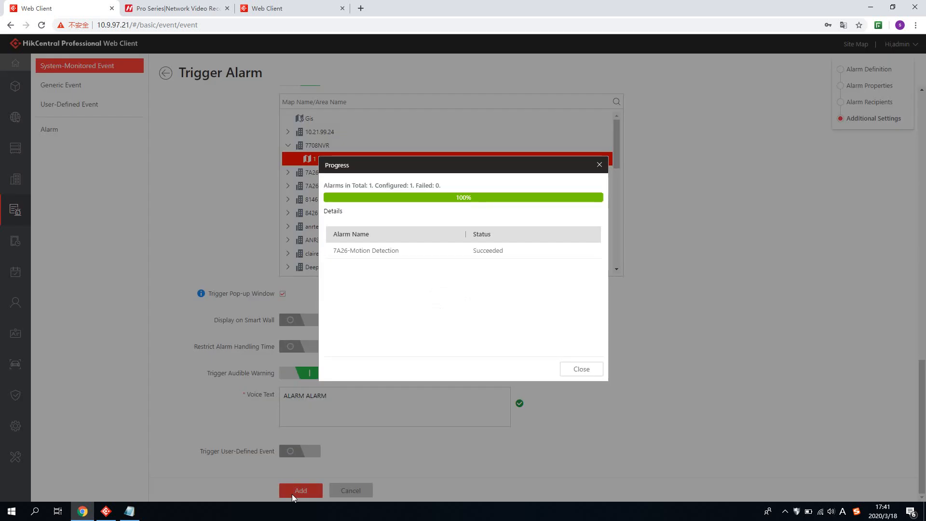
{"action": "left_click", "coordinate": [579, 370]}
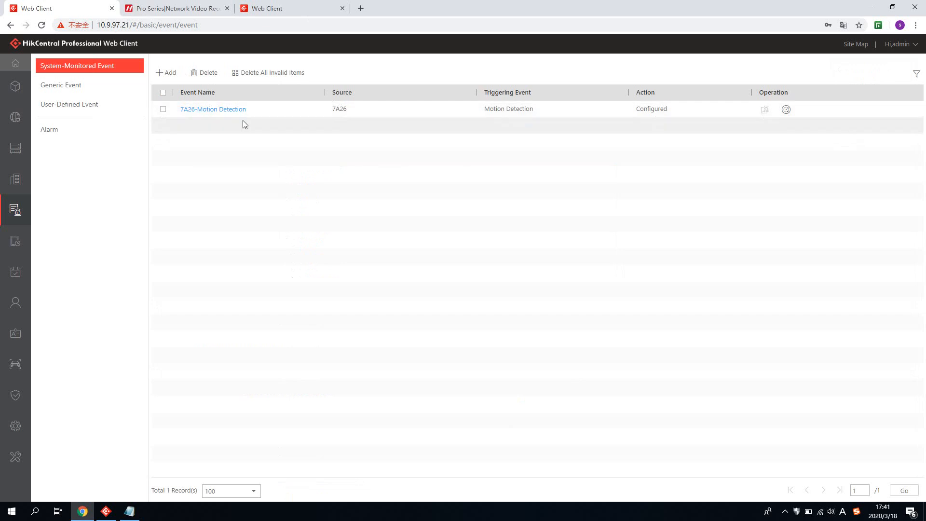
{"action": "left_click", "coordinate": [87, 130]}
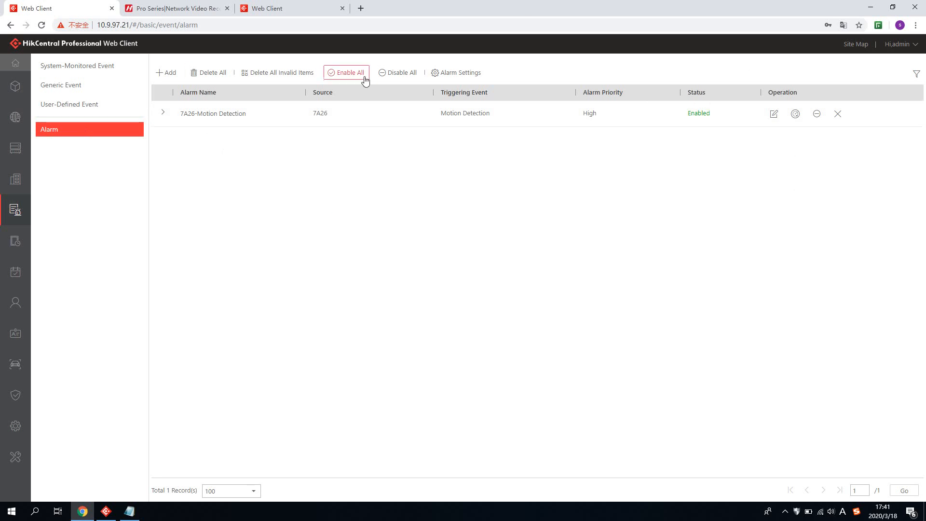
Step: Disable all alarms in the list and enable them again
{"action": "left_click", "coordinate": [392, 74]}
{"action": "left_click", "coordinate": [357, 74]}
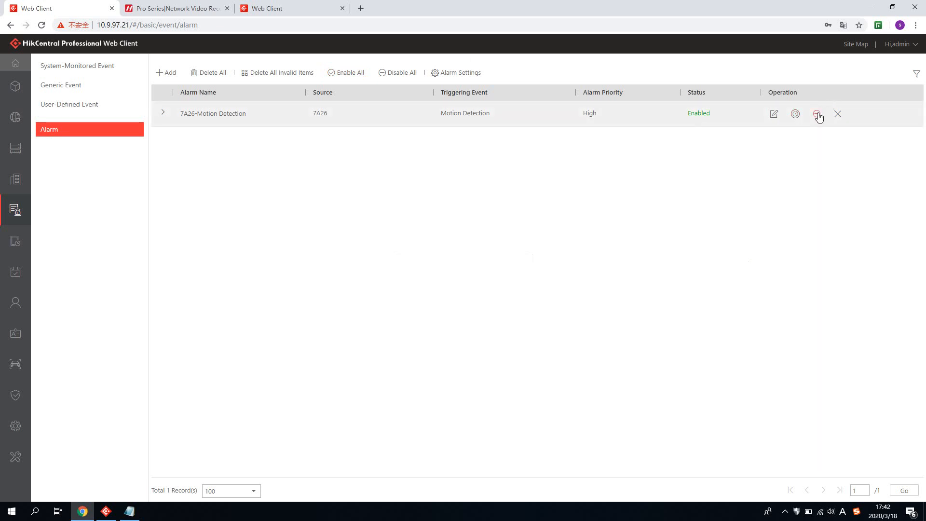
Step: Open the Alarm Settings and delete the level 4 alarm priority named 4
{"action": "left_click", "coordinate": [470, 78]}
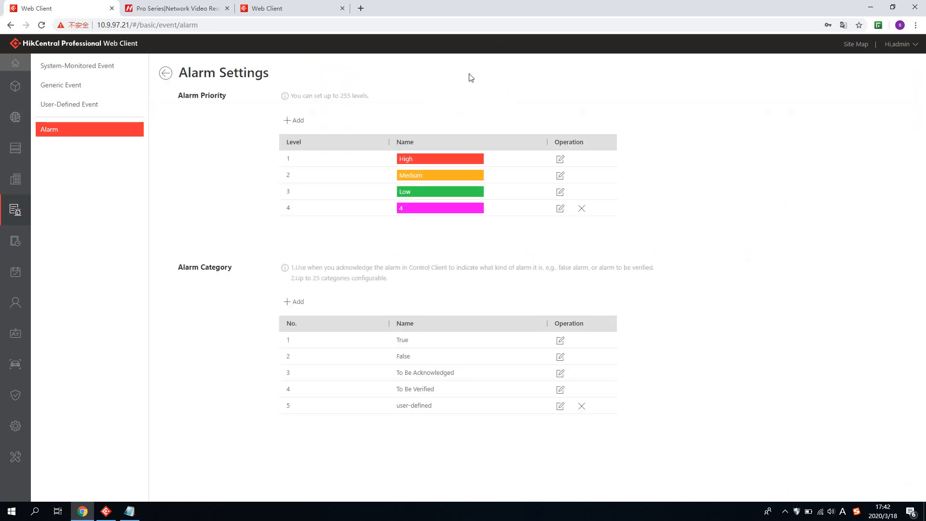
{"action": "left_click", "coordinate": [582, 208]}
{"action": "left_click", "coordinate": [469, 310]}
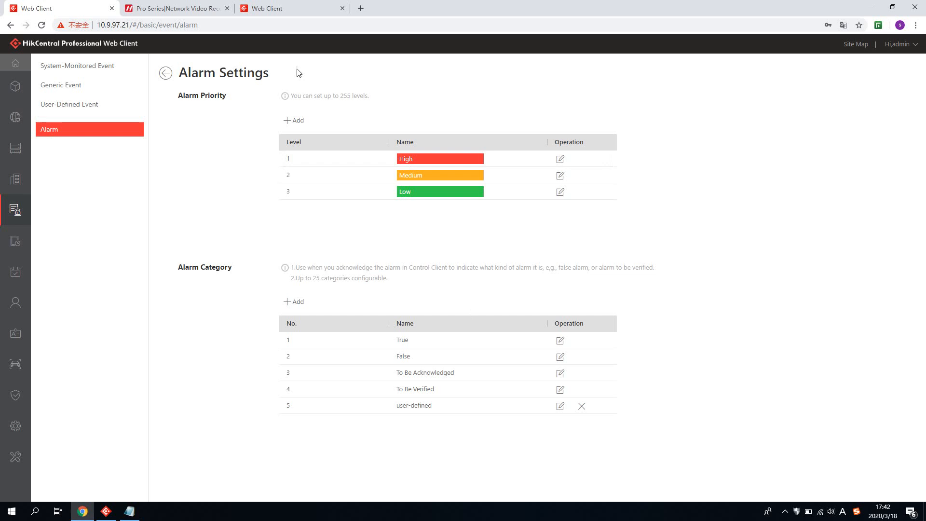
Step: Add a level 4 alarm priority named custom with color #ff0000, and return to the alarm list
{"action": "left_click", "coordinate": [294, 120]}
{"action": "left_click", "coordinate": [379, 171]}
{"action": "type", "text": "c"}
{"action": "key", "text": "shift"}
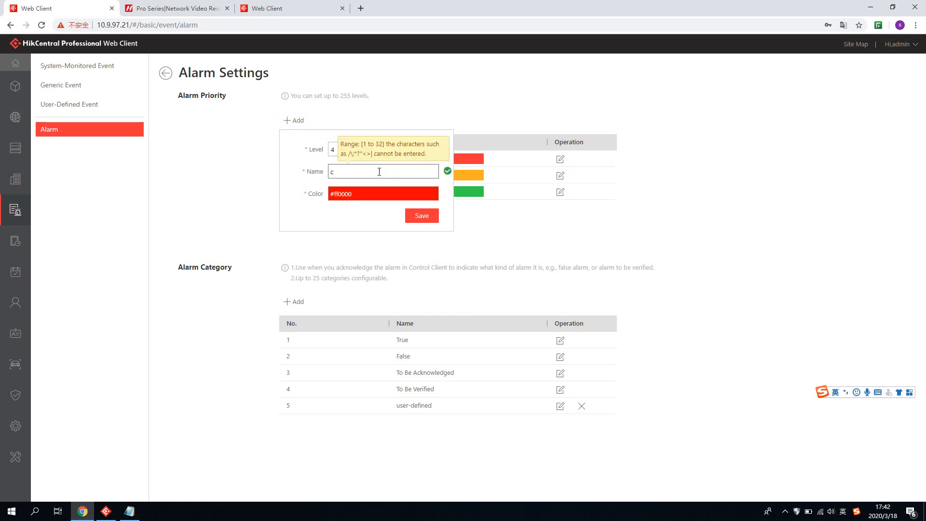
{"action": "type", "text": "ustom"}
{"action": "left_click", "coordinate": [429, 218]}
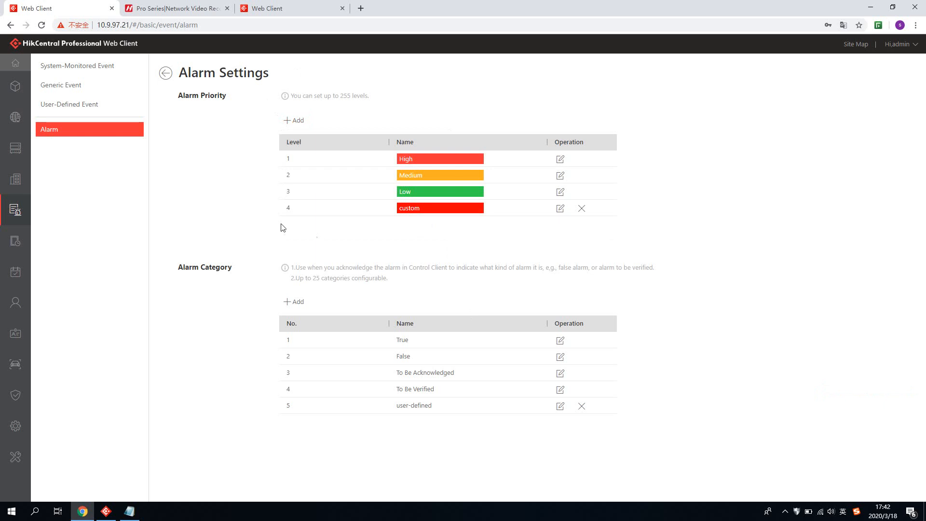
{"action": "left_click", "coordinate": [166, 74]}
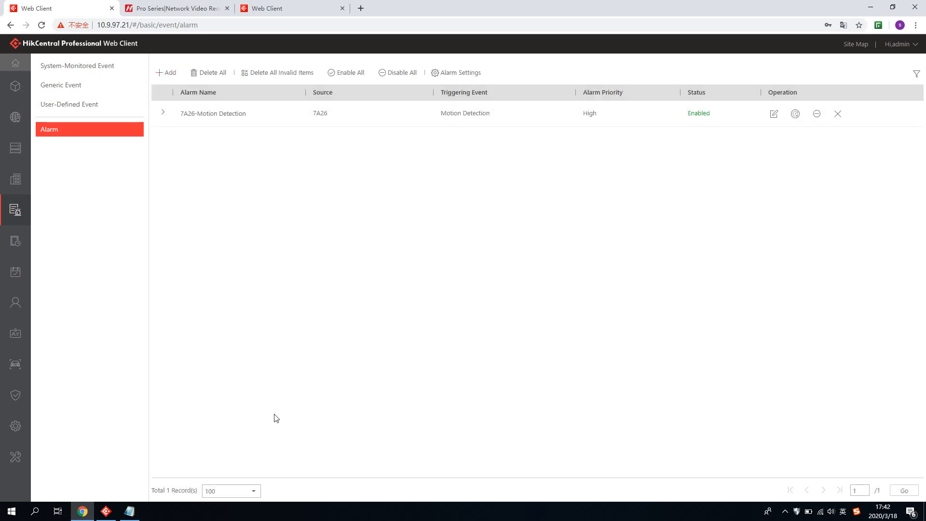
Step: Switch to the Control Client, acknowledge the 7A26-Motion Detection alarm, and examine the Alarm Center's Operation options
{"action": "left_click", "coordinate": [99, 513]}
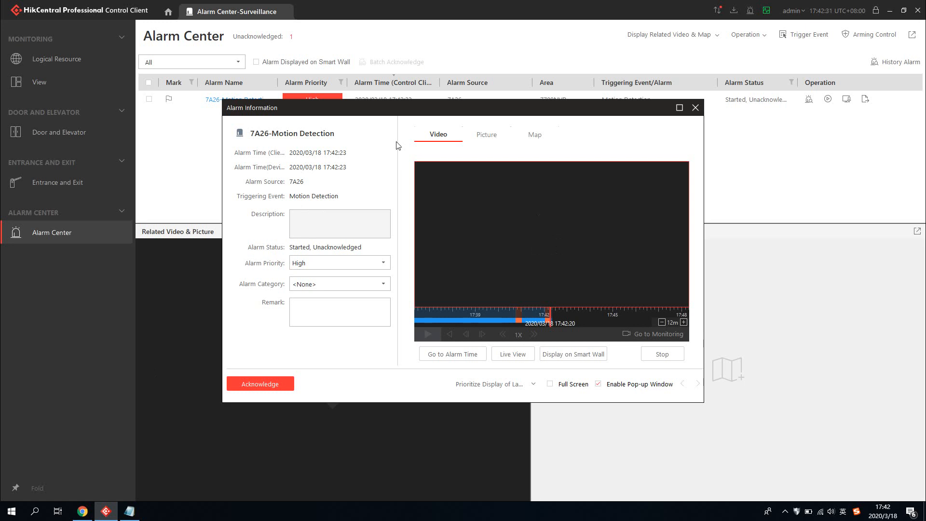
{"action": "left_click", "coordinate": [237, 384]}
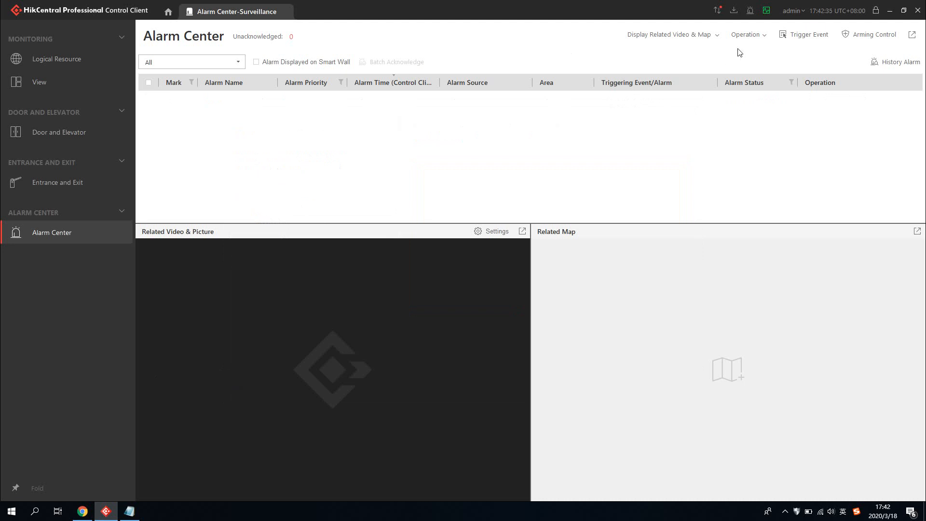
{"action": "left_click", "coordinate": [746, 38]}
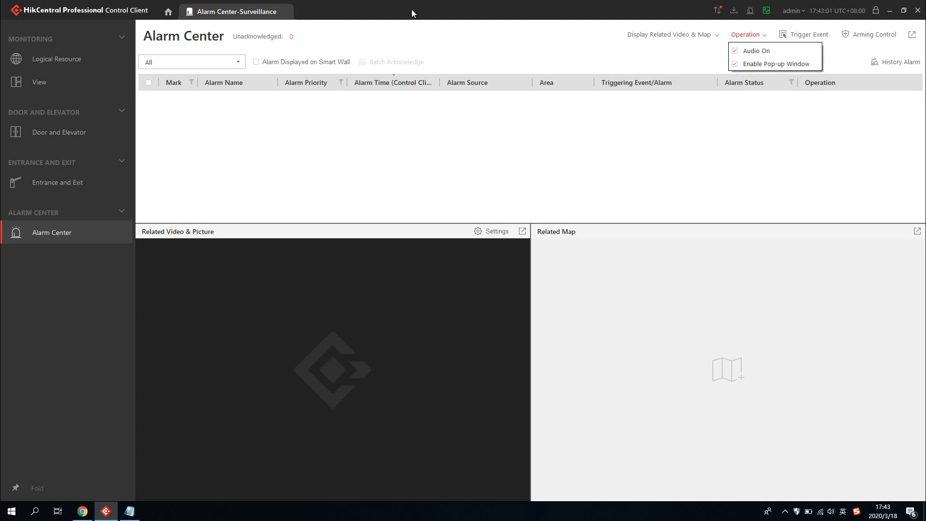
Step: Open the Control Client's system settings for the Alarm Center, view the Local Audio Files option, and set the alarm sound to Voice Engine
{"action": "left_click", "coordinate": [169, 12]}
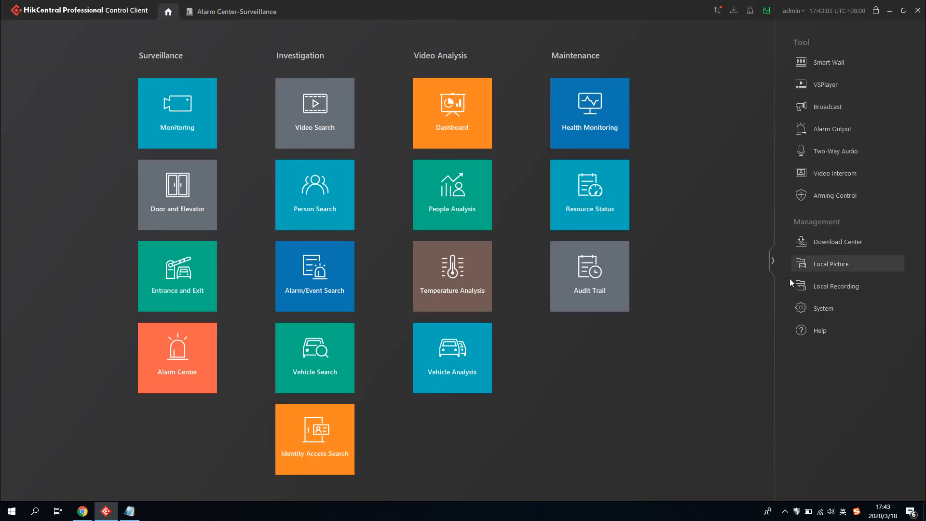
{"action": "left_click", "coordinate": [829, 310]}
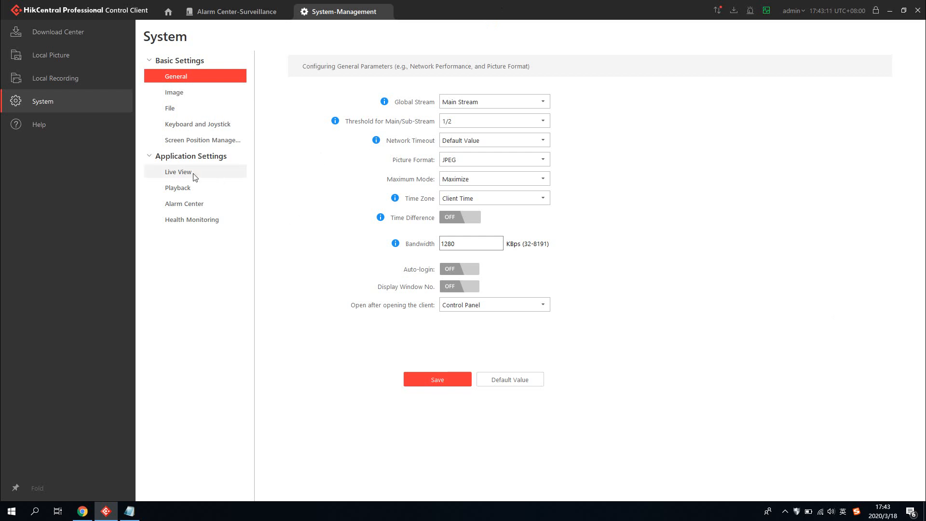
{"action": "left_click", "coordinate": [208, 205]}
{"action": "left_click", "coordinate": [317, 108]}
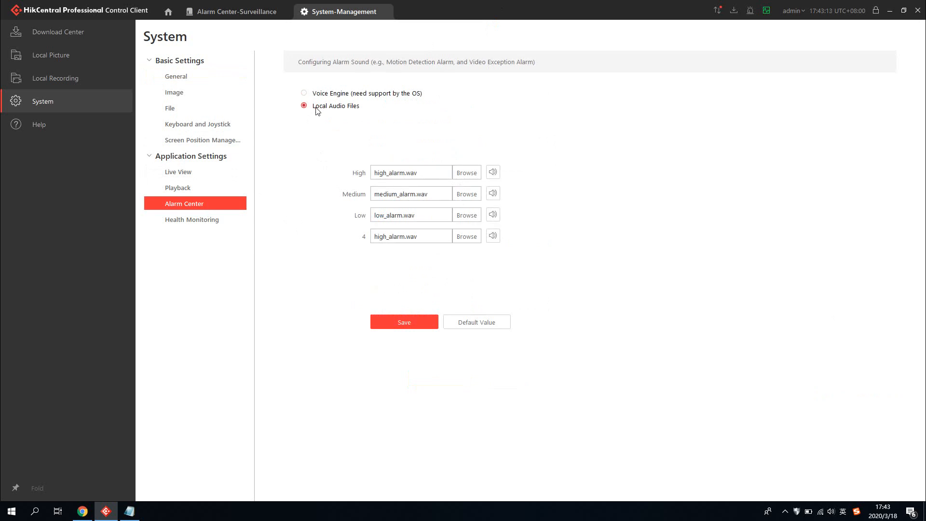
{"action": "left_click", "coordinate": [312, 97]}
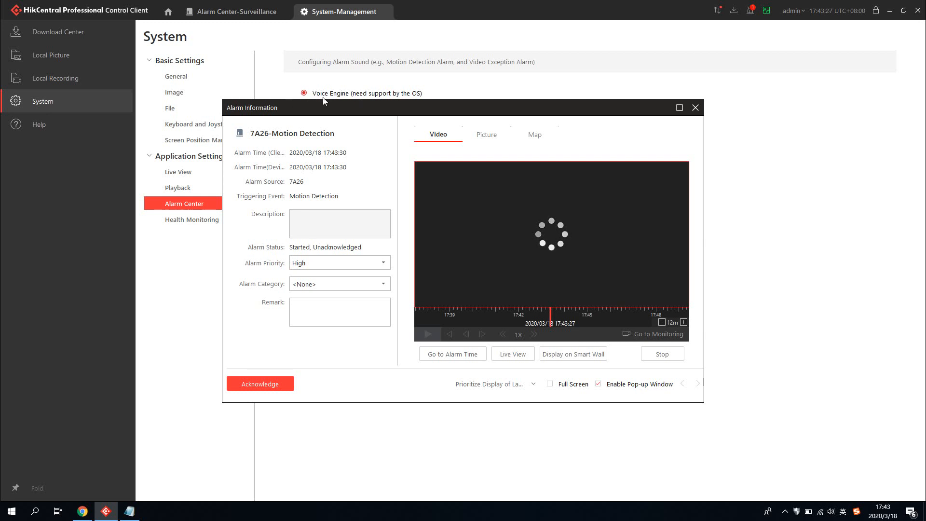
Step: Return to the Alarm Center with the new alarm's pop-up and mute the computer's speakers
{"action": "left_click", "coordinate": [249, 16]}
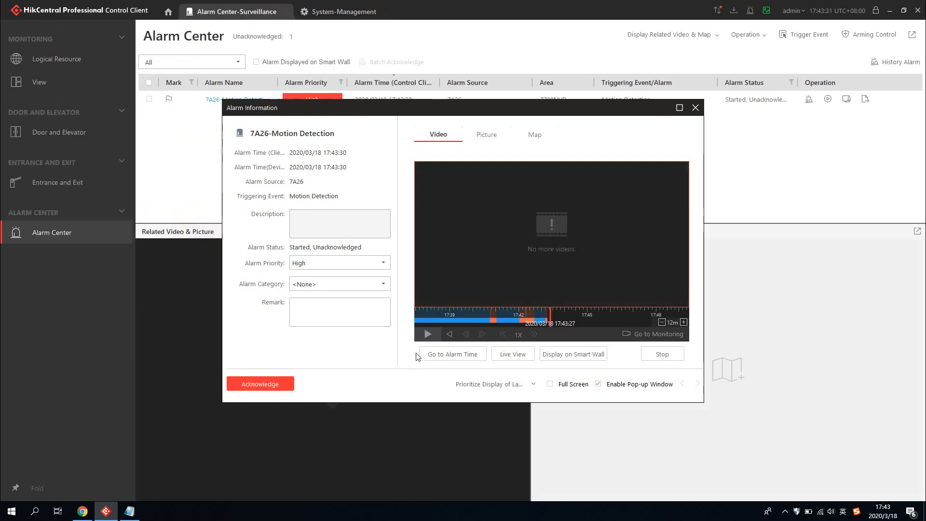
{"action": "left_click", "coordinate": [831, 511]}
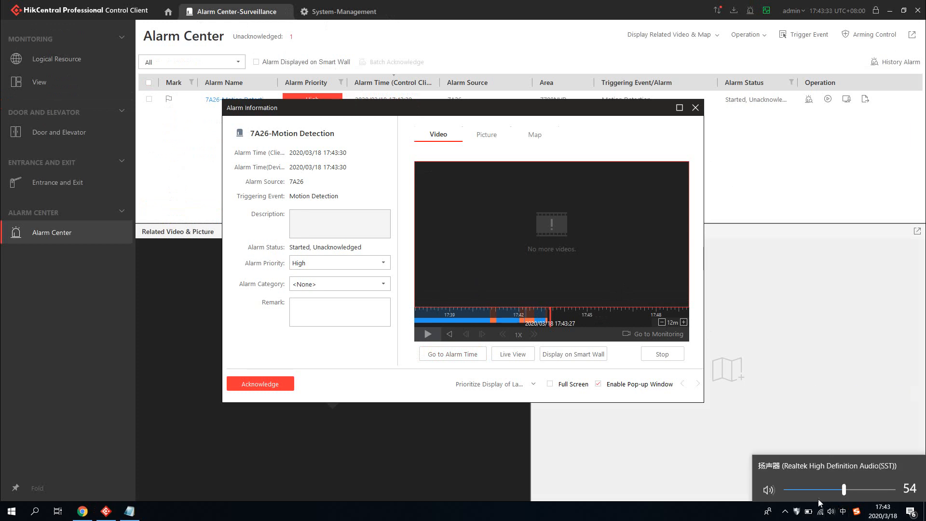
{"action": "left_click", "coordinate": [768, 490]}
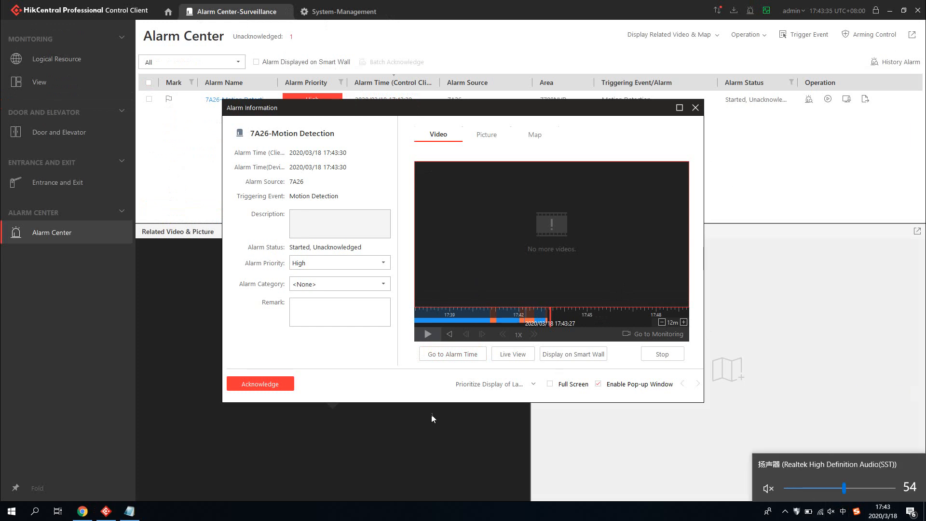
Step: Set the alarm pop-up window to display the alarm with higher priority first
{"action": "left_click", "coordinate": [419, 385]}
{"action": "left_click", "coordinate": [534, 385]}
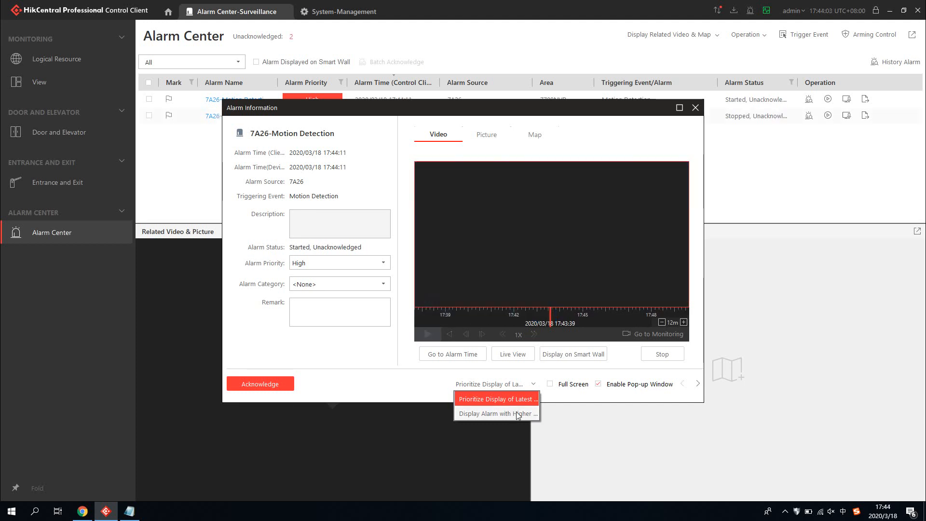
{"action": "left_click", "coordinate": [517, 413]}
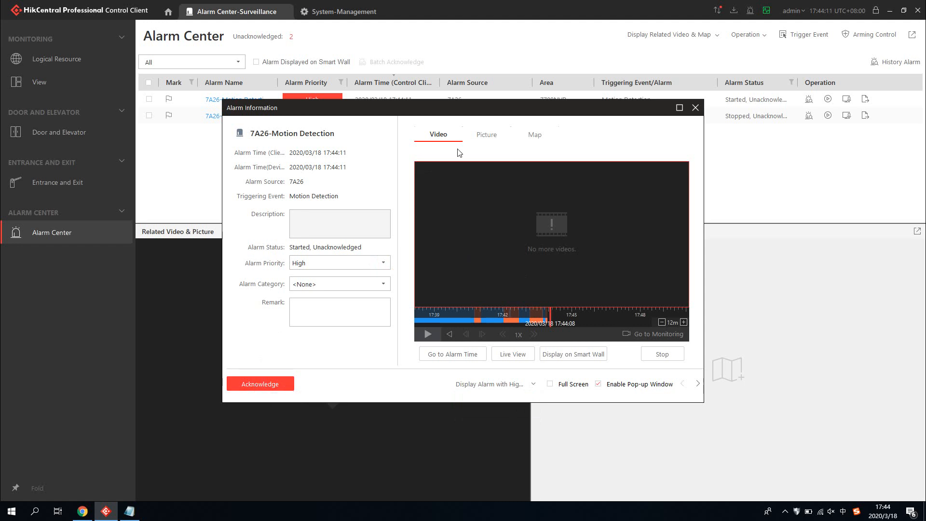
Step: Examine the three captured pictures of the 7A26-Motion Detection alarm in its Alarm Information window
{"action": "left_click", "coordinate": [483, 140]}
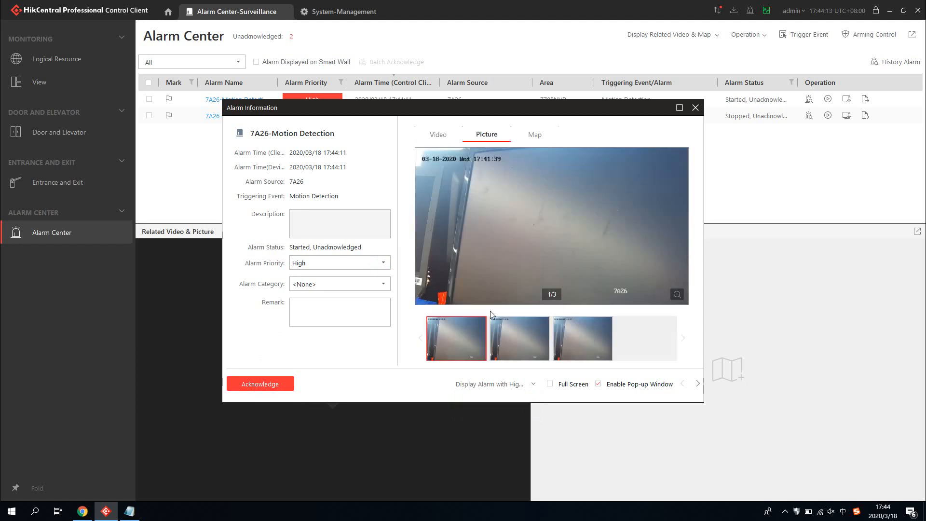
{"action": "left_click", "coordinate": [517, 334]}
{"action": "left_click", "coordinate": [573, 346]}
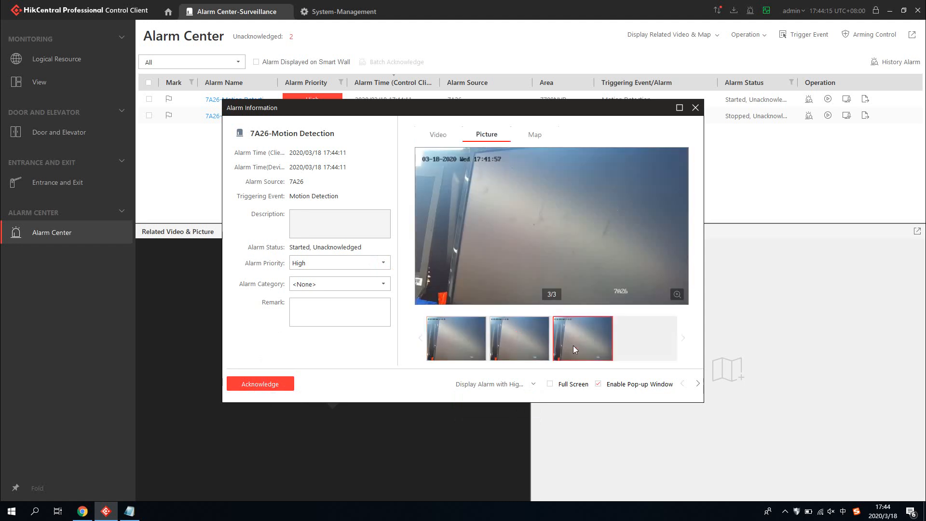
{"action": "left_click", "coordinate": [447, 334]}
{"action": "left_click", "coordinate": [506, 346]}
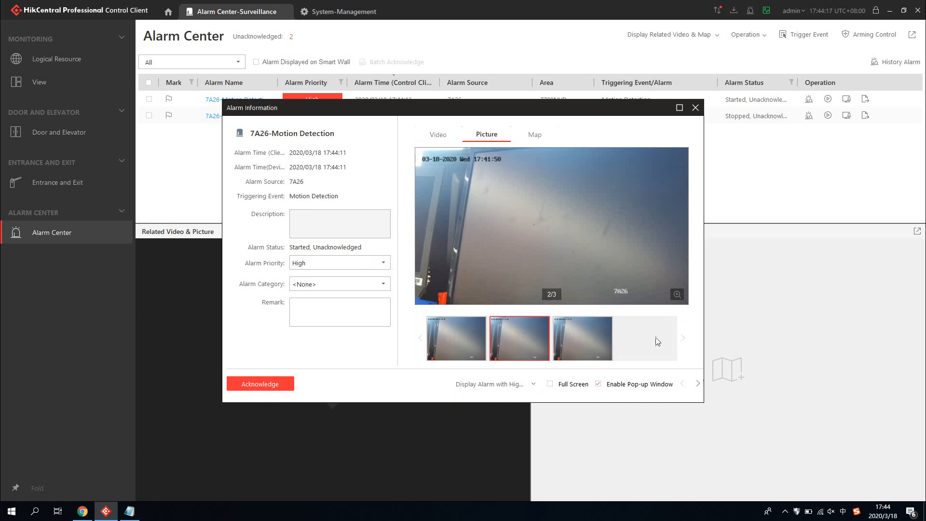
{"action": "left_click", "coordinate": [581, 348]}
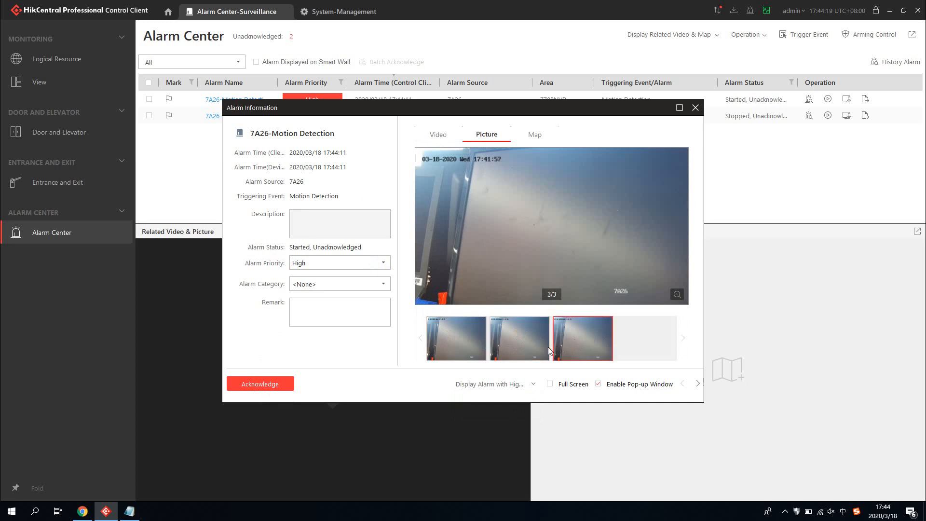
{"action": "left_click", "coordinate": [547, 346]}
{"action": "left_click", "coordinate": [433, 337]}
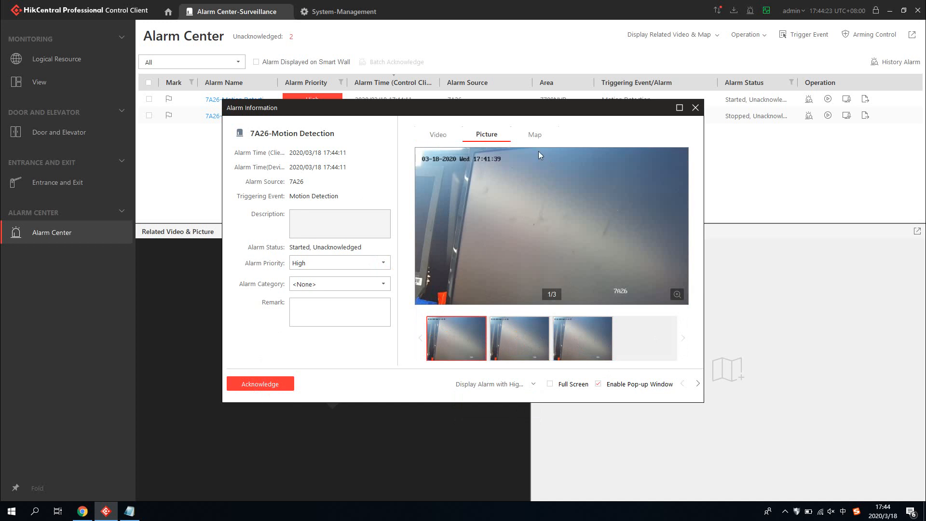
Step: View camera 7A26's location on the alarm's map and close the Alarm Information window
{"action": "left_click", "coordinate": [532, 139]}
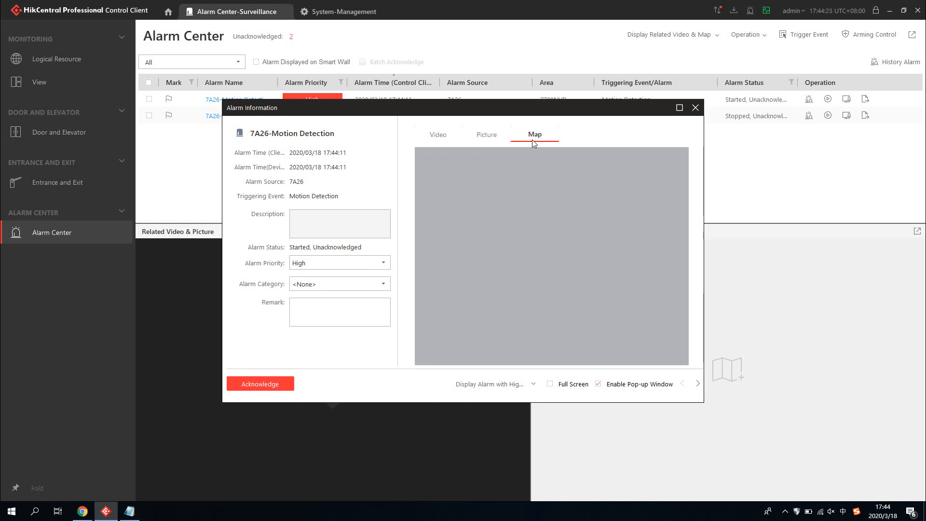
{"action": "mouse_move", "coordinate": [495, 268]}
{"action": "left_mouse_down"}
{"action": "mouse_move", "coordinate": [533, 227]}
{"action": "mouse_move", "coordinate": [495, 209]}
{"action": "left_mouse_up"}
{"action": "left_click", "coordinate": [551, 198]}
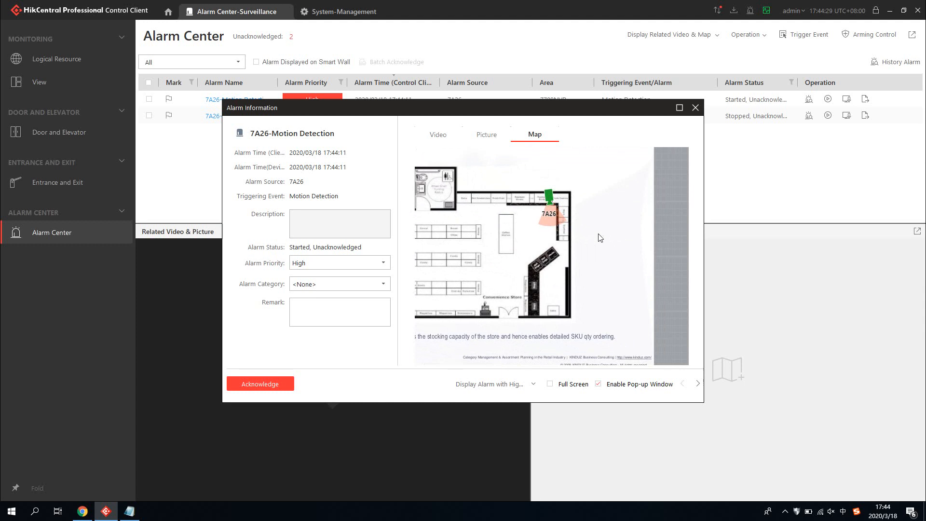
{"action": "left_click", "coordinate": [694, 110]}
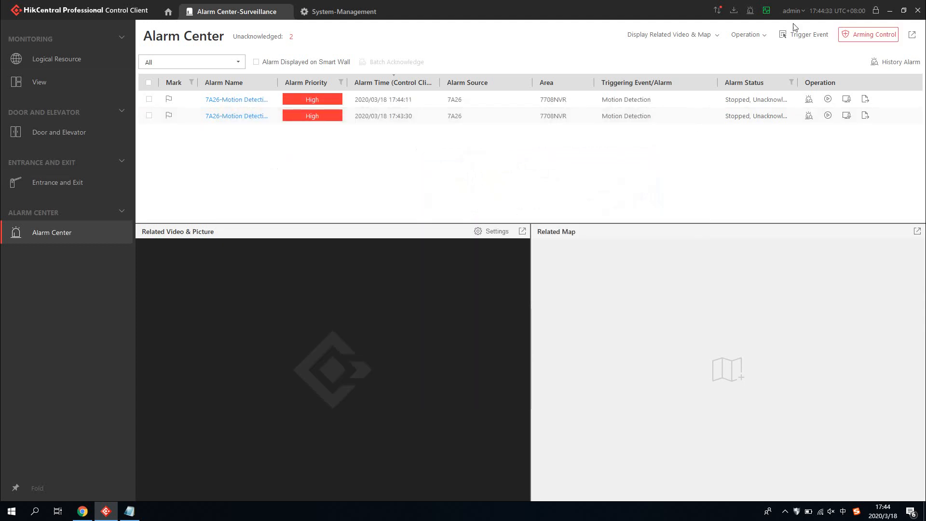
Step: View the related video and map of the 17:44:11 alarm, and acknowledge it from its alarm details
{"action": "left_click", "coordinate": [418, 100]}
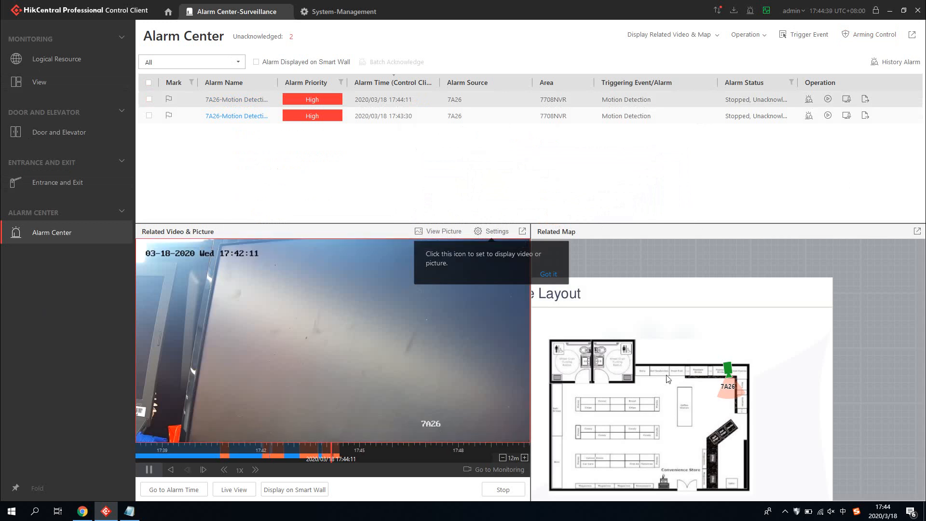
{"action": "left_click_drag", "start_coordinate": [668, 375], "coordinate": [681, 328]}
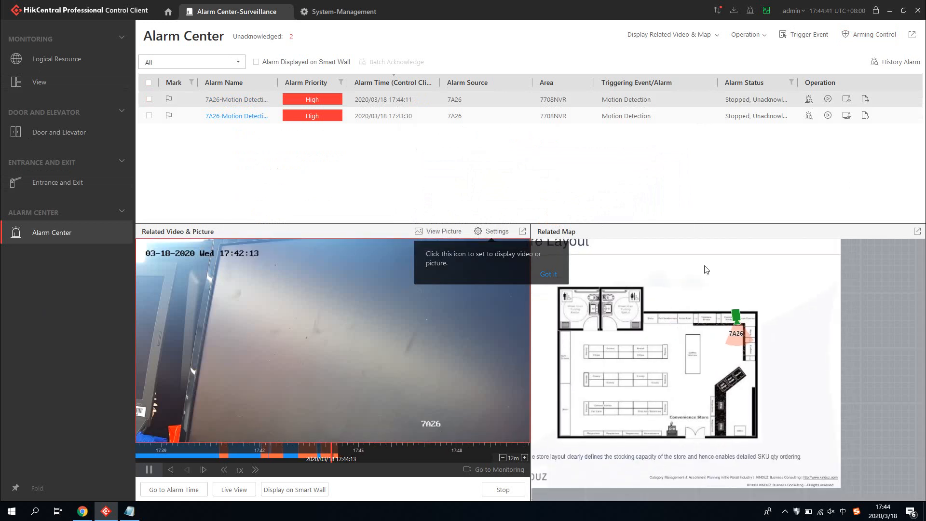
{"action": "left_click", "coordinate": [242, 103]}
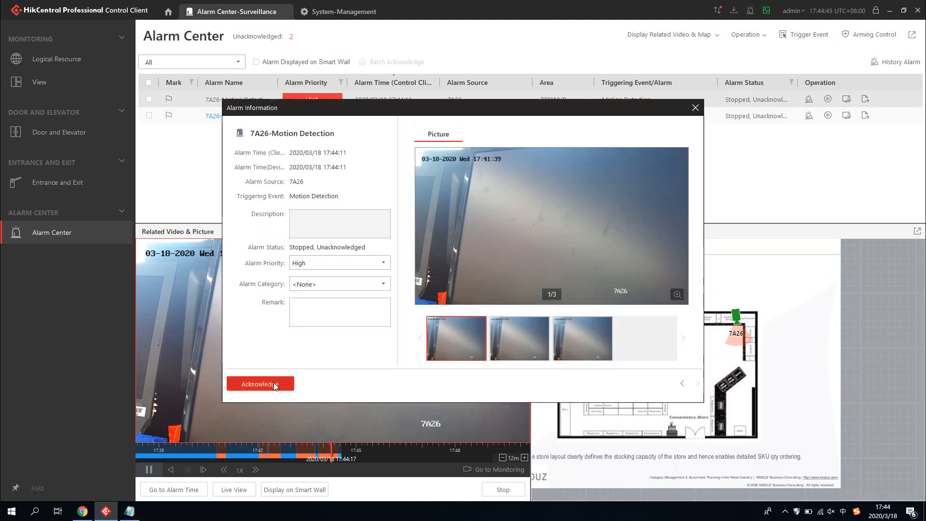
{"action": "left_click", "coordinate": [276, 385]}
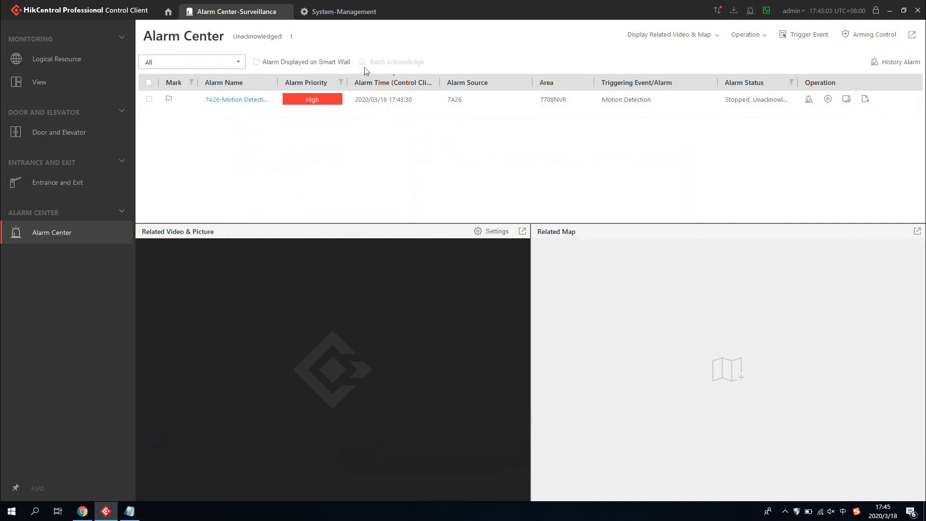
Step: Select all remaining alarms in the list and acknowledge them as a batch with High priority
{"action": "left_click", "coordinate": [148, 83]}
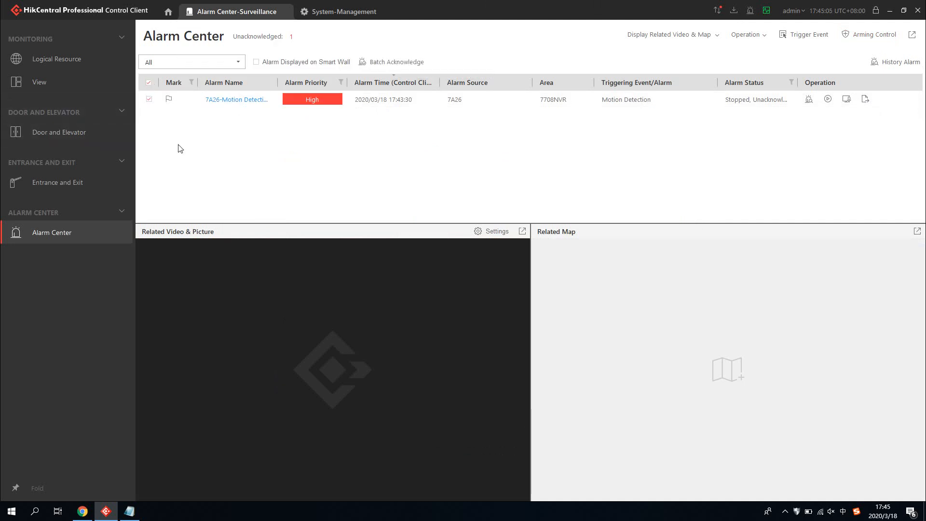
{"action": "left_click", "coordinate": [397, 62]}
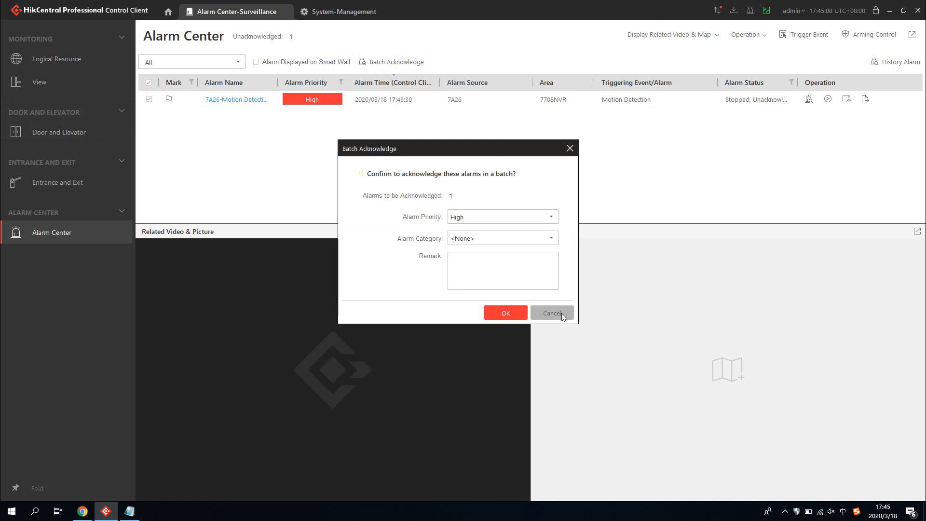
{"action": "left_click", "coordinate": [515, 314]}
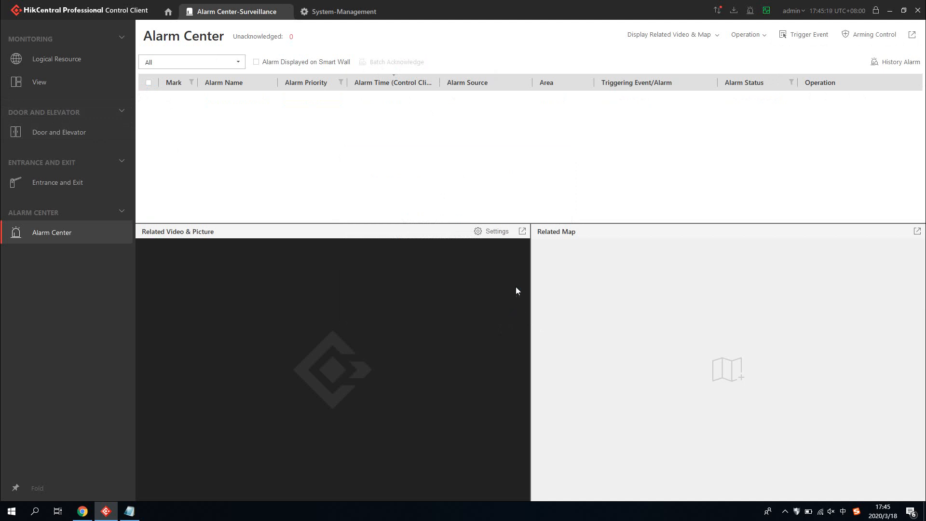
Step: Preview the video-only and map-only layouts, return to Display Related Video & Map, and view the Alarm Center's Operation options
{"action": "left_click", "coordinate": [693, 35]}
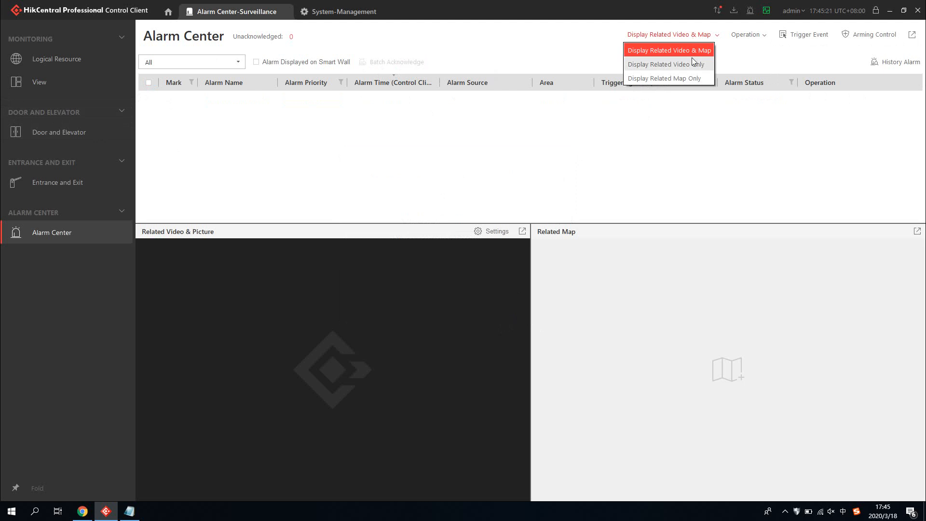
{"action": "left_click", "coordinate": [692, 62]}
{"action": "left_click", "coordinate": [699, 36]}
{"action": "left_click", "coordinate": [687, 77]}
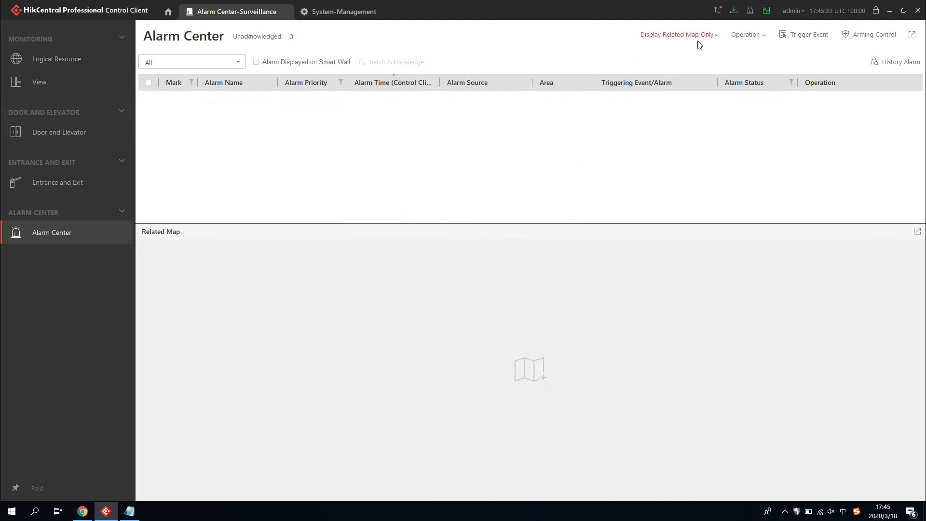
{"action": "left_click", "coordinate": [700, 38]}
{"action": "left_click", "coordinate": [700, 49]}
{"action": "left_click", "coordinate": [743, 41]}
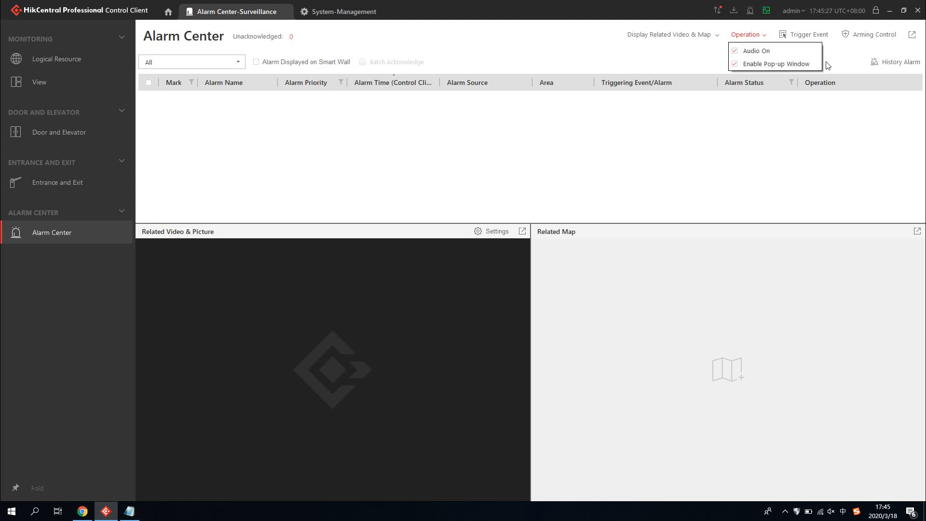
Step: Open Arming Control and list the alarms of camera 7A26 under the 7708NVR area
{"action": "left_click", "coordinate": [873, 36]}
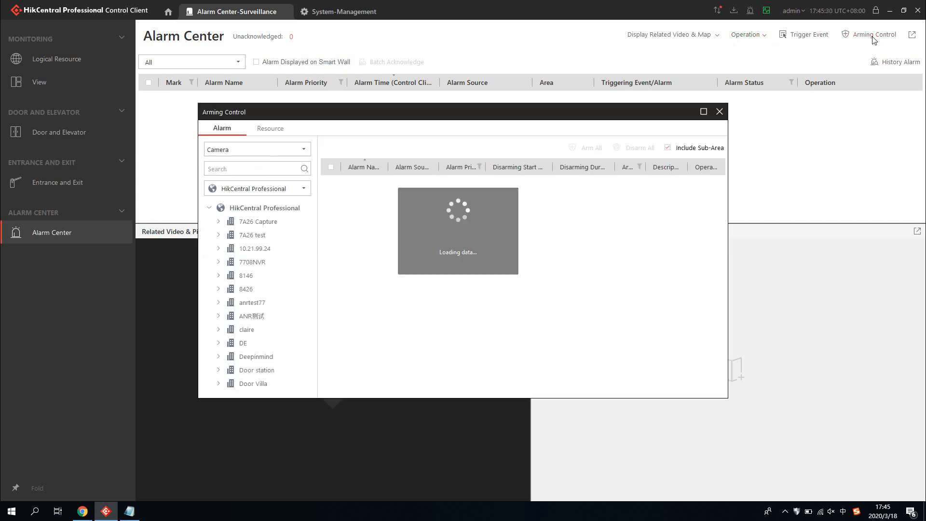
{"action": "left_click_drag", "start_coordinate": [340, 116], "coordinate": [385, 123]}
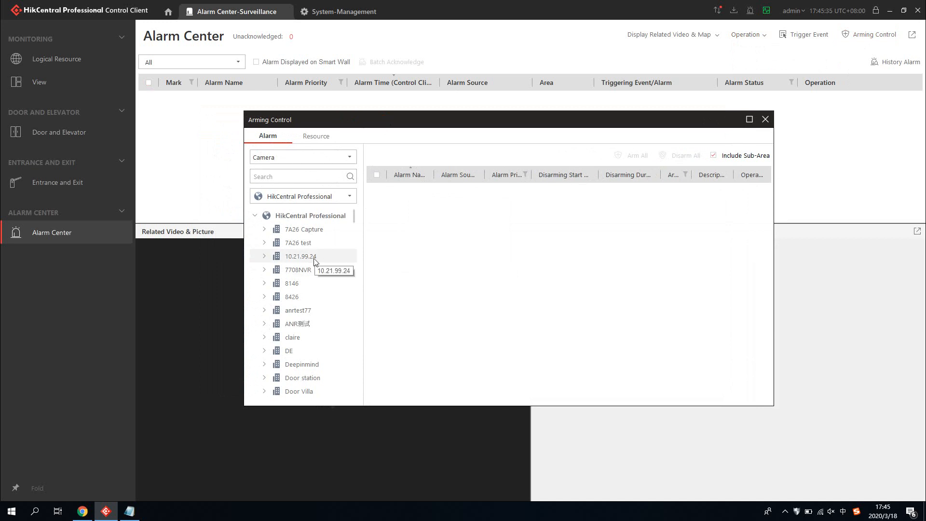
{"action": "scroll", "coordinate": [316, 273], "scroll_direction": "down", "scroll_amount": 1}
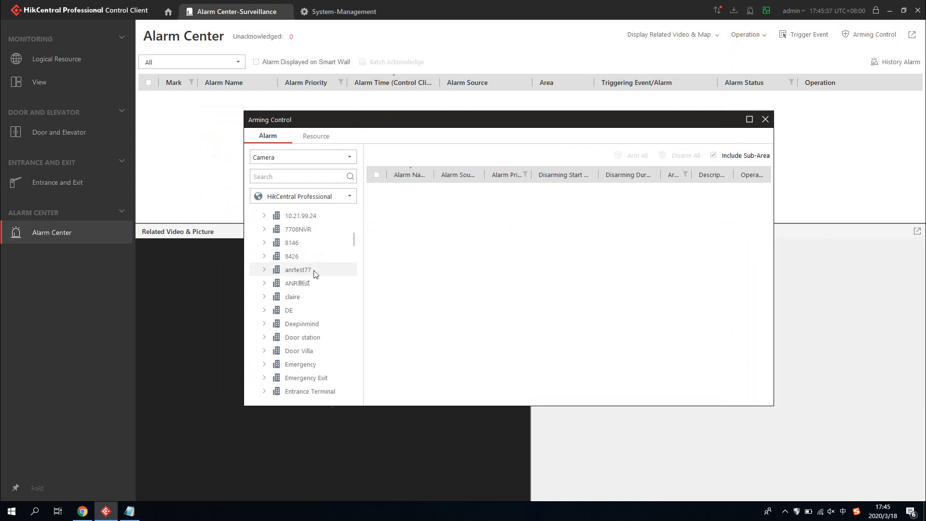
{"action": "scroll", "coordinate": [315, 273], "scroll_direction": "down", "scroll_amount": 1}
{"action": "scroll", "coordinate": [298, 284], "scroll_direction": "up", "scroll_amount": 2}
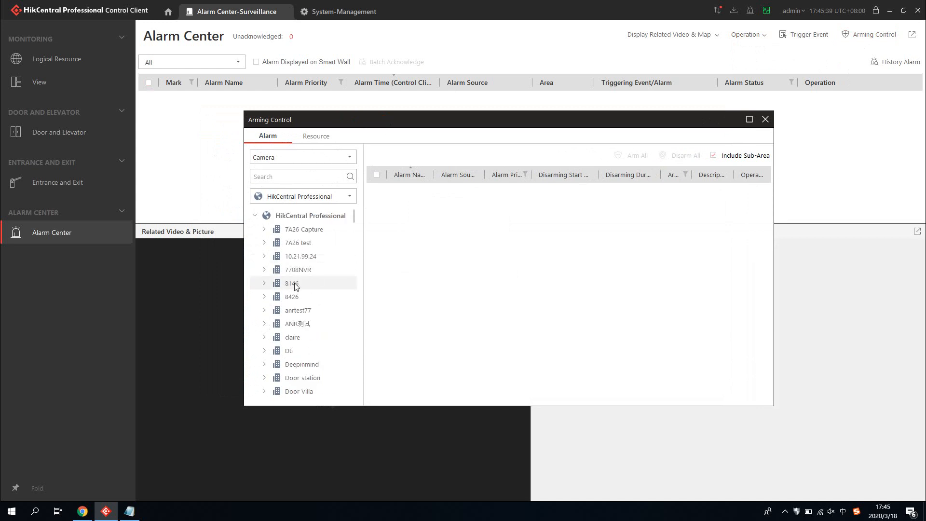
{"action": "double_click", "coordinate": [294, 229]}
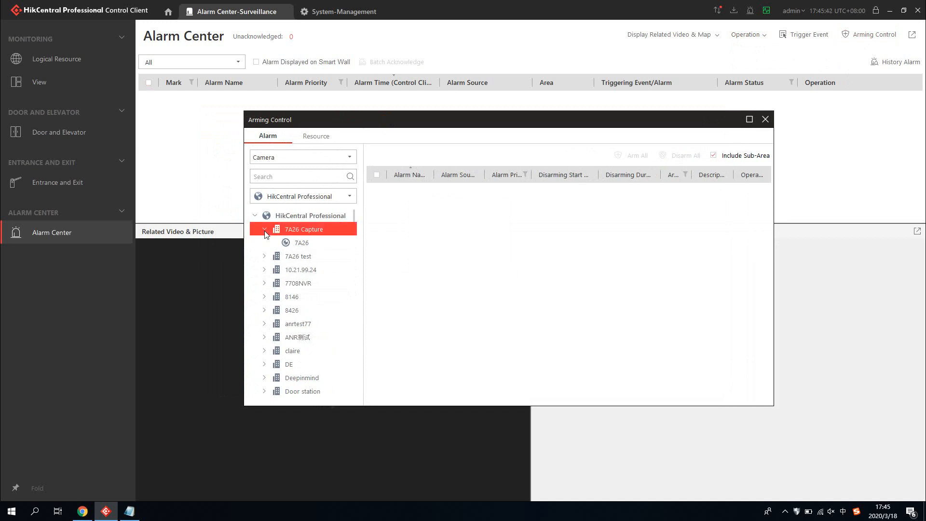
{"action": "left_click", "coordinate": [292, 243]}
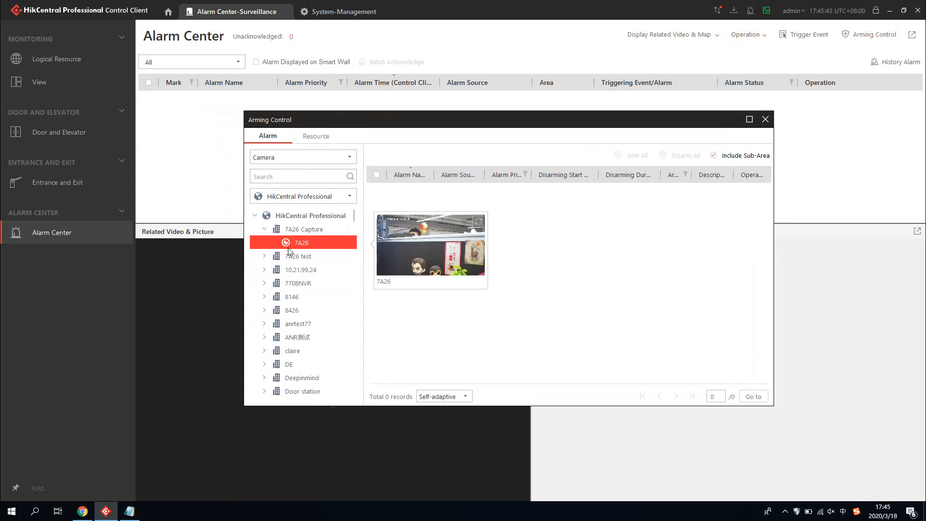
{"action": "double_click", "coordinate": [296, 286]}
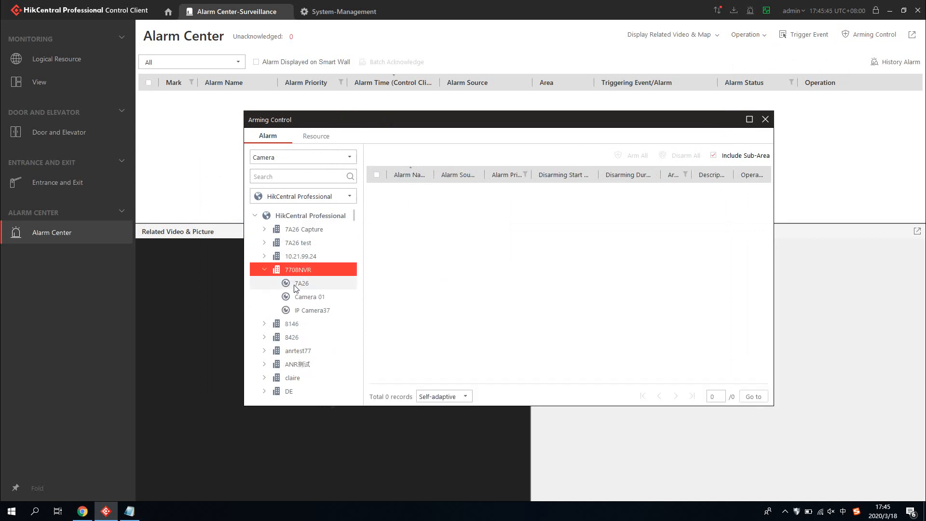
{"action": "left_click", "coordinate": [296, 286]}
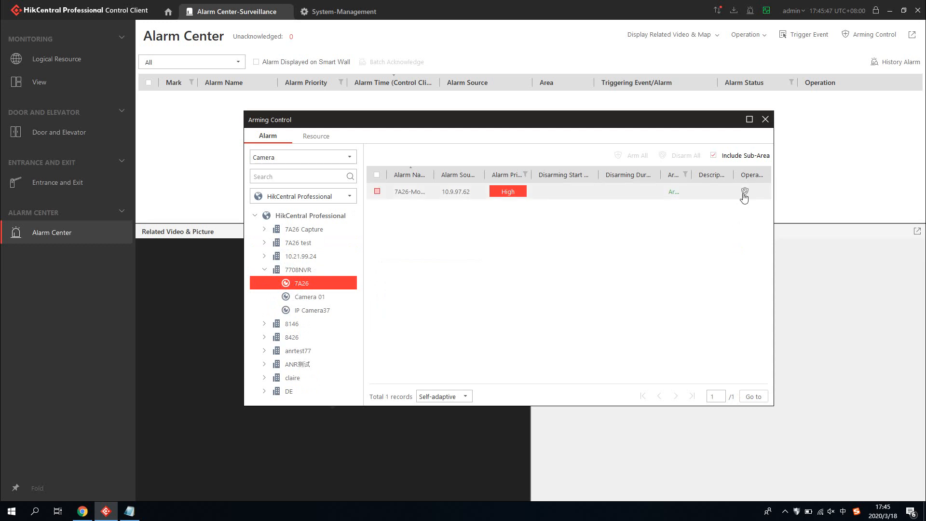
Step: Try to disarm the 7A26 motion detection alarm, acknowledge the new pop-up alarm, and close Arming Control
{"action": "left_click", "coordinate": [744, 192]}
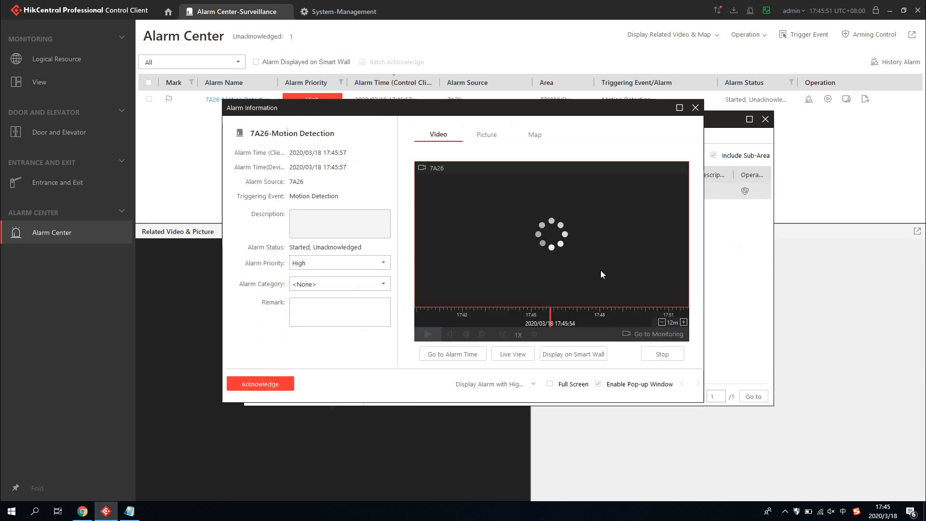
{"action": "left_click", "coordinate": [285, 385]}
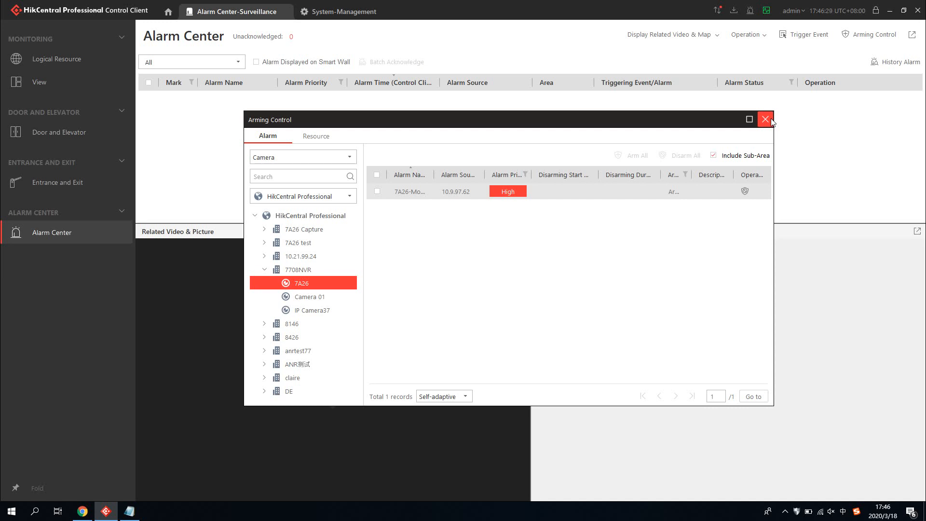
{"action": "left_click", "coordinate": [766, 119]}
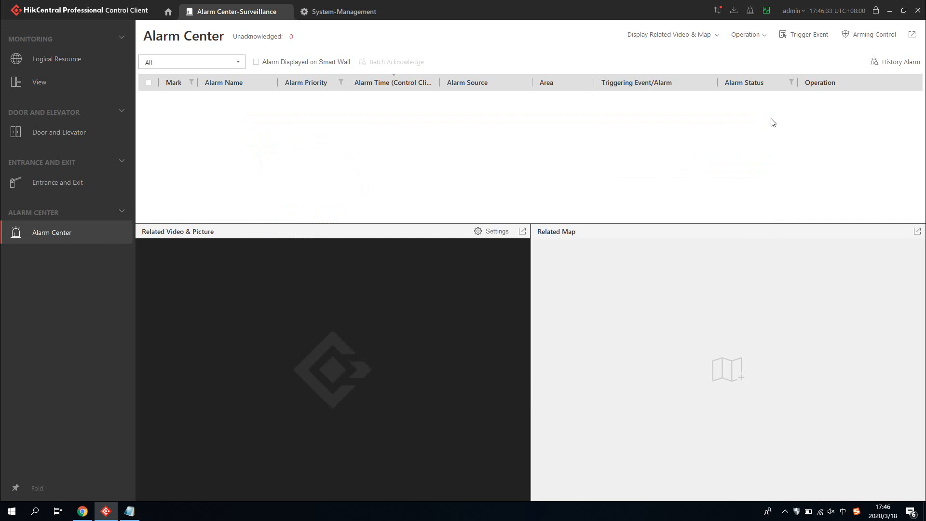
Step: Open Alarm Search from the alarm history, and reopen it from the home page after acknowledging the new 7A26-Motion Detection alarm
{"action": "left_click", "coordinate": [909, 64]}
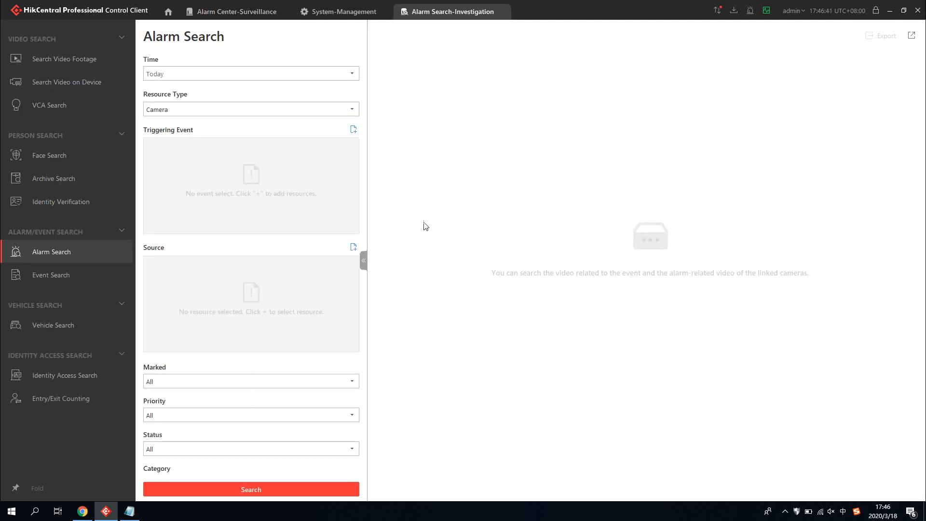
{"action": "left_click", "coordinate": [167, 15]}
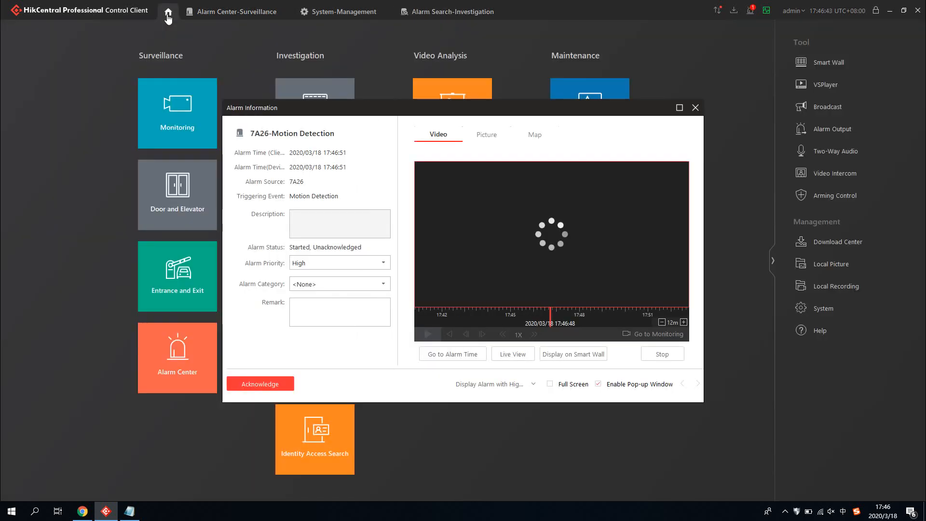
{"action": "left_click", "coordinate": [285, 383]}
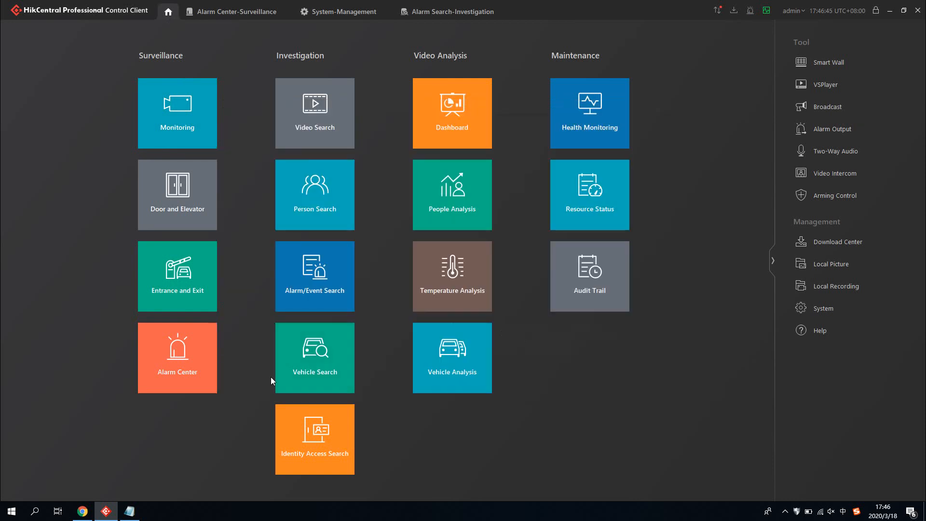
{"action": "left_click", "coordinate": [309, 291]}
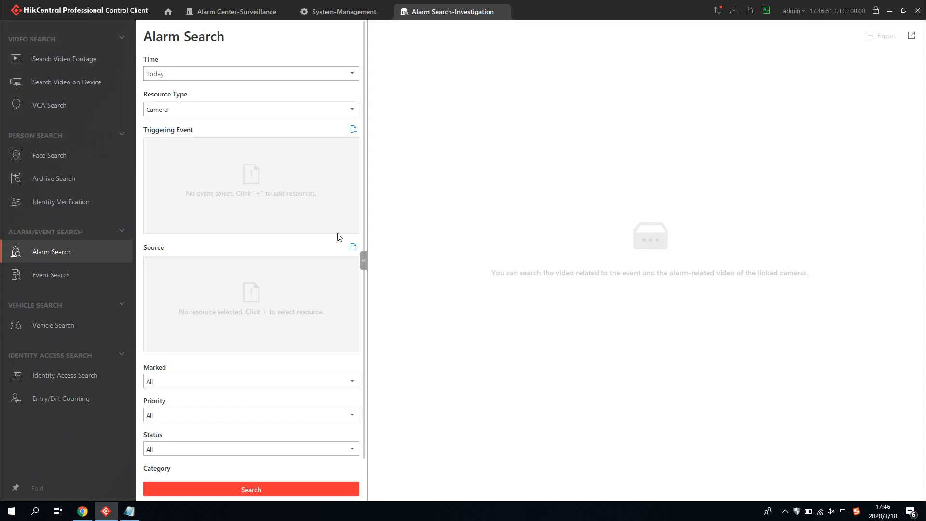
Step: Choose Motion Detection as the triggering event for the alarm search
{"action": "left_click", "coordinate": [354, 129]}
{"action": "left_click", "coordinate": [378, 33]}
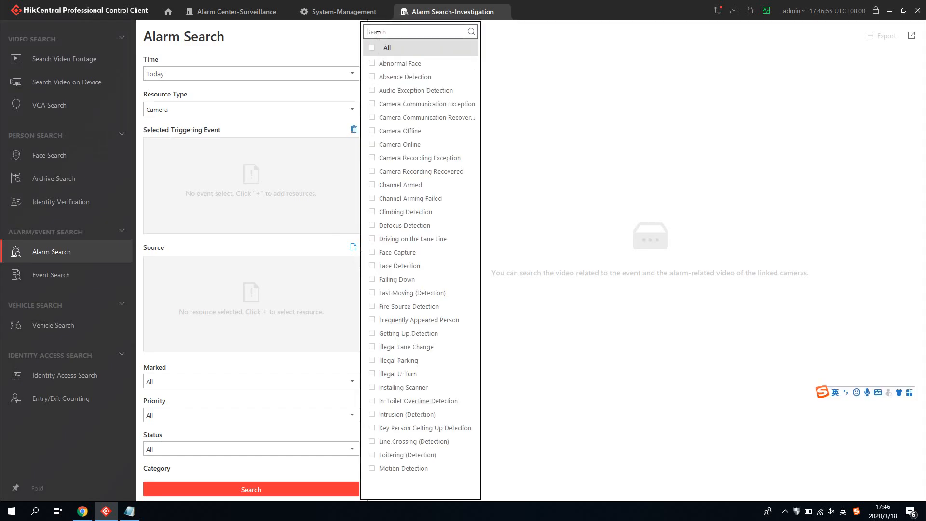
{"action": "type", "text": "motion"}
{"action": "left_click", "coordinate": [373, 469]}
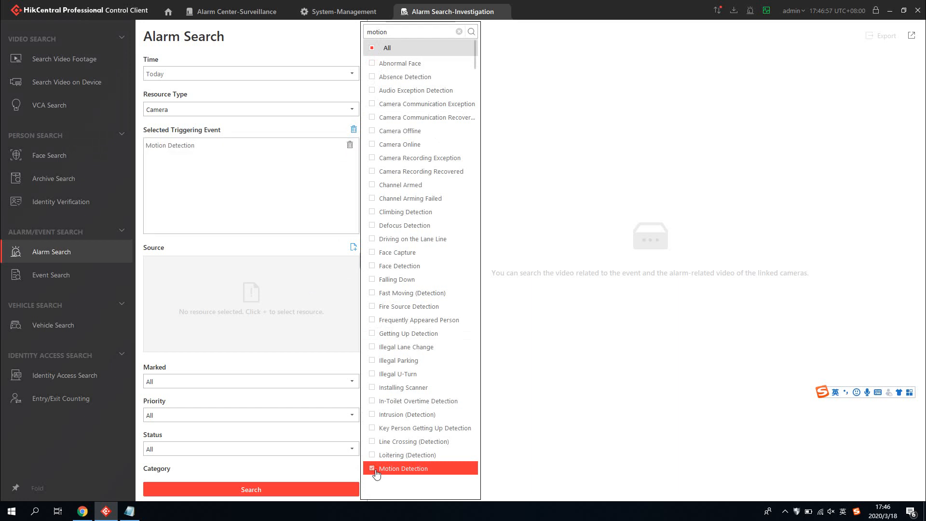
{"action": "left_click", "coordinate": [617, 339]}
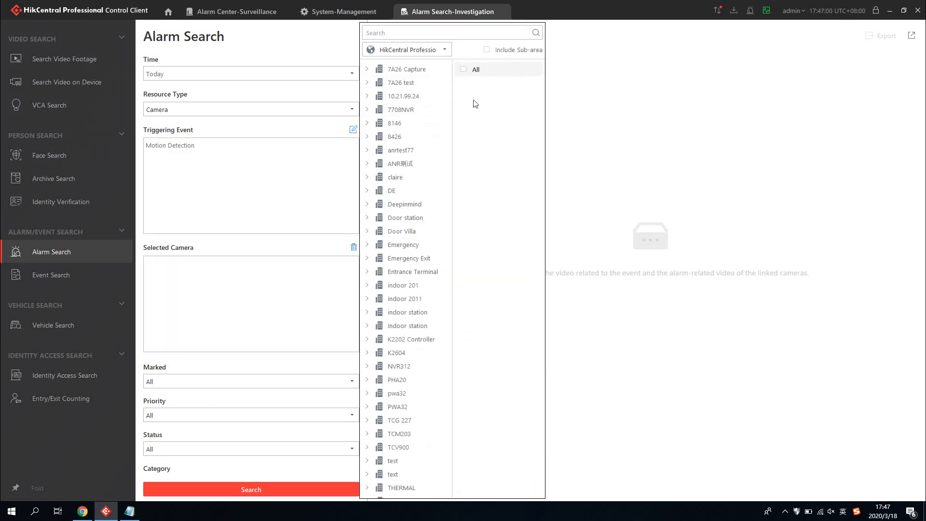
Step: Add camera 7A26 from the 7708NVR area as the source and run the alarm search
{"action": "left_click", "coordinate": [404, 109]}
{"action": "left_click", "coordinate": [465, 83]}
{"action": "left_click", "coordinate": [647, 370]}
{"action": "scroll", "coordinate": [231, 474], "scroll_direction": "down", "scroll_amount": 1}
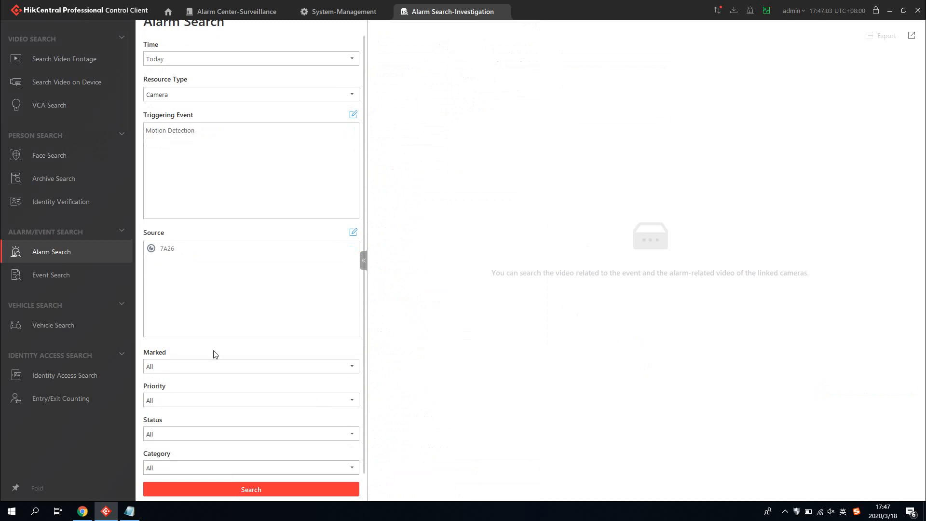
{"action": "left_click", "coordinate": [274, 493]}
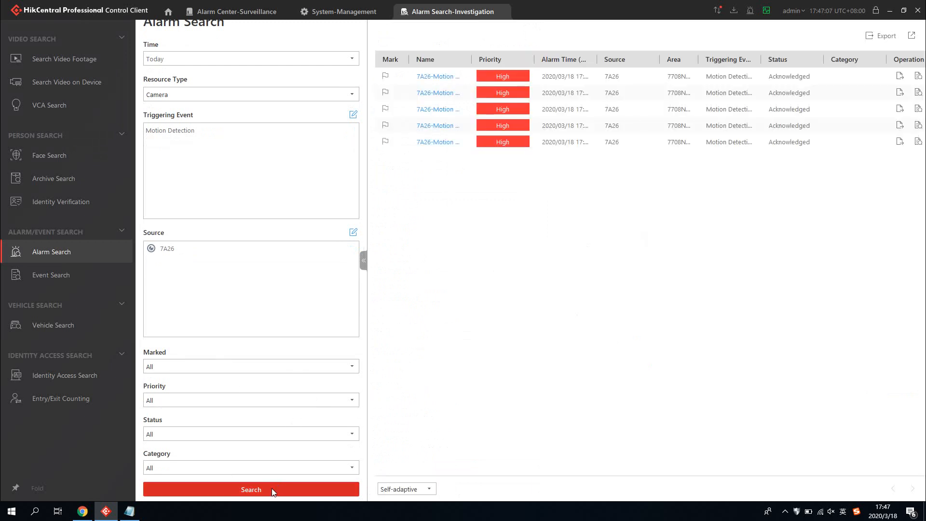
Step: Collapse the search conditions, open the first 7A26-Motion Detection result, and view its related video and captured pictures
{"action": "left_click", "coordinate": [365, 264]}
{"action": "left_click", "coordinate": [205, 80]}
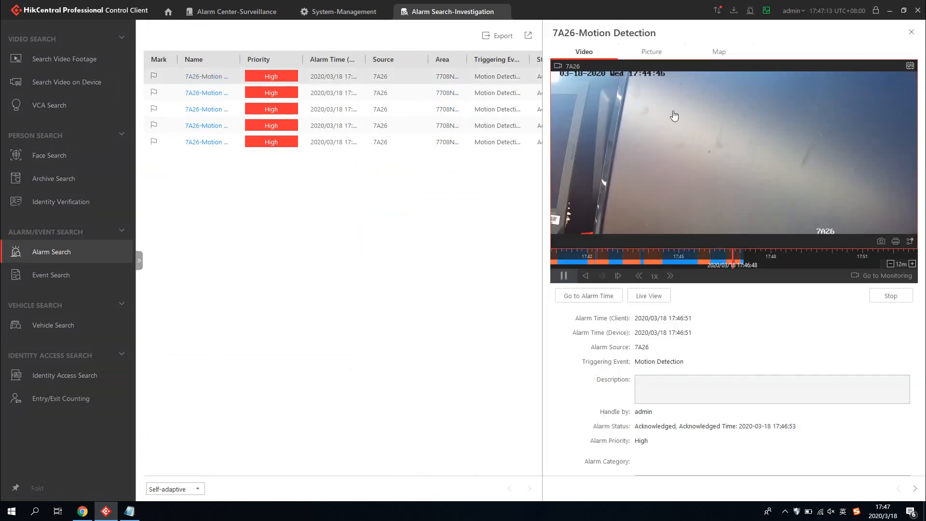
{"action": "left_click", "coordinate": [652, 52]}
{"action": "left_click", "coordinate": [911, 175]}
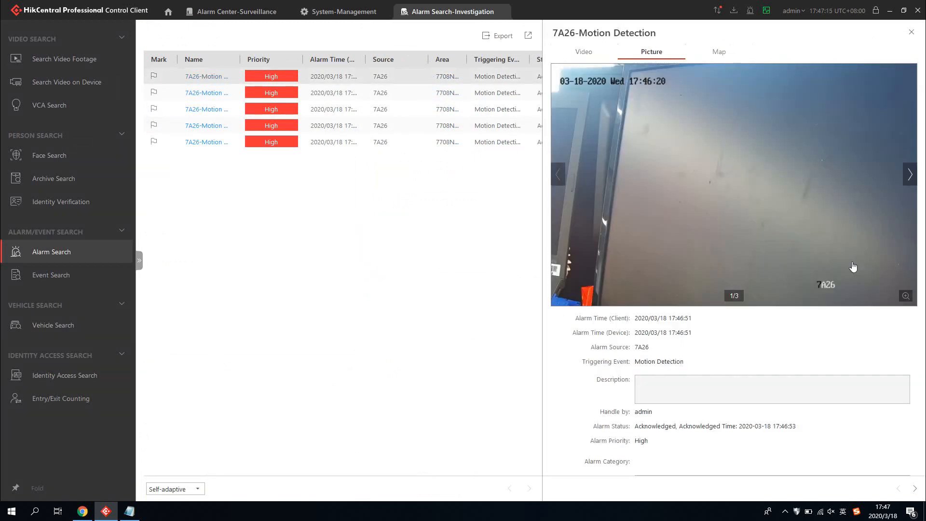
{"action": "left_click", "coordinate": [913, 174]}
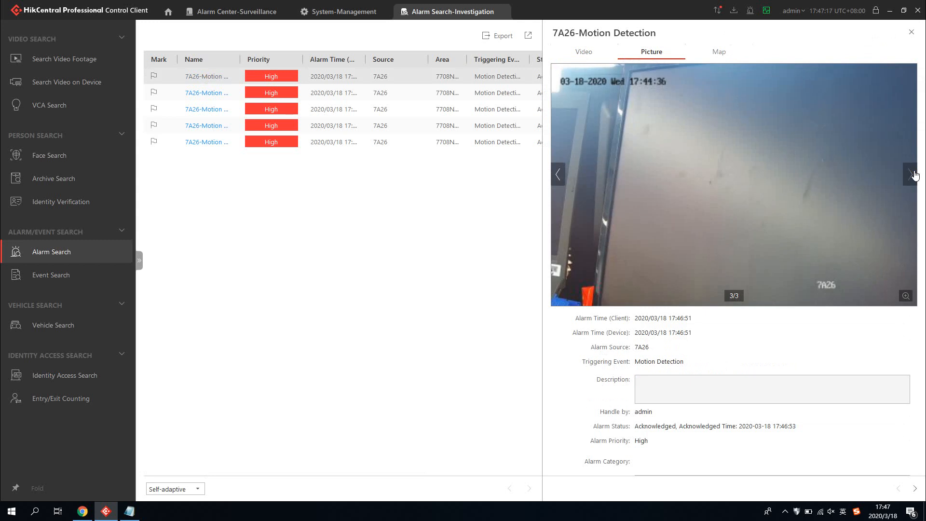
Step: View the alarm's location on the map and examine its details down to the remark
{"action": "left_click", "coordinate": [719, 54]}
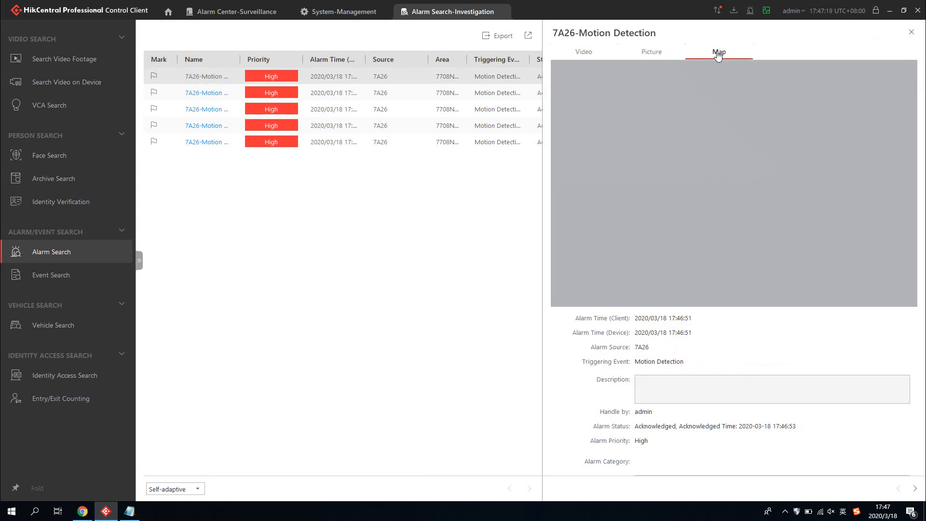
{"action": "scroll", "coordinate": [707, 296], "scroll_direction": "down", "scroll_amount": 3}
{"action": "scroll", "coordinate": [736, 449], "scroll_direction": "down", "scroll_amount": 1}
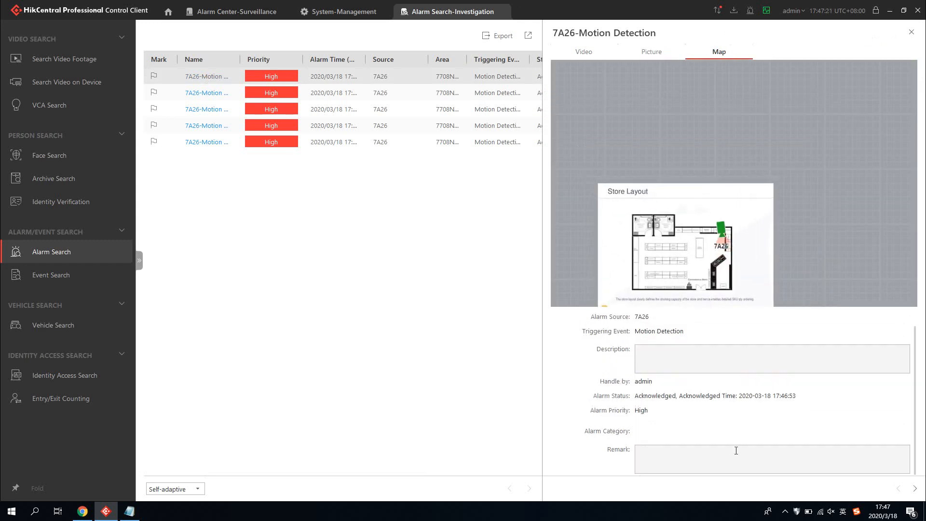
{"action": "scroll", "coordinate": [709, 399], "scroll_direction": "up", "scroll_amount": 1}
{"action": "scroll", "coordinate": [711, 400], "scroll_direction": "down", "scroll_amount": 1}
{"action": "scroll", "coordinate": [711, 400], "scroll_direction": "up", "scroll_amount": 1}
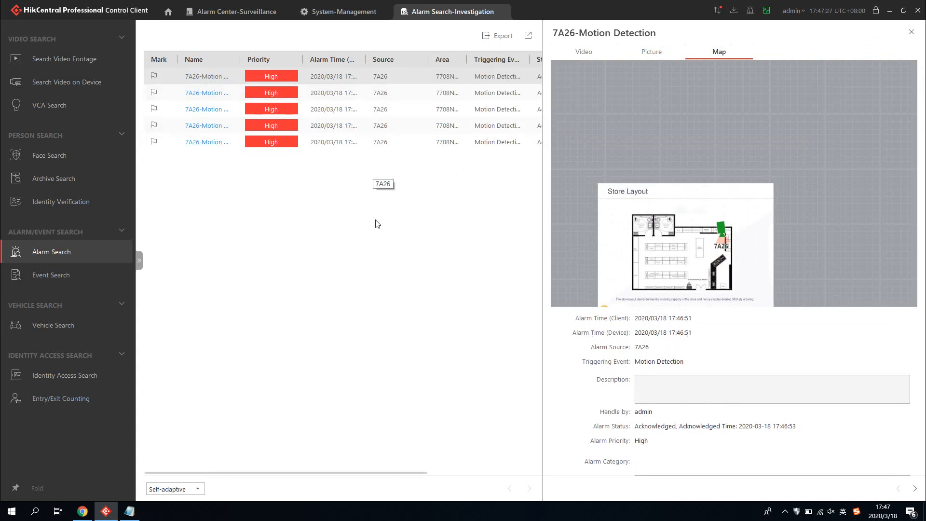
Step: Export the alarm search results as a PDF to the default Log Backup path
{"action": "left_click", "coordinate": [506, 38]}
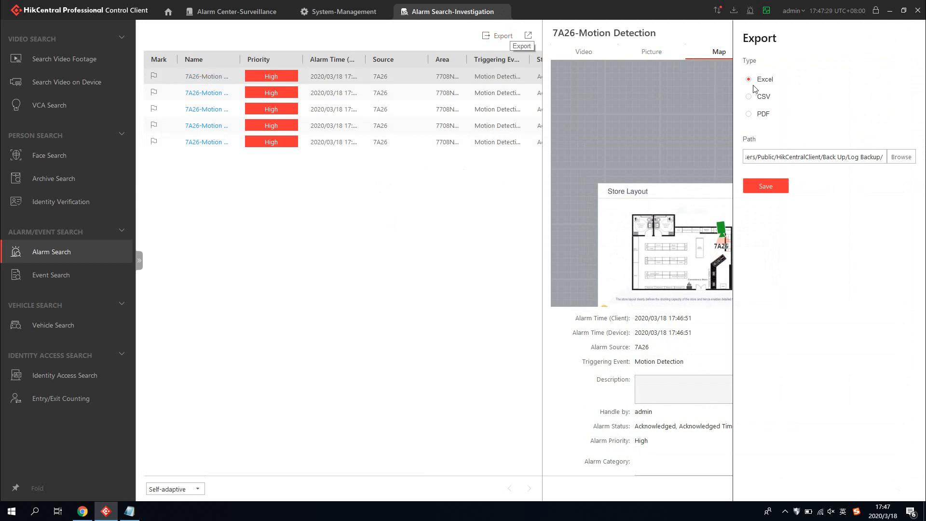
{"action": "left_click", "coordinate": [758, 115]}
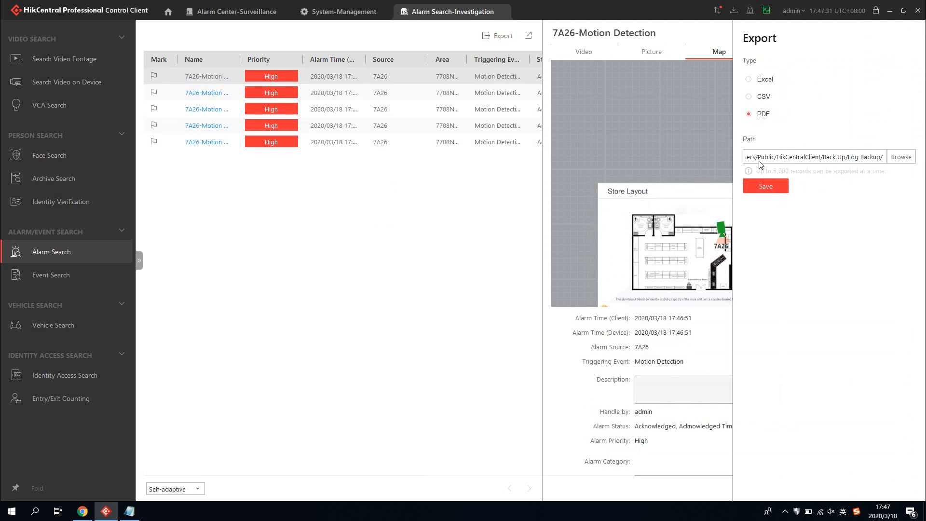
{"action": "left_click", "coordinate": [765, 190]}
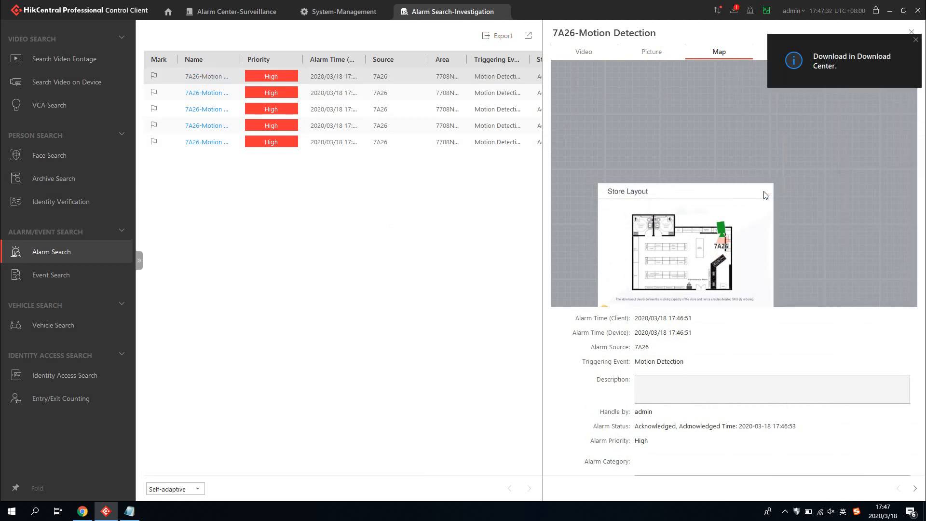
Step: Open the exported alarm report PDF from its download folder through the Download Center
{"action": "left_click", "coordinate": [735, 12]}
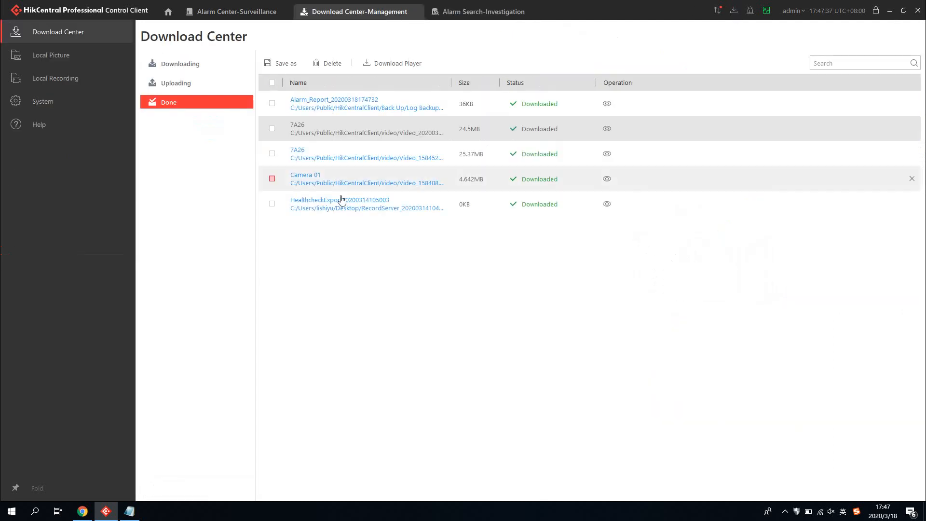
{"action": "left_click", "coordinate": [341, 105]}
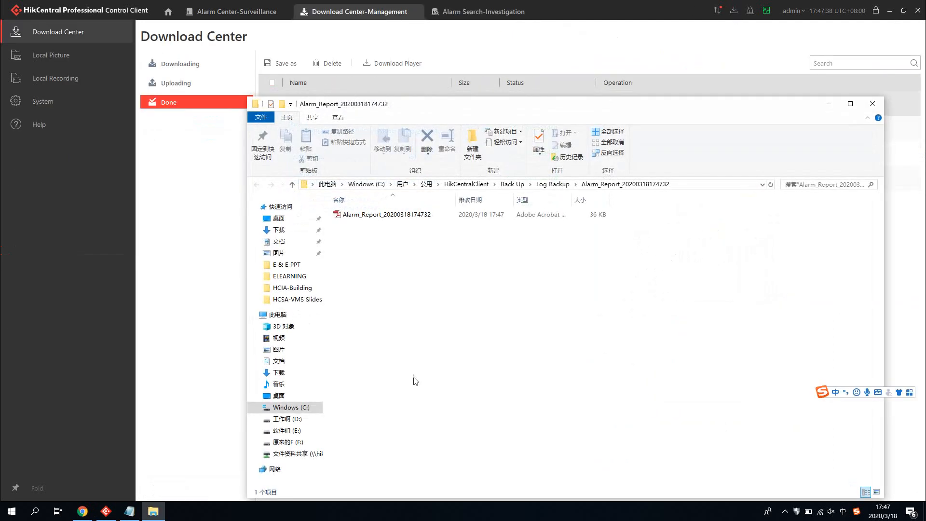
{"action": "left_click", "coordinate": [409, 216]}
{"action": "double_click", "coordinate": [409, 215]}
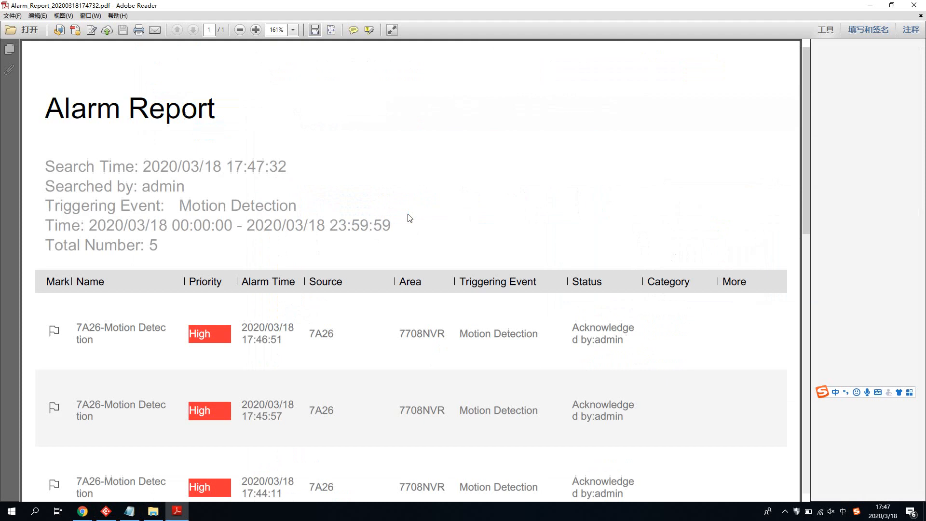
Step: Read through the listed alarms in the report and close the PDF and its folder
{"action": "scroll", "coordinate": [409, 218], "scroll_direction": "down", "scroll_amount": 2}
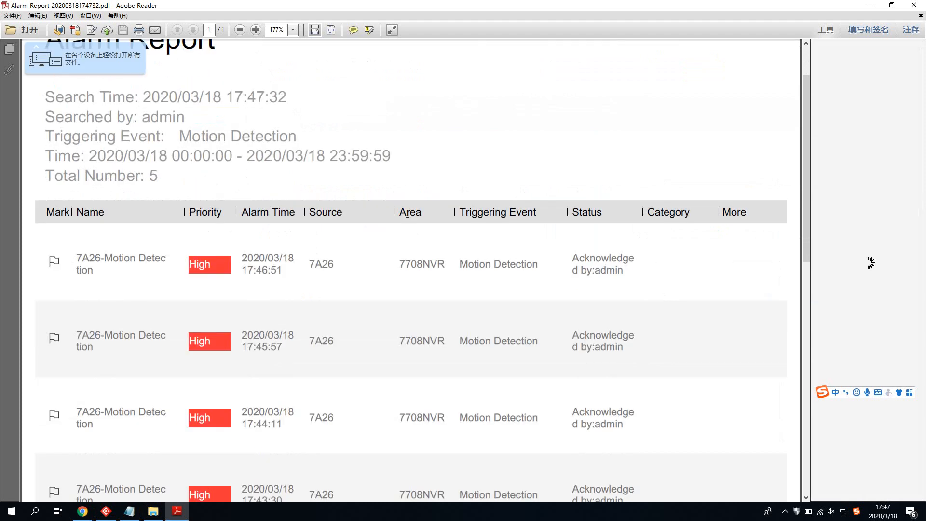
{"action": "scroll", "coordinate": [610, 416], "scroll_direction": "down", "scroll_amount": 10}
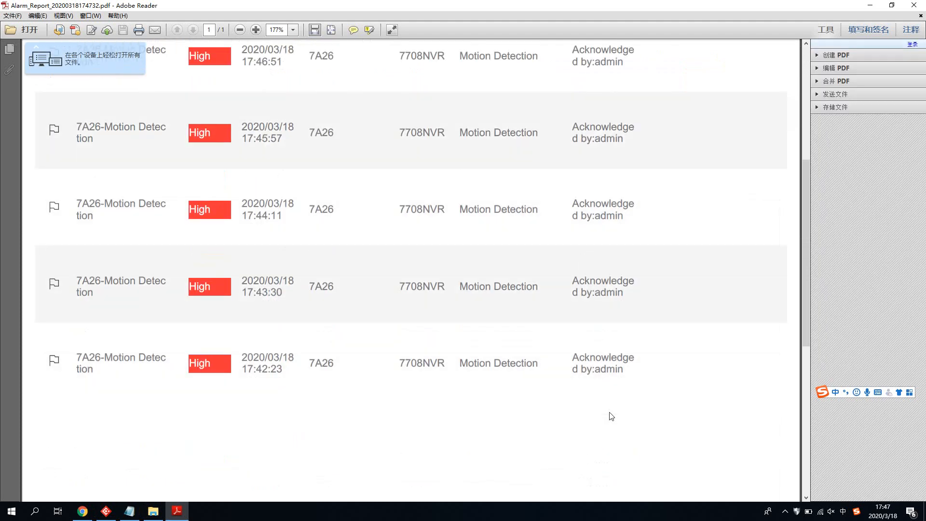
{"action": "scroll", "coordinate": [626, 338], "scroll_direction": "up", "scroll_amount": 13}
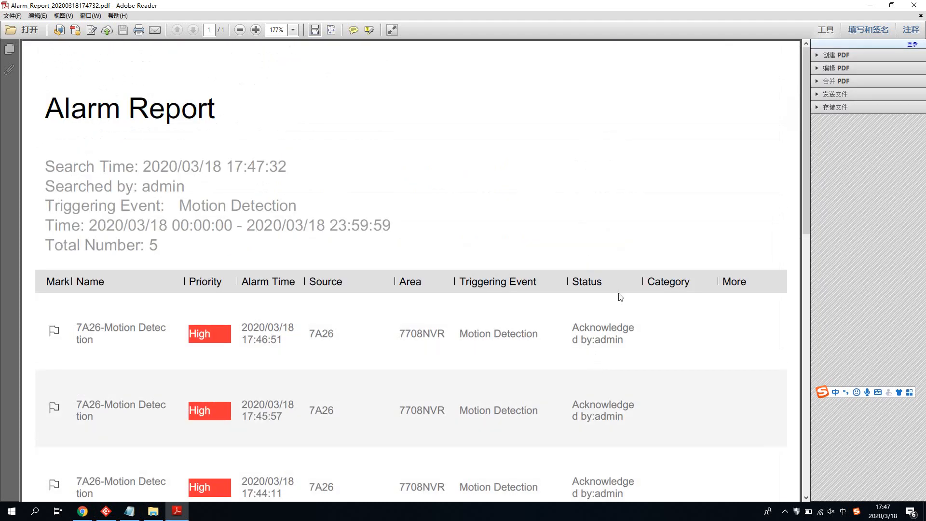
{"action": "left_click", "coordinate": [915, 5]}
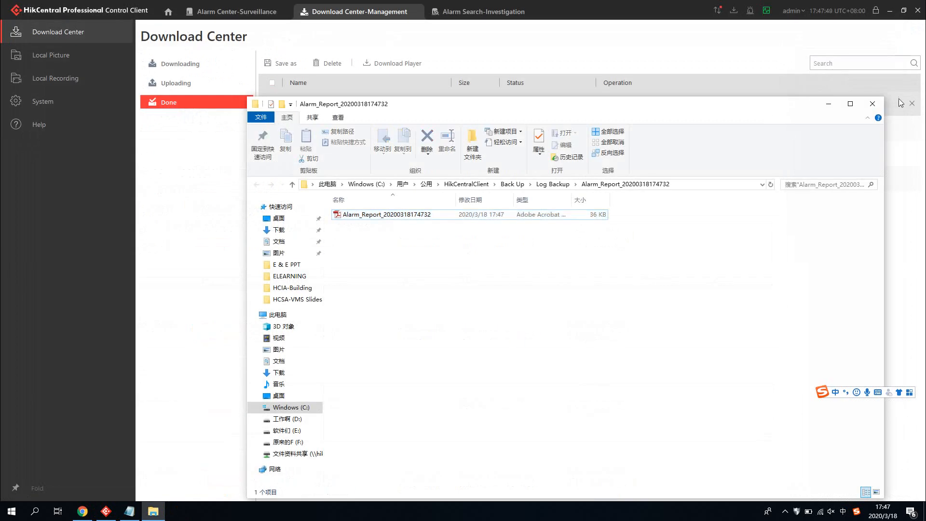
{"action": "left_click", "coordinate": [873, 104]}
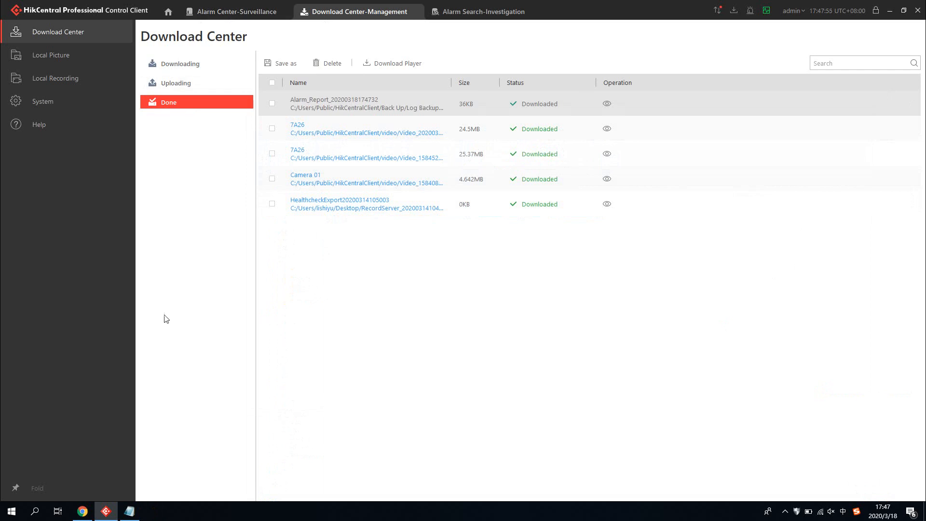
Step: Switch to the Web Client in Chrome and start adding a report in the system's report settings
{"action": "left_click", "coordinate": [98, 517]}
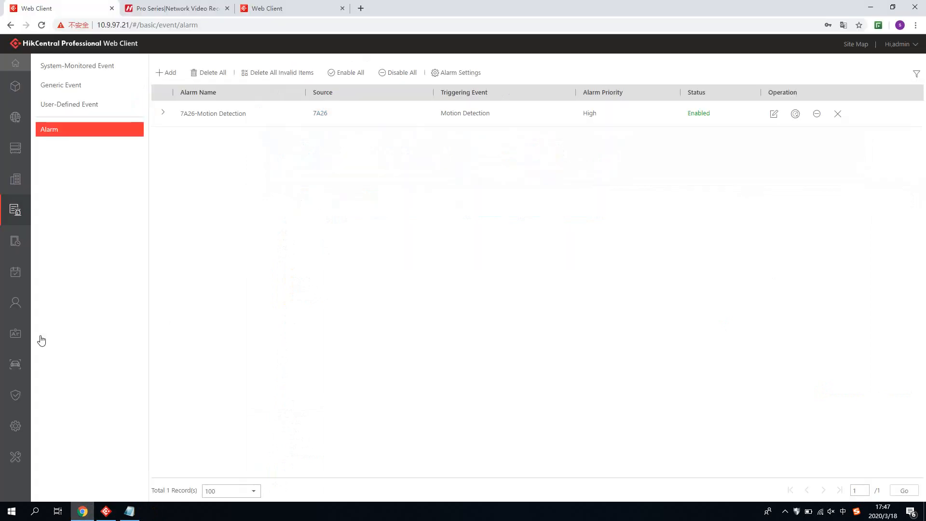
{"action": "left_click", "coordinate": [15, 428]}
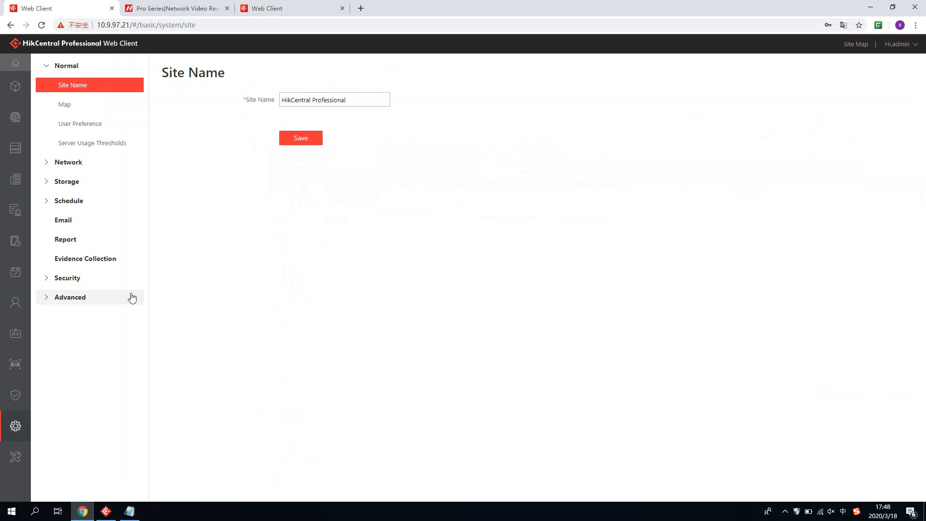
{"action": "left_click", "coordinate": [66, 239]}
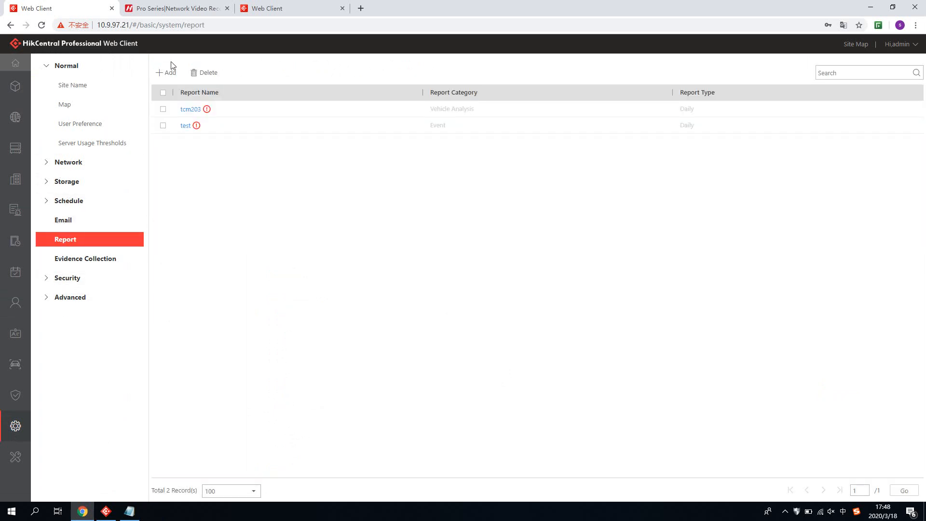
{"action": "left_click", "coordinate": [168, 71]}
Step: Set the report category to Alarm and name the report ALARM
{"action": "left_click", "coordinate": [293, 131]}
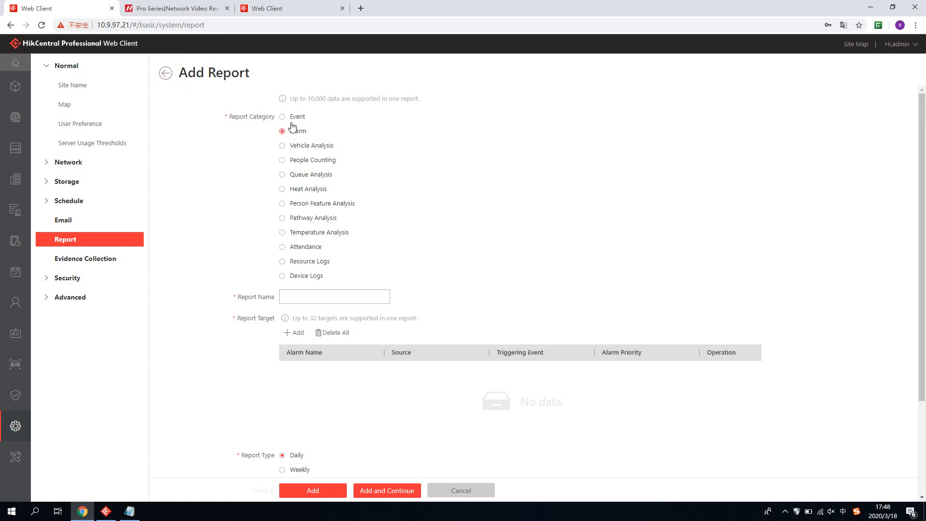
{"action": "left_click", "coordinate": [293, 117]}
{"action": "left_click", "coordinate": [293, 131]}
{"action": "left_click", "coordinate": [296, 297]}
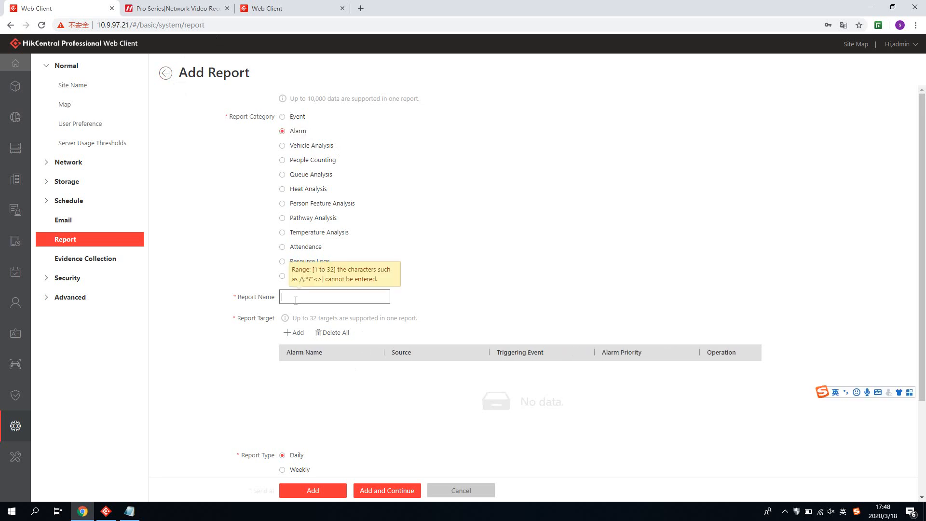
{"action": "type", "text": "ALARM"}
Step: Add the 7A26-Motion Detection alarm as the report target
{"action": "left_click", "coordinate": [295, 333]}
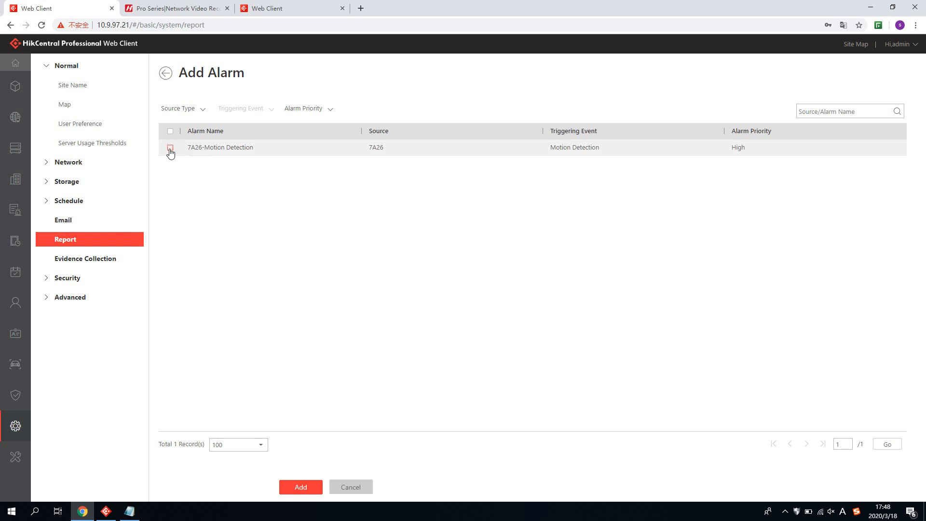
{"action": "left_click", "coordinate": [170, 153]}
{"action": "left_click", "coordinate": [316, 485]}
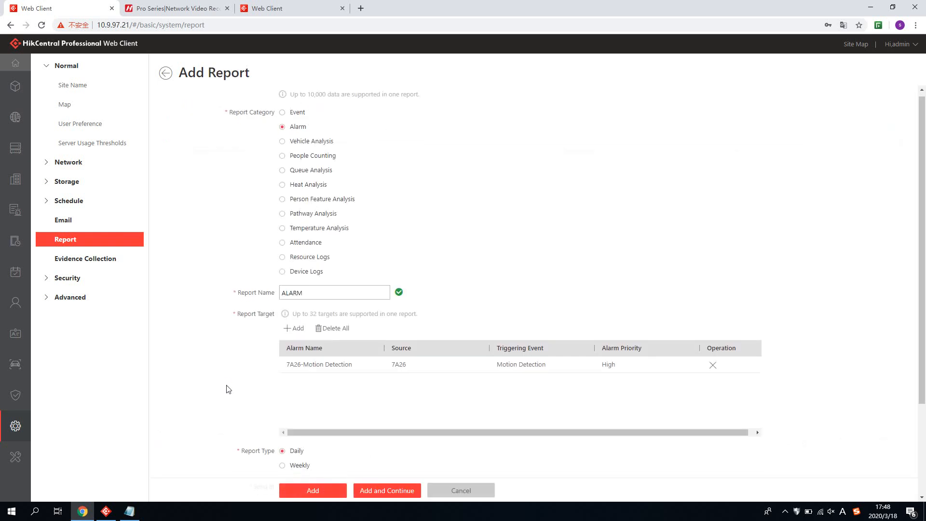
Step: Schedule the report to be sent daily at 07:00 in PDF format
{"action": "scroll", "coordinate": [375, 293], "scroll_direction": "down", "scroll_amount": 1}
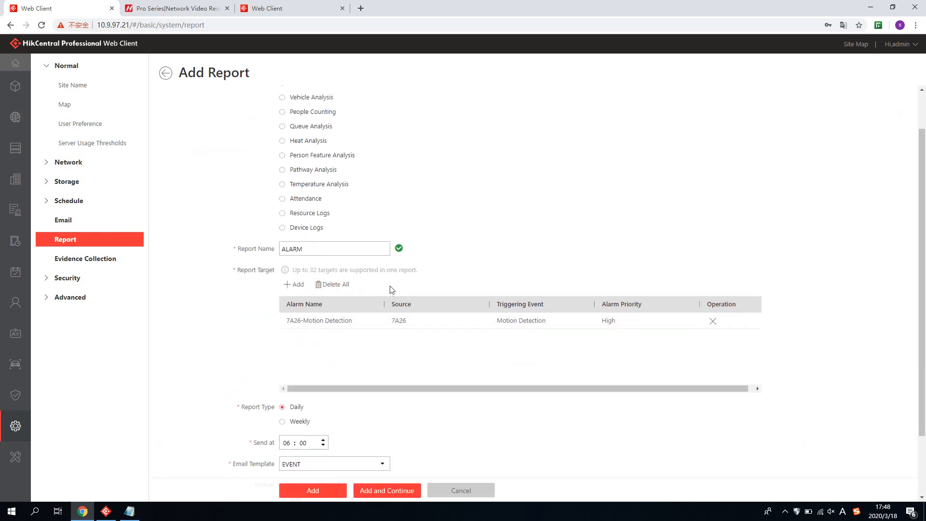
{"action": "scroll", "coordinate": [211, 367], "scroll_direction": "down", "scroll_amount": 2}
{"action": "left_click", "coordinate": [295, 344]}
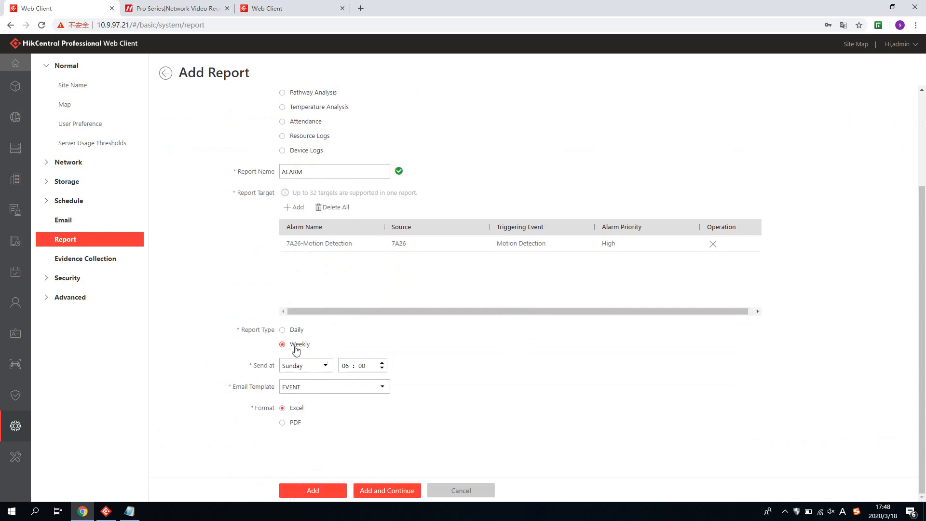
{"action": "left_click", "coordinate": [291, 331]}
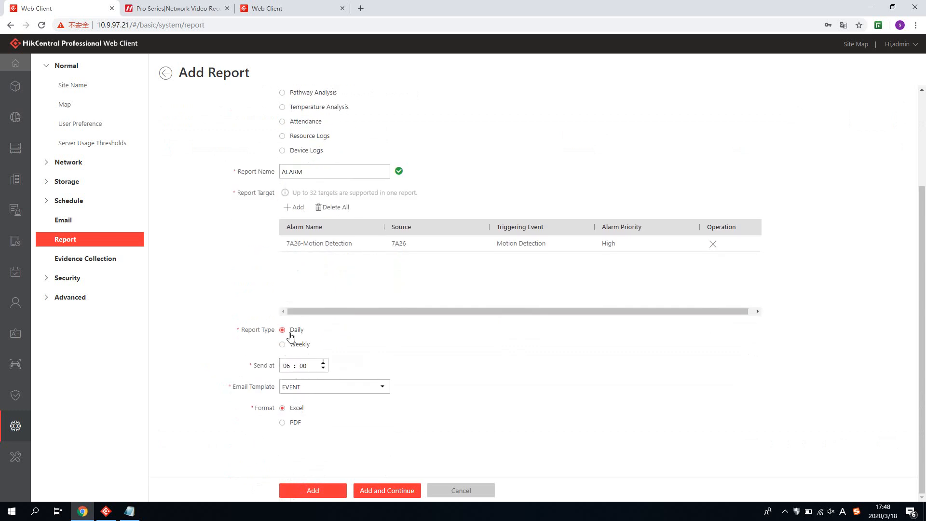
{"action": "left_click", "coordinate": [288, 367]}
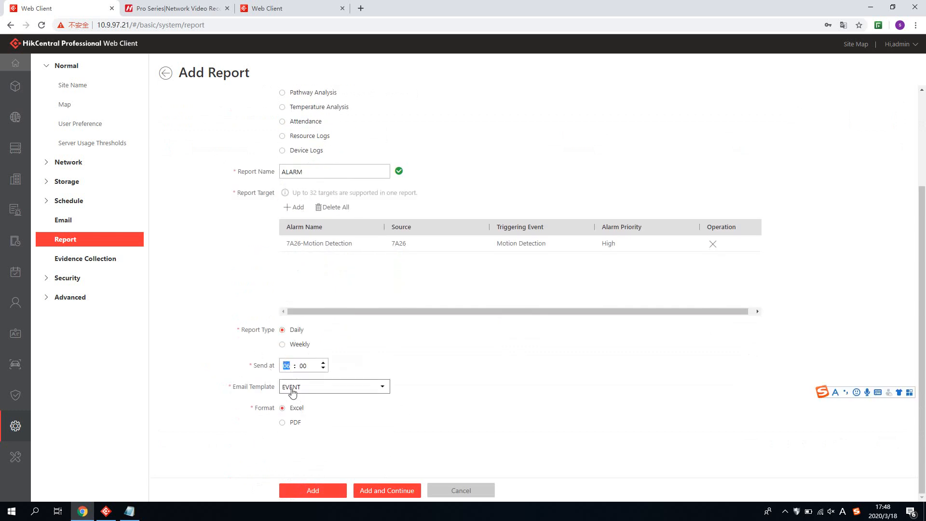
{"action": "type", "text": "7"}
{"action": "left_click", "coordinate": [283, 422]}
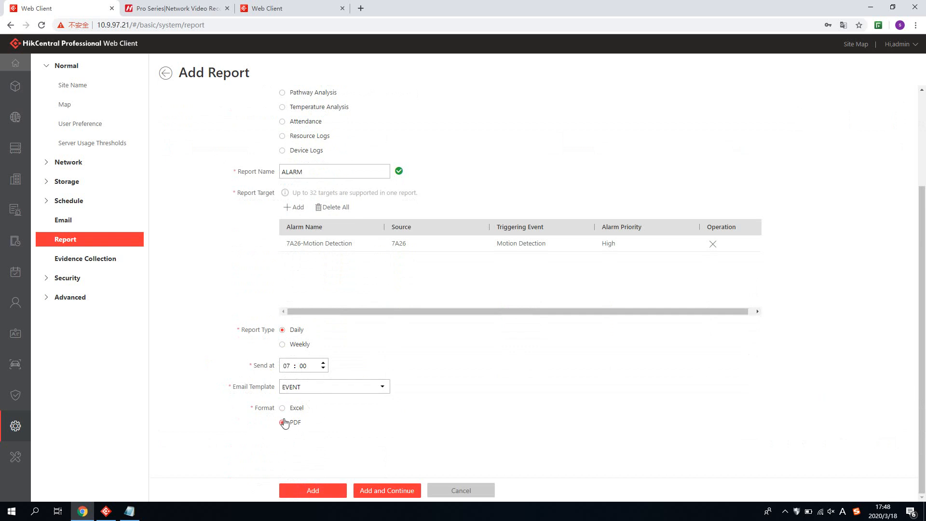
Step: Look over the form for a new email template, including its subject and content fields, and return to the report
{"action": "left_click", "coordinate": [386, 387]}
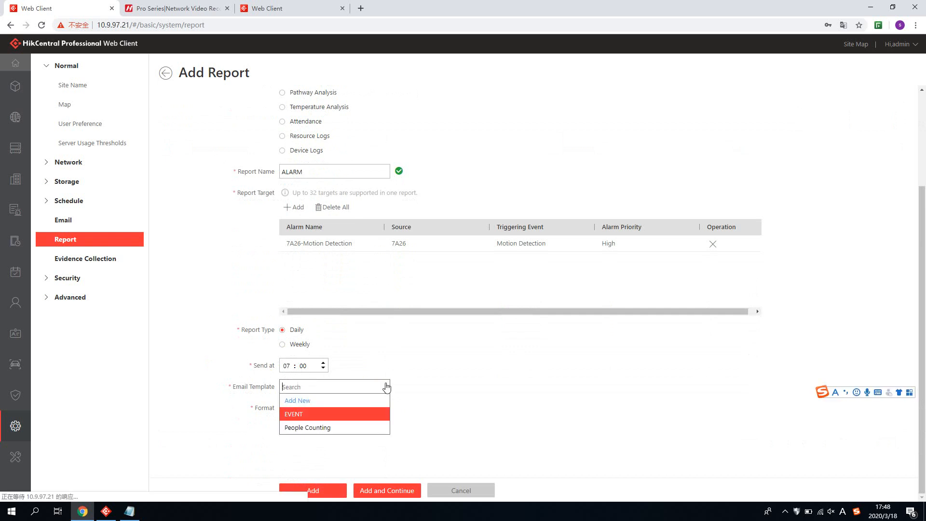
{"action": "left_click", "coordinate": [325, 402]}
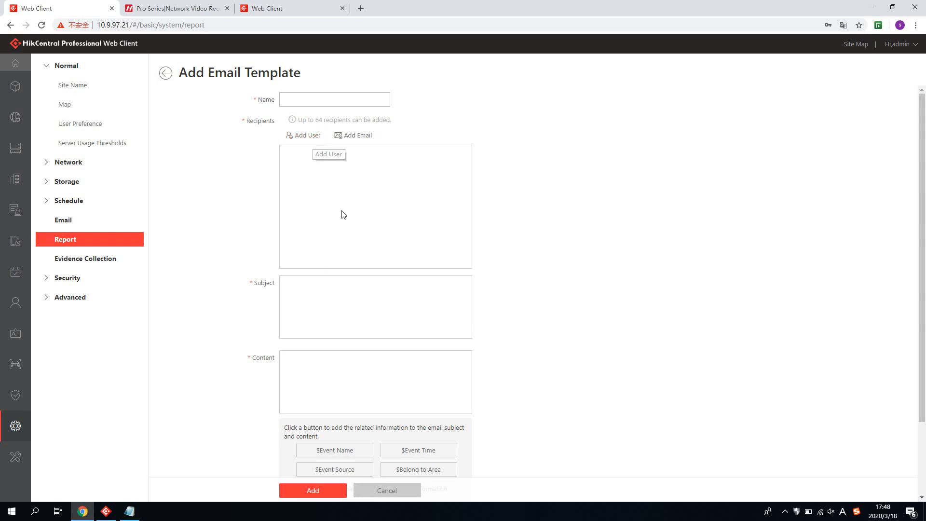
{"action": "left_click", "coordinate": [312, 297]}
{"action": "left_click", "coordinate": [306, 405]}
{"action": "scroll", "coordinate": [542, 348], "scroll_direction": "down", "scroll_amount": 2}
{"action": "scroll", "coordinate": [542, 348], "scroll_direction": "up", "scroll_amount": 2}
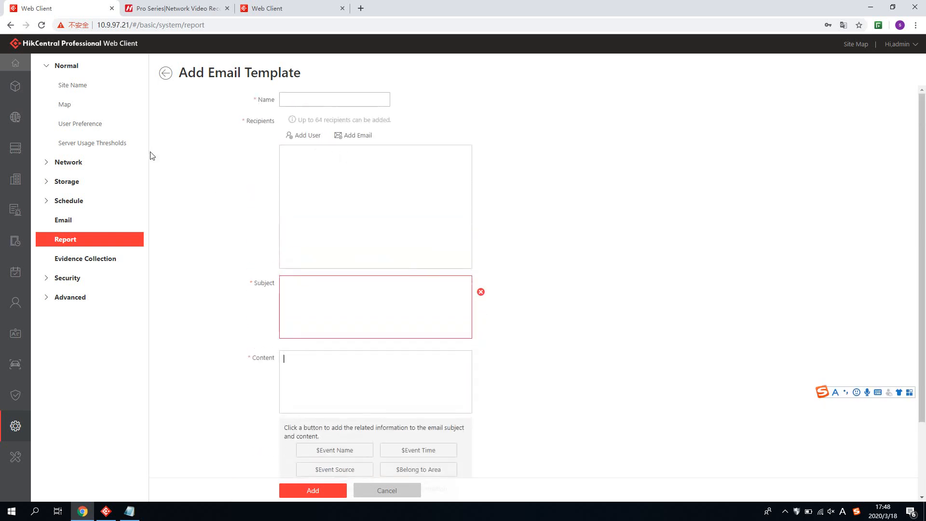
{"action": "left_click", "coordinate": [172, 77]}
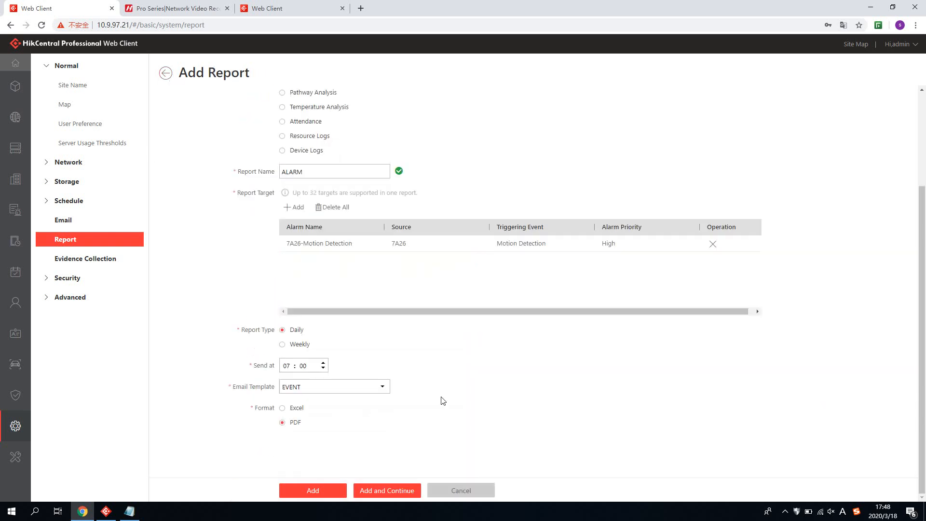
Step: Save the ALARM report and check the email settings and the email template list
{"action": "left_click", "coordinate": [309, 491]}
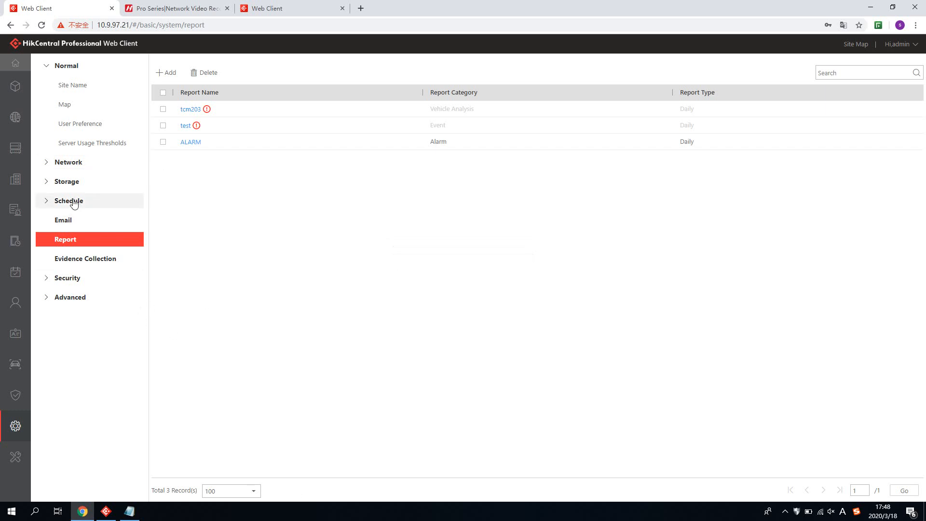
{"action": "left_click", "coordinate": [67, 218]}
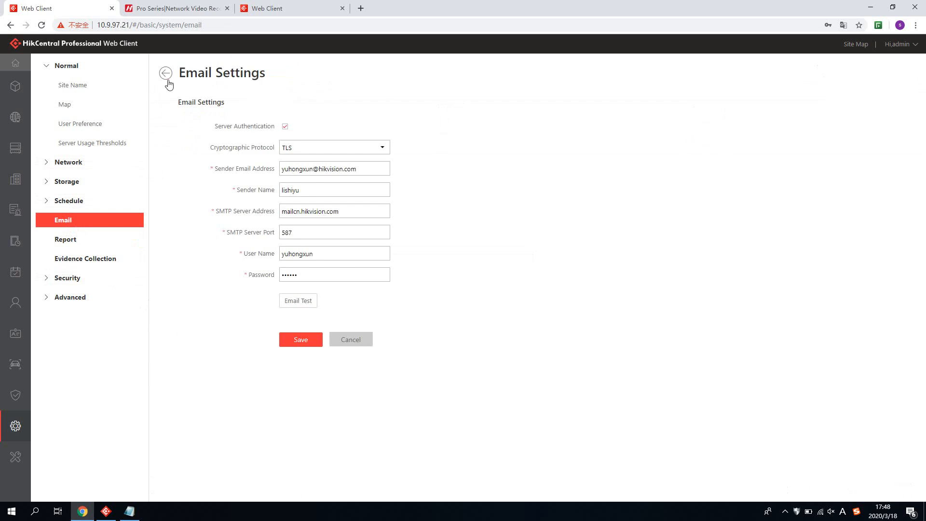
{"action": "left_click", "coordinate": [166, 73]}
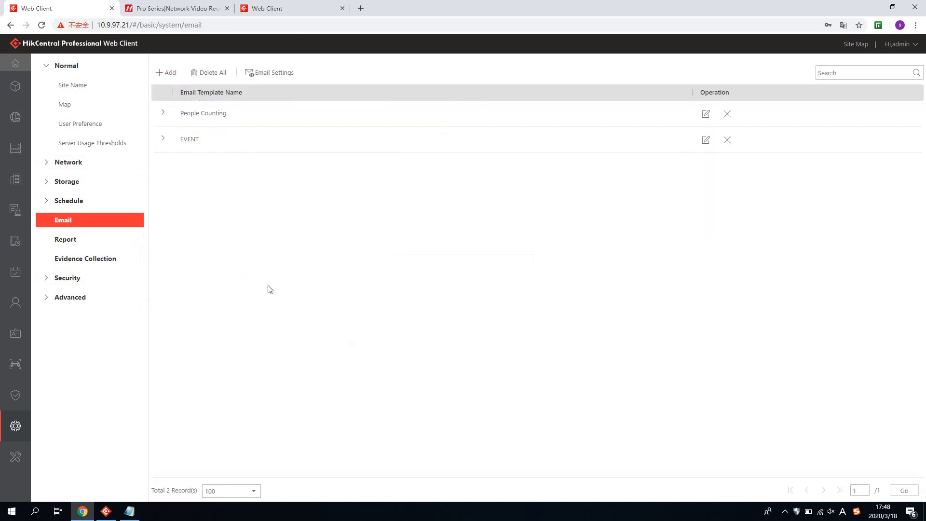
Step: Switch to the Control Client, close the Download Center, and open Event Search with its search conditions expanded
{"action": "left_click", "coordinate": [108, 512]}
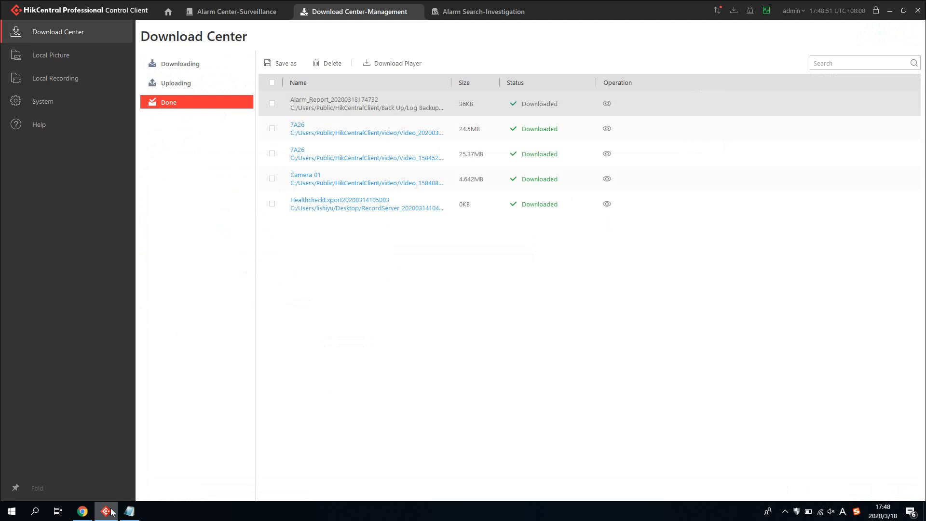
{"action": "left_click", "coordinate": [416, 11]}
{"action": "left_click", "coordinate": [306, 13]}
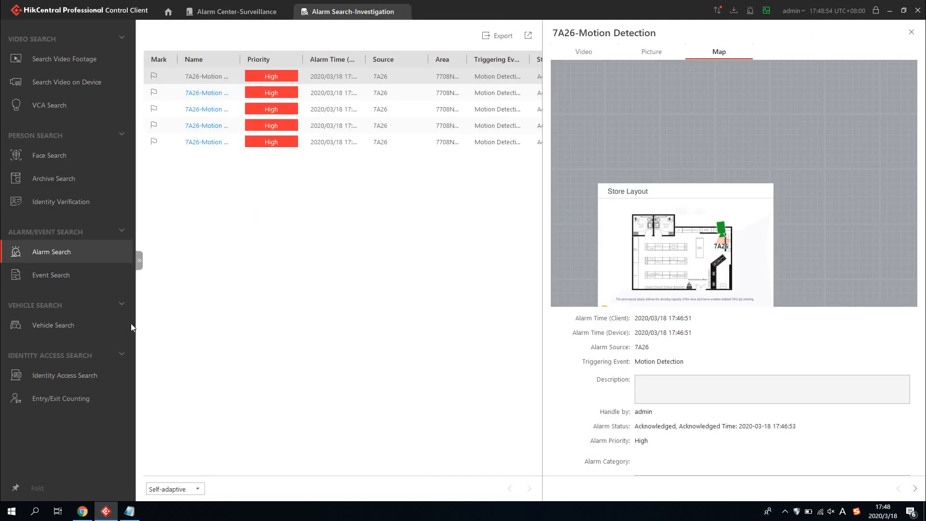
{"action": "left_click", "coordinate": [76, 283]}
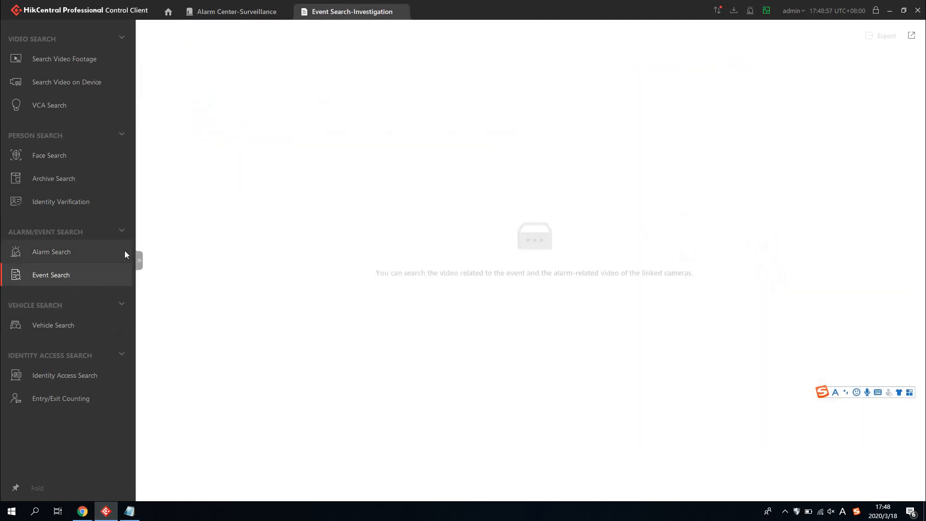
{"action": "left_click", "coordinate": [140, 261]}
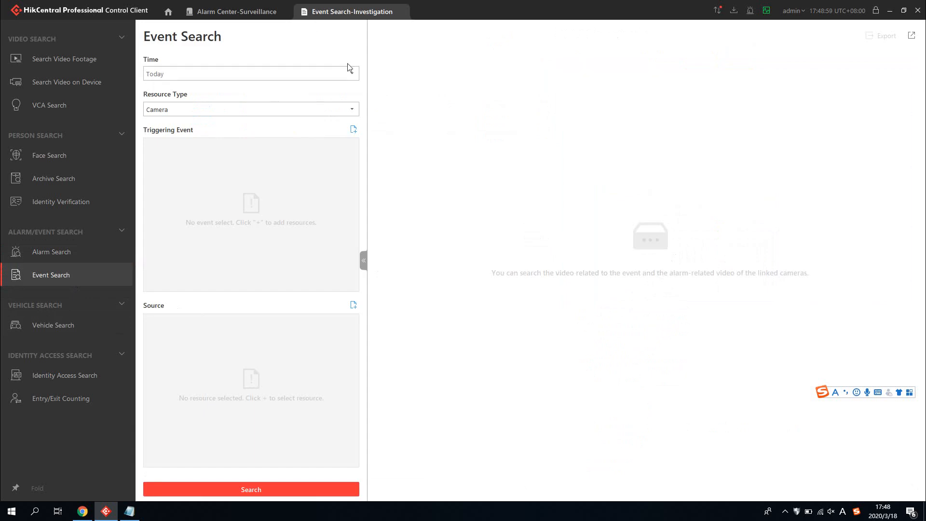
Step: Set Motion Detection as the triggering event for the event search
{"action": "left_click", "coordinate": [356, 129]}
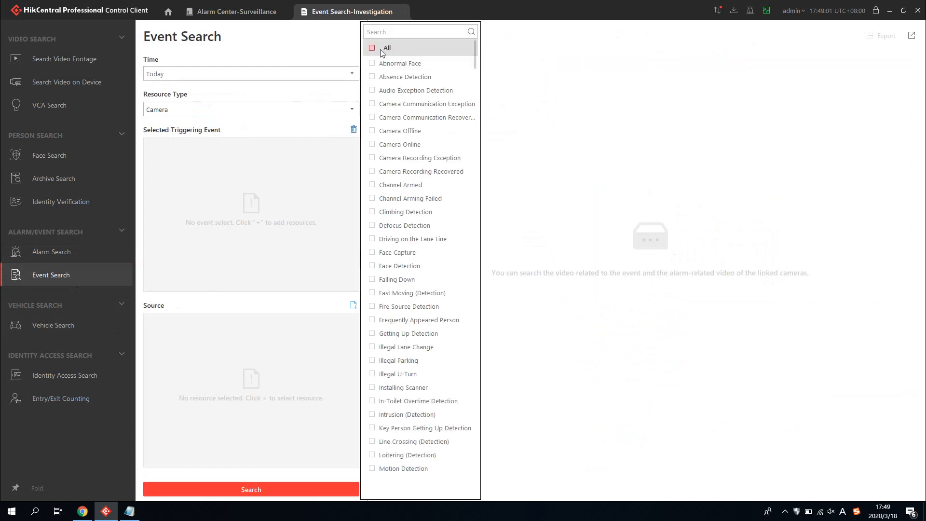
{"action": "type", "text": "MOTION"}
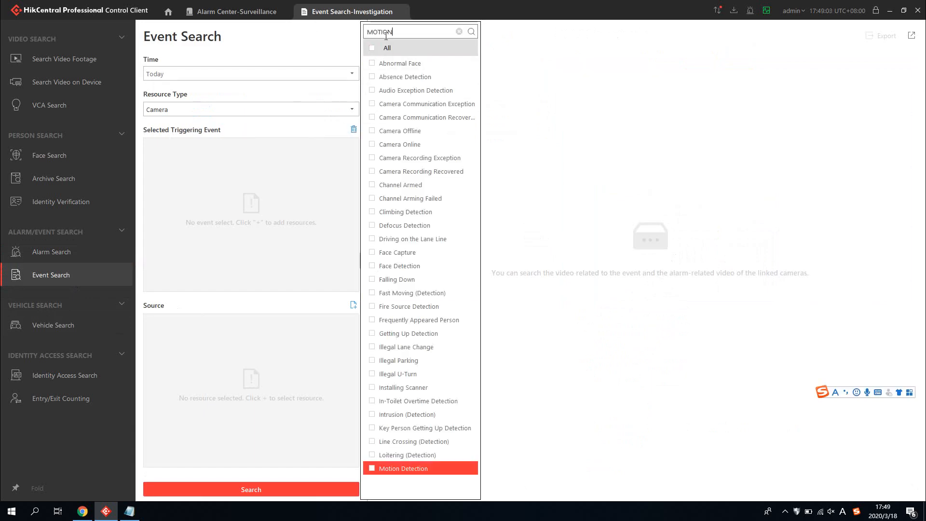
{"action": "left_click", "coordinate": [372, 468]}
{"action": "left_click", "coordinate": [486, 285]}
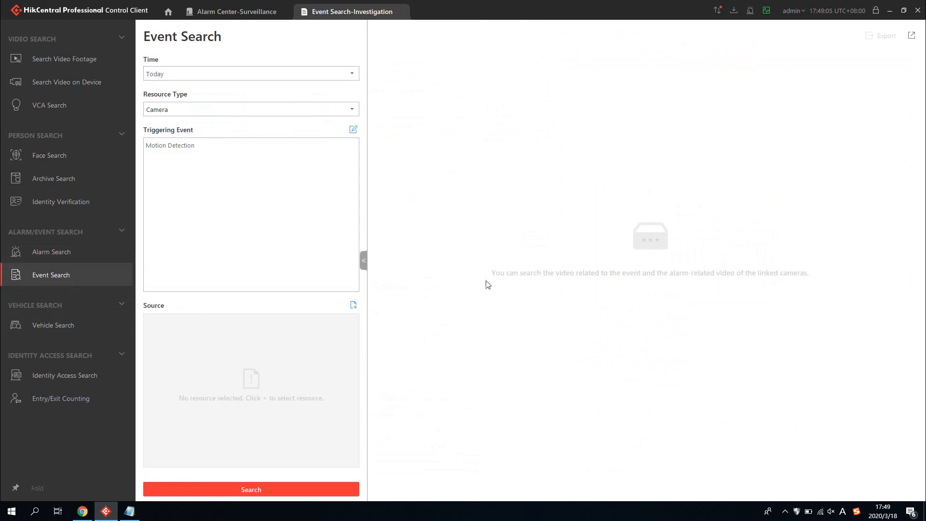
Step: Select camera 7A26 under 7708NVR as the source and run the event search
{"action": "left_click", "coordinate": [353, 305]}
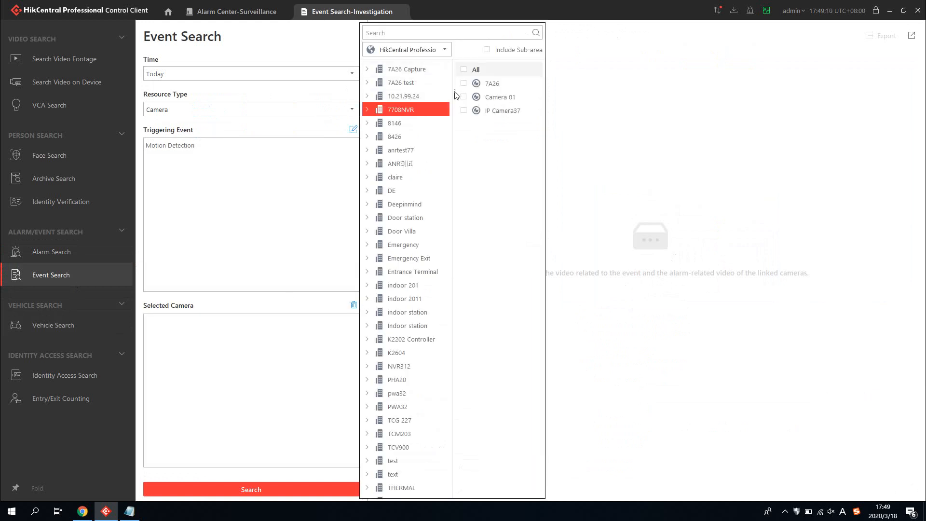
{"action": "left_click", "coordinate": [464, 83]}
{"action": "left_click", "coordinate": [609, 328]}
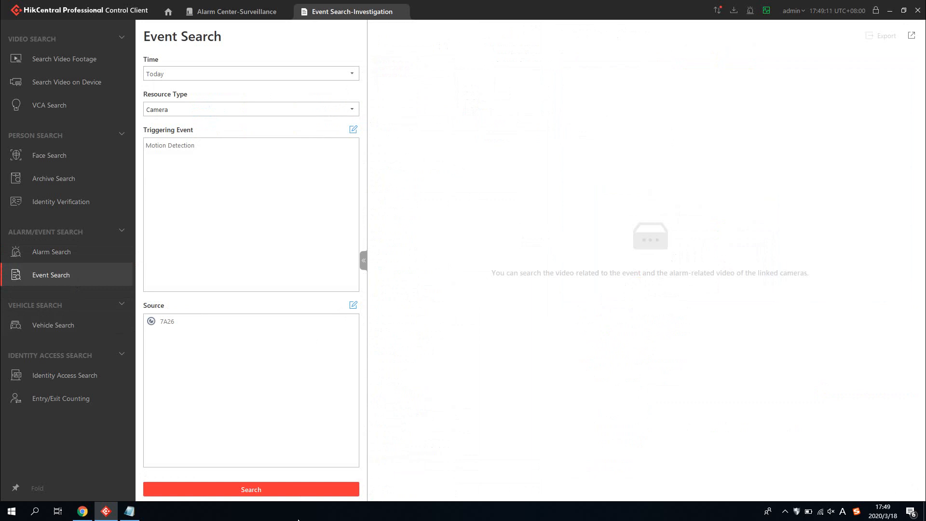
{"action": "left_click", "coordinate": [303, 494]}
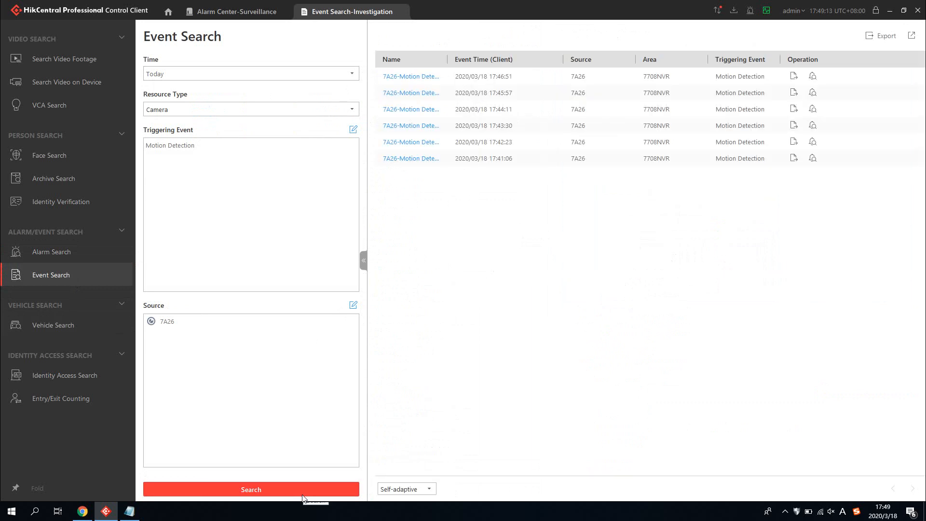
Step: Review the video and picture of the first listed event and look at the export options for the results
{"action": "left_click", "coordinate": [363, 262]}
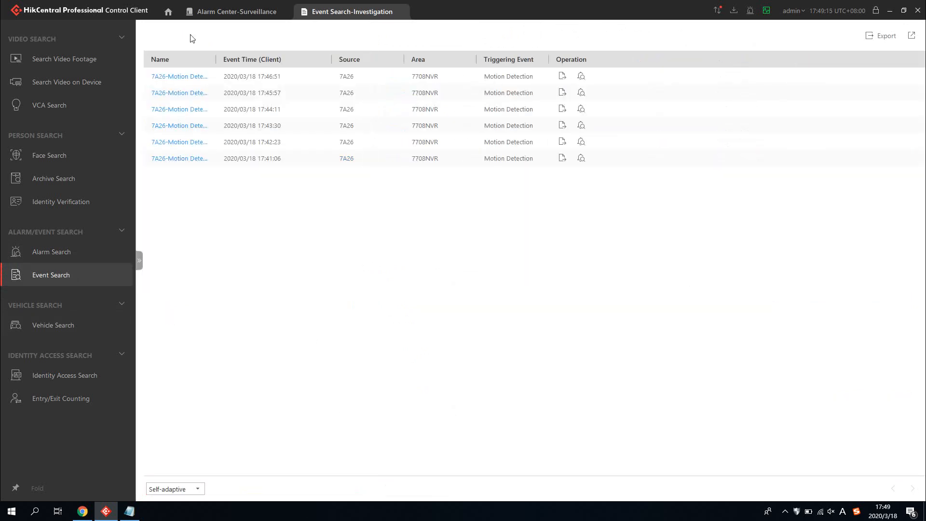
{"action": "left_click", "coordinate": [188, 77]}
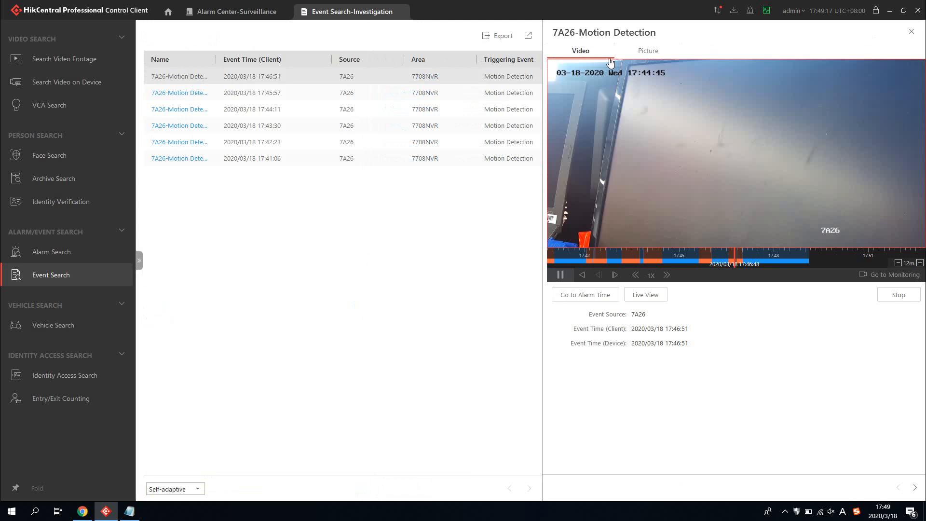
{"action": "left_click", "coordinate": [648, 52]}
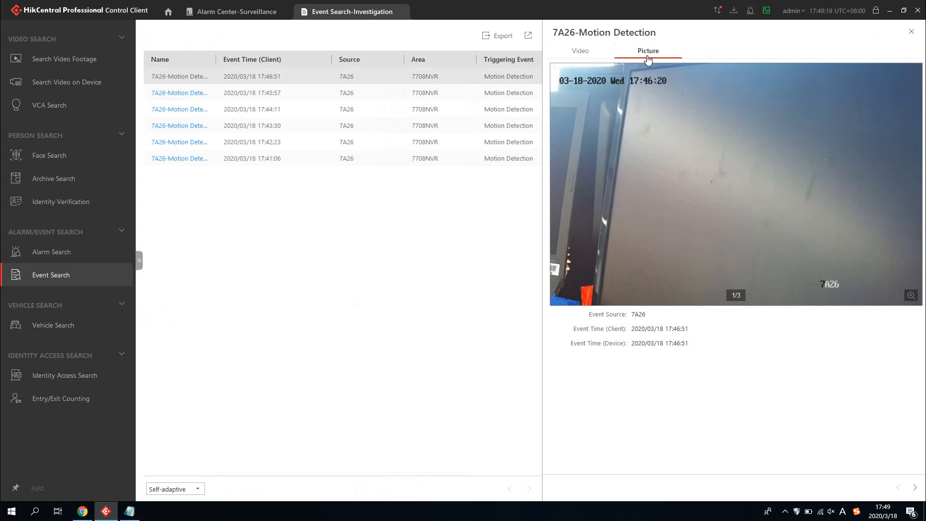
{"action": "left_click", "coordinate": [494, 37]}
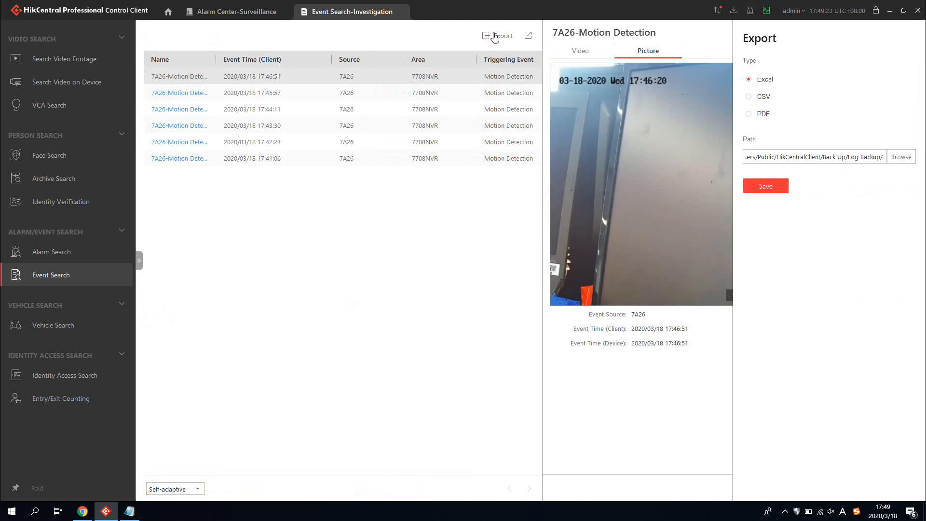
{"action": "left_click", "coordinate": [449, 328]}
Step: Close the Alarm Center and Event Search pages to return to the Control Client home page
{"action": "left_click", "coordinate": [211, 13]}
{"action": "left_click", "coordinate": [284, 11]}
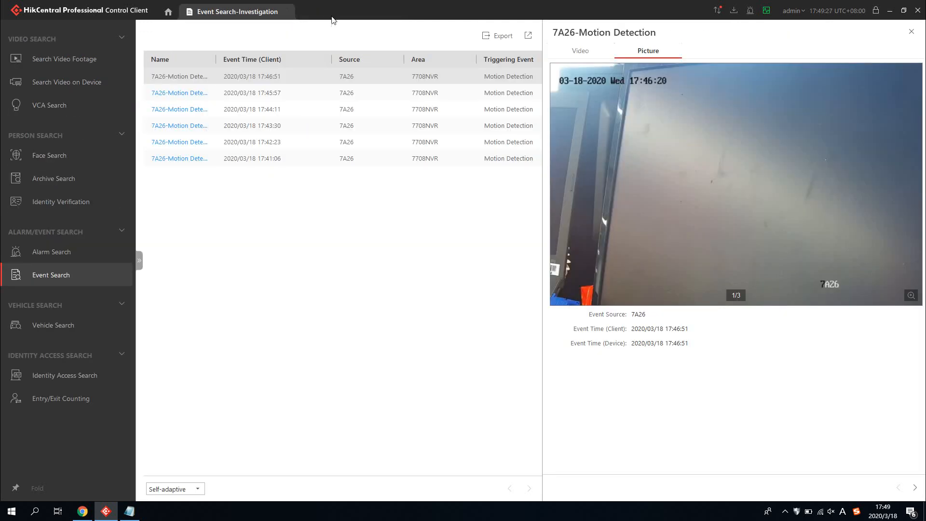
{"action": "left_click", "coordinate": [288, 12]}
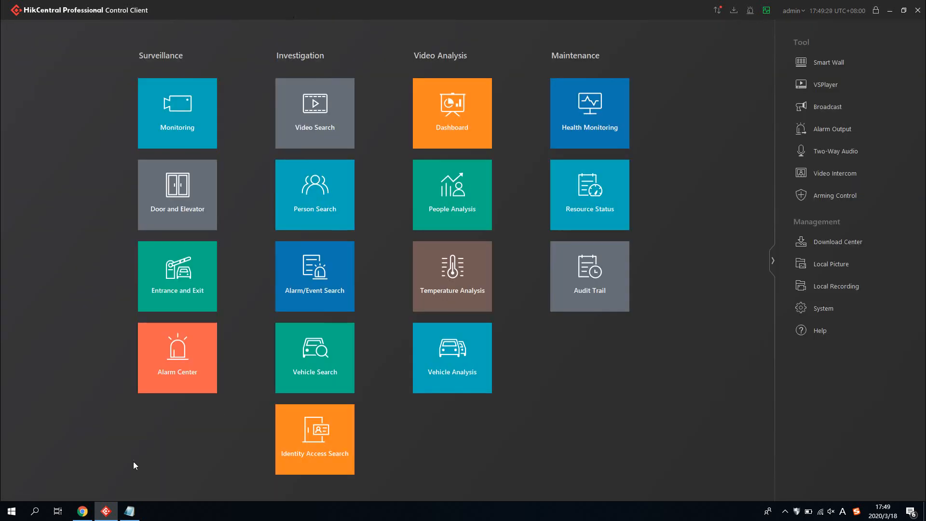
Step: Switch to the Web Client in Chrome and view the user-defined events in the event and alarm settings
{"action": "left_click", "coordinate": [83, 510]}
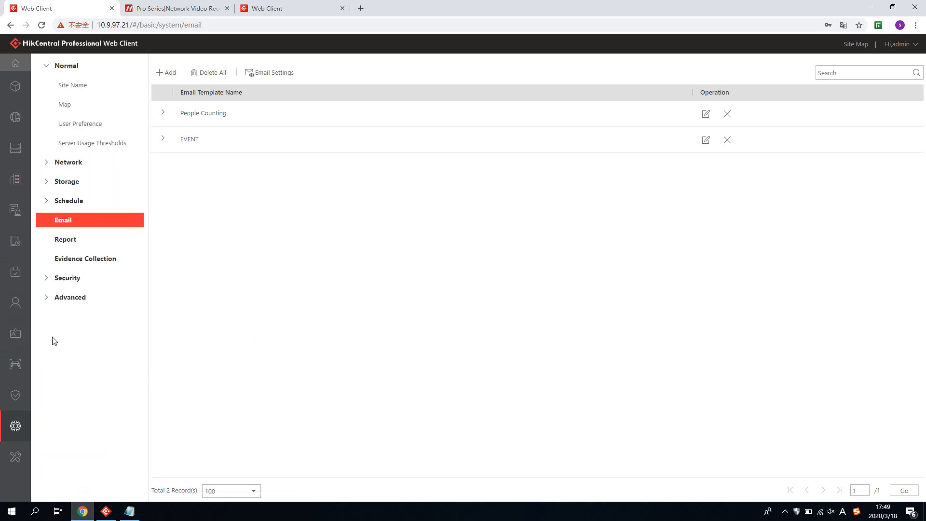
{"action": "mouse_move", "coordinate": [14, 274]}
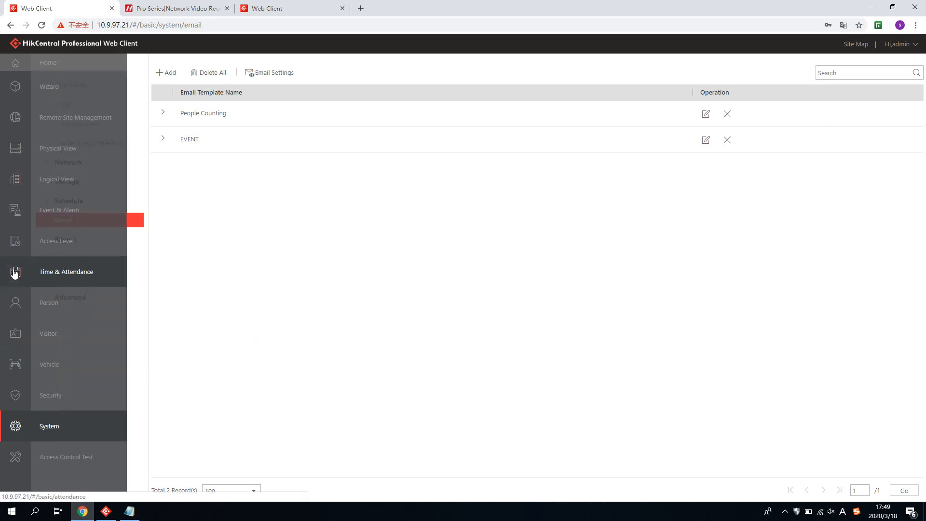
{"action": "left_click", "coordinate": [14, 215]}
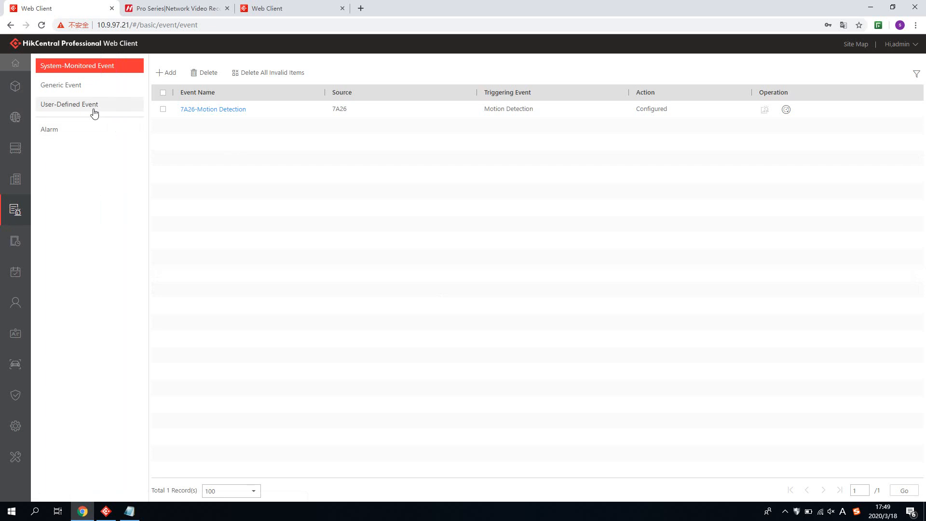
{"action": "left_click", "coordinate": [94, 111]}
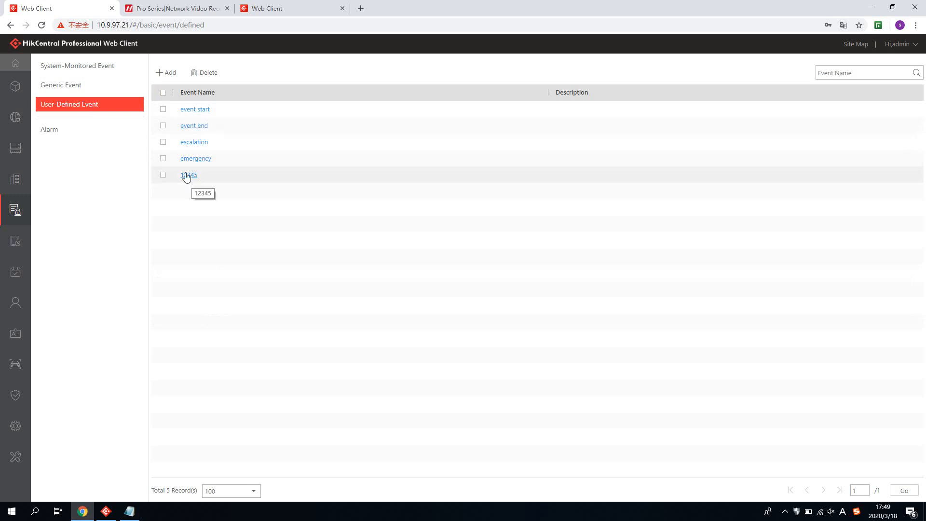
Step: Start adding a new alarm triggered by the user-defined event emergency
{"action": "left_click", "coordinate": [104, 129]}
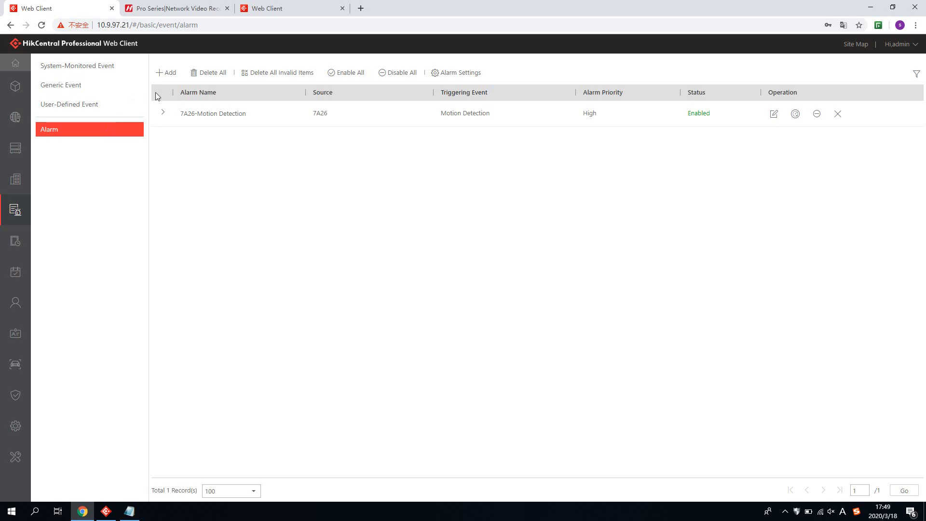
{"action": "left_click", "coordinate": [166, 75]}
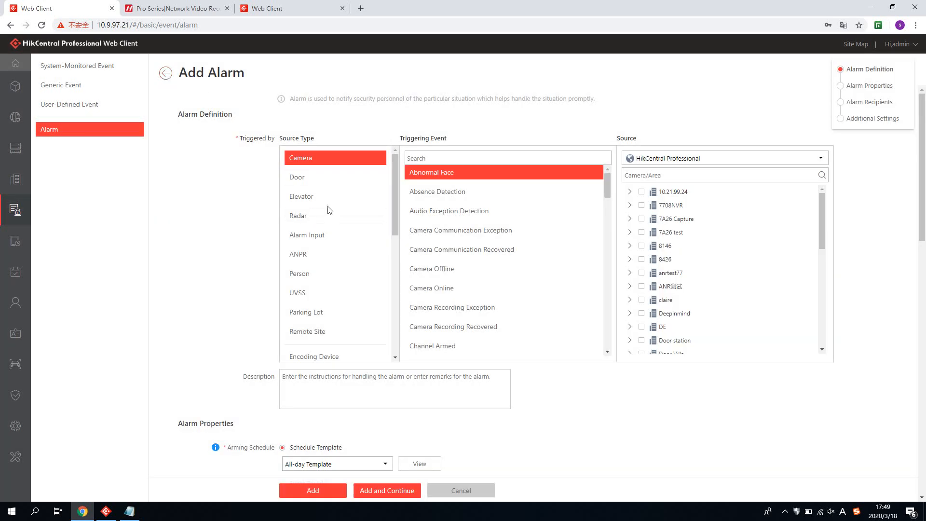
{"action": "scroll", "coordinate": [331, 207], "scroll_direction": "down", "scroll_amount": 3}
{"action": "scroll", "coordinate": [357, 271], "scroll_direction": "down", "scroll_amount": 5}
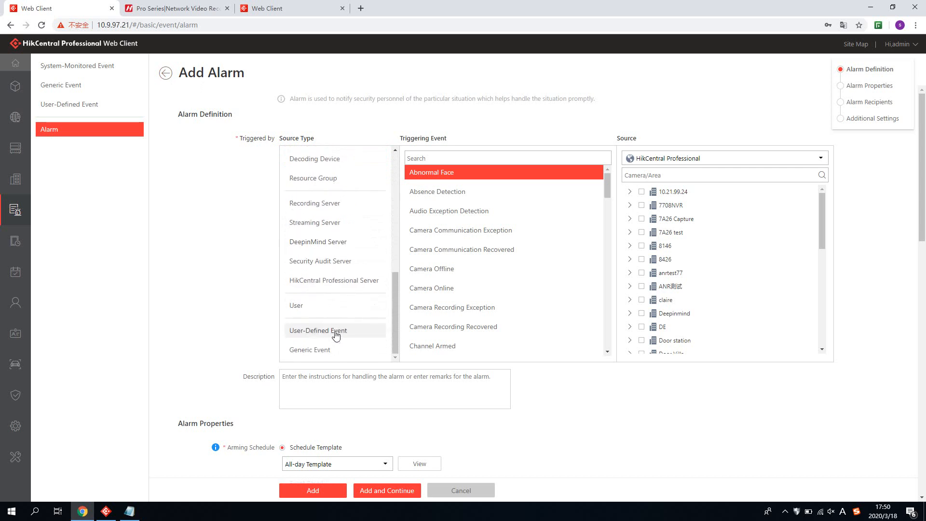
{"action": "left_click", "coordinate": [335, 335]}
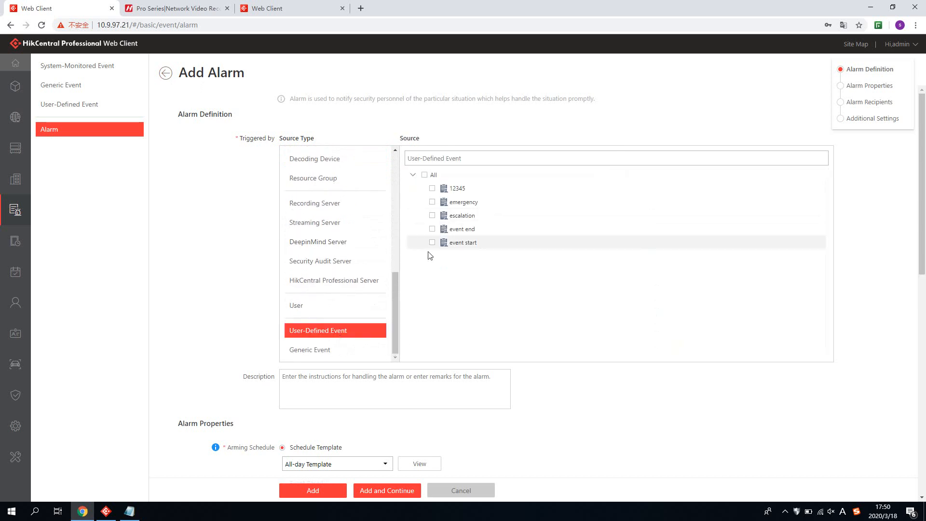
{"action": "left_click", "coordinate": [433, 188]}
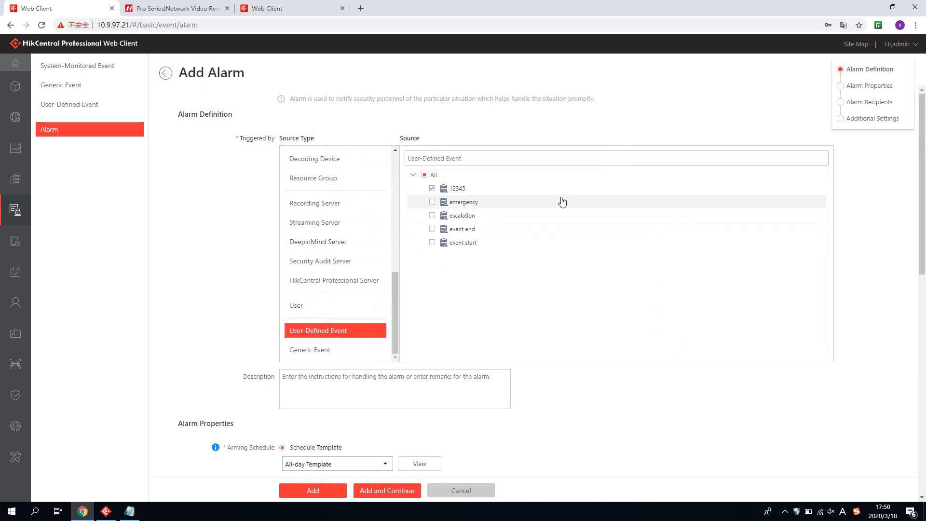
{"action": "scroll", "coordinate": [237, 244], "scroll_direction": "down", "scroll_amount": 6}
{"action": "scroll", "coordinate": [239, 238], "scroll_direction": "down", "scroll_amount": 5}
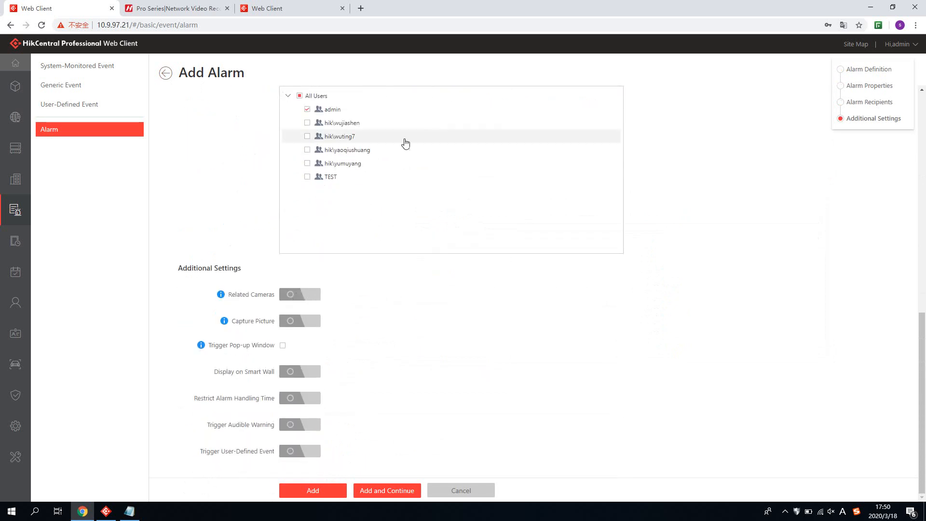
{"action": "scroll", "coordinate": [408, 154], "scroll_direction": "up", "scroll_amount": 11}
{"action": "left_click", "coordinate": [432, 202]}
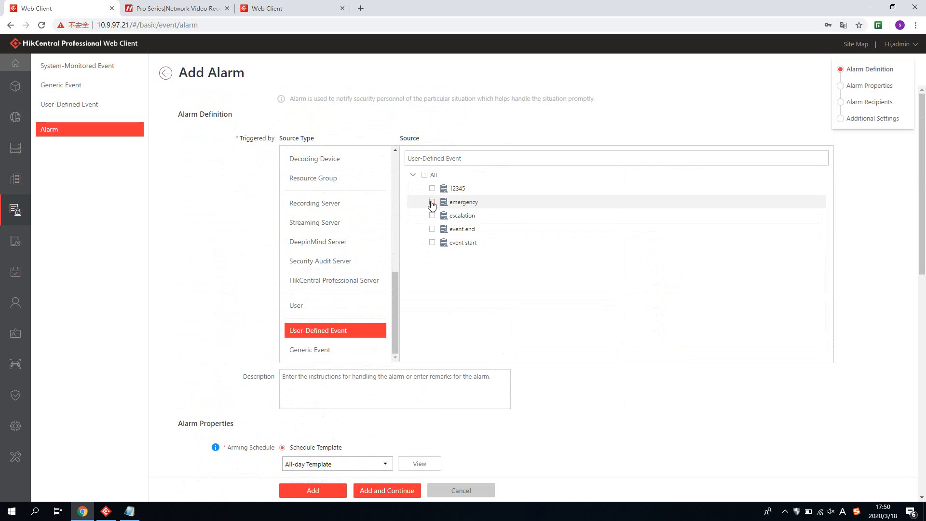
{"action": "left_click", "coordinate": [196, 298]}
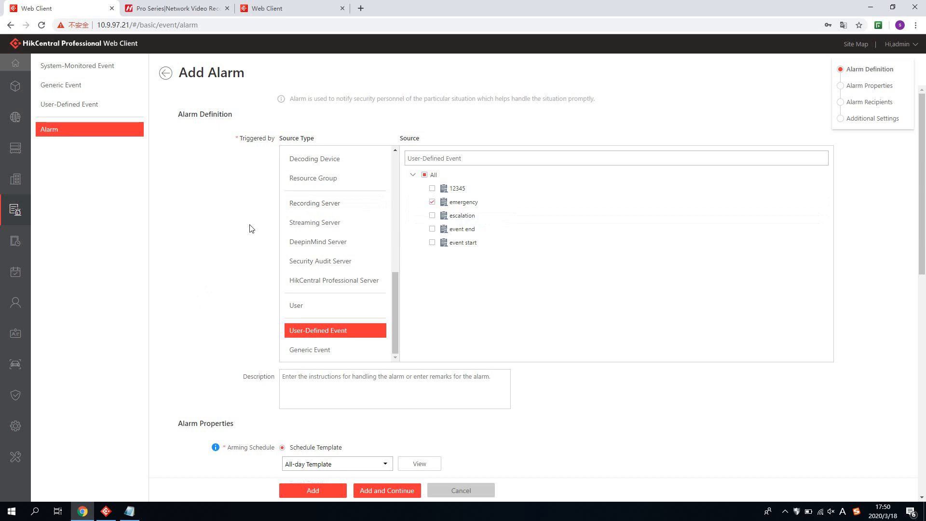
Step: Enable related cameras with camera 7A26 under 7708NVR and add the emergency alarm
{"action": "scroll", "coordinate": [251, 228], "scroll_direction": "down", "scroll_amount": 6}
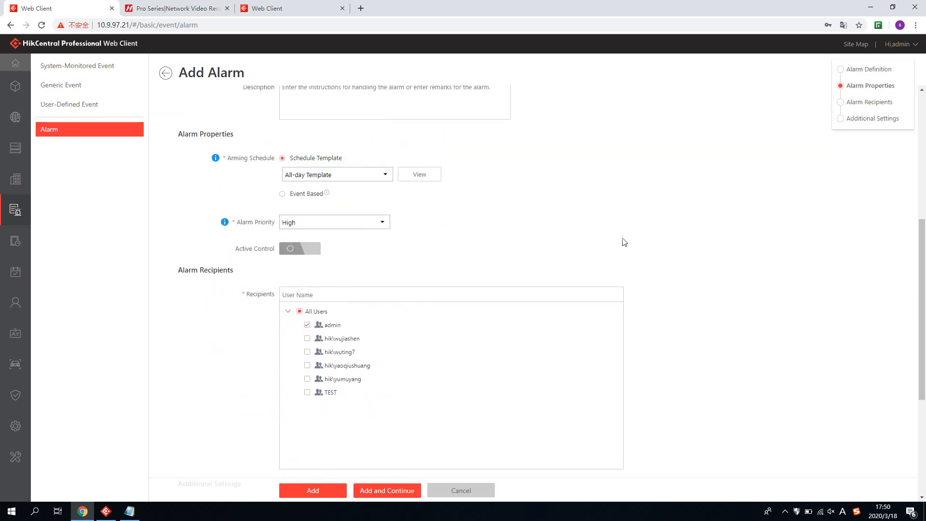
{"action": "scroll", "coordinate": [625, 242], "scroll_direction": "down", "scroll_amount": 2}
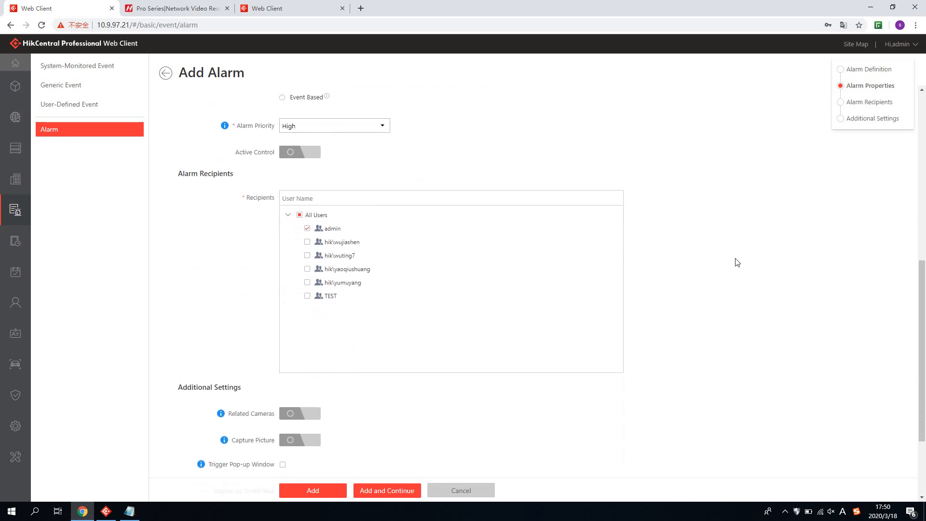
{"action": "scroll", "coordinate": [737, 262], "scroll_direction": "down", "scroll_amount": 2}
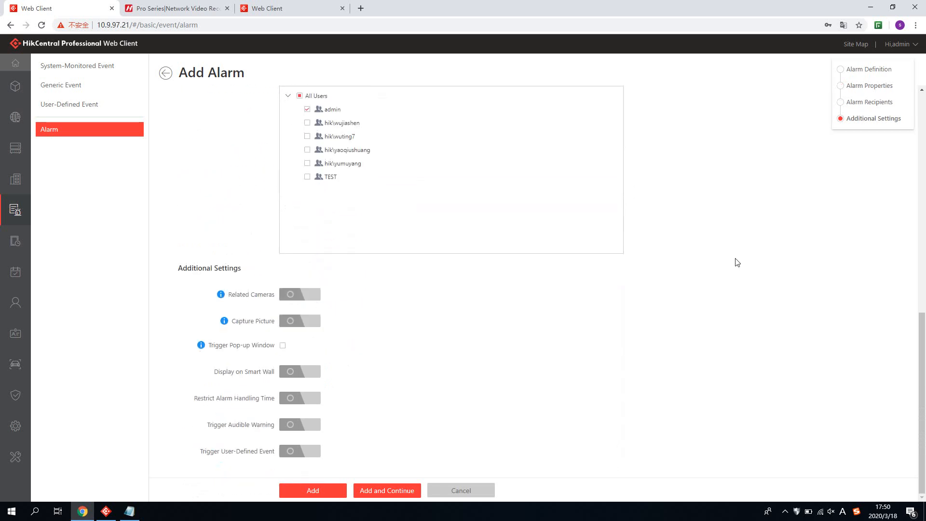
{"action": "left_click", "coordinate": [306, 295]}
{"action": "scroll", "coordinate": [323, 264], "scroll_direction": "down", "scroll_amount": 1}
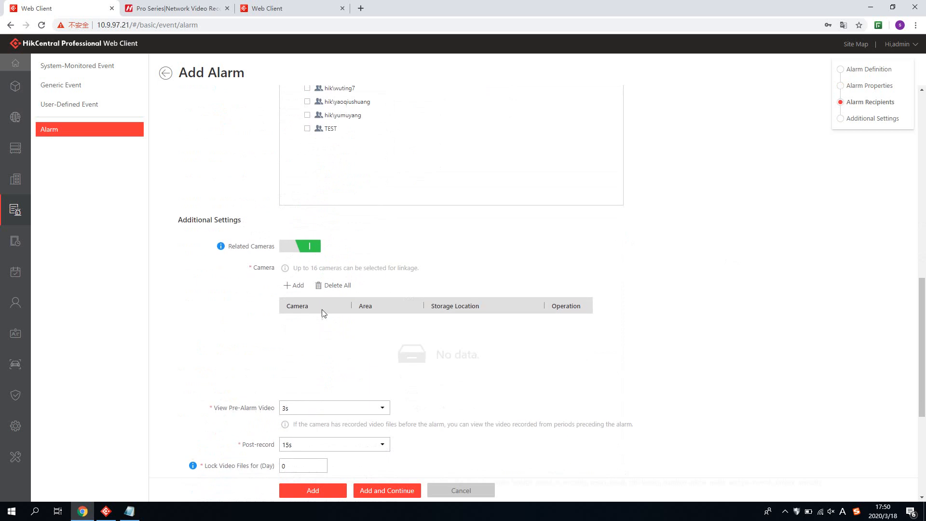
{"action": "left_click", "coordinate": [293, 285]}
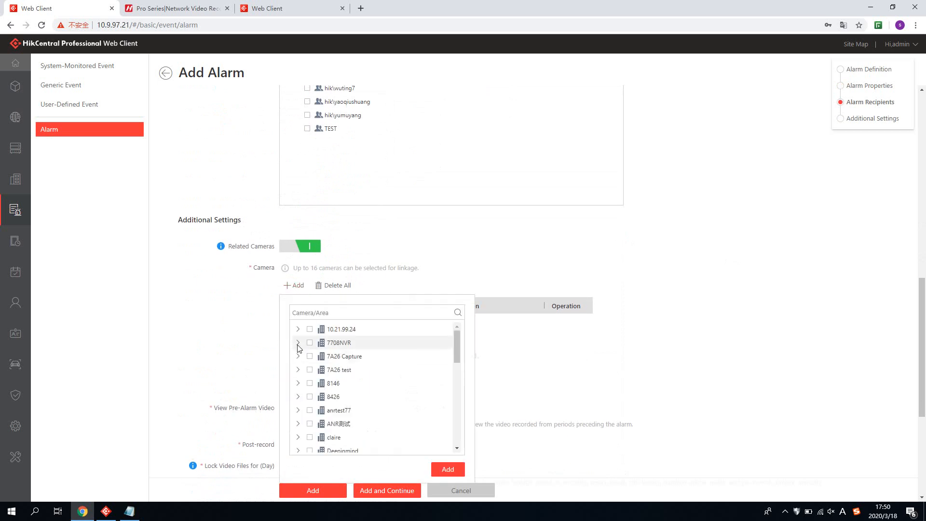
{"action": "left_click", "coordinate": [297, 343]}
{"action": "left_click", "coordinate": [317, 357]}
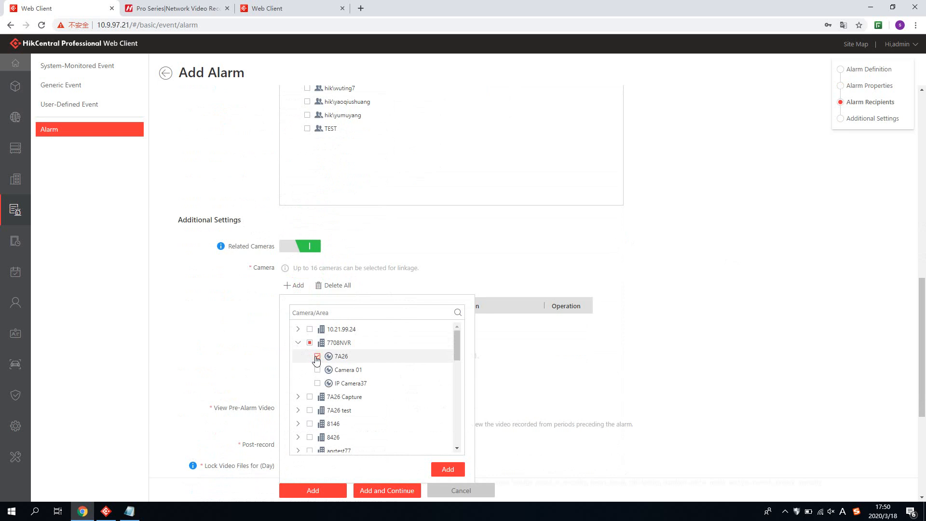
{"action": "left_click", "coordinate": [440, 469]}
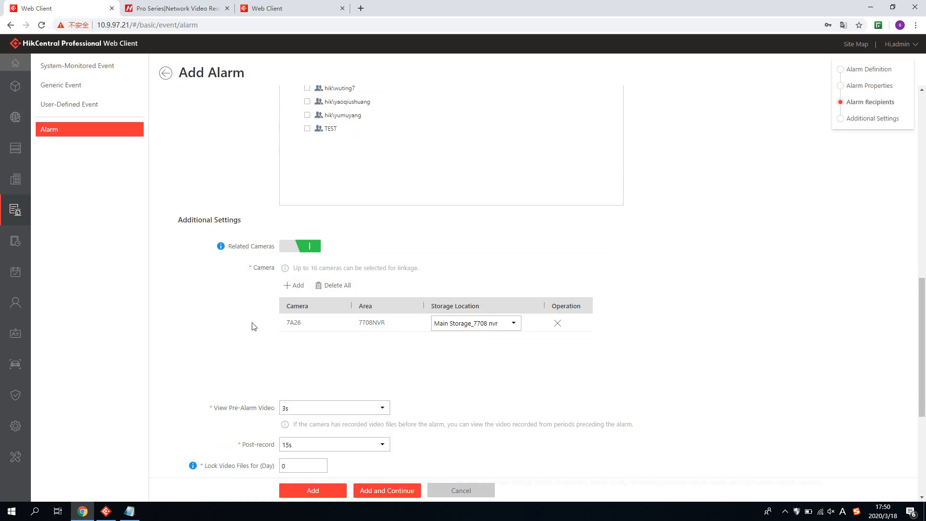
{"action": "scroll", "coordinate": [234, 314], "scroll_direction": "down", "scroll_amount": 5}
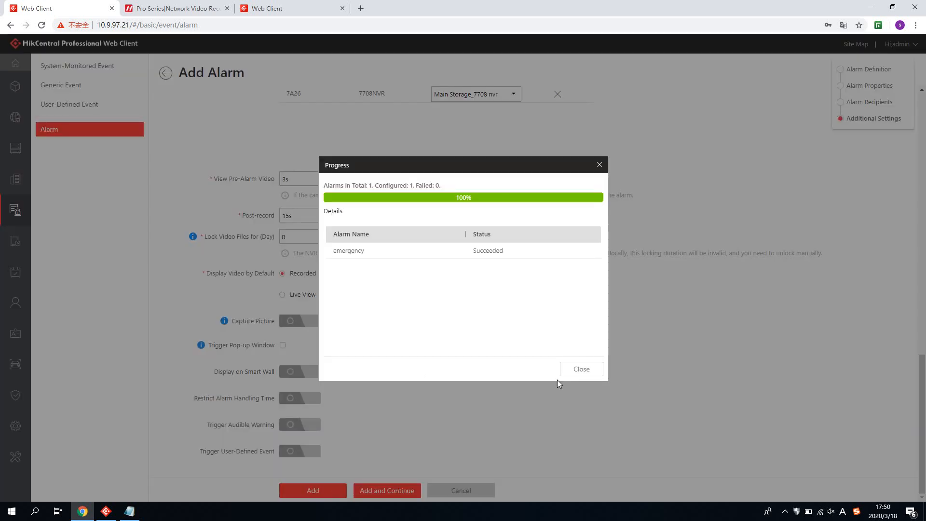
{"action": "left_click", "coordinate": [563, 374]}
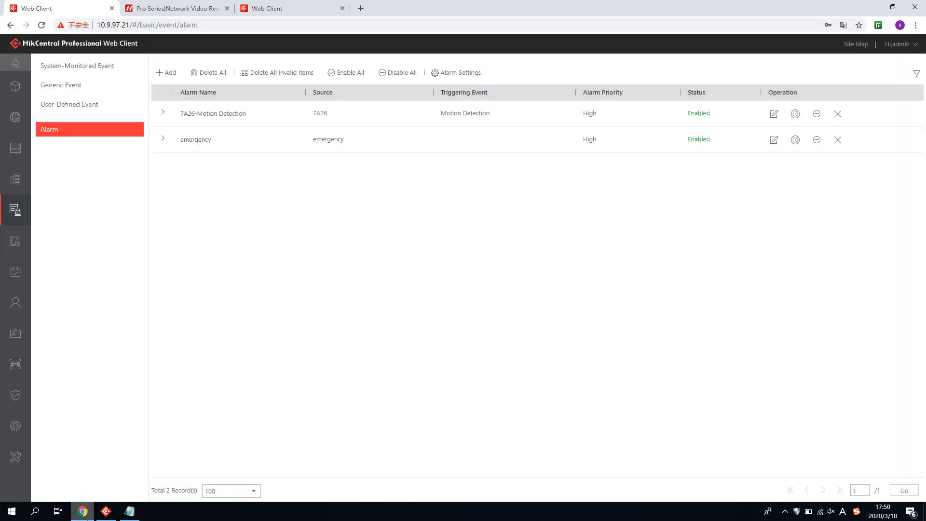
Step: Switch to the Control Client, acknowledge the 7A26 motion detection alarm and open Monitoring in live view
{"action": "left_click", "coordinate": [105, 513]}
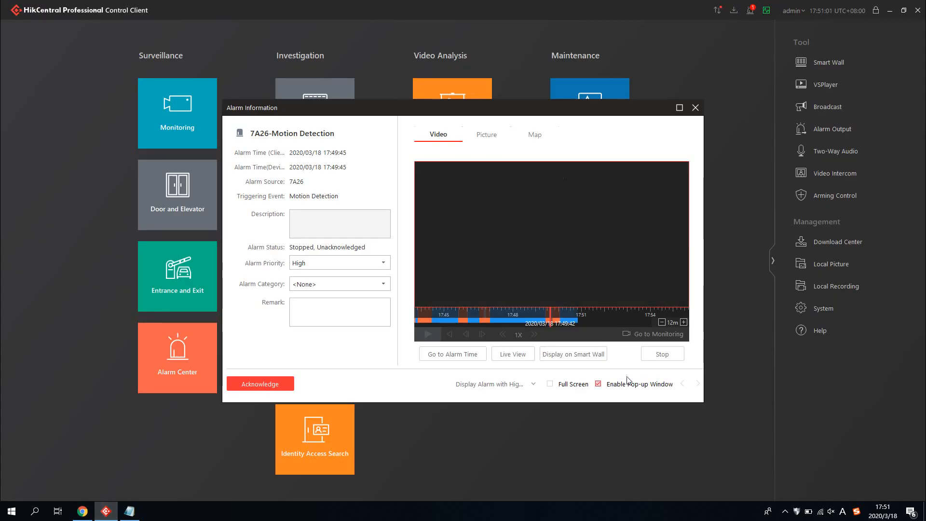
{"action": "left_click", "coordinate": [285, 385]}
{"action": "left_click", "coordinate": [169, 129]}
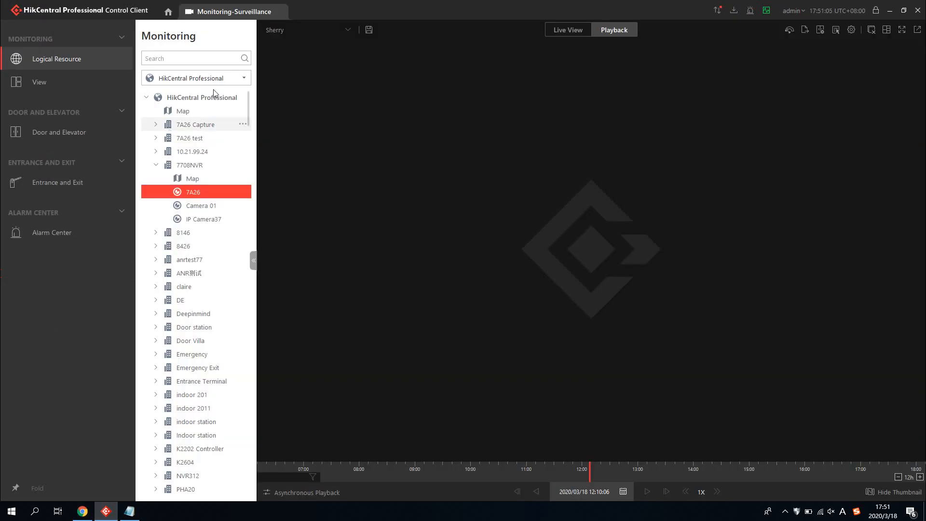
{"action": "left_click", "coordinate": [561, 31]}
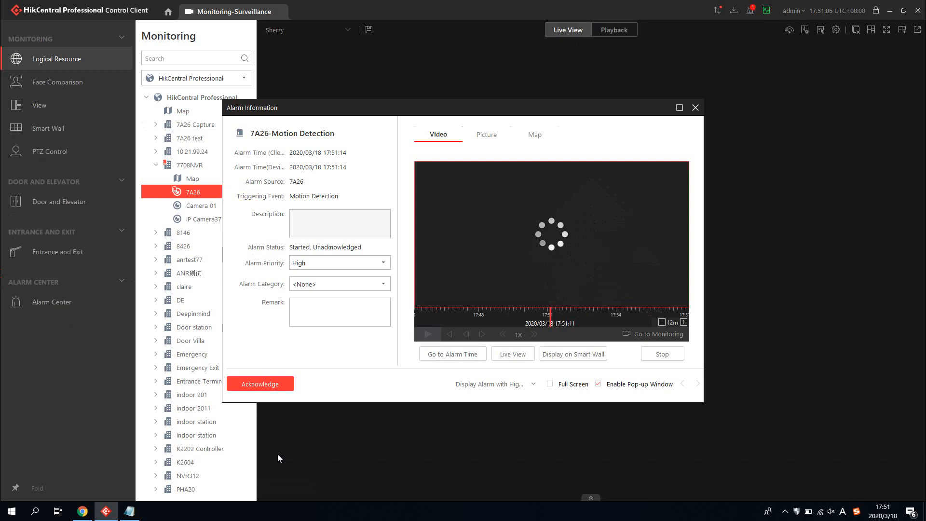
Step: Disable the 7A26-Motion Detection alarm in the Web Client and acknowledge its pending alarm in the Control Client
{"action": "left_click", "coordinate": [105, 513]}
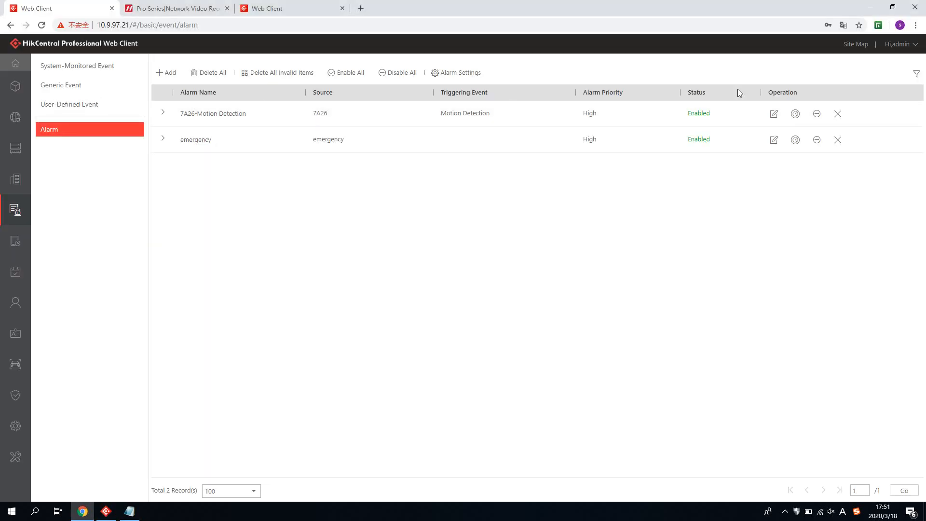
{"action": "left_click", "coordinate": [817, 115]}
{"action": "left_click", "coordinate": [871, 7]}
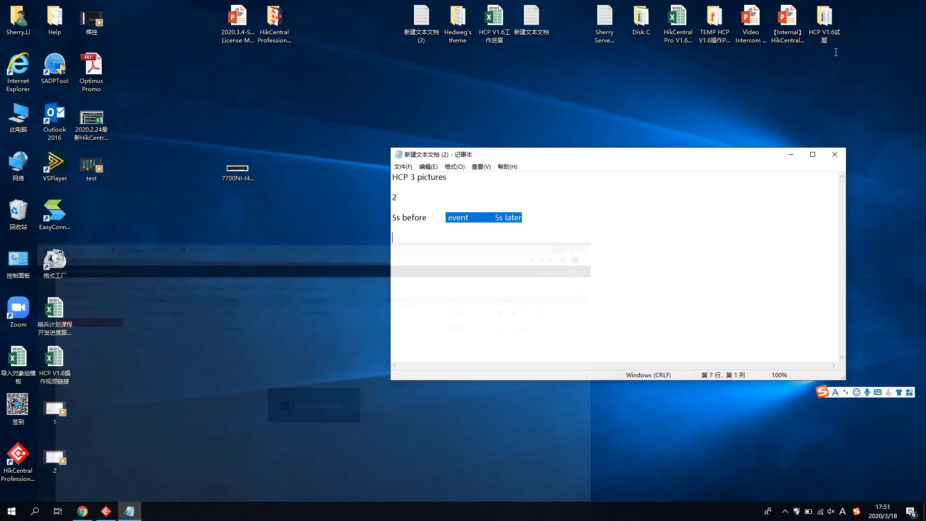
{"action": "left_click", "coordinate": [106, 513]}
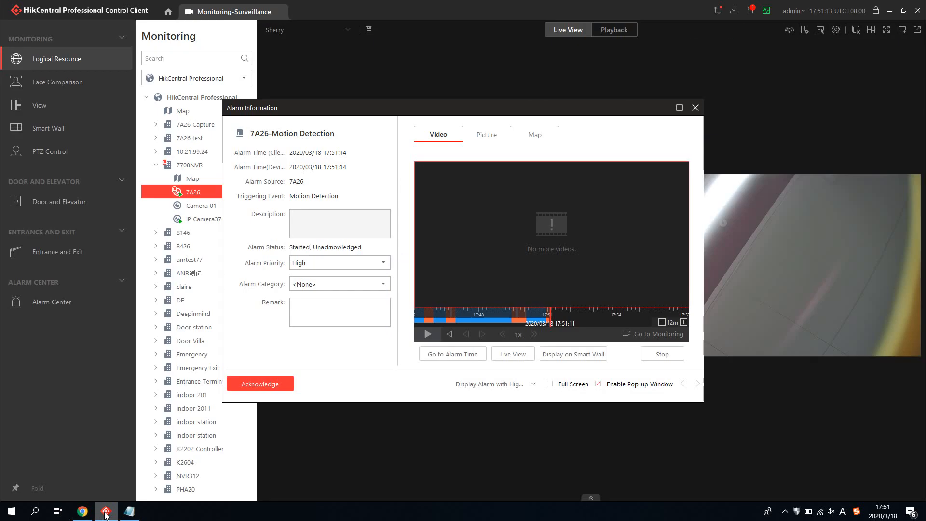
{"action": "left_click", "coordinate": [276, 386]}
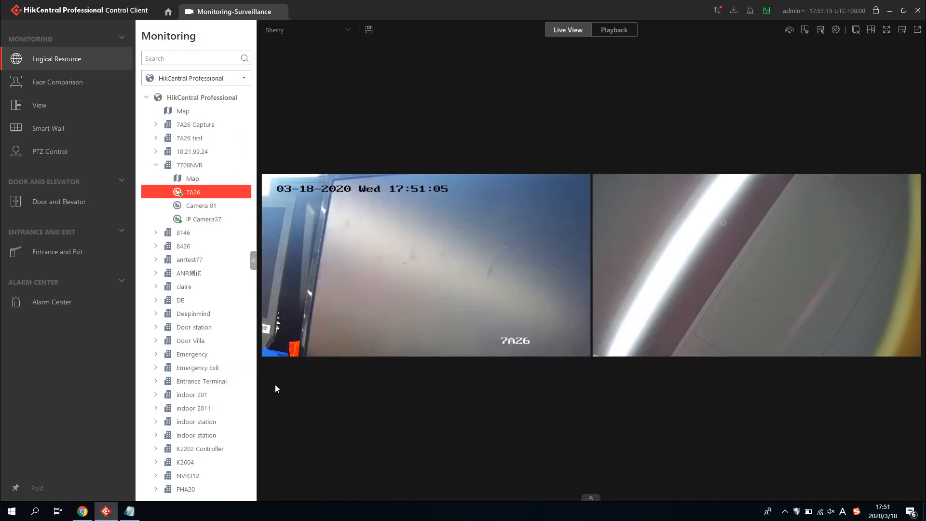
Step: Manually trigger the user-defined event emergency from the live view
{"action": "mouse_move", "coordinate": [366, 219]}
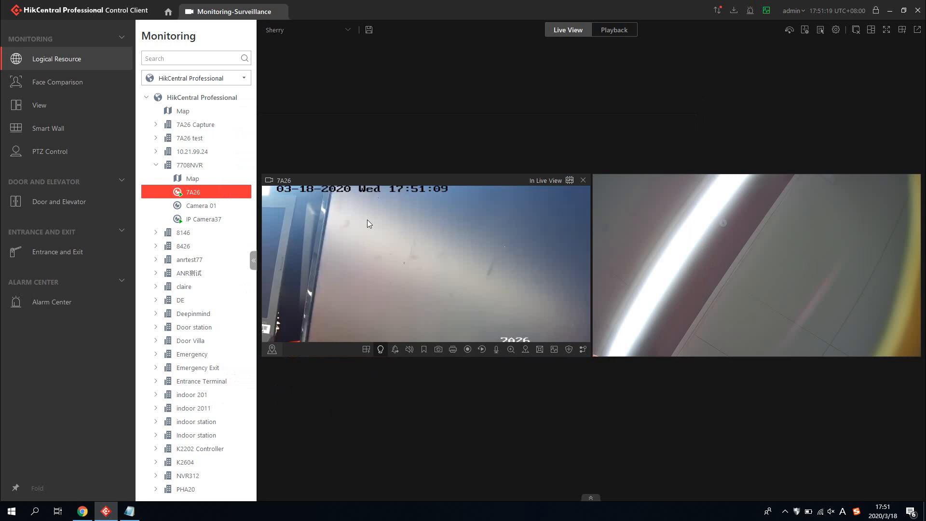
{"action": "left_click", "coordinate": [821, 33]}
{"action": "left_click", "coordinate": [764, 82]}
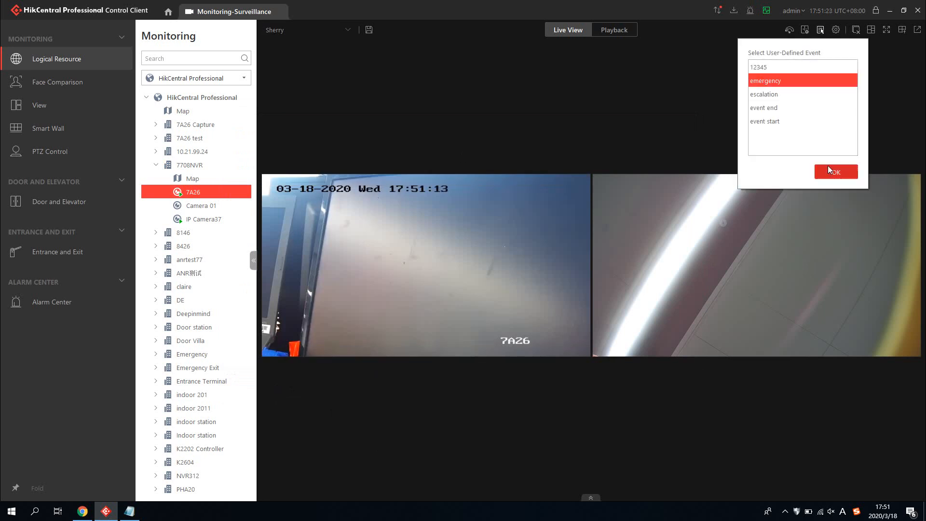
{"action": "left_click", "coordinate": [830, 170]}
Step: Open the Alarm Center and play back the emergency alarm's related video from camera 7A26
{"action": "left_click", "coordinate": [747, 15]}
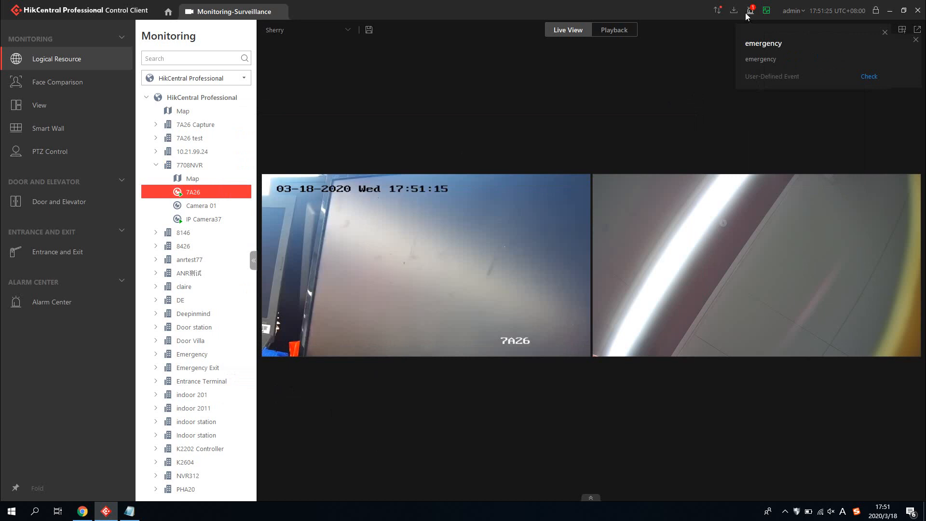
{"action": "left_click", "coordinate": [170, 15]}
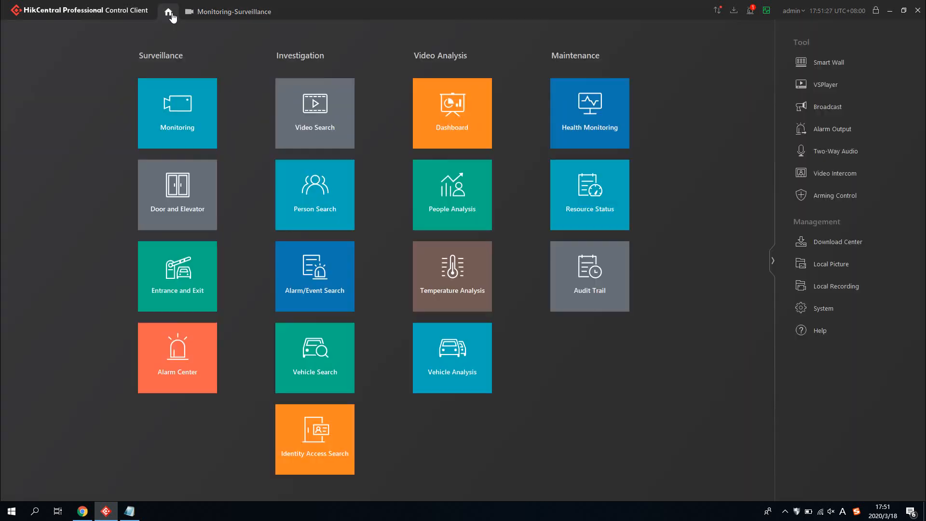
{"action": "left_click", "coordinate": [180, 359]}
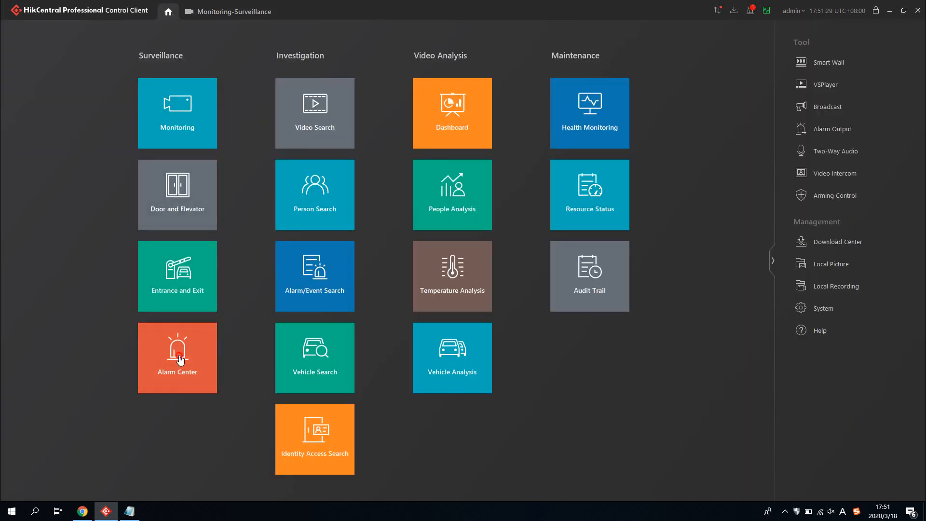
{"action": "left_click", "coordinate": [416, 103]}
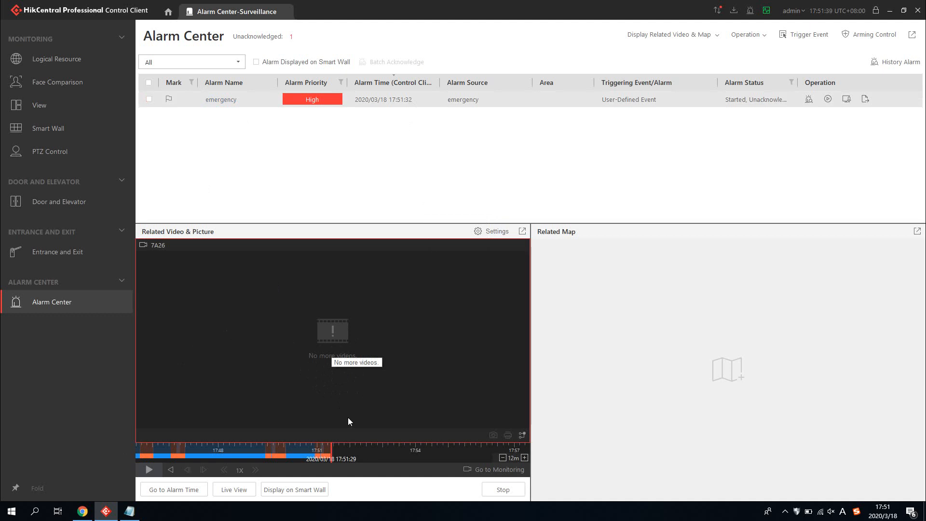
{"action": "left_click", "coordinate": [348, 450]}
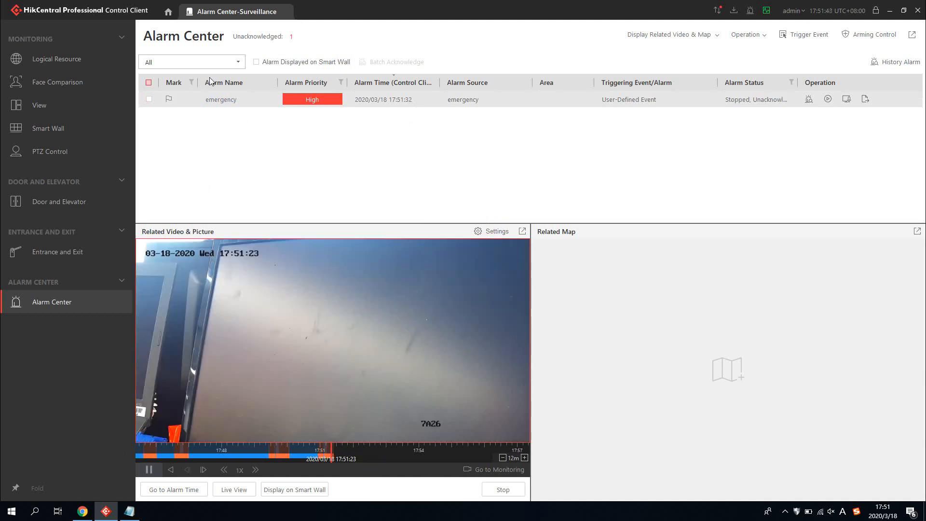
Step: Open the alarm search under Alarm/Event Search and expand its search conditions
{"action": "left_click", "coordinate": [168, 12]}
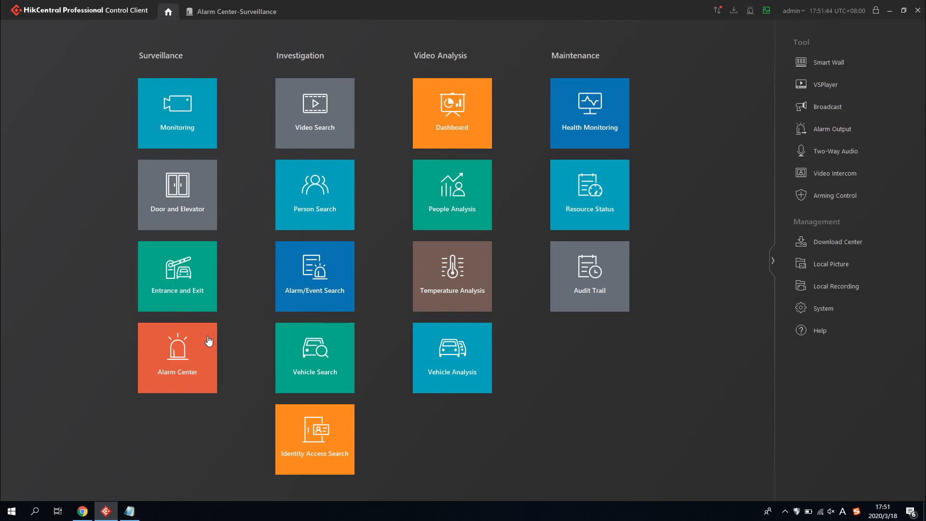
{"action": "left_click", "coordinate": [319, 273]}
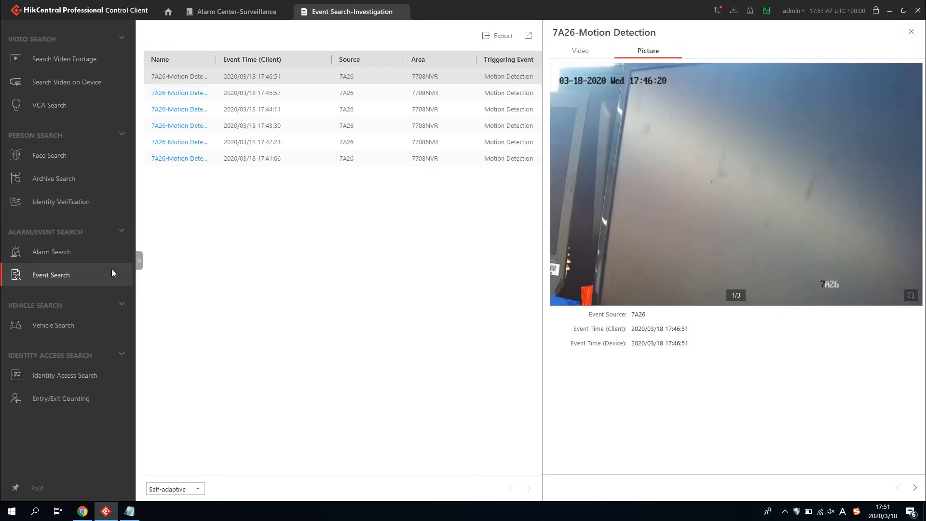
{"action": "left_click", "coordinate": [103, 249]}
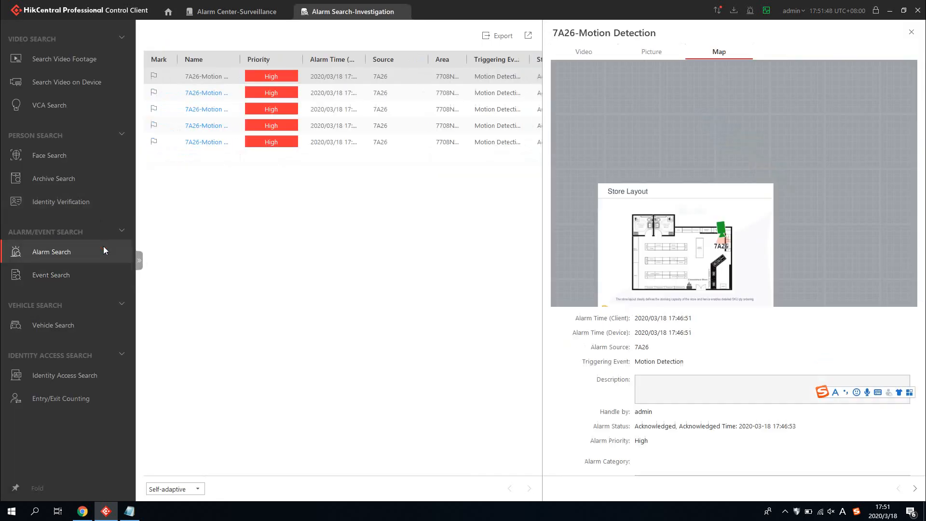
{"action": "left_click", "coordinate": [139, 261]}
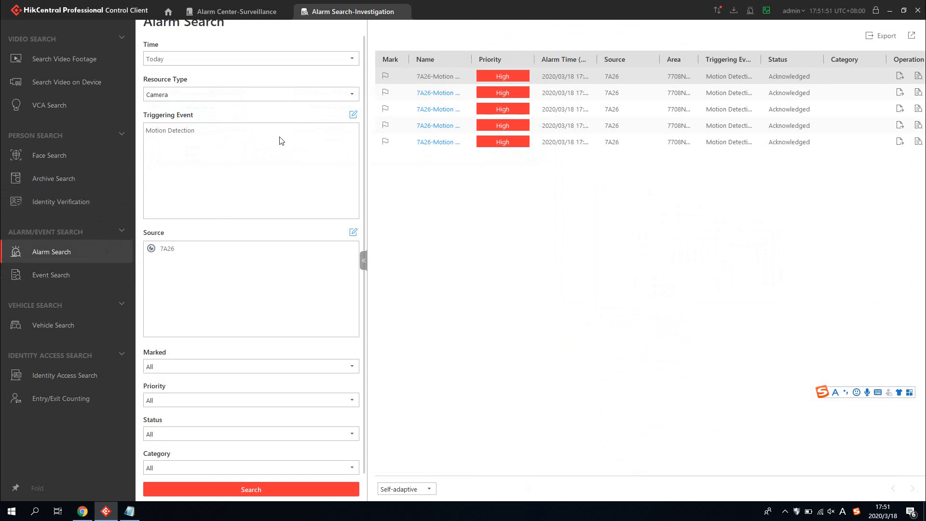
Step: Set the alarm search's resource type to User-Defined Event
{"action": "left_click", "coordinate": [352, 95]}
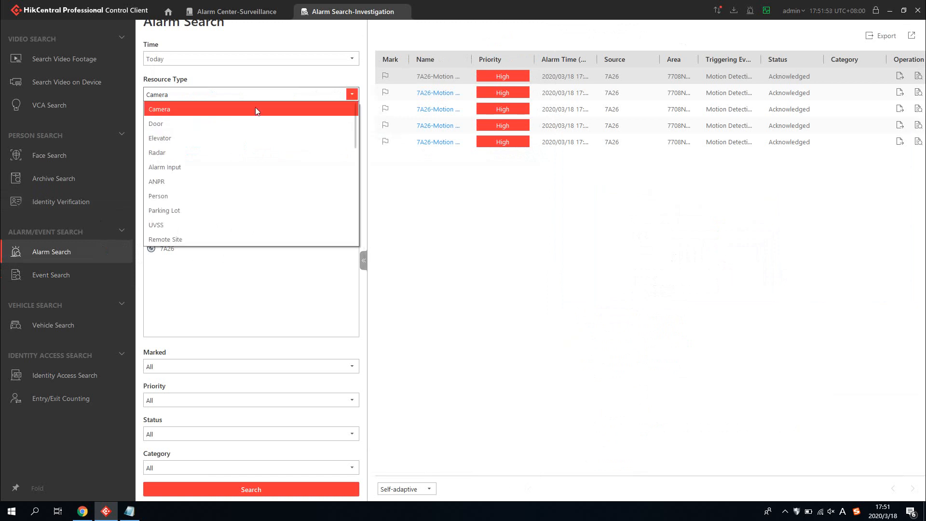
{"action": "scroll", "coordinate": [184, 159], "scroll_direction": "down", "scroll_amount": 5}
{"action": "scroll", "coordinate": [190, 195], "scroll_direction": "up", "scroll_amount": 2}
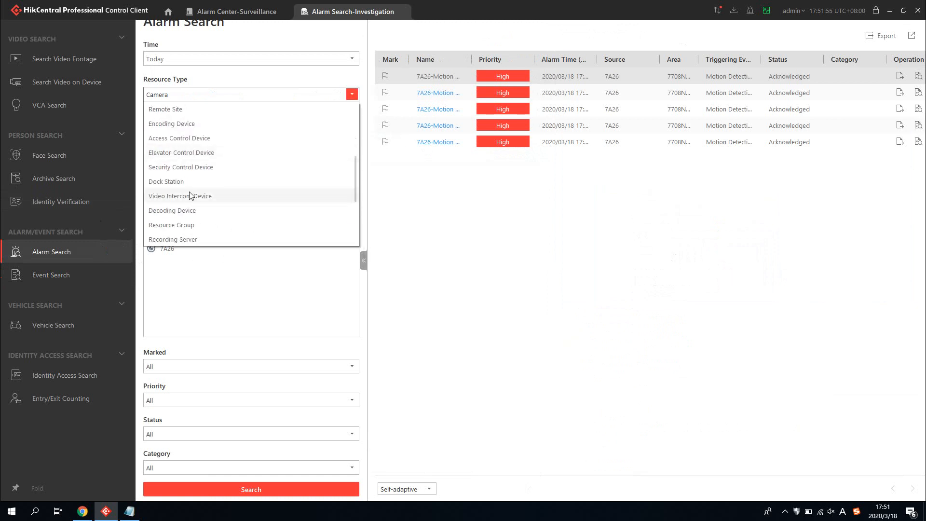
{"action": "scroll", "coordinate": [190, 195], "scroll_direction": "down", "scroll_amount": 4}
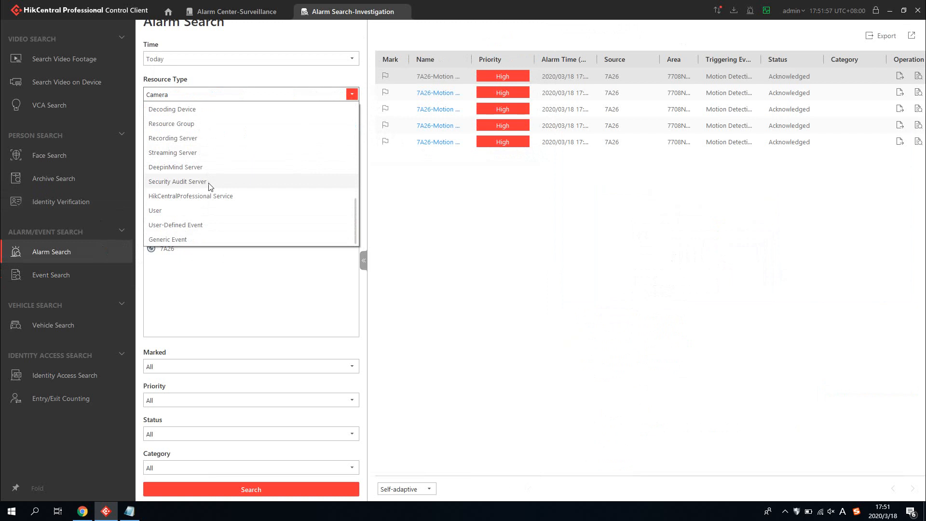
{"action": "left_click", "coordinate": [213, 225]}
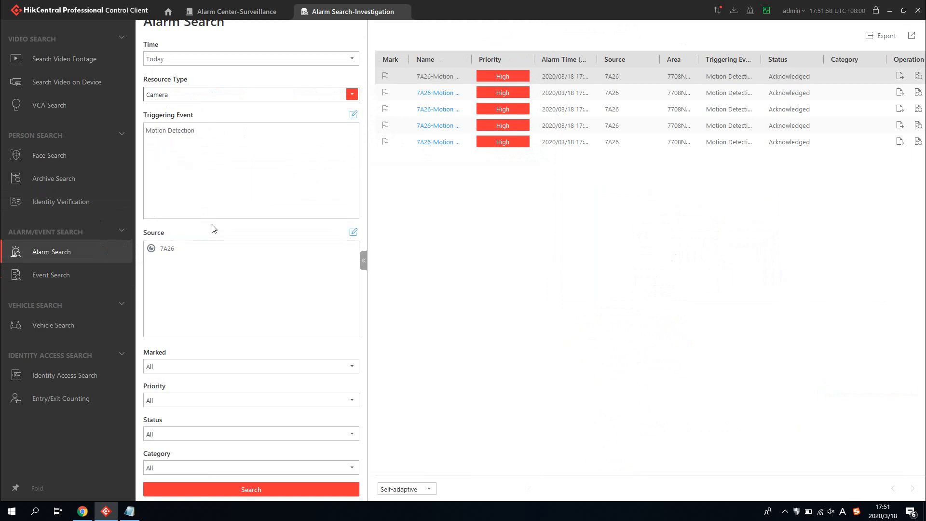
{"action": "left_click", "coordinate": [353, 232]}
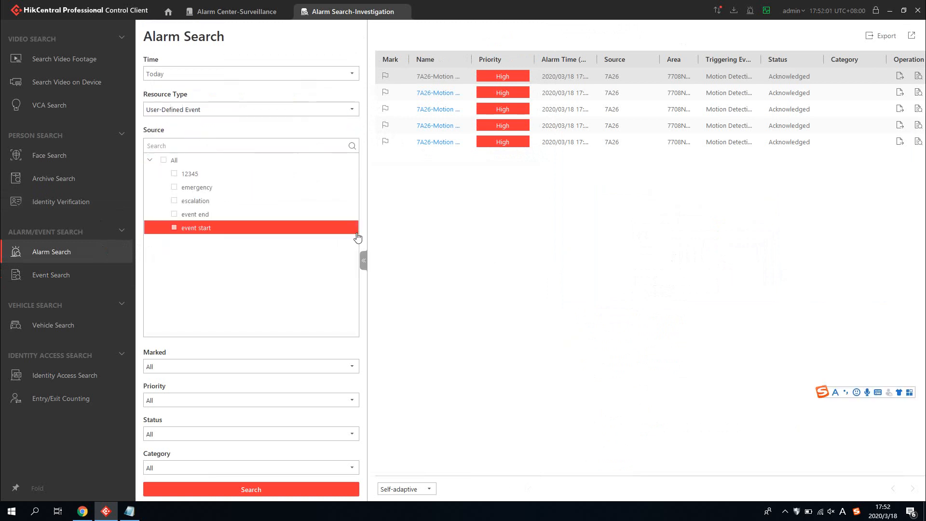
Step: Select emergency as the alarm source and search today's alarms for it
{"action": "left_click", "coordinate": [174, 188]}
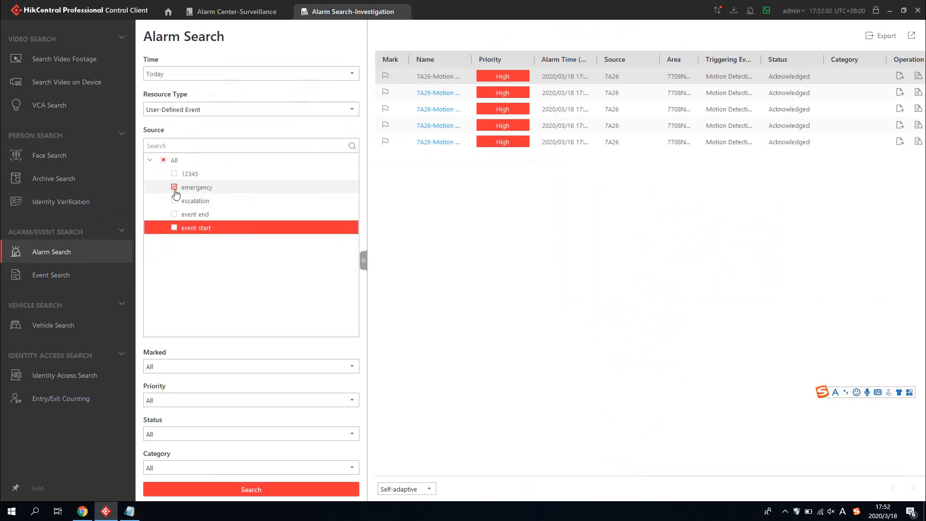
{"action": "left_click", "coordinate": [269, 495]}
{"action": "left_click", "coordinate": [269, 495]}
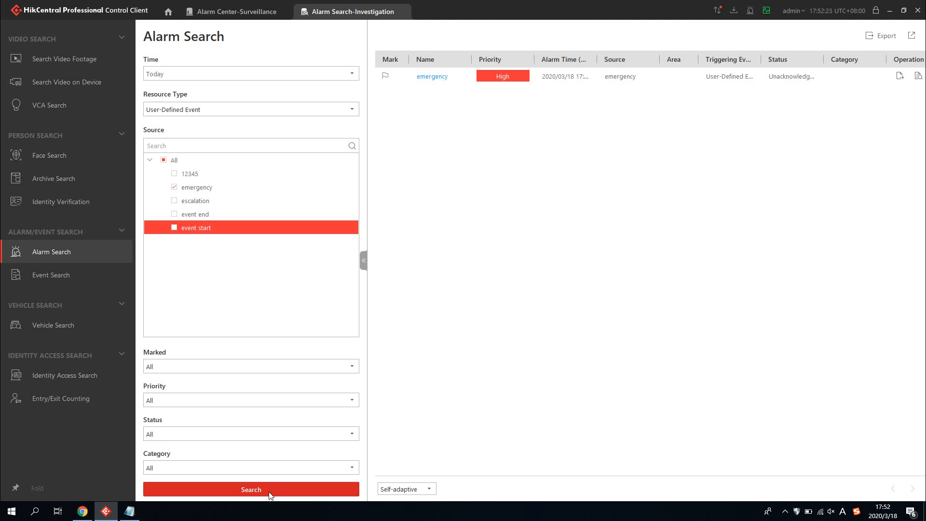
Step: Switch to the alarm list in the HikCentral Professional Web Client
{"action": "left_click", "coordinate": [83, 511]}
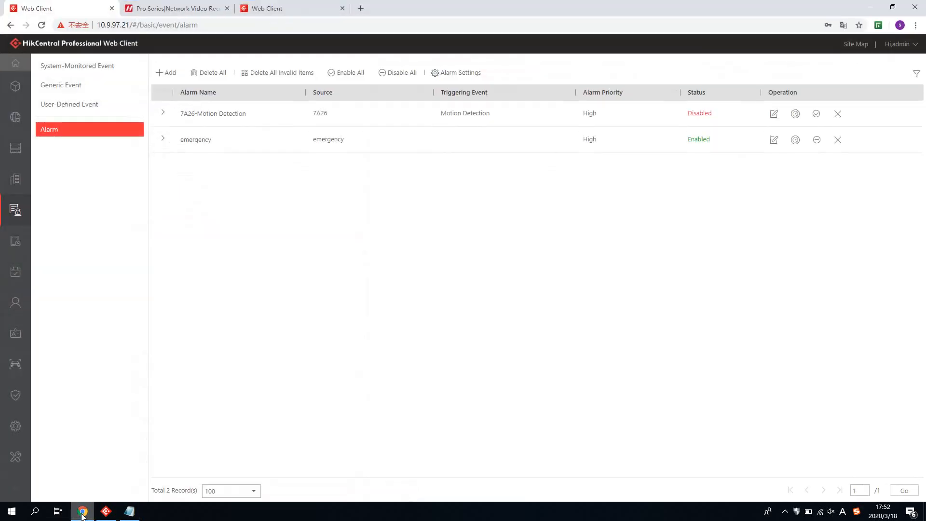
Step: Open the 7A26-Motion Detection alarm for editing and enable its Trigger User-Defined Event setting
{"action": "left_click", "coordinate": [774, 114]}
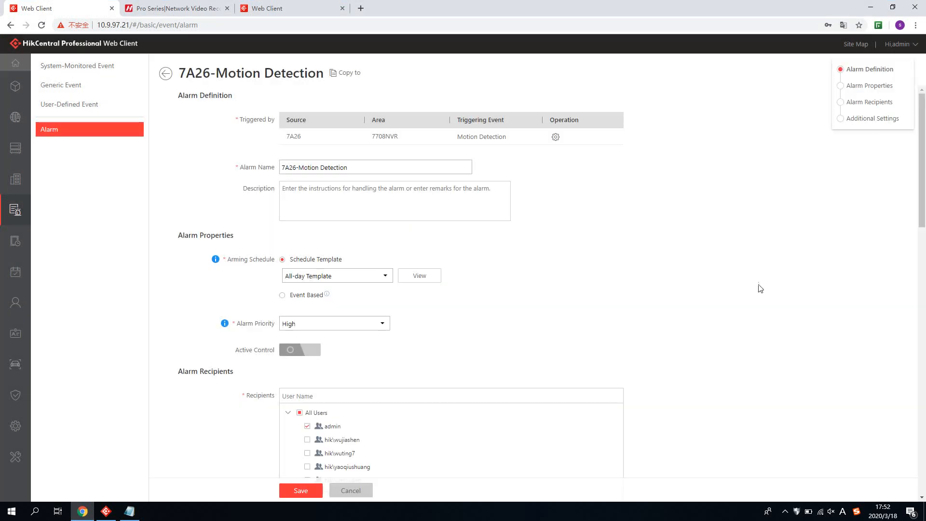
{"action": "scroll", "coordinate": [772, 314], "scroll_direction": "down", "scroll_amount": 4}
{"action": "scroll", "coordinate": [778, 332], "scroll_direction": "down", "scroll_amount": 10}
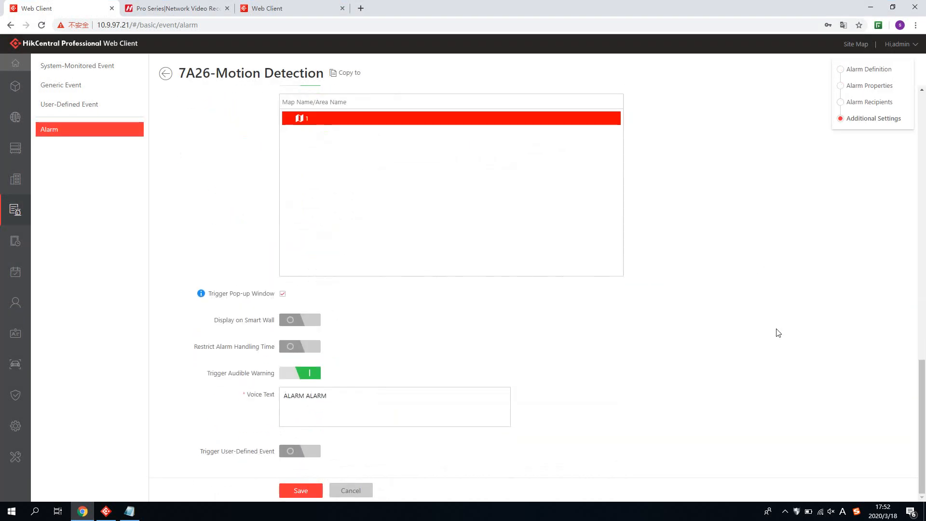
{"action": "left_click", "coordinate": [311, 451]}
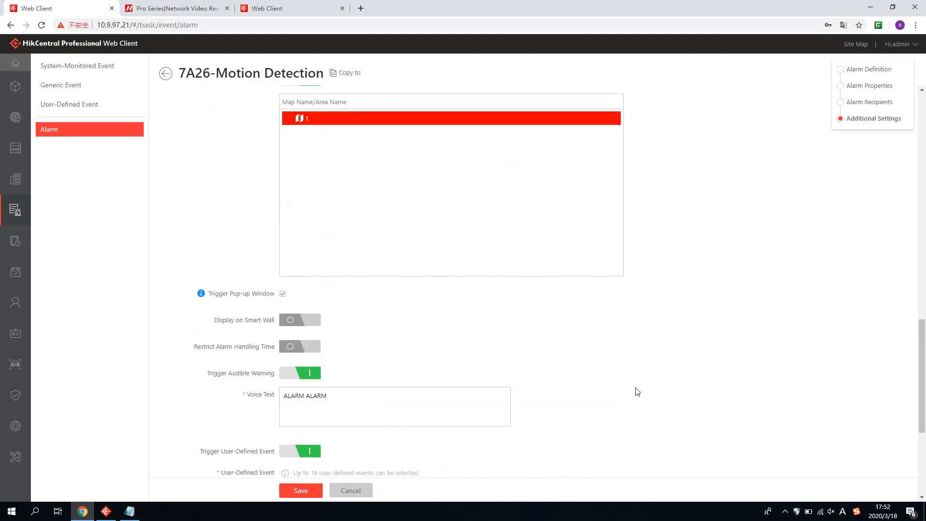
{"action": "scroll", "coordinate": [638, 391], "scroll_direction": "down", "scroll_amount": 3}
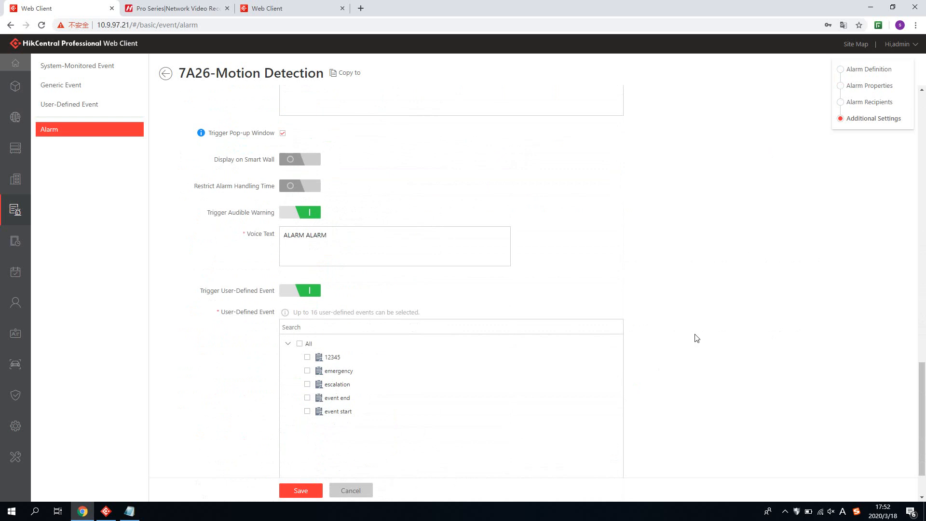
Step: Switch the alarm's arming schedule from the schedule template to Event Based
{"action": "scroll", "coordinate": [680, 277], "scroll_direction": "up", "scroll_amount": 7}
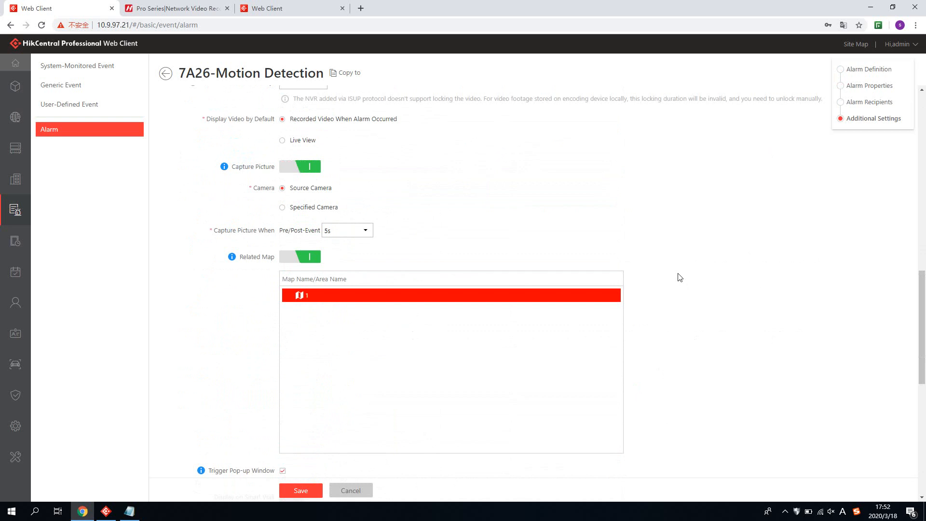
{"action": "scroll", "coordinate": [719, 254], "scroll_direction": "up", "scroll_amount": 12}
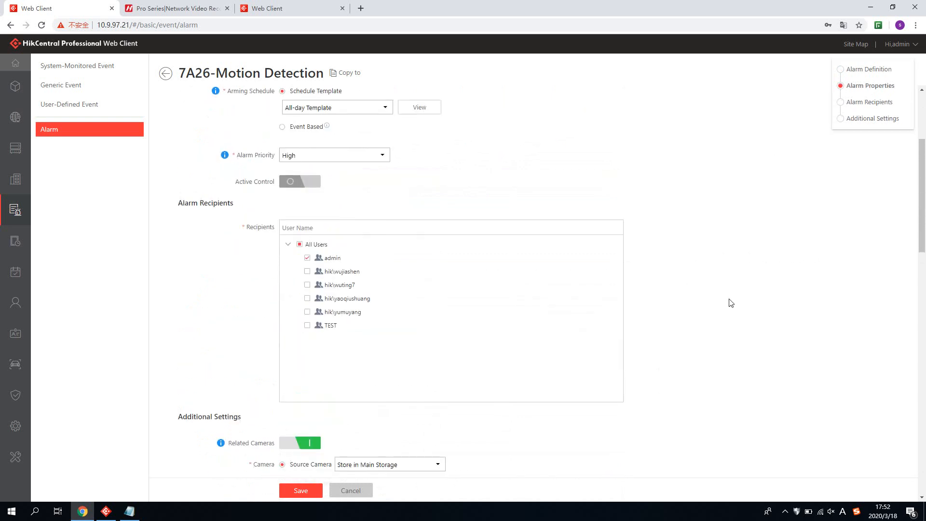
{"action": "scroll", "coordinate": [732, 303], "scroll_direction": "up", "scroll_amount": 3}
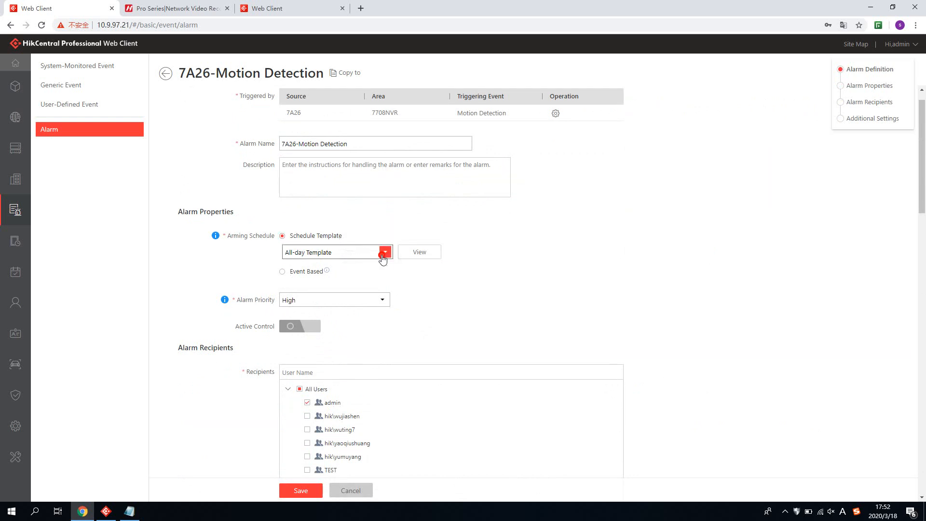
{"action": "left_click", "coordinate": [384, 253]}
{"action": "left_click", "coordinate": [539, 276]}
{"action": "left_click", "coordinate": [314, 272]}
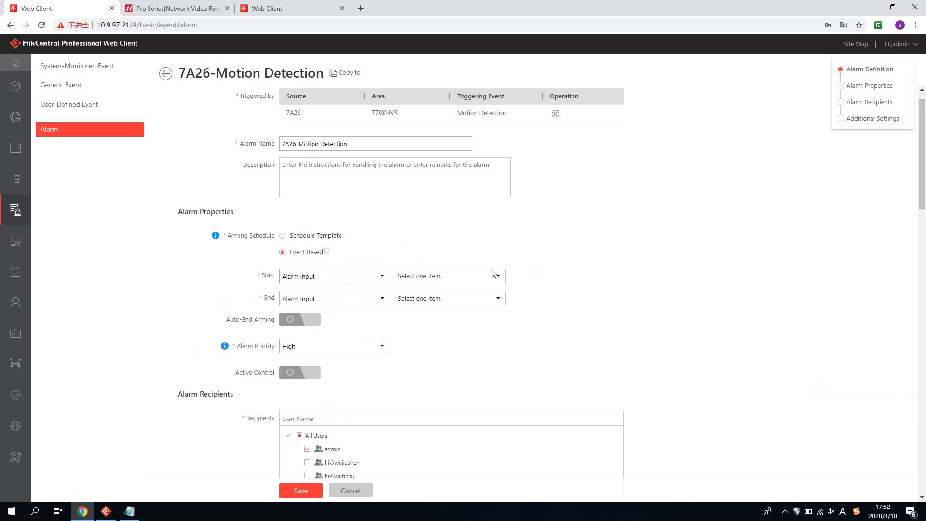
Step: Set the arming start to a User-Defined Event, using the event named "event start"
{"action": "left_click", "coordinate": [382, 278]}
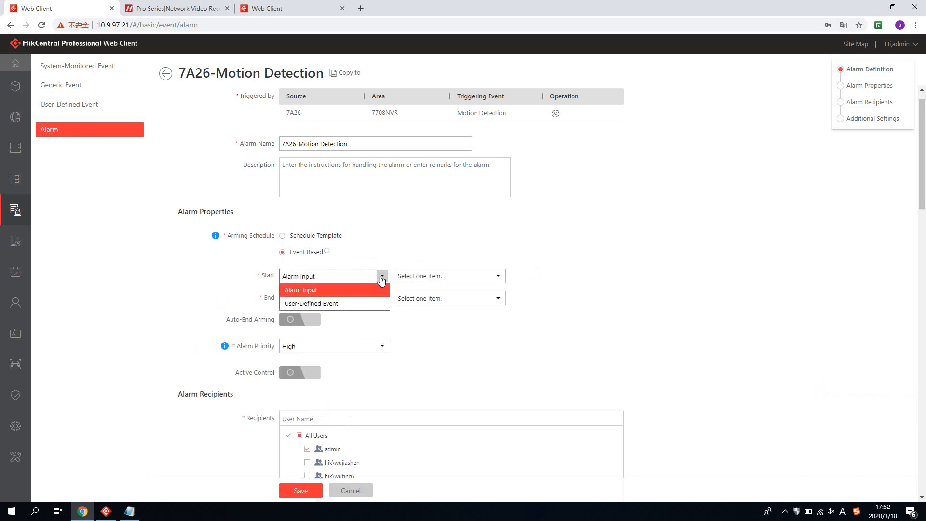
{"action": "left_click", "coordinate": [347, 304]}
{"action": "left_click", "coordinate": [483, 275]}
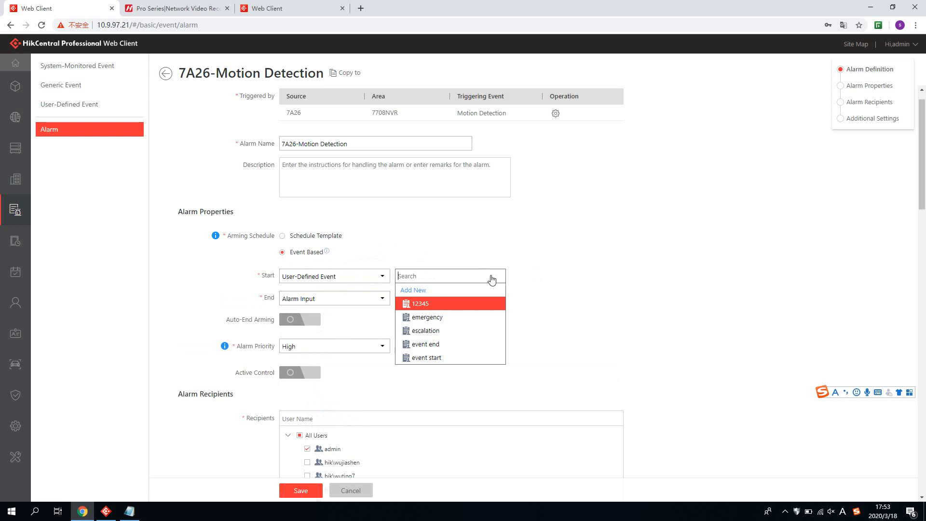
{"action": "left_click", "coordinate": [443, 358]}
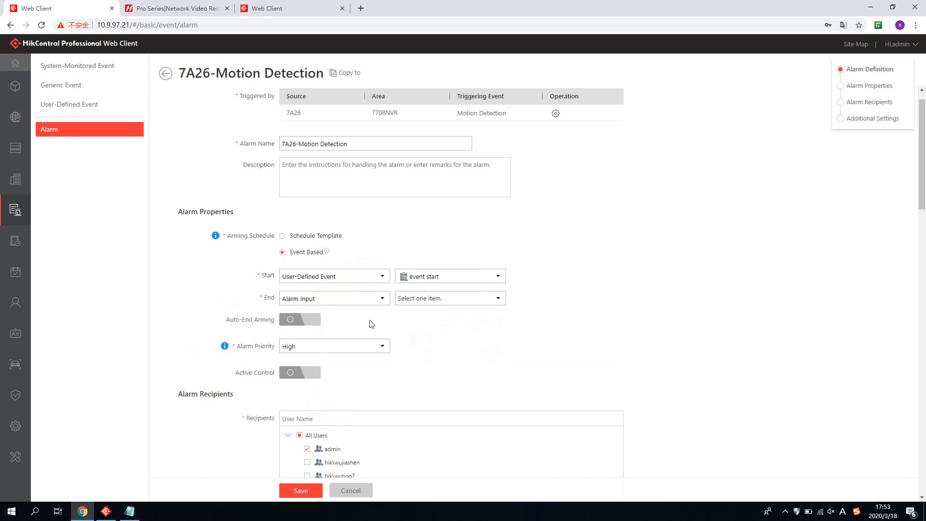
Step: Set the arming end to a User-Defined Event, using the event named "event end"
{"action": "left_click", "coordinate": [379, 301]}
{"action": "left_click", "coordinate": [346, 327]}
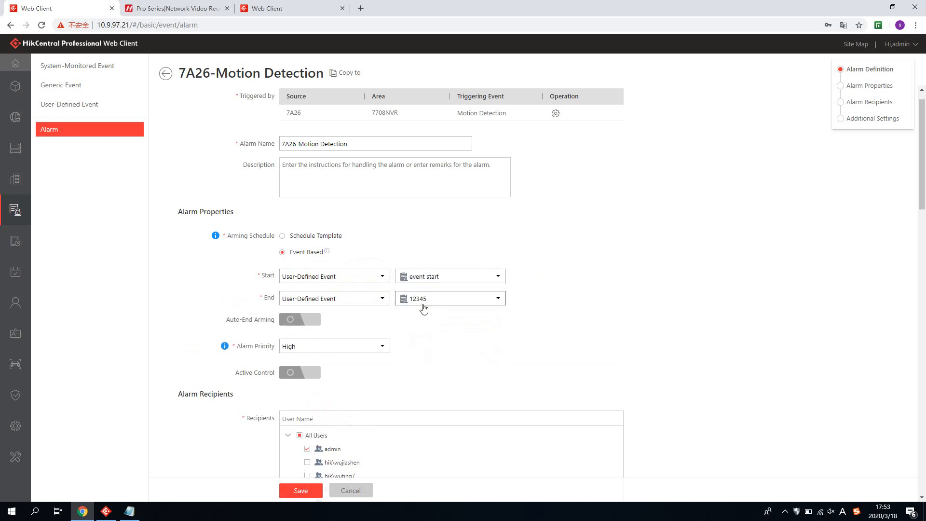
{"action": "left_click", "coordinate": [424, 300]}
{"action": "left_click", "coordinate": [437, 373]}
Step: Leave the alarm without saving and go to the Physical View configuration through the home page
{"action": "left_click", "coordinate": [166, 74]}
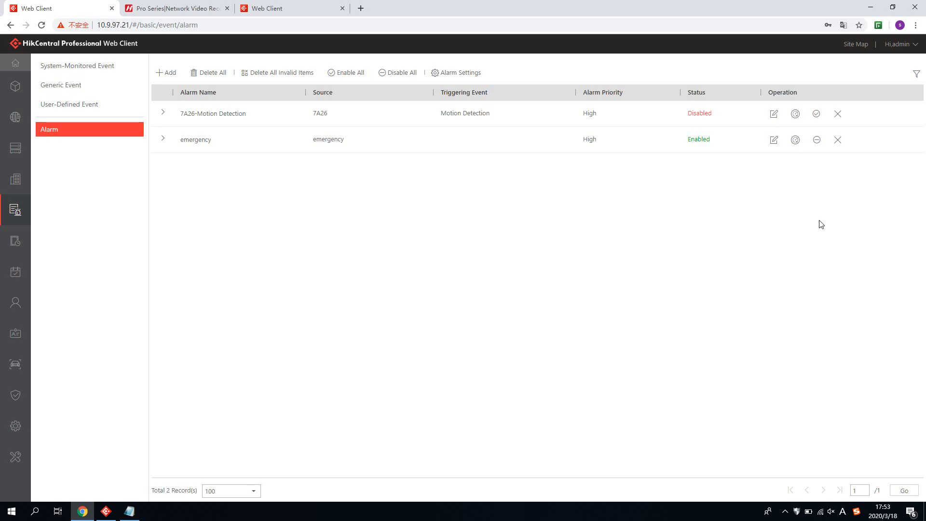
{"action": "left_click", "coordinate": [15, 63]}
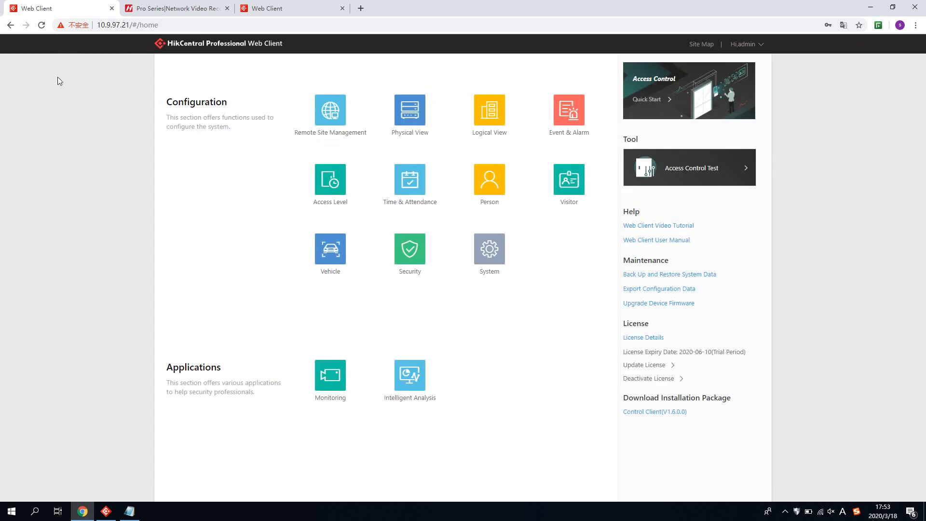
{"action": "left_click", "coordinate": [406, 114]}
Step: Open the PowerPoint presentation "HikCentral Professional Introduction 1.6" from the desktop folder "TEMP HCP V1.6操作PPT评审" and dismiss the document recovery list
{"action": "left_click", "coordinate": [11, 511]}
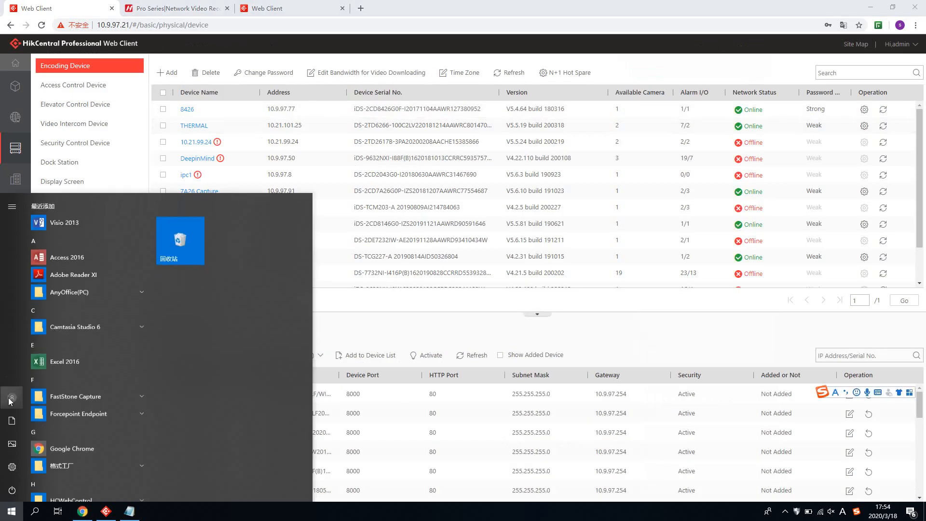
{"action": "left_click", "coordinate": [12, 420]}
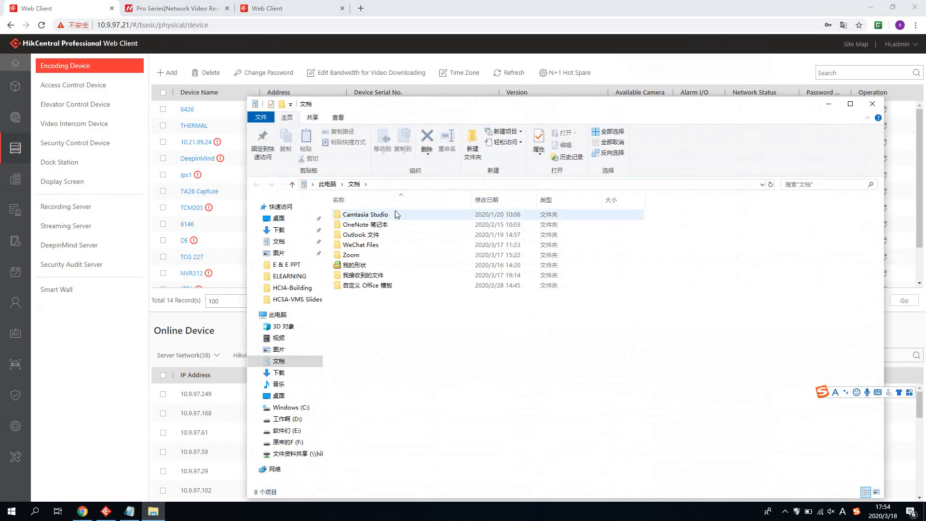
{"action": "left_click", "coordinate": [852, 104]}
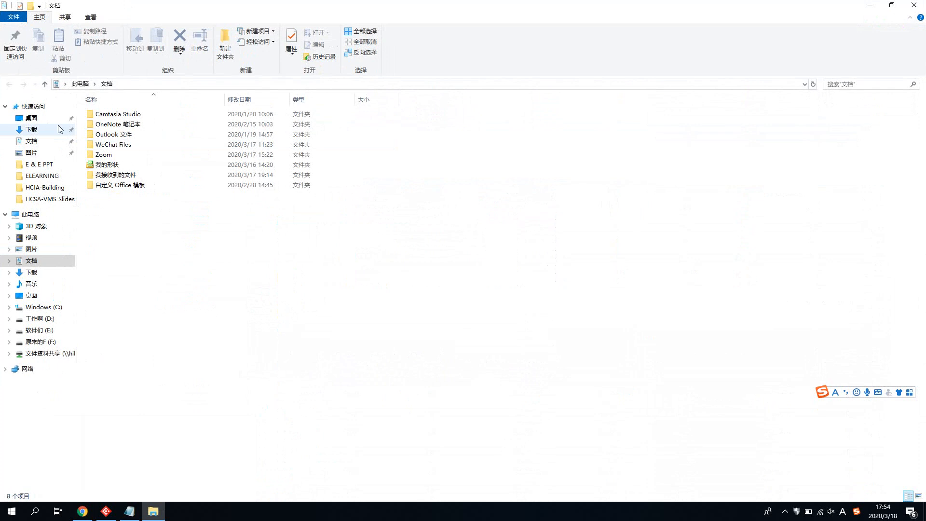
{"action": "left_click", "coordinate": [31, 117]}
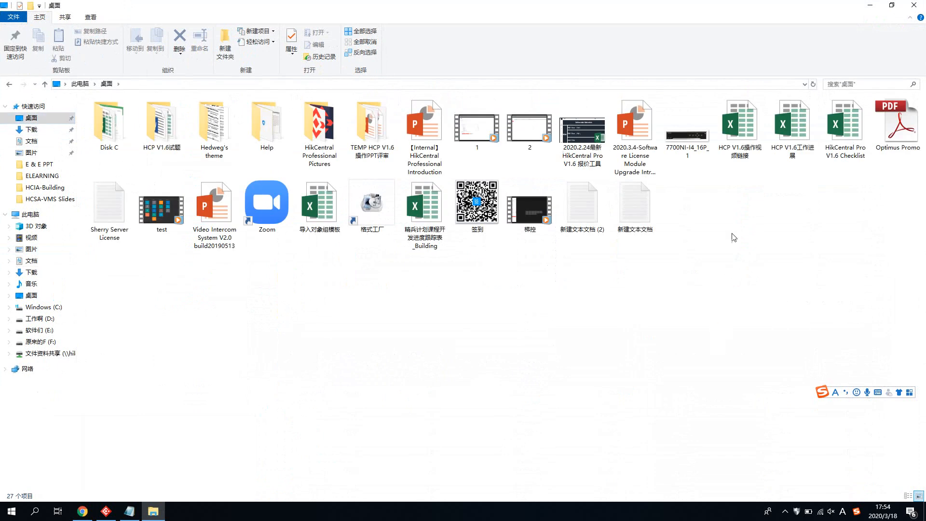
{"action": "double_click", "coordinate": [371, 126]}
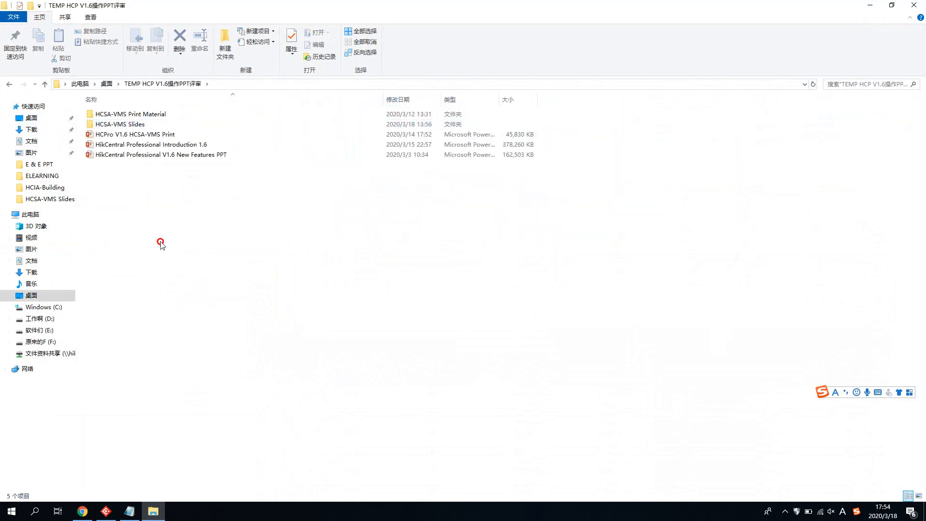
{"action": "double_click", "coordinate": [157, 147]}
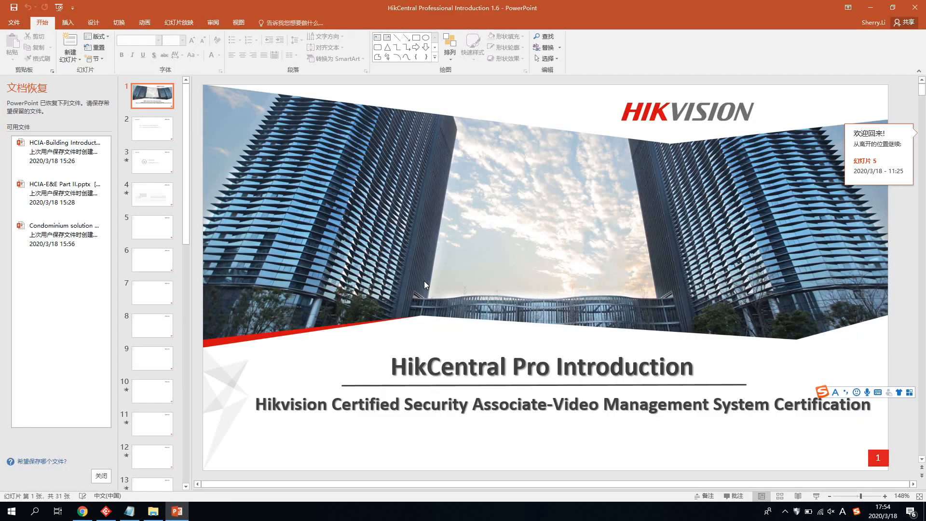
{"action": "left_click", "coordinate": [103, 473]}
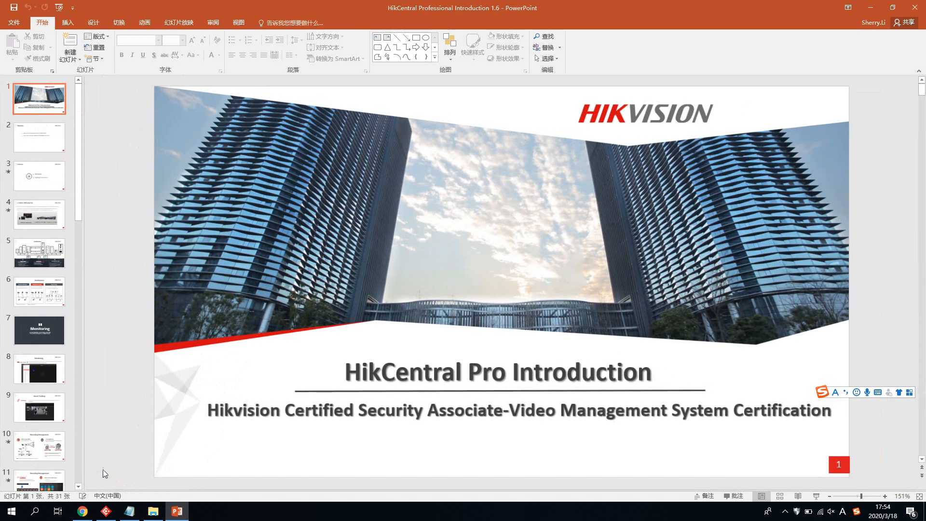
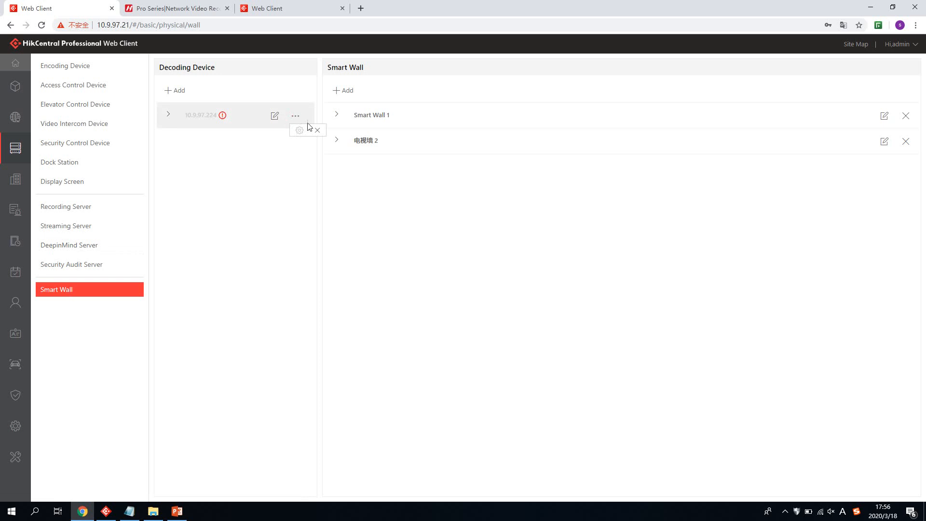
Step: Delete the existing decoding device 10.9.97.224 from the Smart Wall configuration
{"action": "left_click", "coordinate": [318, 130]}
{"action": "left_click", "coordinate": [455, 310]}
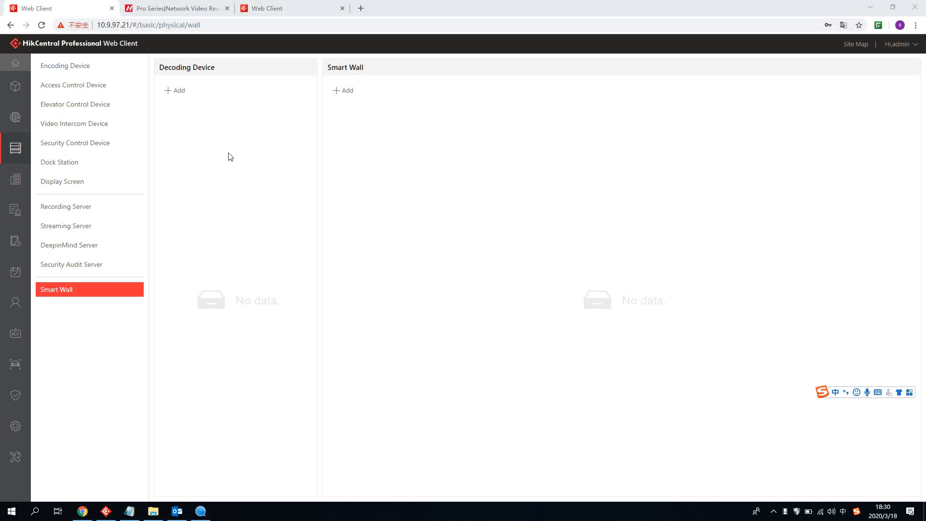
Step: Add the online decoding device 10.9.97.224 from the server network, entering the device password
{"action": "left_click", "coordinate": [160, 90]}
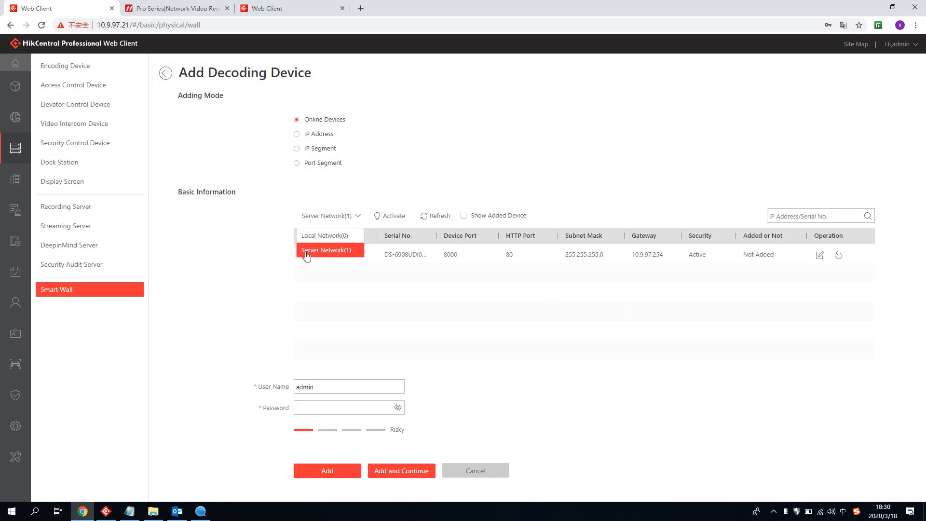
{"action": "left_click", "coordinate": [305, 254]}
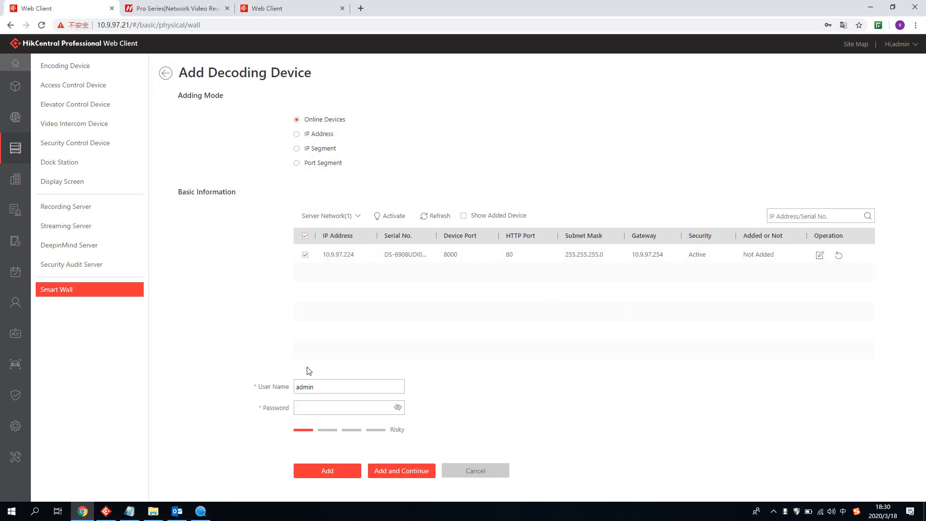
{"action": "left_click", "coordinate": [306, 403]}
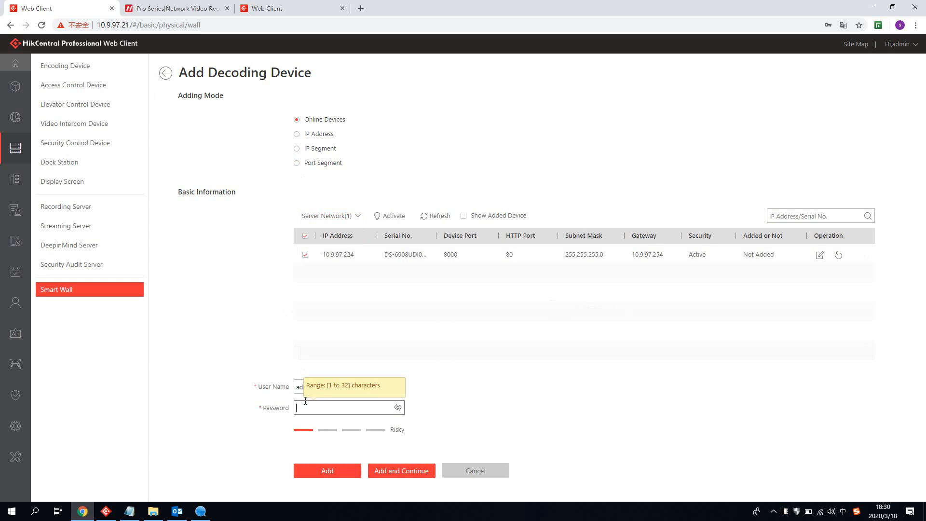
{"action": "type", "text": "••••••••"}
{"action": "left_click", "coordinate": [346, 476]}
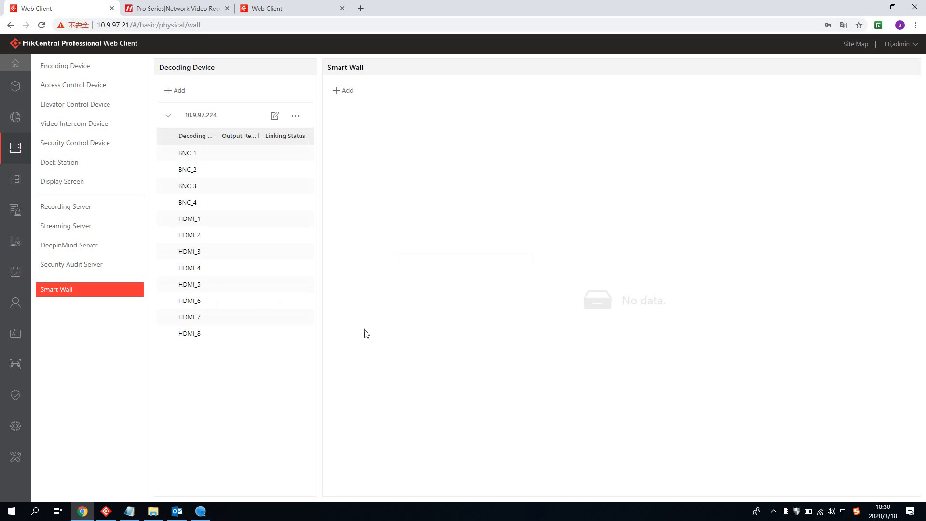
Step: Create a smart wall named Smart Wall 1 with 2 rows and 2 columns
{"action": "left_click", "coordinate": [343, 92]}
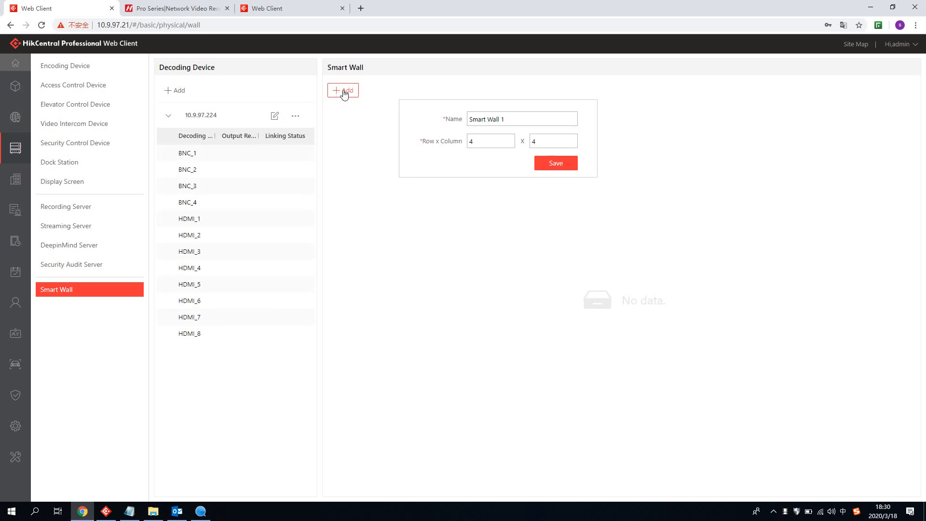
{"action": "left_click", "coordinate": [483, 140]}
{"action": "key", "text": "BackSpace"}
{"action": "type", "text": "2"}
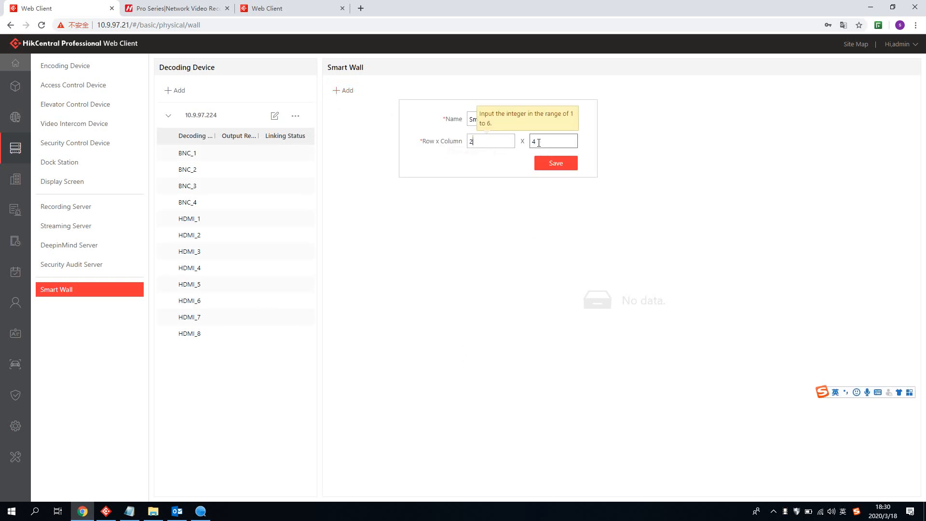
{"action": "left_click", "coordinate": [539, 143]}
{"action": "key", "text": "BackSpace"}
{"action": "type", "text": "2"}
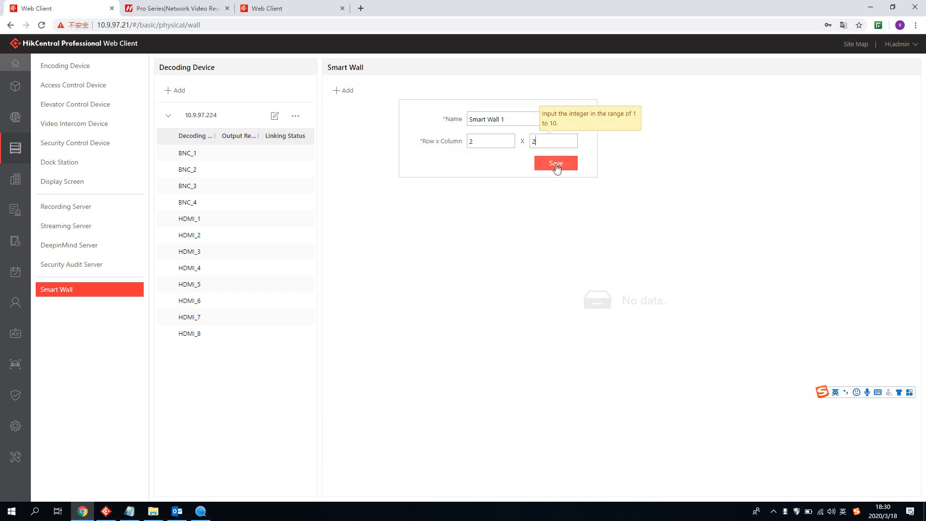
{"action": "left_click", "coordinate": [556, 164]}
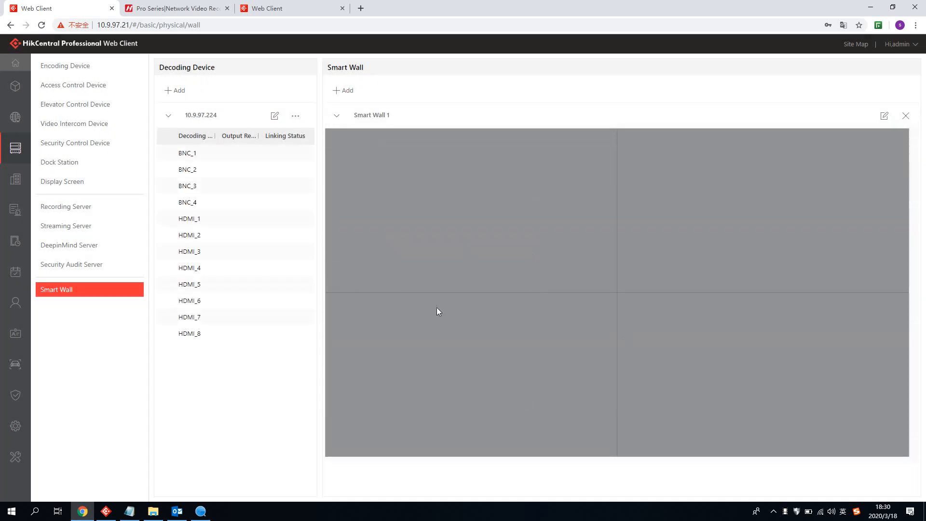
Step: Link decoding outputs HDMI_1 and HDMI_2 to the upper windows of Smart Wall 1, and HDMI_3 and HDMI_4 to the lower ones, left to right
{"action": "left_click_drag", "start_coordinate": [208, 221], "coordinate": [421, 221]}
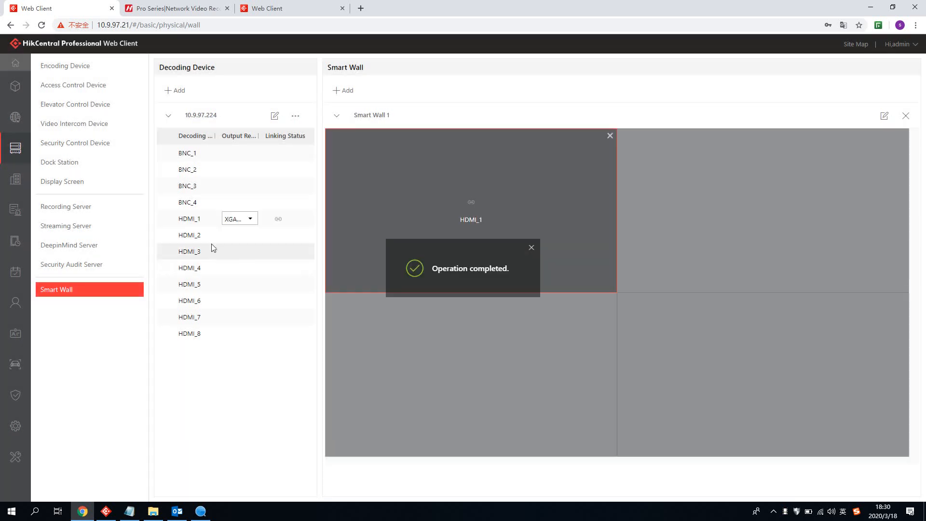
{"action": "left_click_drag", "start_coordinate": [198, 236], "coordinate": [714, 245]}
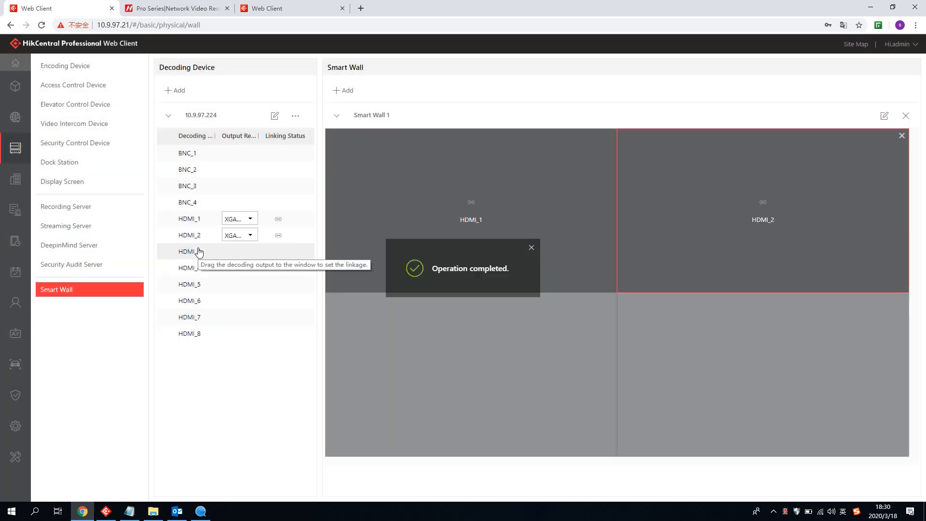
{"action": "left_click_drag", "start_coordinate": [189, 252], "coordinate": [404, 357]}
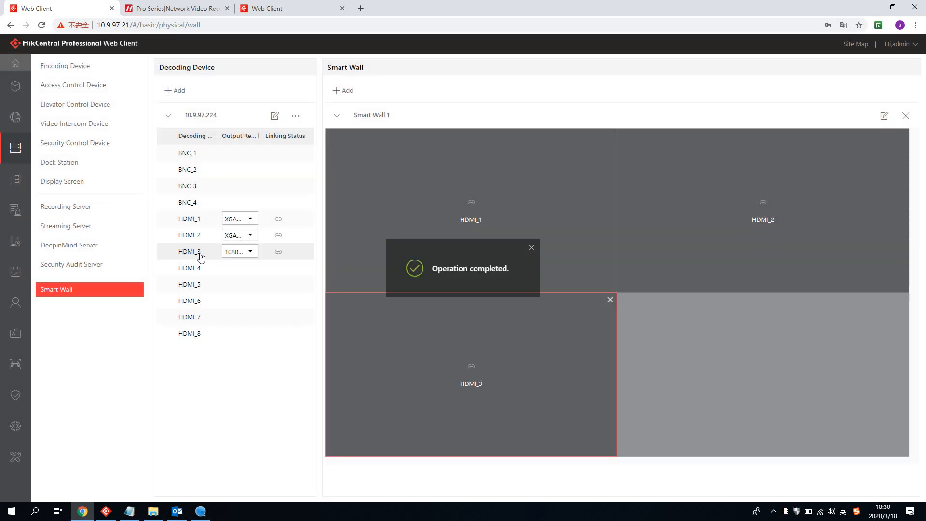
{"action": "left_click_drag", "start_coordinate": [195, 271], "coordinate": [670, 338]}
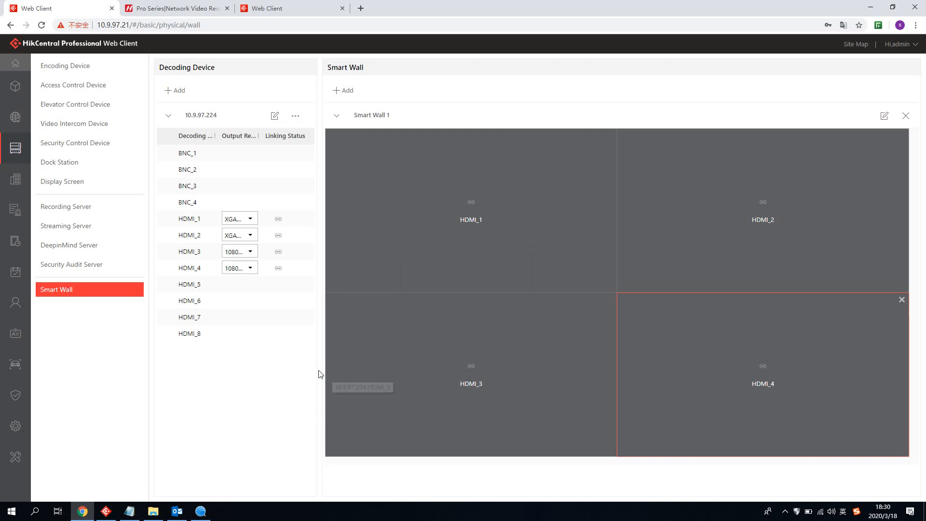
Step: Switch to the HikCentral Control Client, update its resources and close the Vehicle Analysis, Vehicle Search and Alarm Center pages
{"action": "left_click", "coordinate": [110, 513]}
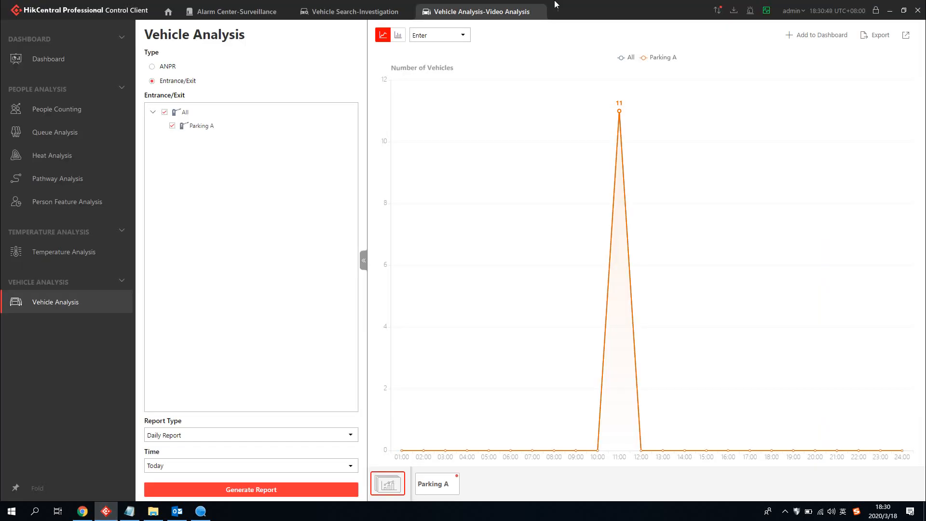
{"action": "left_click", "coordinate": [716, 11]}
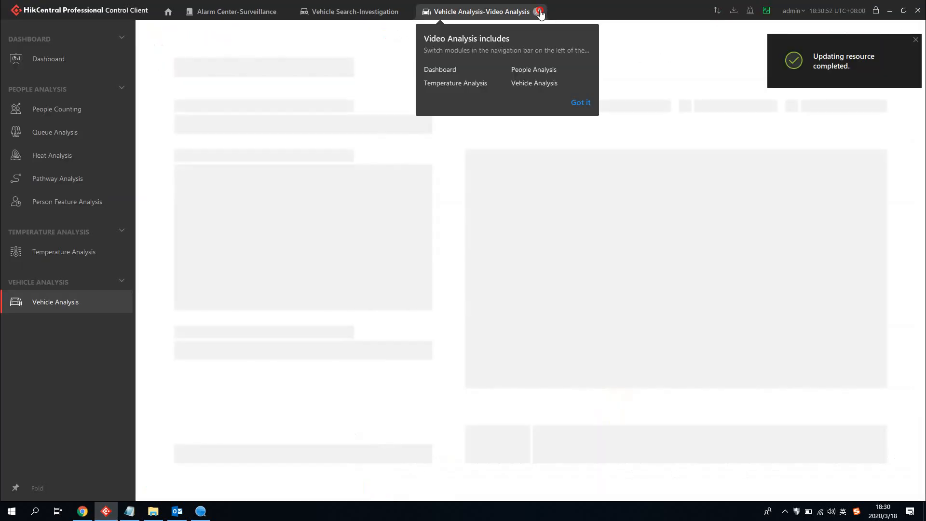
{"action": "left_click", "coordinate": [541, 12]}
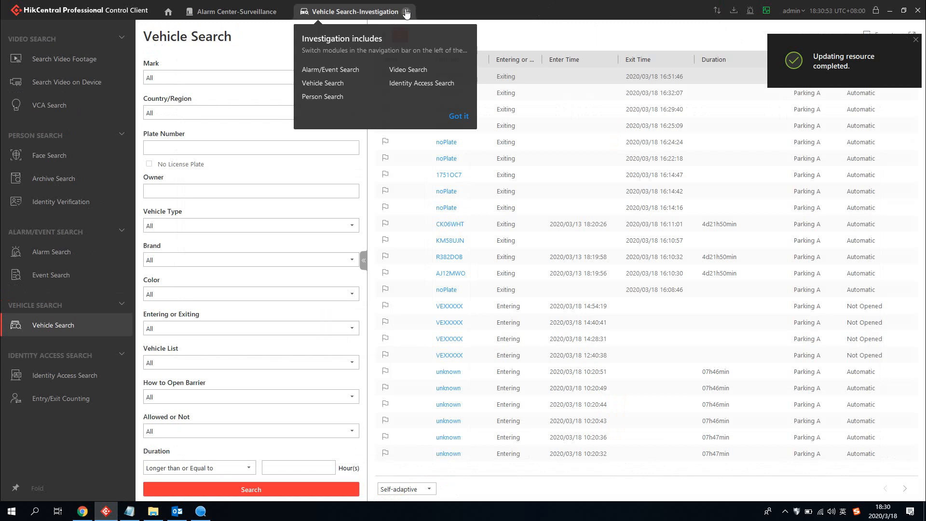
{"action": "left_click", "coordinate": [407, 12]}
{"action": "left_click", "coordinate": [287, 12]}
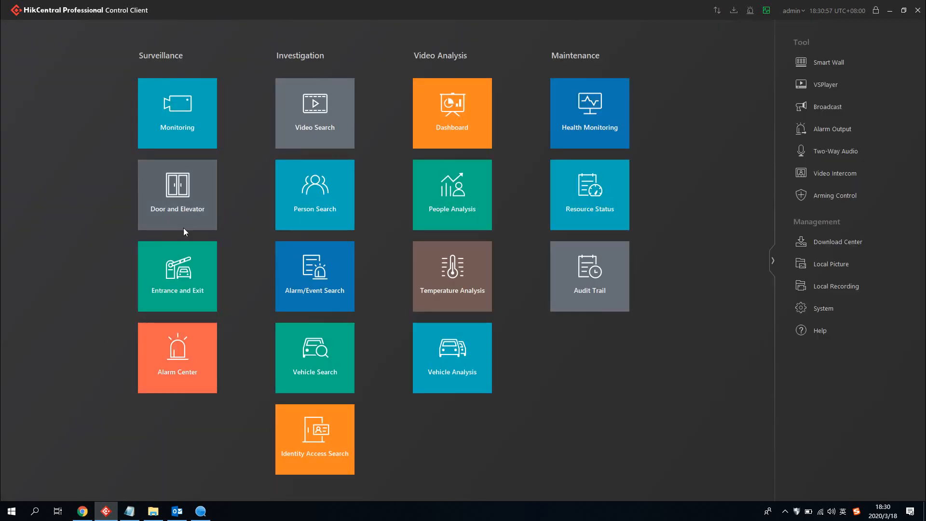
Step: Add the Smart Wall tool to the home page as a tile
{"action": "left_click", "coordinate": [818, 62]}
{"action": "left_click", "coordinate": [623, 24]}
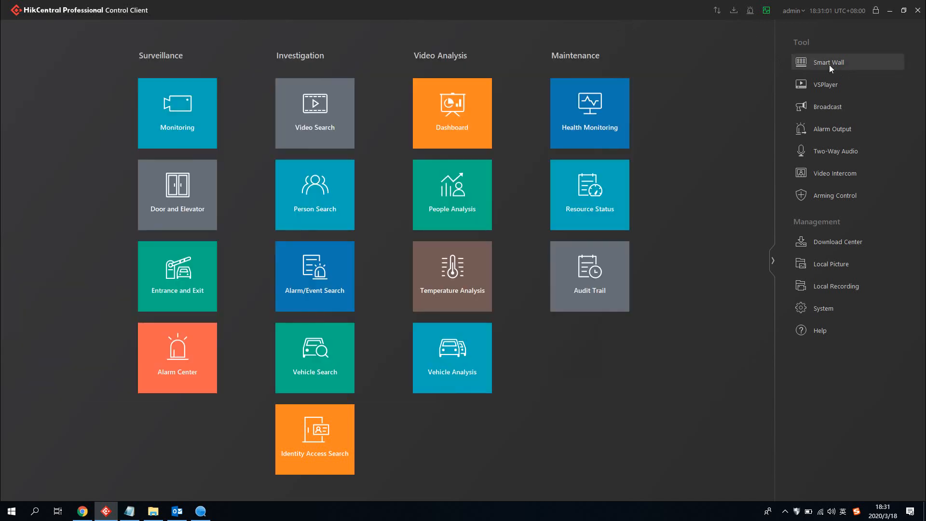
{"action": "left_click_drag", "start_coordinate": [827, 63], "coordinate": [629, 117]}
Step: Open Smart Wall from the home page, maximize its window and expand the camera resource list
{"action": "left_click", "coordinate": [622, 100]}
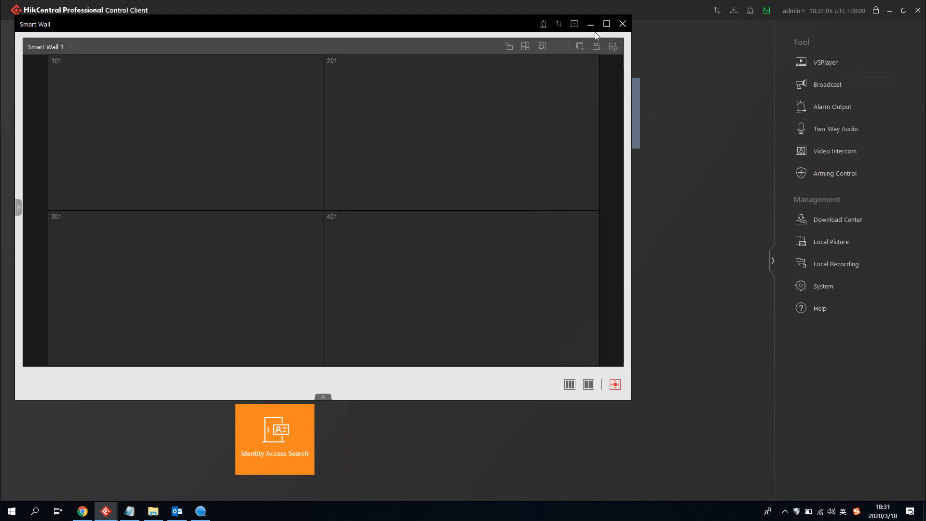
{"action": "left_click", "coordinate": [607, 24]}
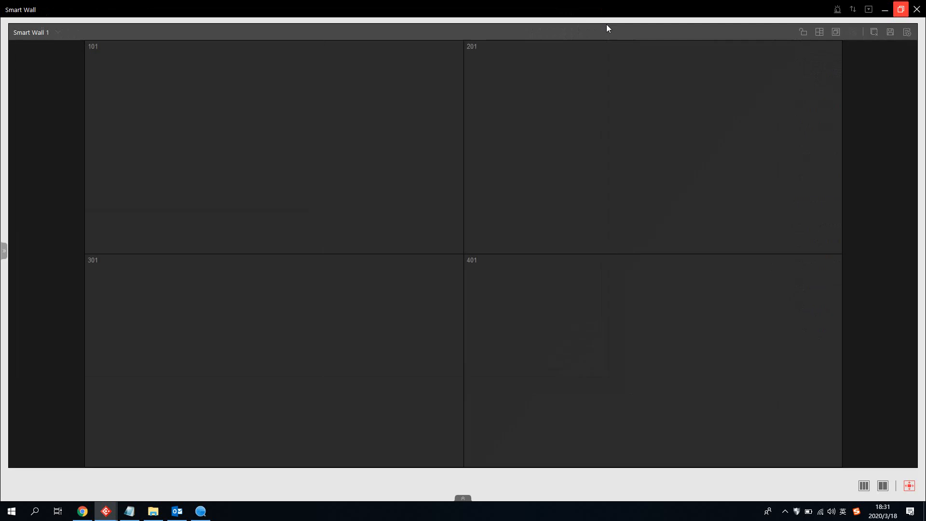
{"action": "left_click", "coordinate": [5, 252]}
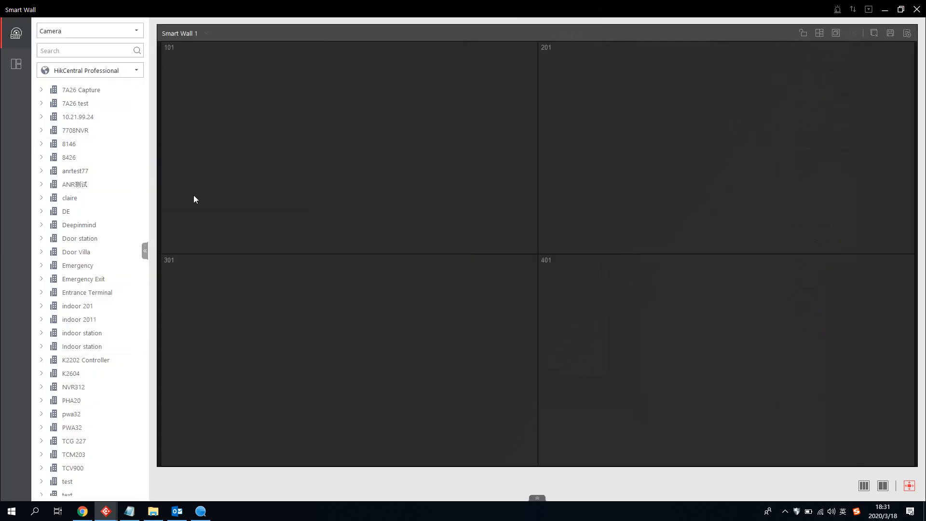
Step: Show camera 7A26 of 7708NVR in window 101 of Smart Wall 1 and expand the preview and PTZ area
{"action": "left_click", "coordinate": [341, 170]}
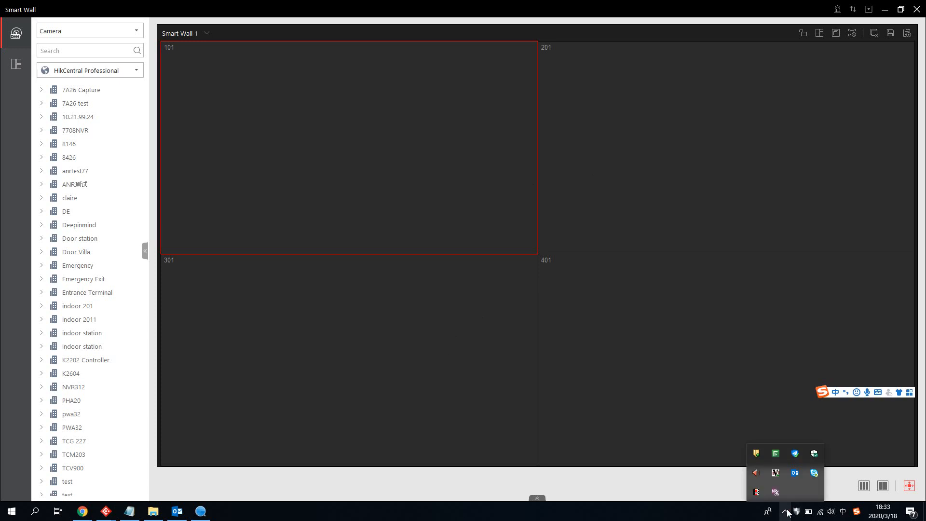
{"action": "left_click", "coordinate": [757, 495]}
{"action": "left_click", "coordinate": [41, 133]}
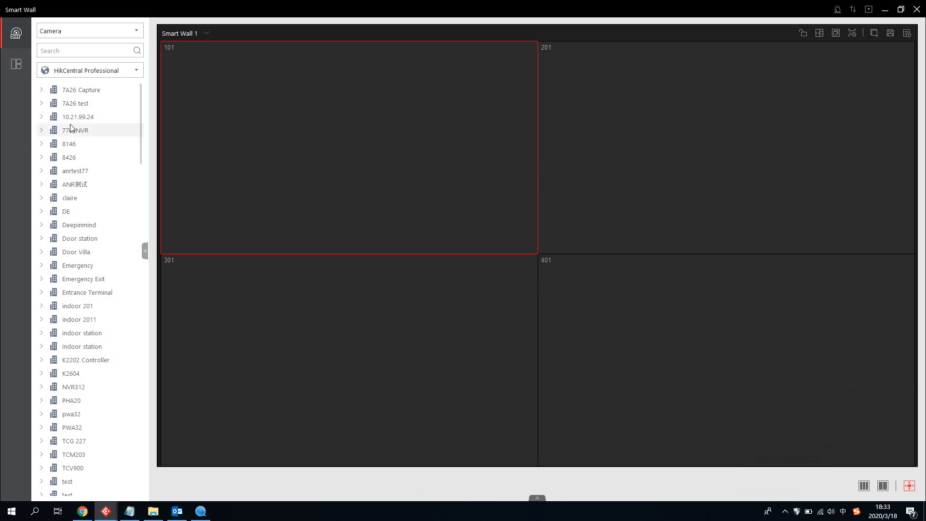
{"action": "left_click", "coordinate": [79, 147]}
{"action": "left_click_drag", "start_coordinate": [79, 147], "coordinate": [316, 117]}
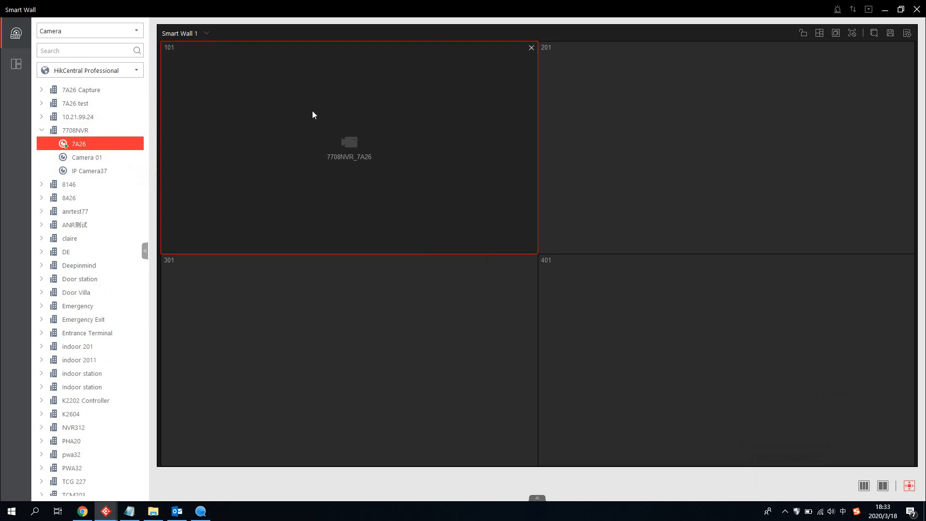
{"action": "left_click", "coordinate": [537, 499]}
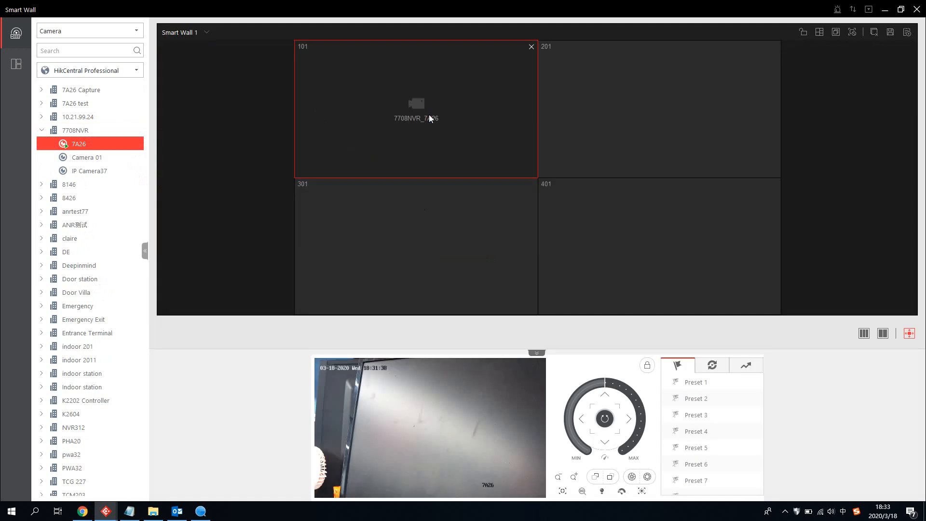
Step: Switch window 101 to playback, try dividing it into four, and return it to live view
{"action": "left_click", "coordinate": [538, 491]}
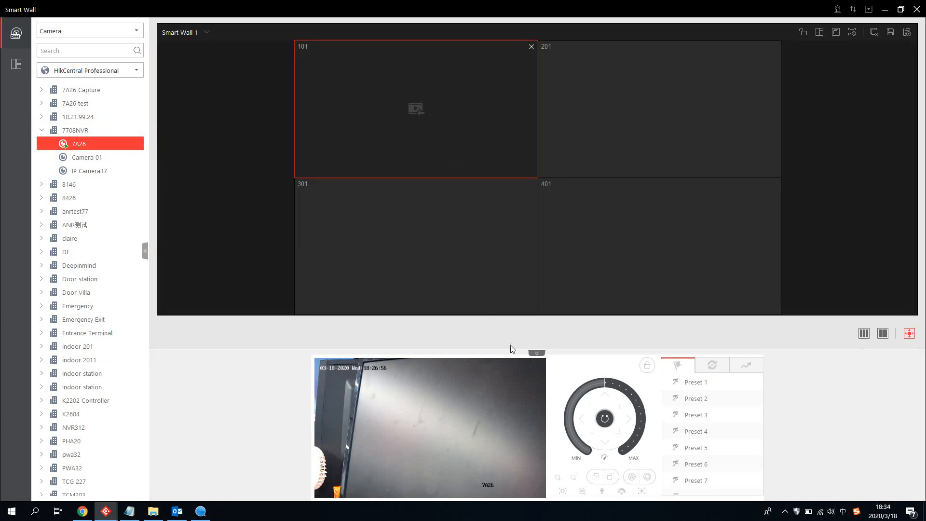
{"action": "left_click", "coordinate": [833, 34]}
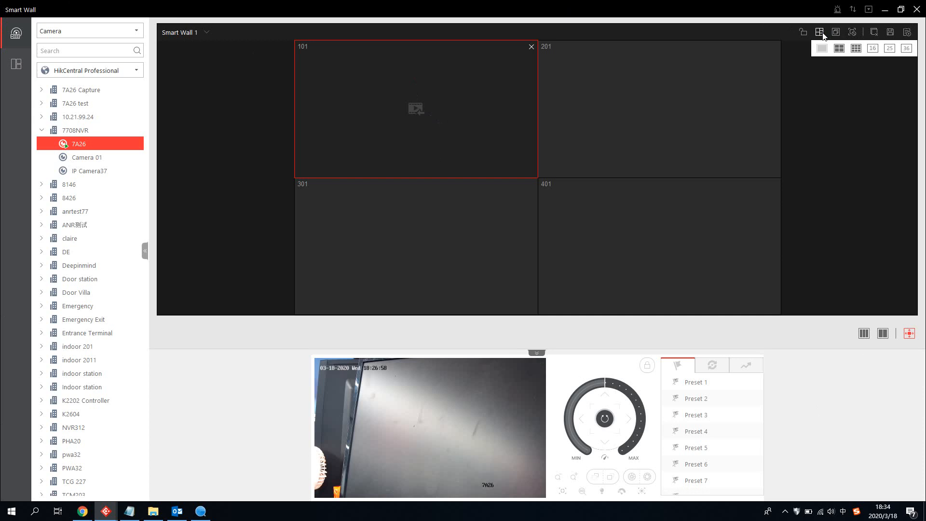
{"action": "left_click", "coordinate": [842, 48]}
{"action": "left_click", "coordinate": [537, 492]}
{"action": "left_click", "coordinate": [537, 492]}
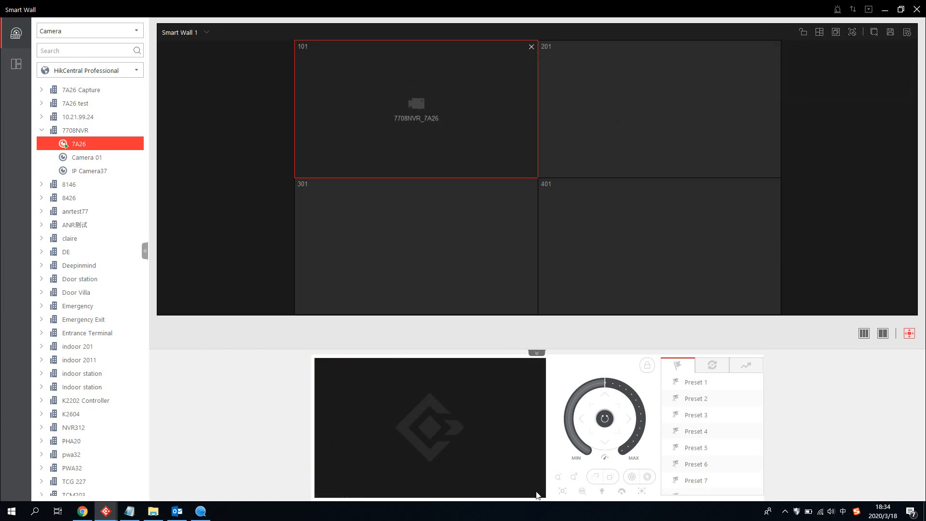
Step: Divide window 101 into 4 and then 16 sub-windows, and restore it to a single window
{"action": "left_click", "coordinate": [820, 32]}
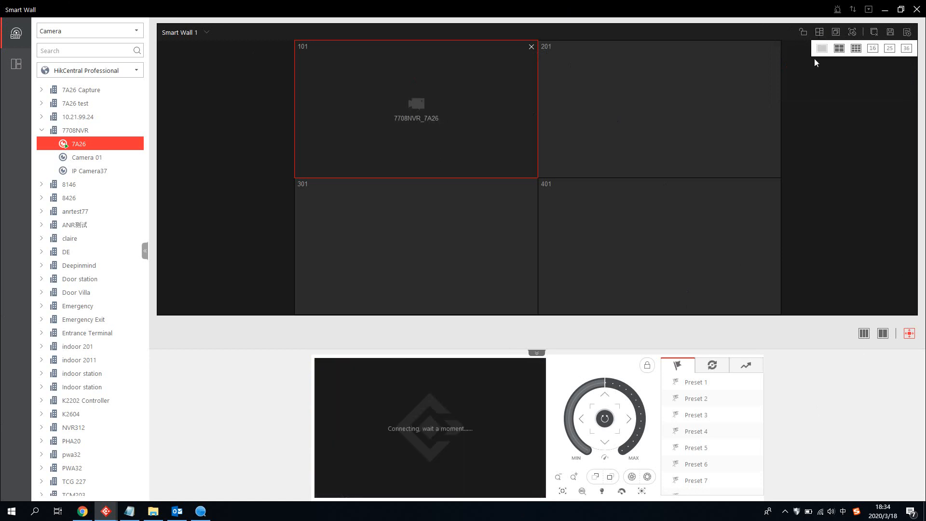
{"action": "left_click", "coordinate": [840, 49]}
{"action": "left_click", "coordinate": [871, 50]}
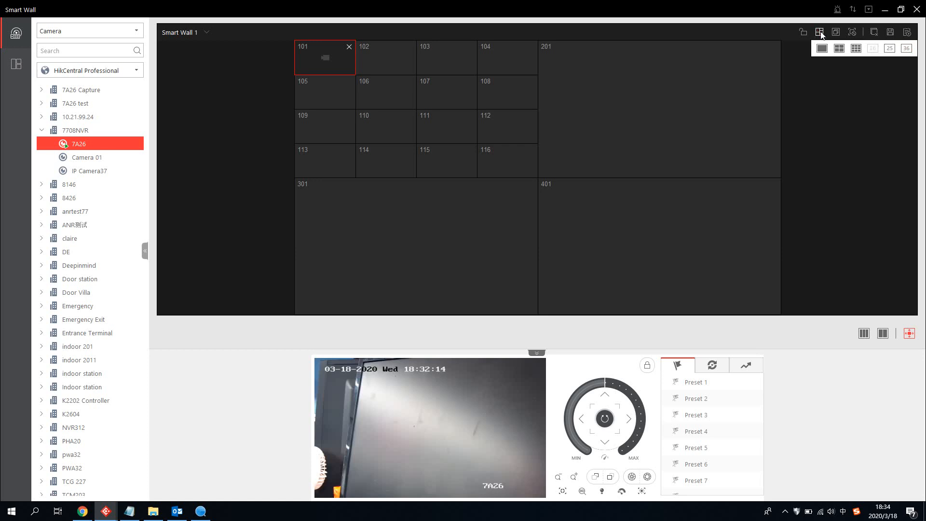
{"action": "left_click", "coordinate": [823, 48]}
Step: Draw a floating window across the four wall windows, move it towards window 101 and close it
{"action": "left_click", "coordinate": [836, 32]}
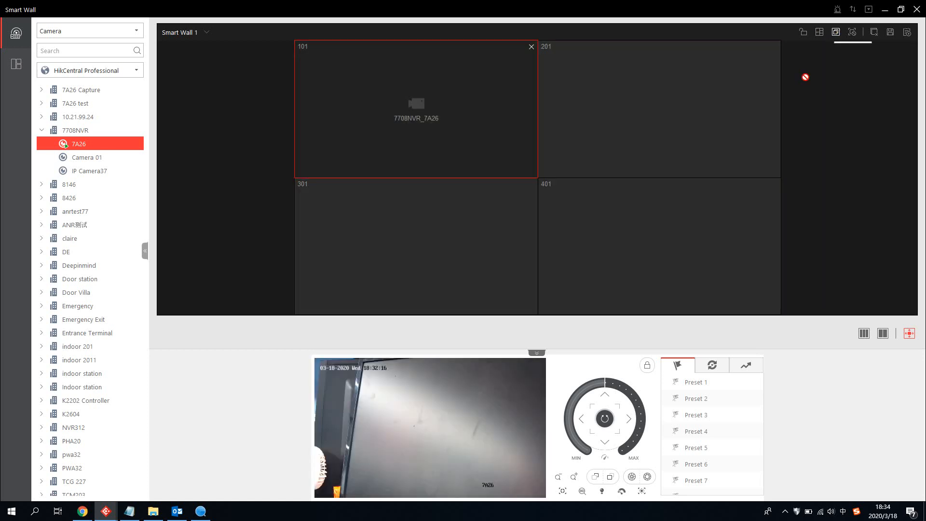
{"action": "left_click_drag", "start_coordinate": [430, 83], "coordinate": [680, 244]}
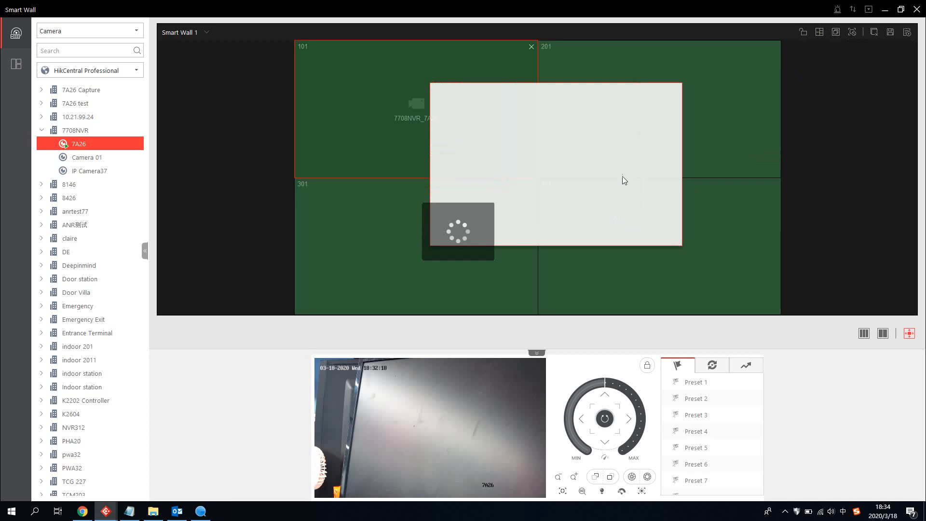
{"action": "left_click_drag", "start_coordinate": [620, 166], "coordinate": [517, 157]}
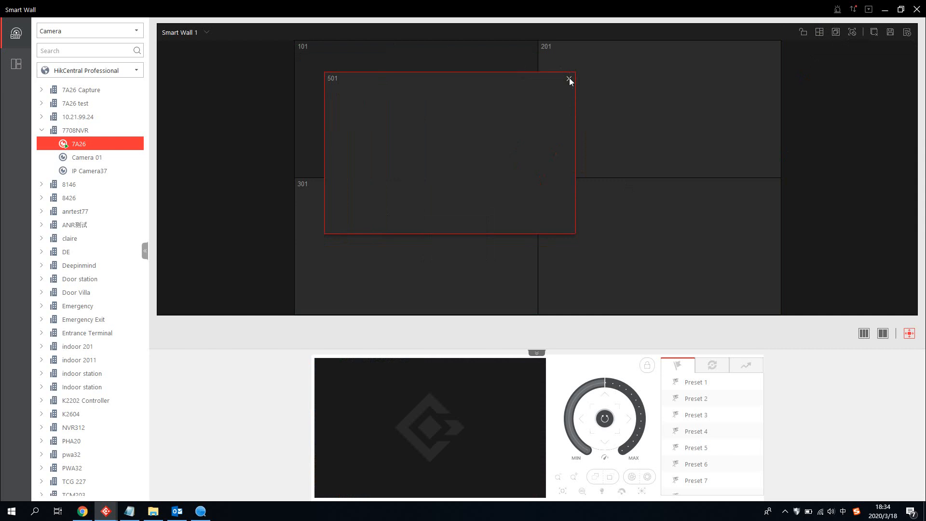
{"action": "left_click", "coordinate": [610, 128]}
{"action": "left_click", "coordinate": [514, 113]}
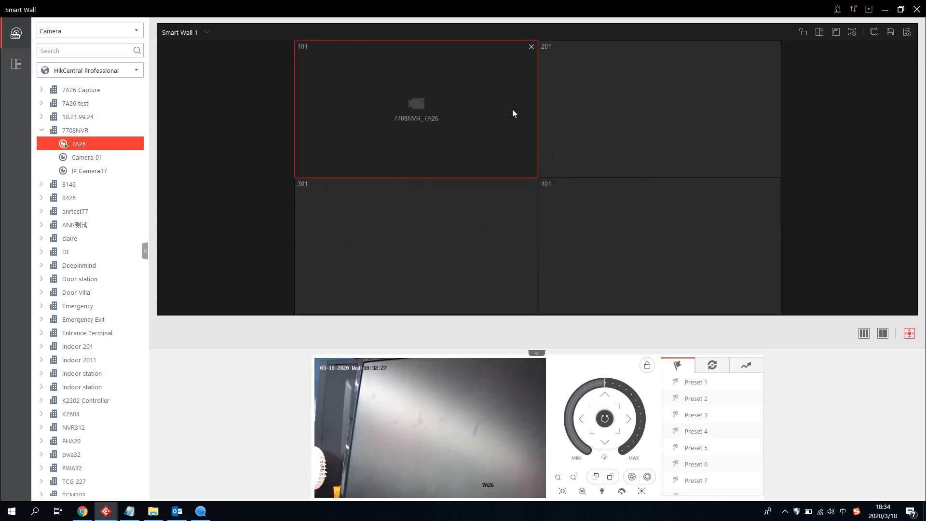
{"action": "left_click", "coordinate": [890, 33]}
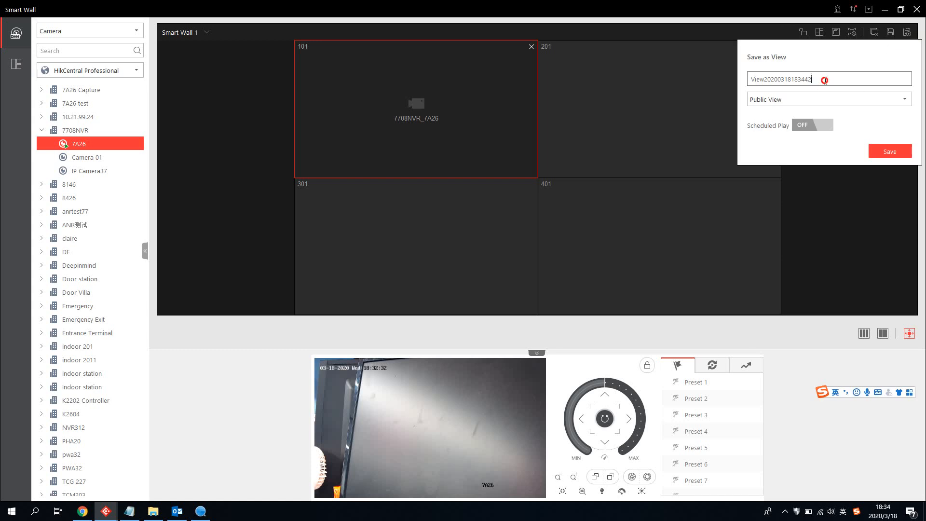
{"action": "left_click_drag", "start_coordinate": [824, 79], "coordinate": [767, 83]}
{"action": "type", "text": "1"}
{"action": "left_click", "coordinate": [859, 99]}
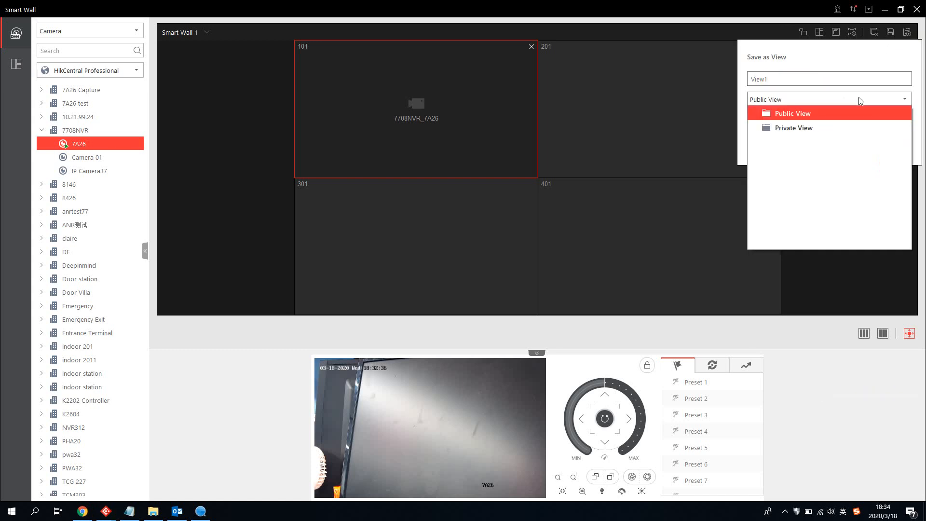
{"action": "left_click", "coordinate": [746, 132]}
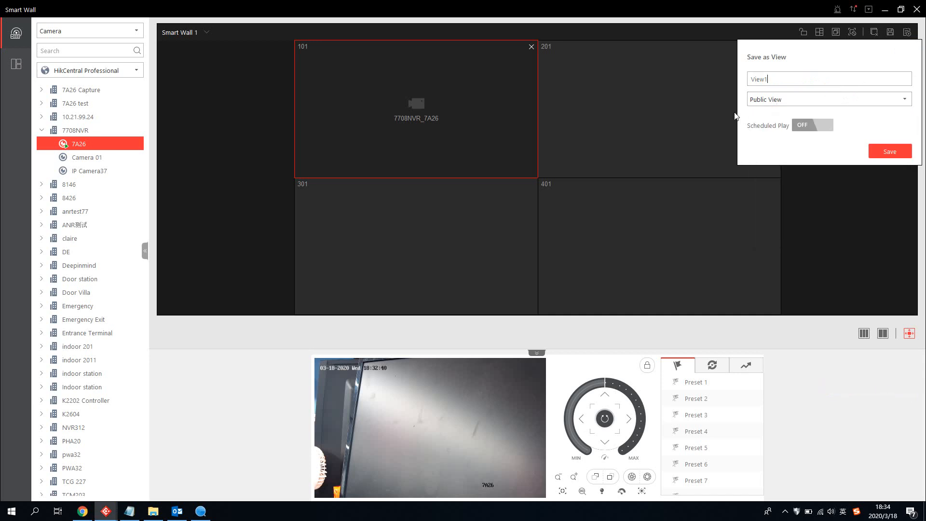
{"action": "left_click", "coordinate": [453, 100]}
Step: Show Camera 01 of 7708NVR in window 201, then close it and show IP Camera37 there instead
{"action": "mouse_move", "coordinate": [102, 158]}
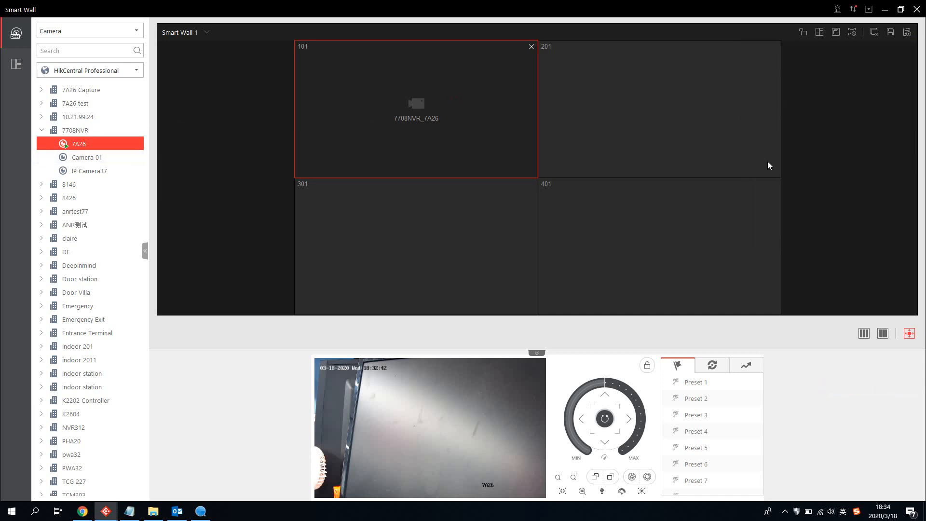
{"action": "left_click_drag", "start_coordinate": [91, 162], "coordinate": [622, 126]}
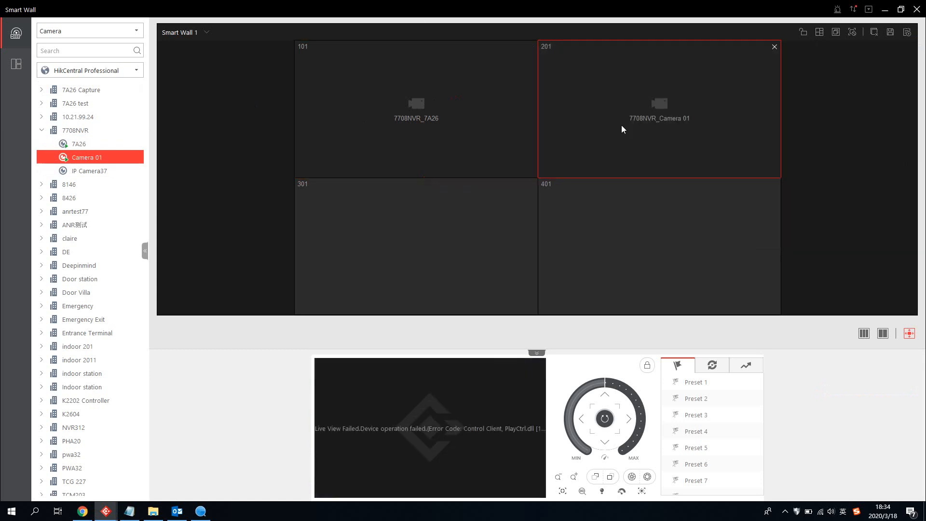
{"action": "left_click", "coordinate": [775, 47]}
{"action": "left_click_drag", "start_coordinate": [96, 173], "coordinate": [677, 142]}
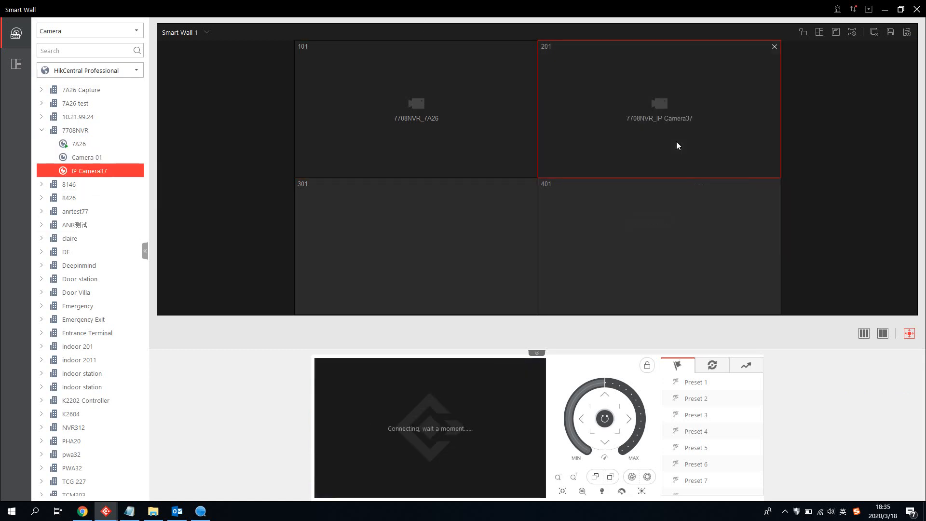
Step: Set up a public view named View1 with scheduled play repeated on Monday, setting the hour to 15
{"action": "left_click", "coordinate": [892, 31]}
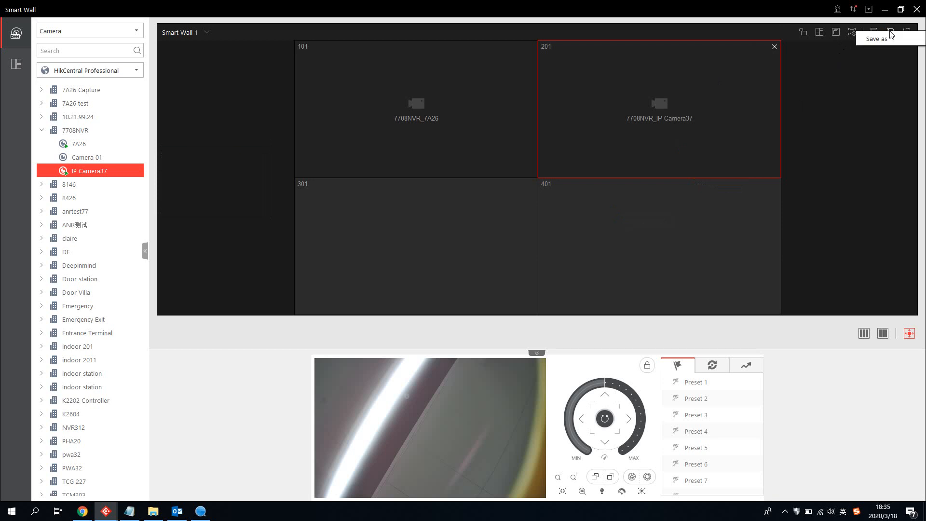
{"action": "left_click", "coordinate": [885, 40]}
{"action": "left_click_drag", "start_coordinate": [842, 79], "coordinate": [765, 78]}
{"action": "type", "text": "1"}
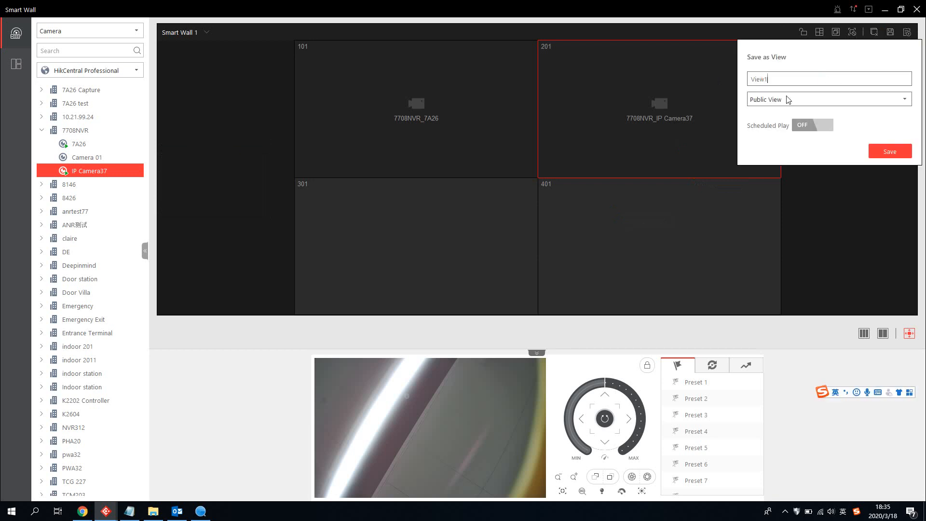
{"action": "left_click", "coordinate": [823, 128]}
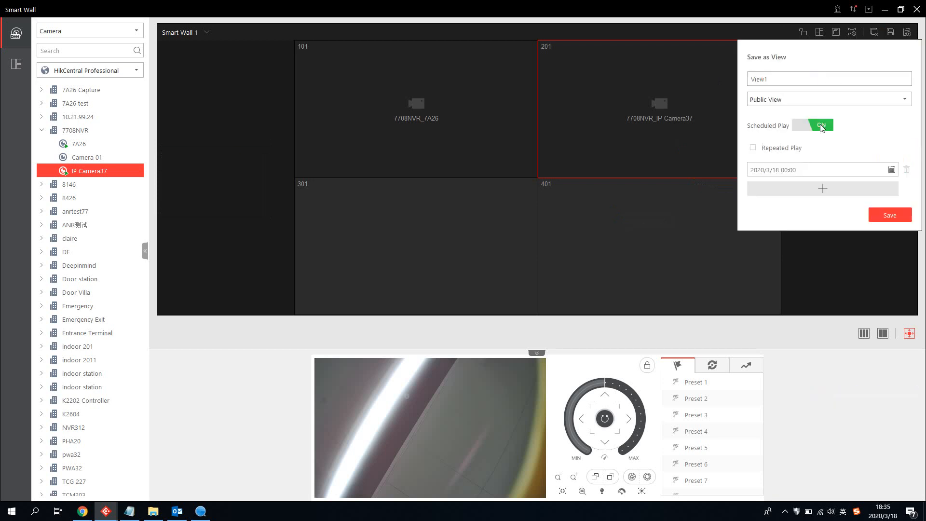
{"action": "left_click", "coordinate": [753, 147]}
{"action": "left_click", "coordinate": [769, 174]}
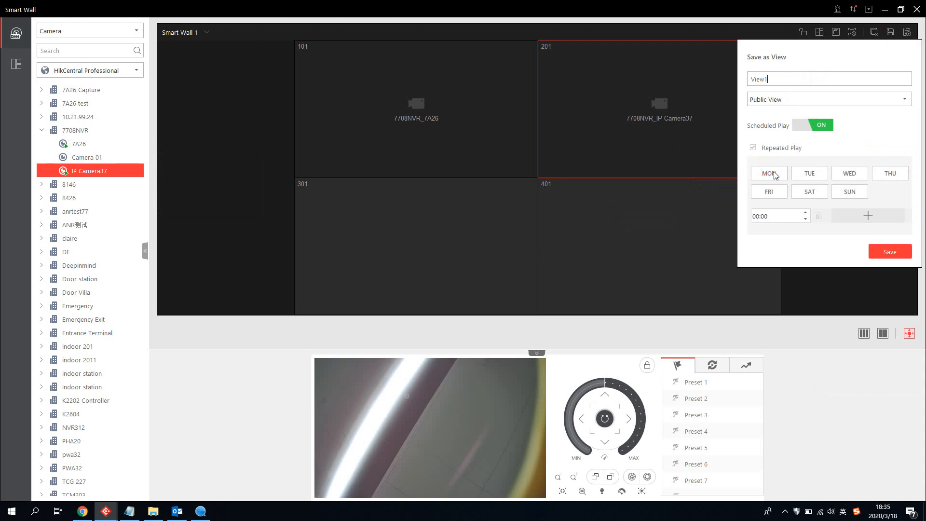
{"action": "left_click", "coordinate": [752, 216]}
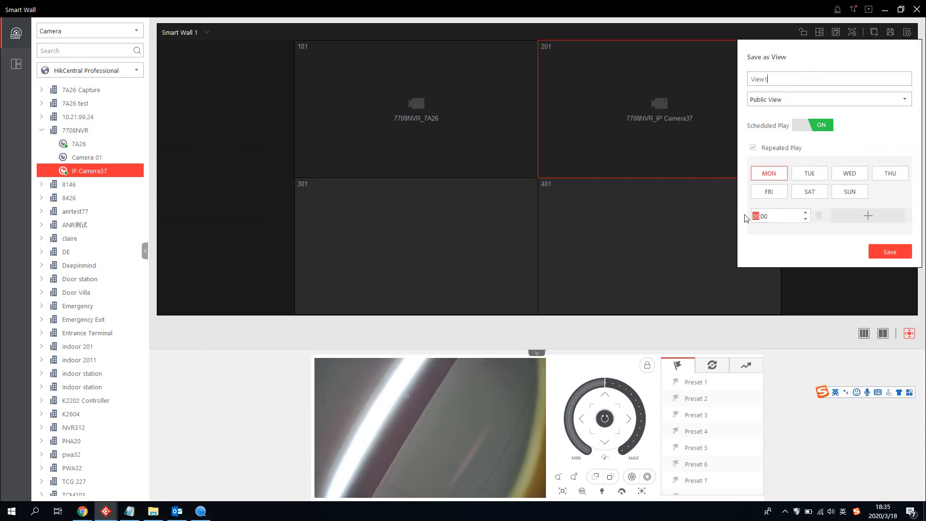
{"action": "type", "text": "15"}
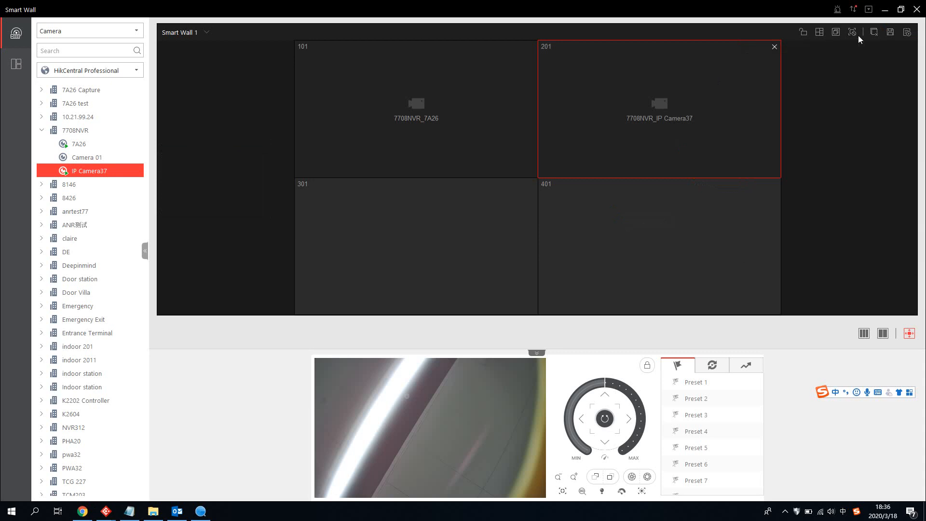
Step: Start saving the current wall layout as a public view and name it View1
{"action": "left_click", "coordinate": [890, 33]}
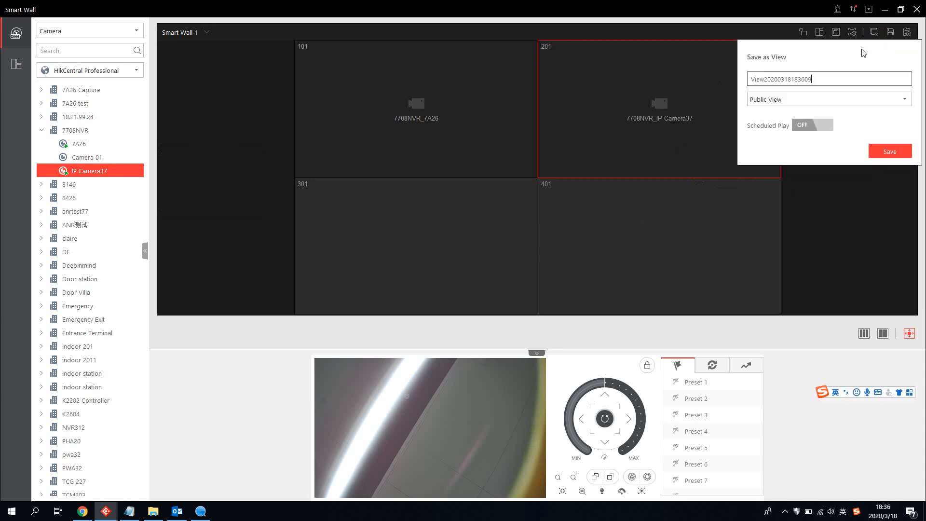
{"action": "left_click", "coordinate": [816, 80]}
{"action": "left_click_drag", "start_coordinate": [816, 81], "coordinate": [765, 84]}
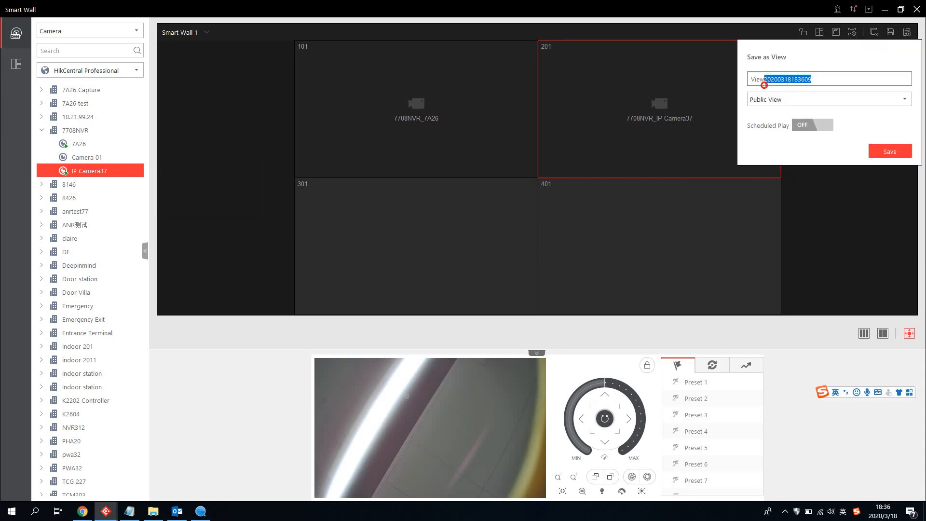
{"action": "type", "text": "1"}
Step: Enable scheduled play for View1 and set it to repeat from Monday to Friday
{"action": "left_click", "coordinate": [821, 124]}
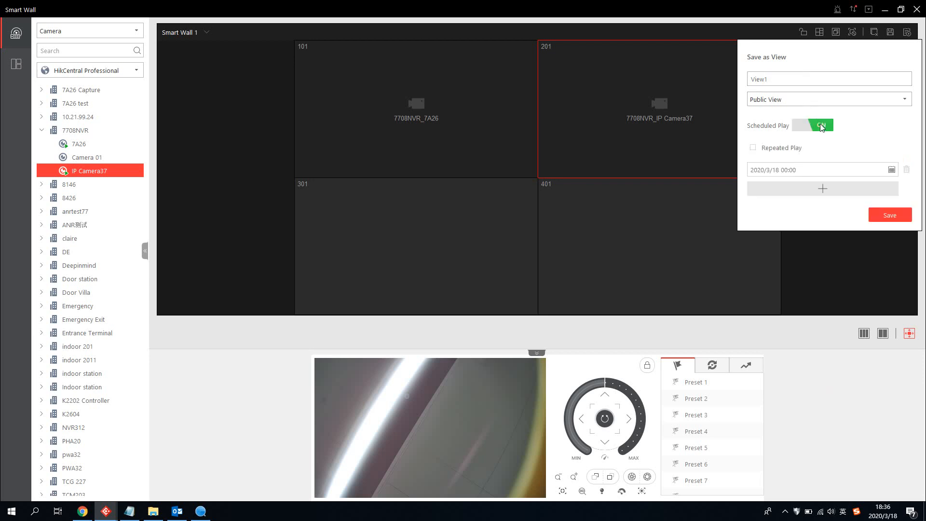
{"action": "left_click", "coordinate": [766, 153]}
{"action": "left_click", "coordinate": [773, 174]}
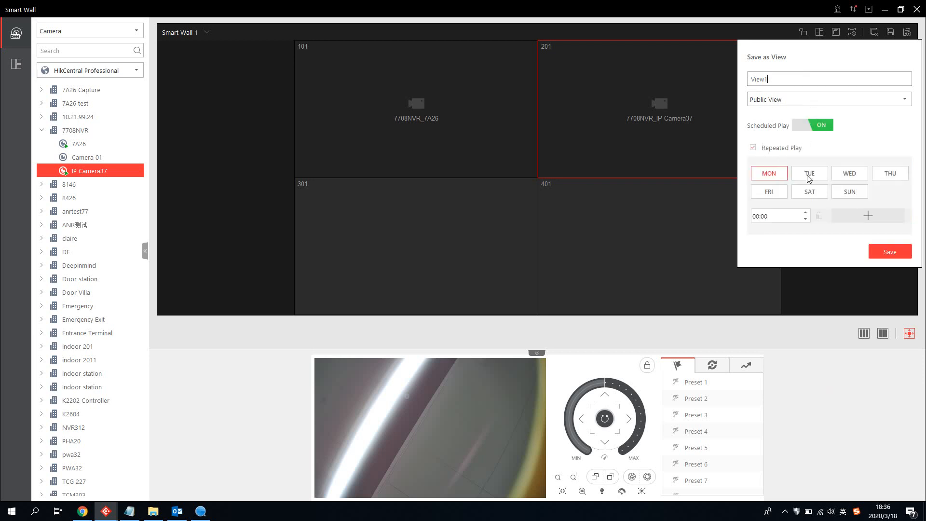
{"action": "left_click", "coordinate": [809, 177]}
{"action": "left_click", "coordinate": [848, 177]}
{"action": "left_click", "coordinate": [900, 174]}
{"action": "left_click", "coordinate": [782, 193]}
Step: Set the first play time to 15:00 and add a second play time at 15:30
{"action": "left_click", "coordinate": [754, 217]}
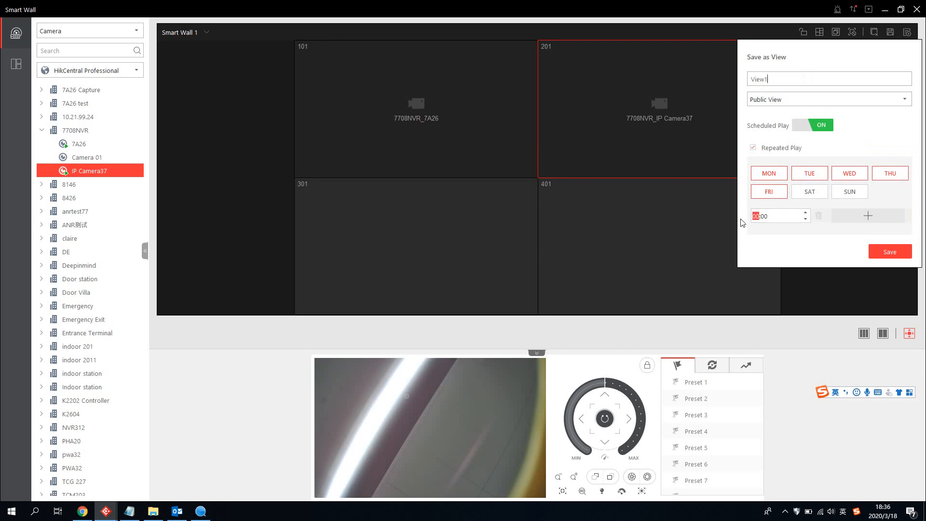
{"action": "type", "text": "15"}
{"action": "left_click", "coordinate": [862, 217]}
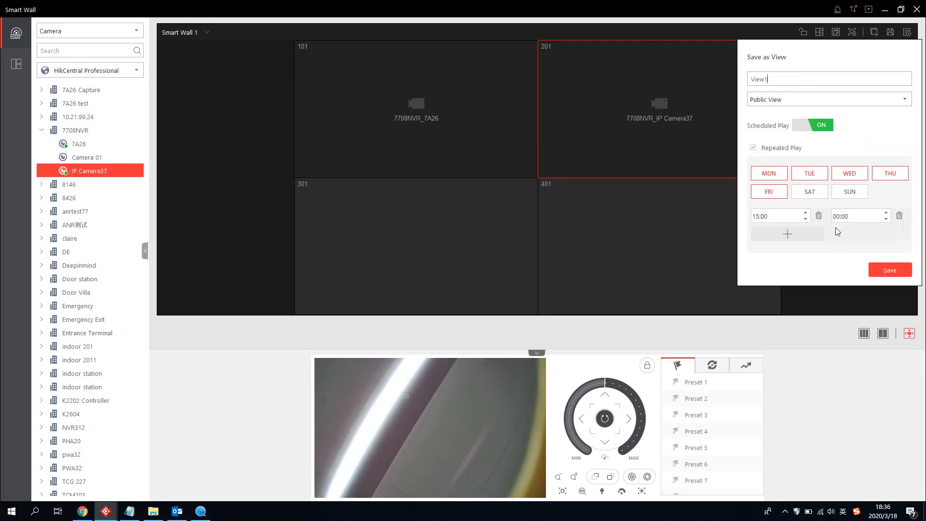
{"action": "left_click", "coordinate": [835, 218]}
{"action": "mouse_move", "coordinate": [836, 218]}
{"action": "left_mouse_down"}
{"action": "mouse_move", "coordinate": [827, 220]}
{"action": "mouse_move", "coordinate": [838, 216]}
{"action": "left_mouse_up"}
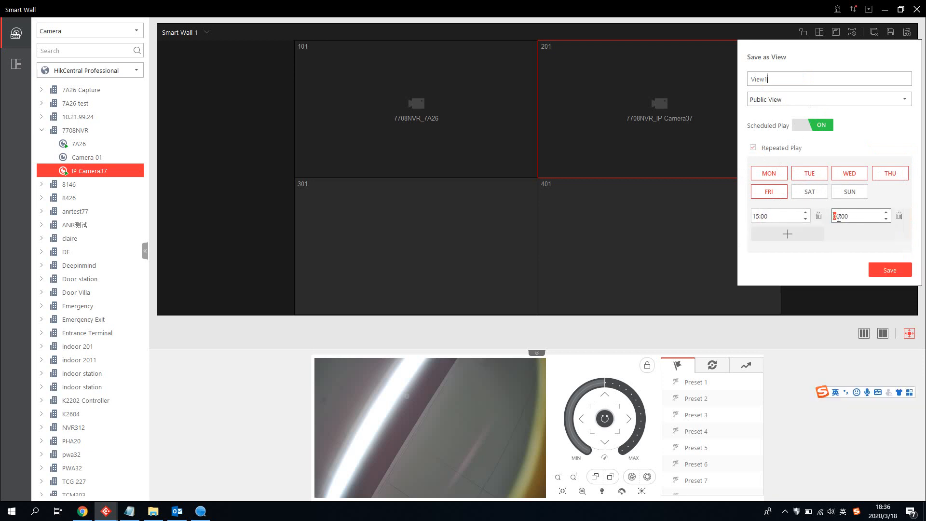
{"action": "type", "text": "15"}
{"action": "left_click_drag", "start_coordinate": [849, 217], "coordinate": [842, 217]}
{"action": "type", "text": "30"}
Step: Fill the schedule up to twelve play times, leaving the added ones at 00:00, and save View1
{"action": "left_click", "coordinate": [796, 235]}
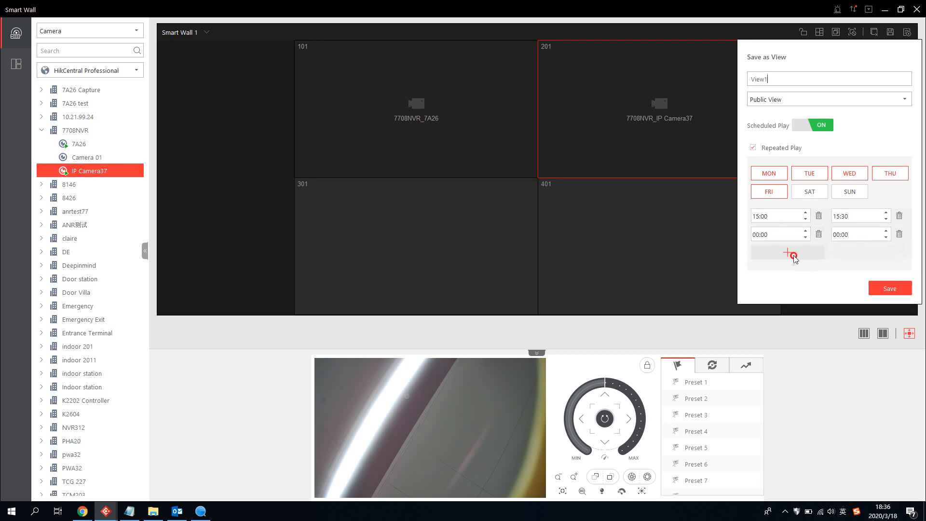
{"action": "left_click", "coordinate": [795, 257]}
{"action": "left_click", "coordinate": [864, 253]}
{"action": "left_click", "coordinate": [810, 271]}
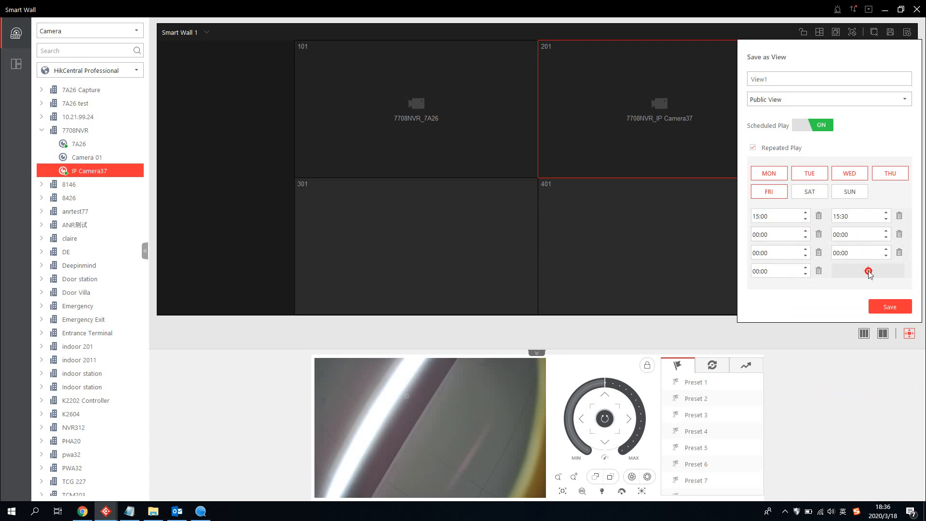
{"action": "left_click", "coordinate": [869, 271]}
{"action": "left_click", "coordinate": [801, 290]}
{"action": "left_click", "coordinate": [864, 289]}
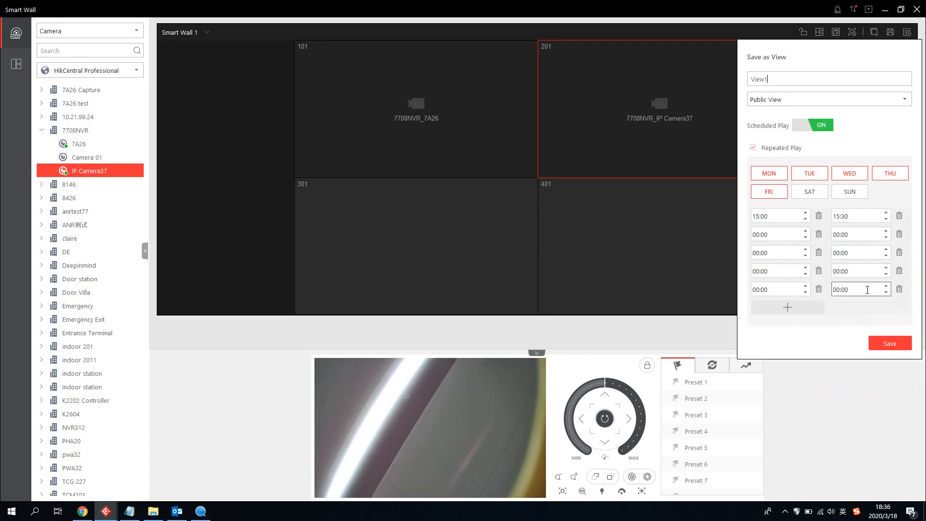
{"action": "left_click", "coordinate": [816, 313]}
{"action": "left_click", "coordinate": [853, 314]}
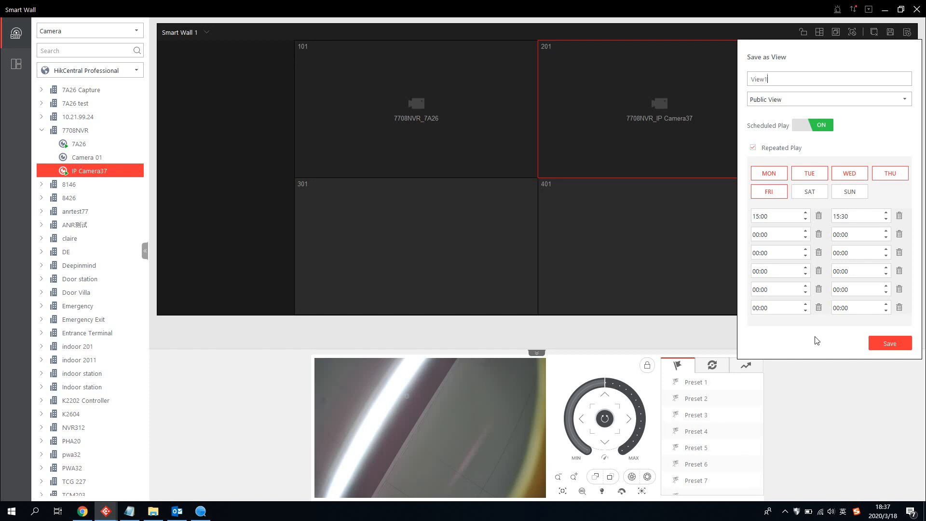
{"action": "left_click", "coordinate": [883, 343]}
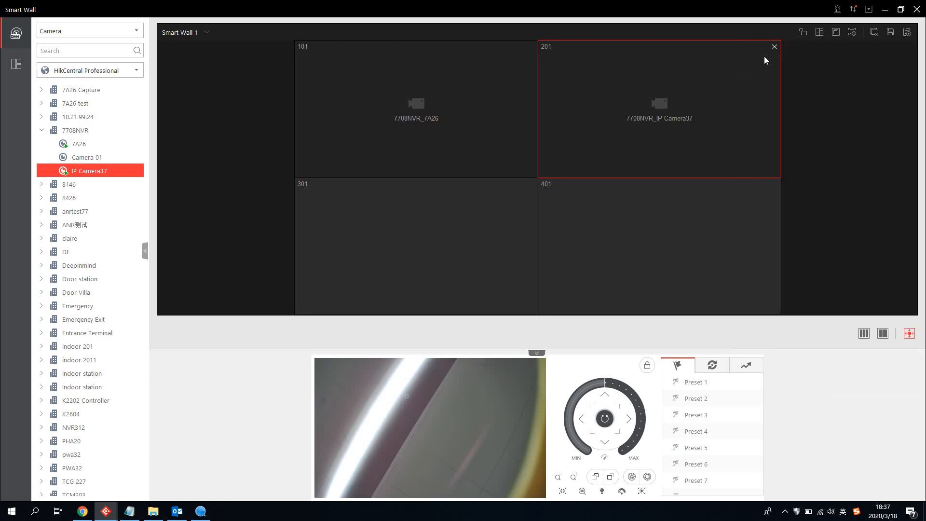
Step: Close the camera in window 201 and start saving the layout as a new public view named View2
{"action": "left_click", "coordinate": [775, 46]}
{"action": "left_click", "coordinate": [891, 33]}
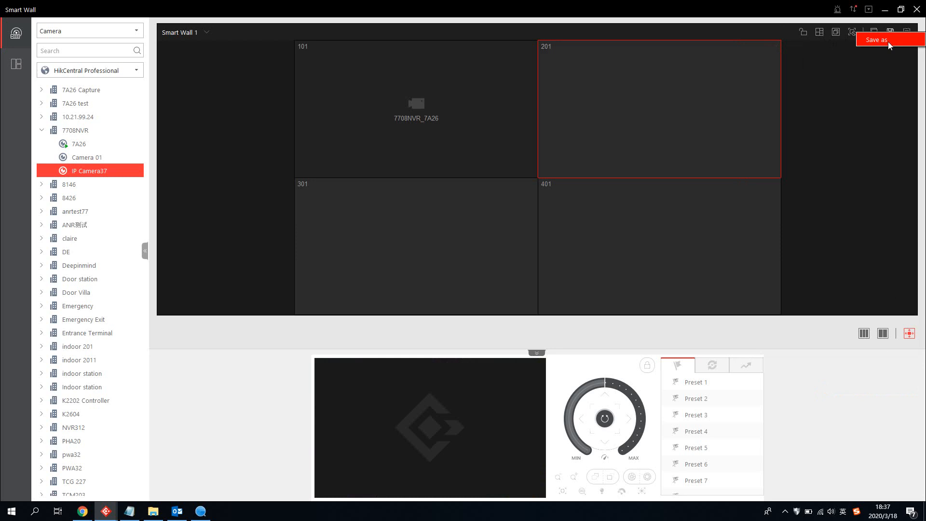
{"action": "left_click", "coordinate": [888, 42]}
{"action": "left_click_drag", "start_coordinate": [813, 80], "coordinate": [767, 81]}
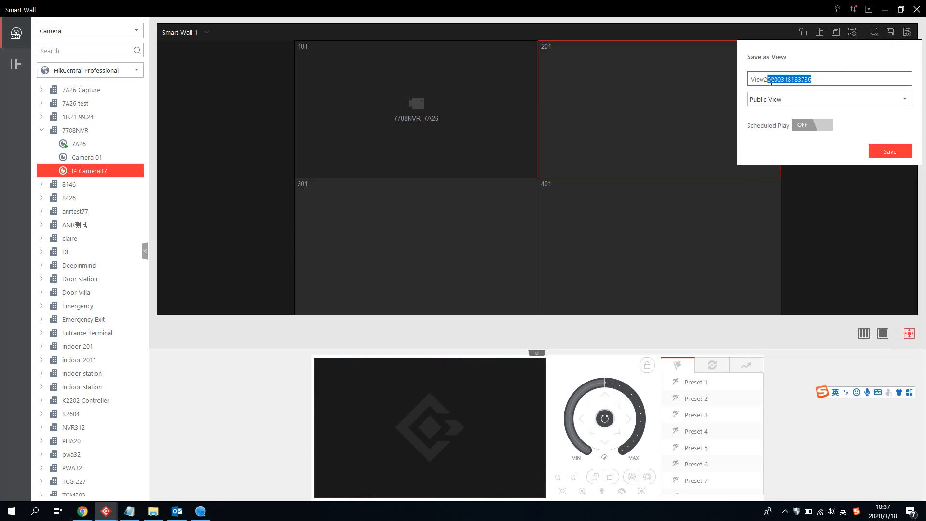
{"action": "type", "text": "2"}
Step: Enable scheduled play for View2 on 2020/3/19 at 14:00 without repetition, and save the view
{"action": "left_click", "coordinate": [811, 125]}
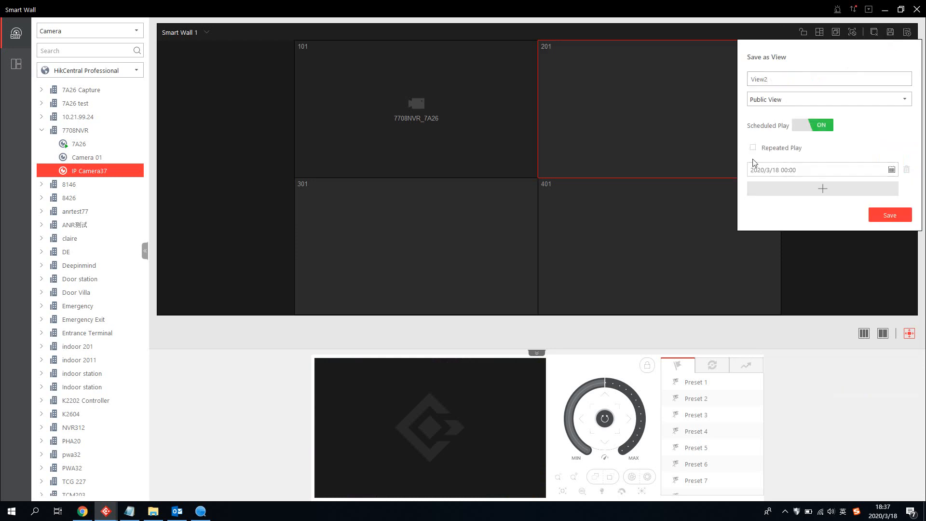
{"action": "left_click", "coordinate": [892, 170]}
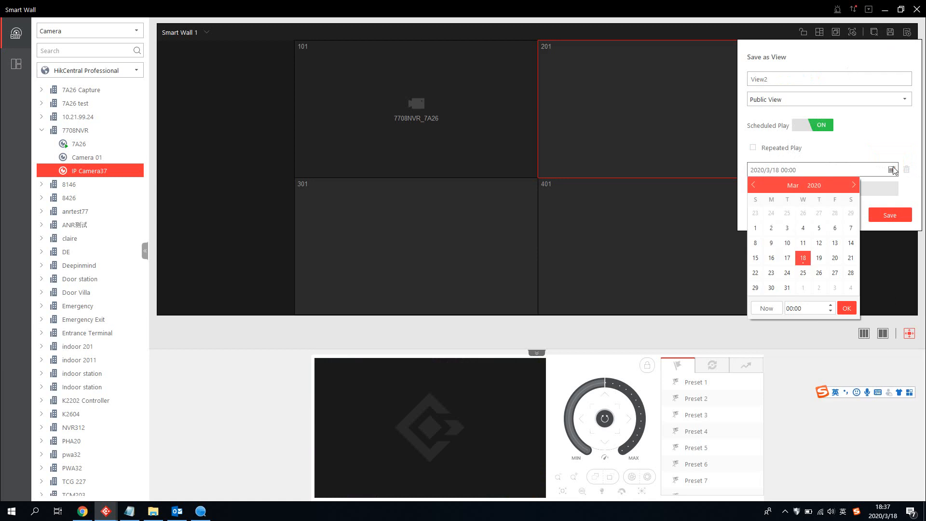
{"action": "left_click", "coordinate": [821, 259]}
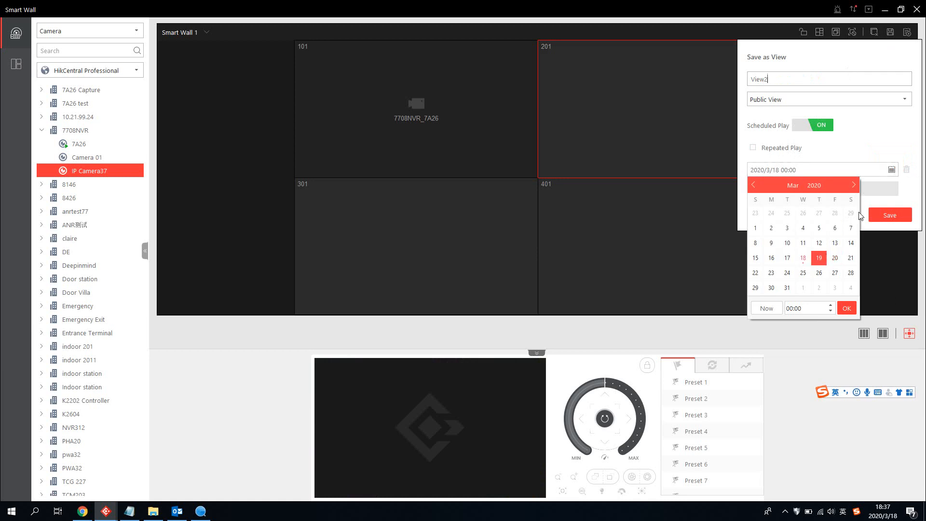
{"action": "left_click", "coordinate": [792, 307]}
{"action": "left_click", "coordinate": [795, 264]}
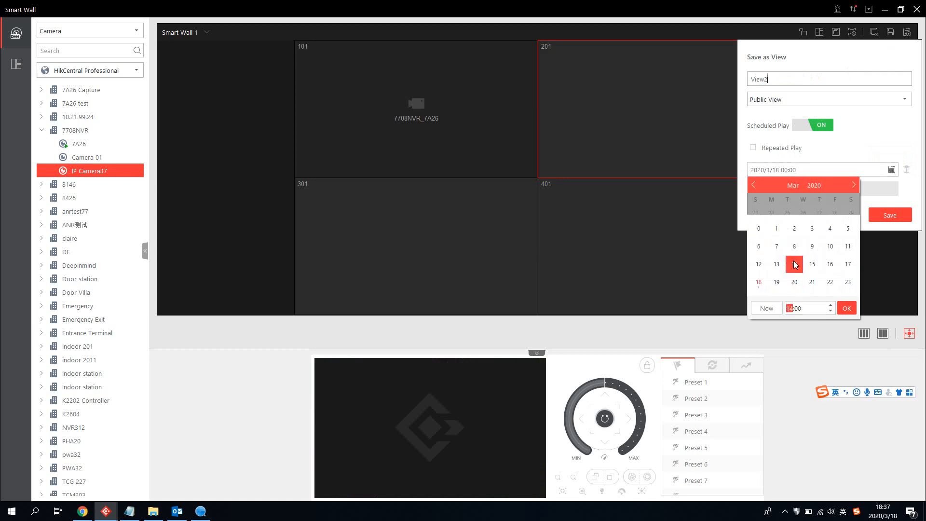
{"action": "left_click", "coordinate": [846, 308]}
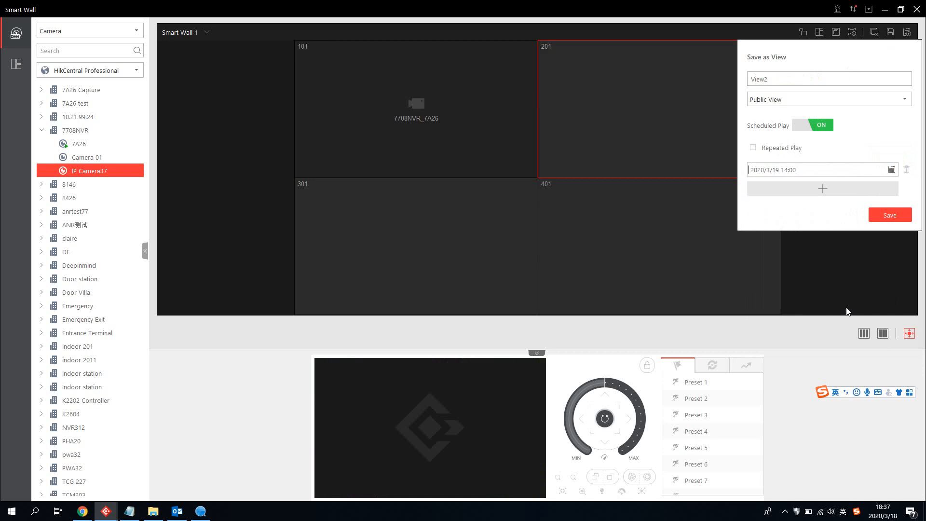
{"action": "left_click", "coordinate": [893, 215]}
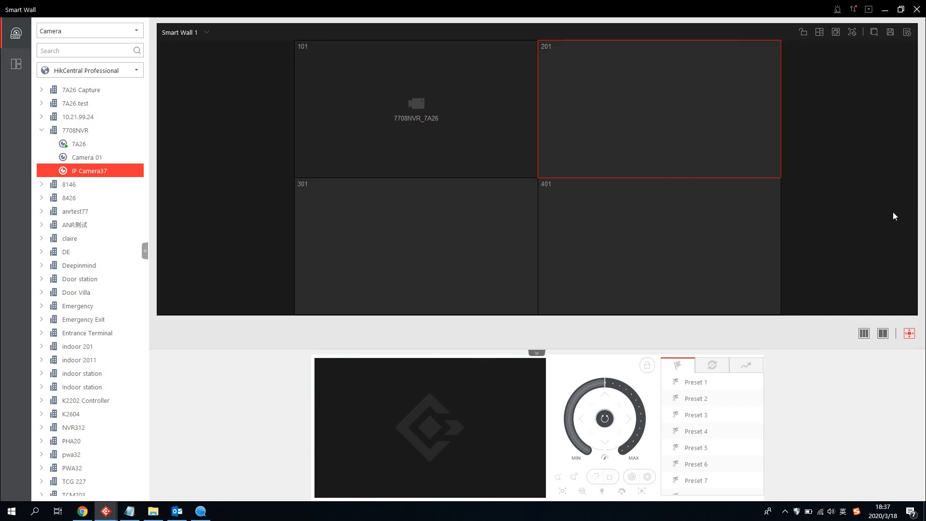
Step: Display the saved views, check the weekly view schedule of Smart Wall 1 and close the schedule
{"action": "left_click", "coordinate": [19, 68]}
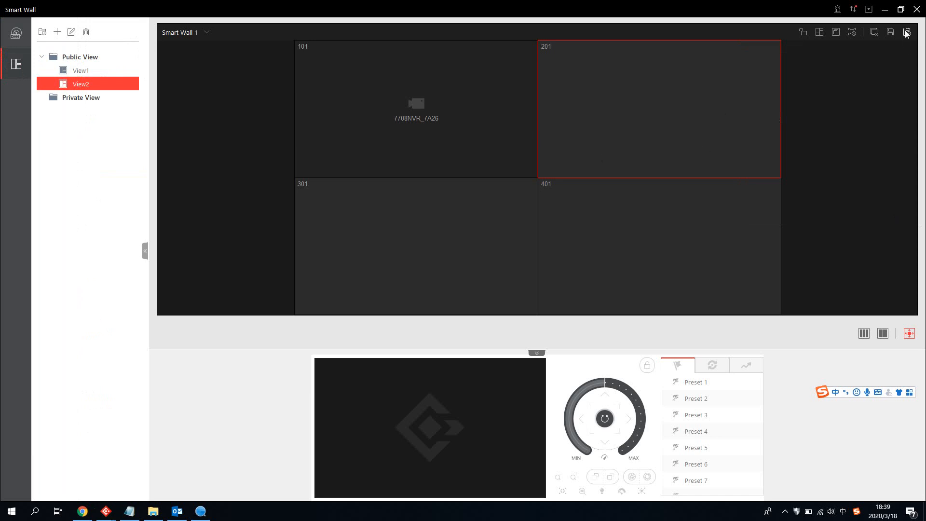
{"action": "left_click", "coordinate": [907, 33]}
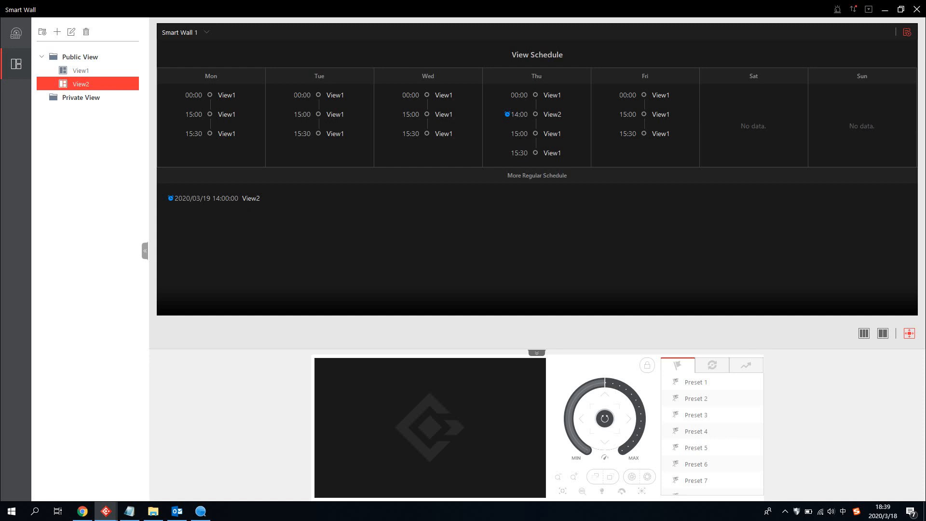
{"action": "left_click", "coordinate": [908, 33]}
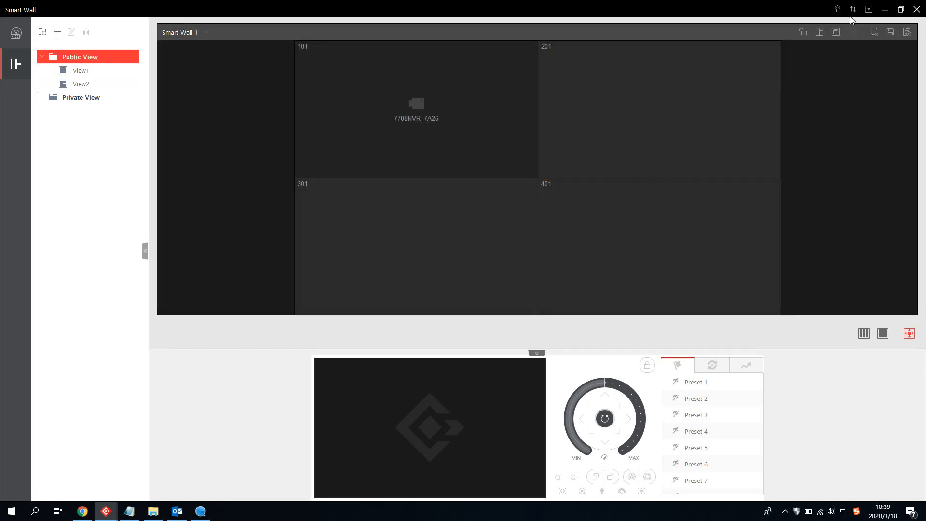
Step: Open the overview of window numbers and camera IDs for keyboard control of the smart wall
{"action": "left_click", "coordinate": [870, 11]}
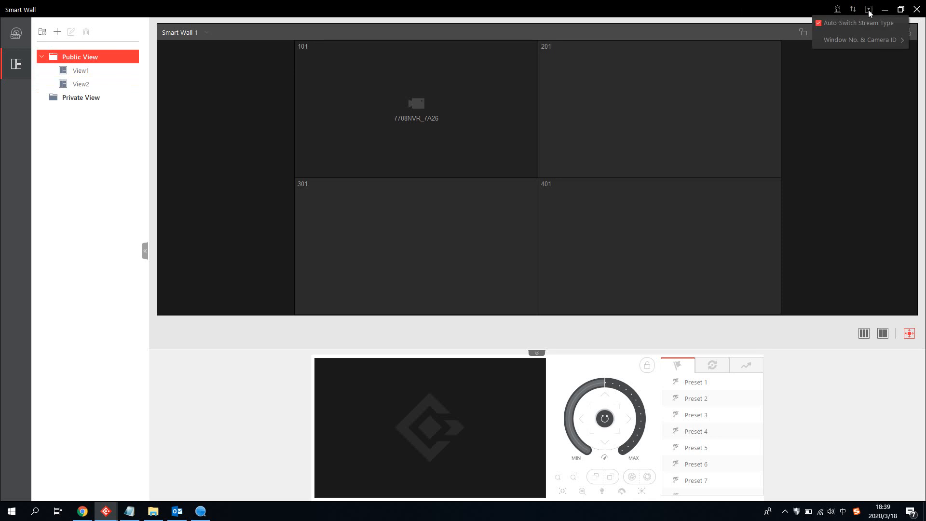
{"action": "mouse_move", "coordinate": [867, 42]}
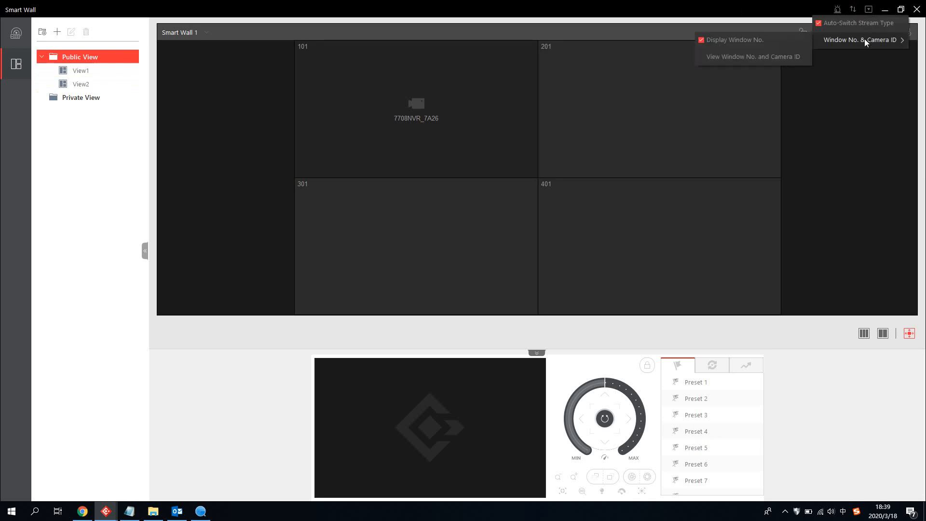
{"action": "left_click", "coordinate": [793, 58]}
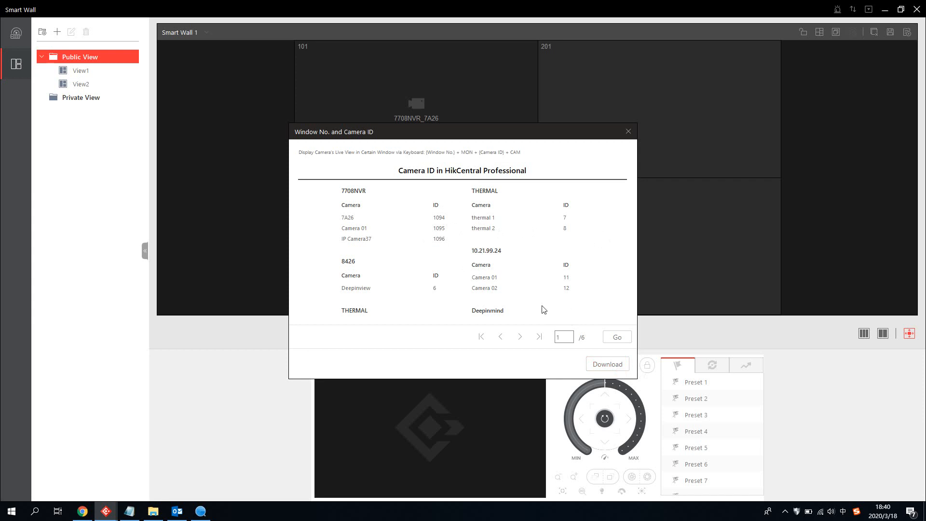
Step: Switch to the HikCentral Web Client in Chrome and open the advanced system settings for Camera ID
{"action": "left_click", "coordinate": [82, 511]}
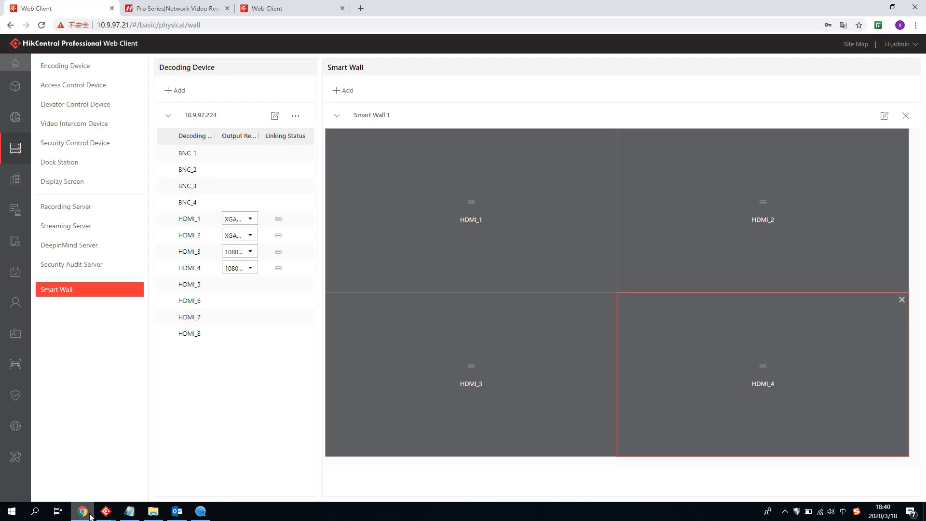
{"action": "left_click", "coordinate": [16, 429]}
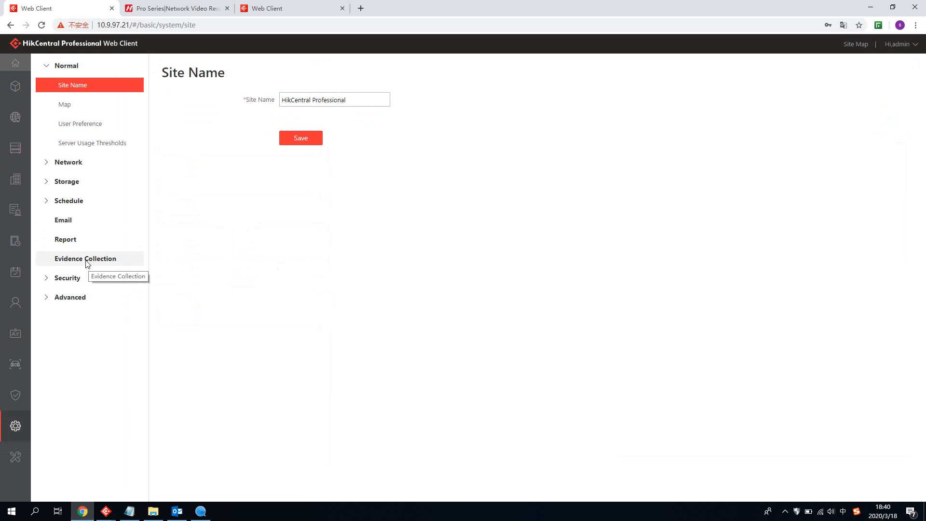
{"action": "left_click", "coordinate": [68, 297]}
{"action": "left_click", "coordinate": [77, 241]}
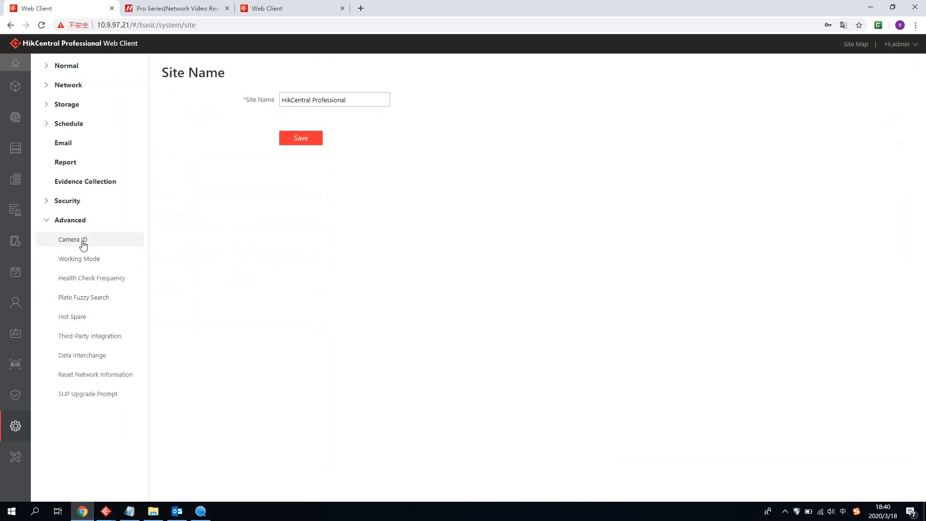
Step: Set the camera IDs of Deepinview, thermal 1 and thermal 2 to 1, 2 and 3
{"action": "left_click", "coordinate": [430, 163]}
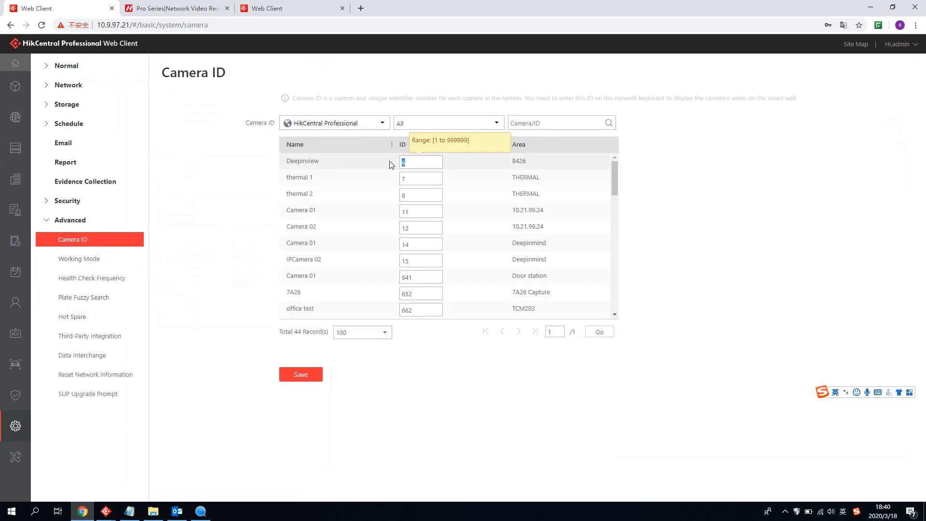
{"action": "key", "text": "BackSpace"}
{"action": "type", "text": "1"}
{"action": "key", "text": "Tab"}
{"action": "type", "text": "2"}
{"action": "key", "text": "Tab"}
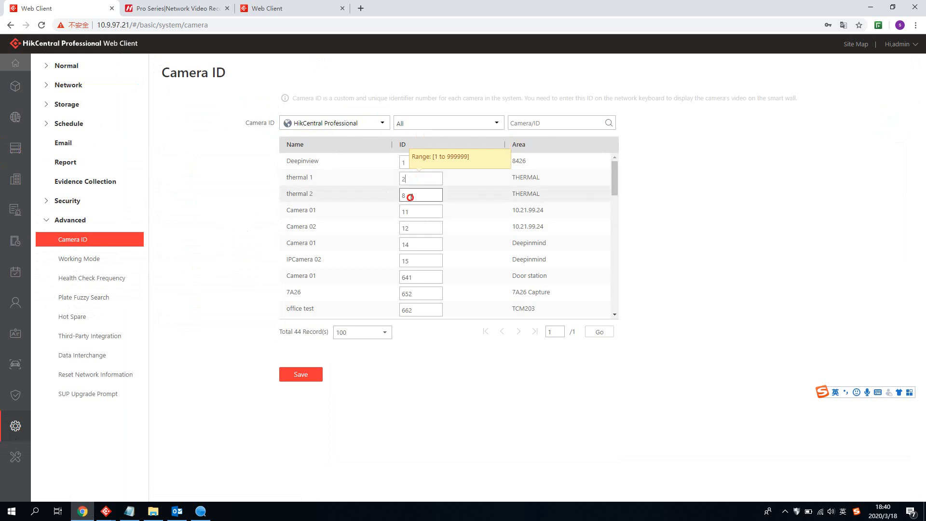
{"action": "type", "text": "3"}
{"action": "key", "text": "Tab"}
Step: Set the IDs of the two 10.21.99.24 cameras to 4 and 5 and the first two Deepinmind cameras to 6 and 7
{"action": "type", "text": "4"}
{"action": "key", "text": "Tab"}
{"action": "type", "text": "5"}
{"action": "key", "text": "Tab"}
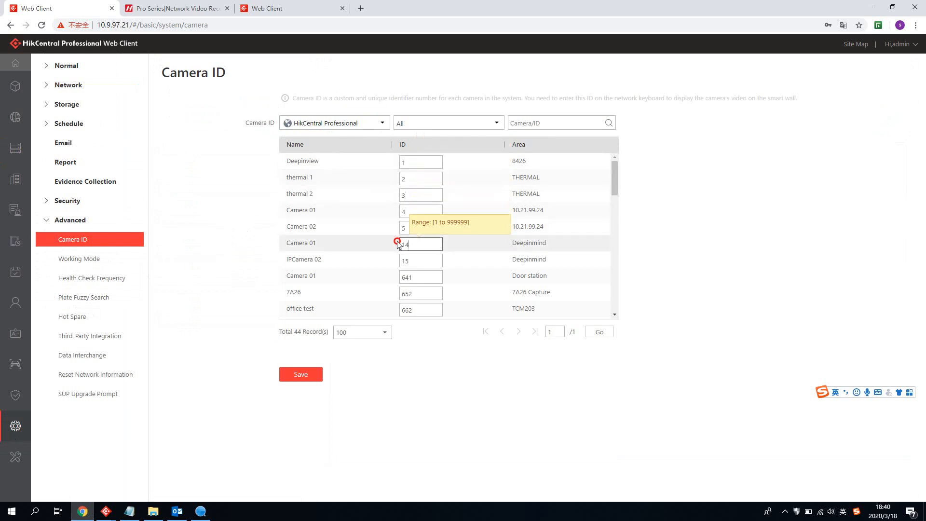
{"action": "type", "text": "6"}
{"action": "key", "text": "Tab"}
{"action": "type", "text": "7"}
{"action": "key", "text": "Tab"}
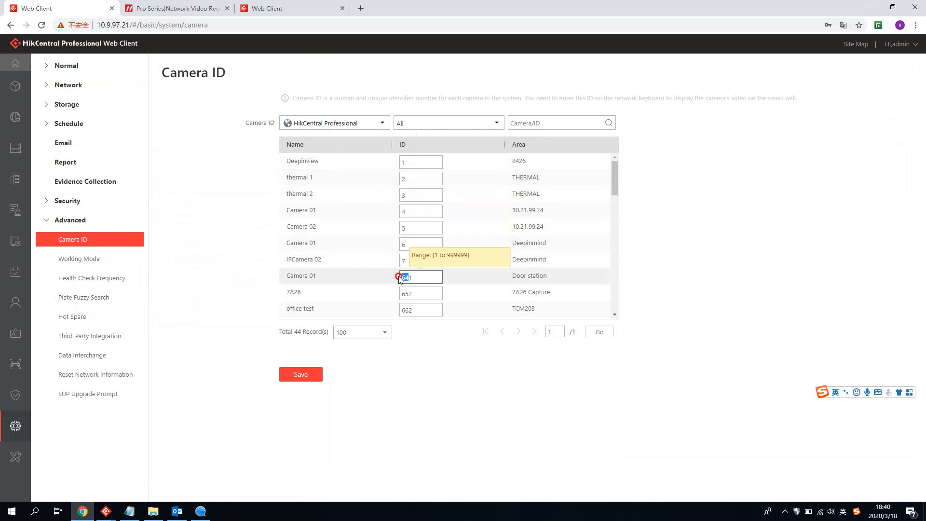
Step: Set the IDs of the Door station's Camera 01, 7A26 Capture's 7A26 and office test to 8, 9 and 10
{"action": "type", "text": "8"}
{"action": "key", "text": "Tab"}
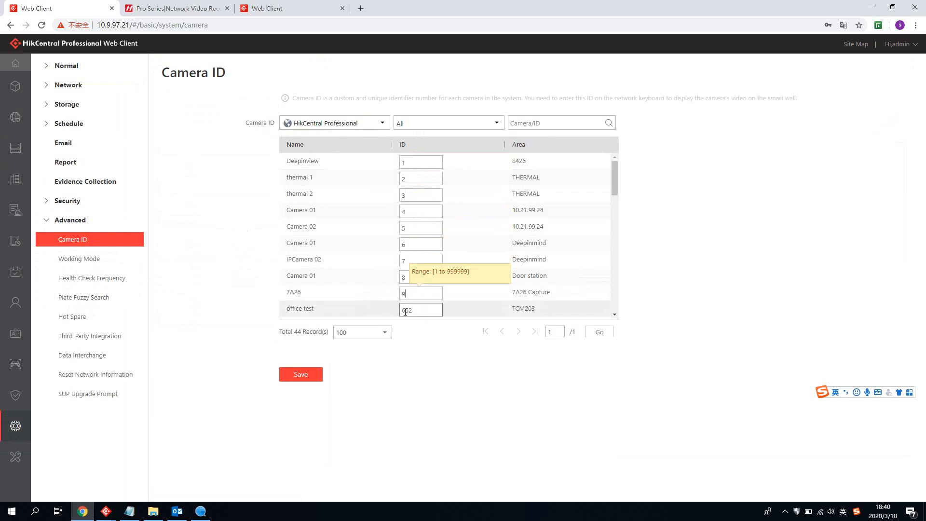
{"action": "type", "text": "9"}
{"action": "key", "text": "Tab"}
{"action": "type", "text": "10"}
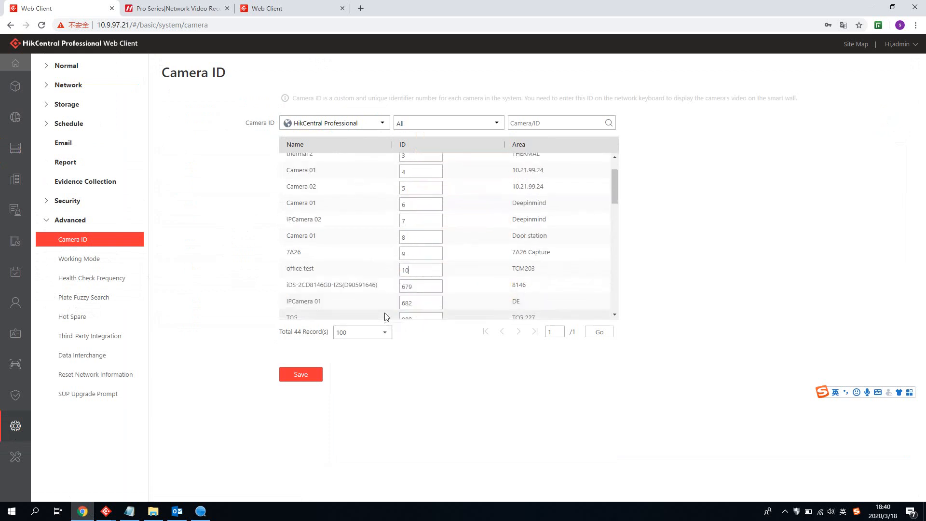
Step: Save the camera IDs, switch to the Smart Wall window and reopen the Window No. and Camera ID list
{"action": "left_click", "coordinate": [305, 373]}
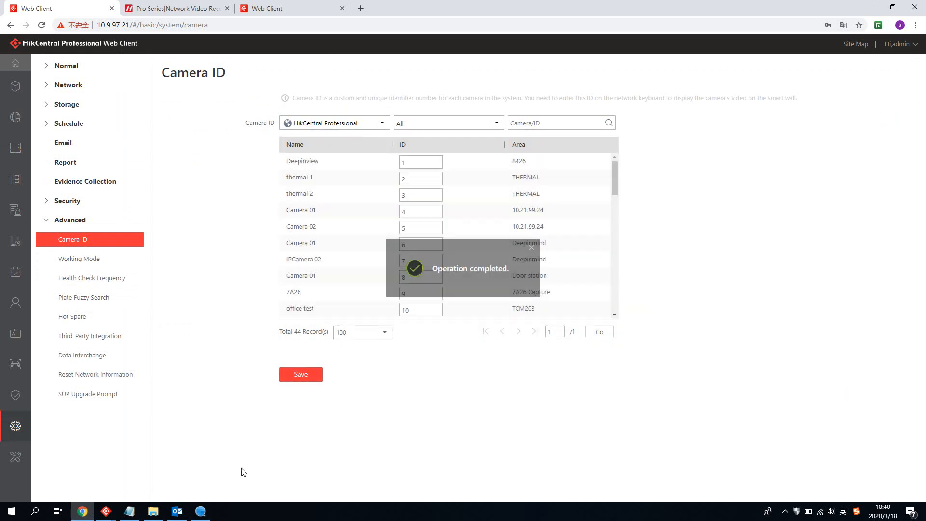
{"action": "mouse_move", "coordinate": [105, 512]}
{"action": "left_click", "coordinate": [216, 431]}
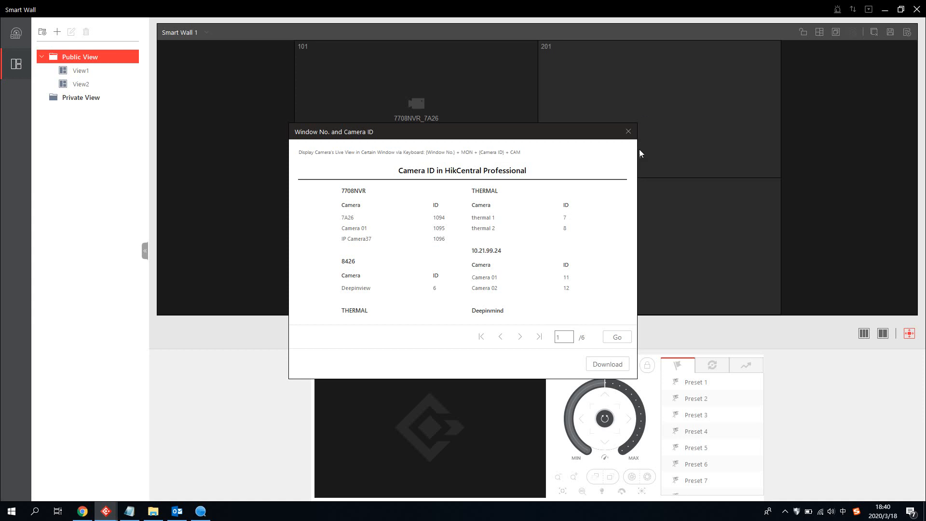
{"action": "left_click", "coordinate": [628, 131]}
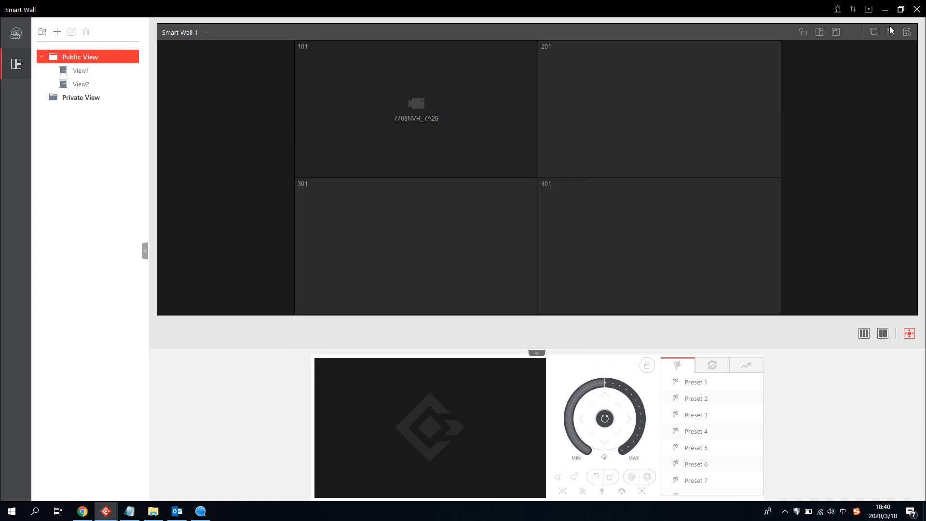
{"action": "left_click", "coordinate": [869, 10]}
{"action": "mouse_move", "coordinate": [878, 50]}
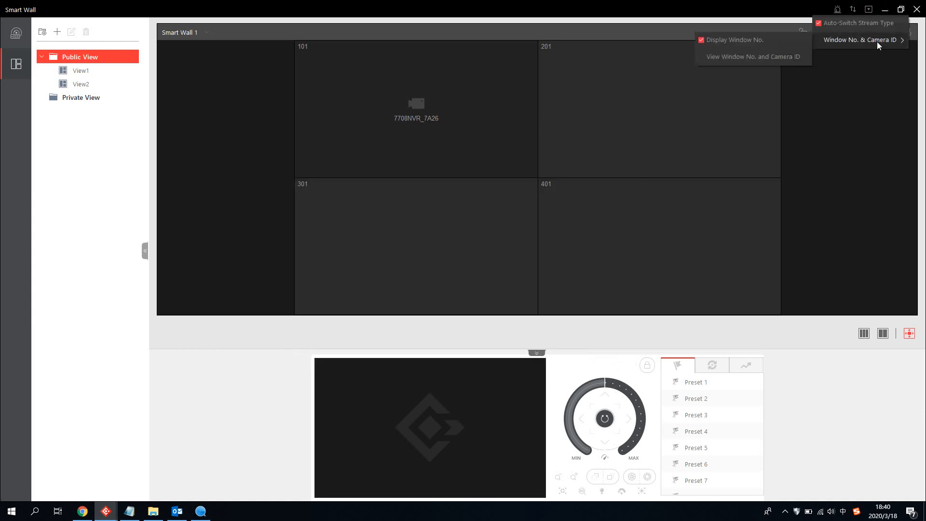
{"action": "left_click", "coordinate": [801, 58]}
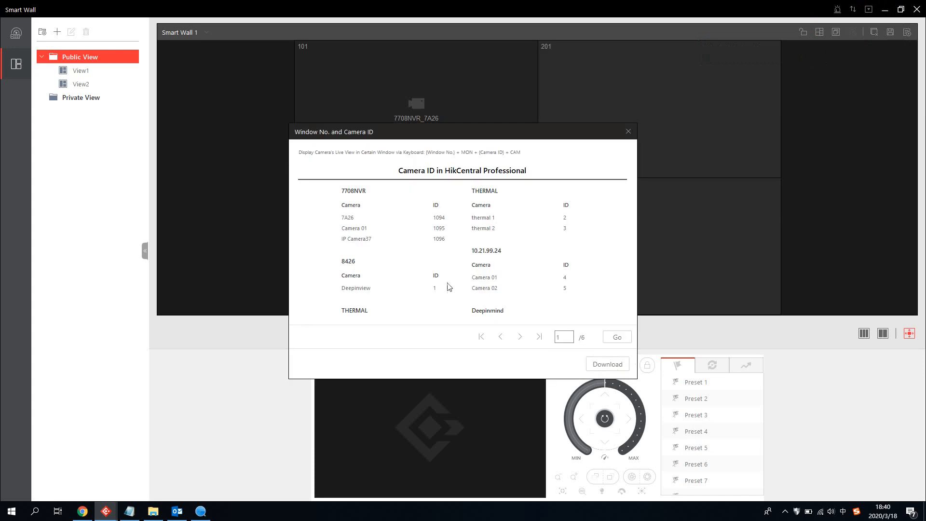
Step: Download the camera ID list as a PDF to the desktop, keeping the suggested file name
{"action": "left_click", "coordinate": [606, 365]}
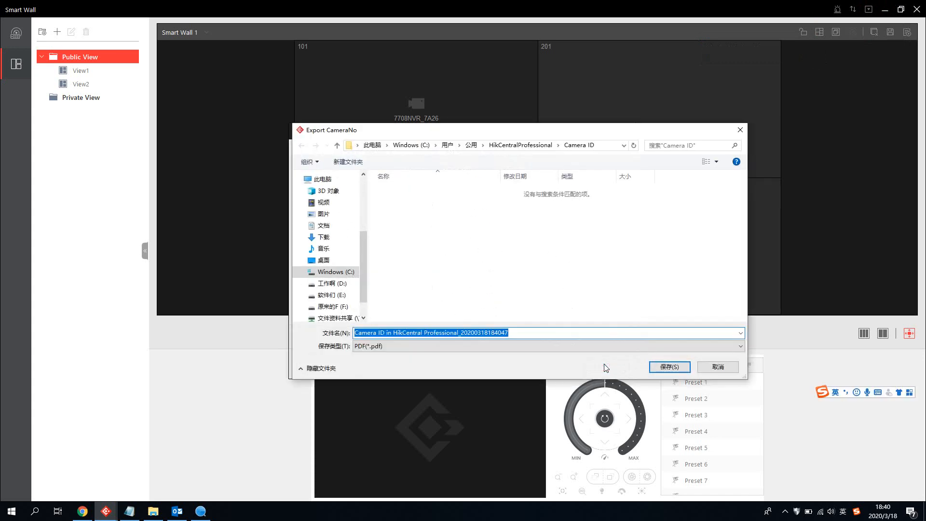
{"action": "left_click_drag", "start_coordinate": [364, 249], "coordinate": [367, 195]}
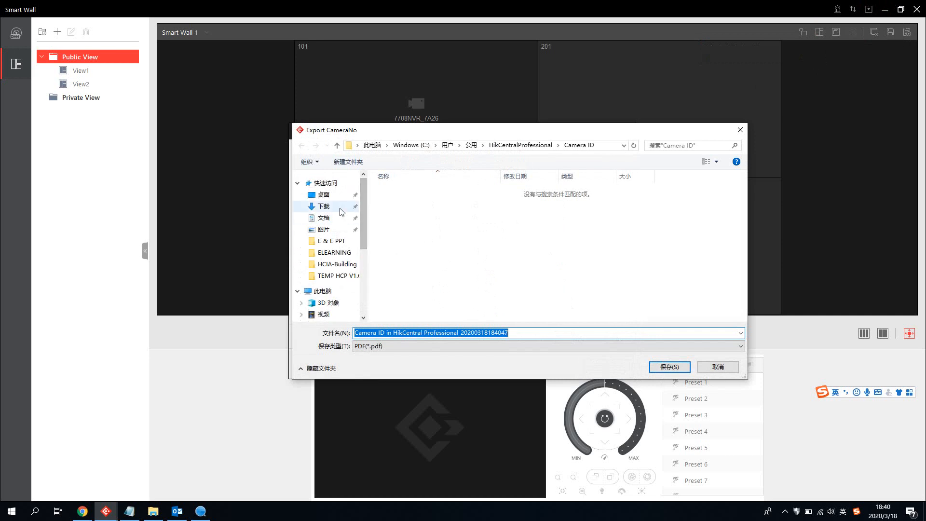
{"action": "left_click", "coordinate": [324, 194]}
{"action": "left_click", "coordinate": [652, 369]}
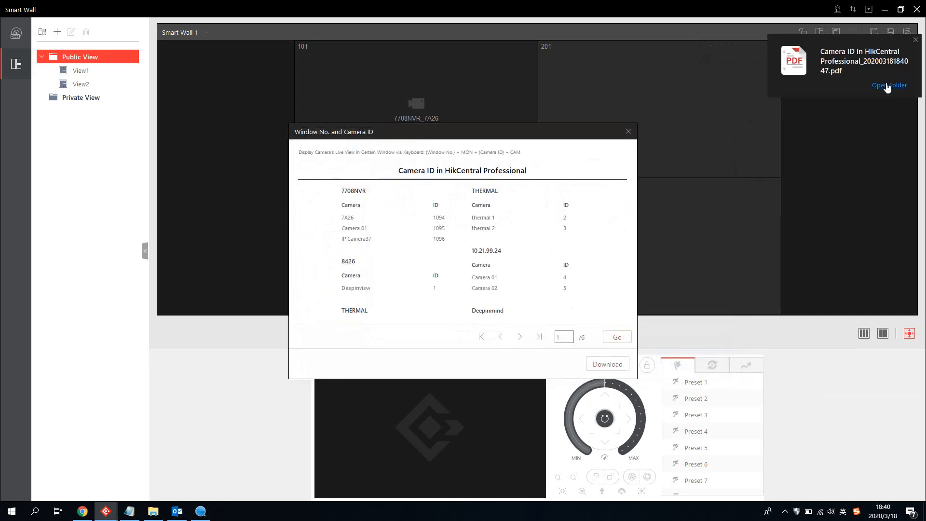
Step: Open the exported camera ID PDF from its folder, check the listed IDs, and close both the PDF and the ID list
{"action": "left_click", "coordinate": [889, 85]}
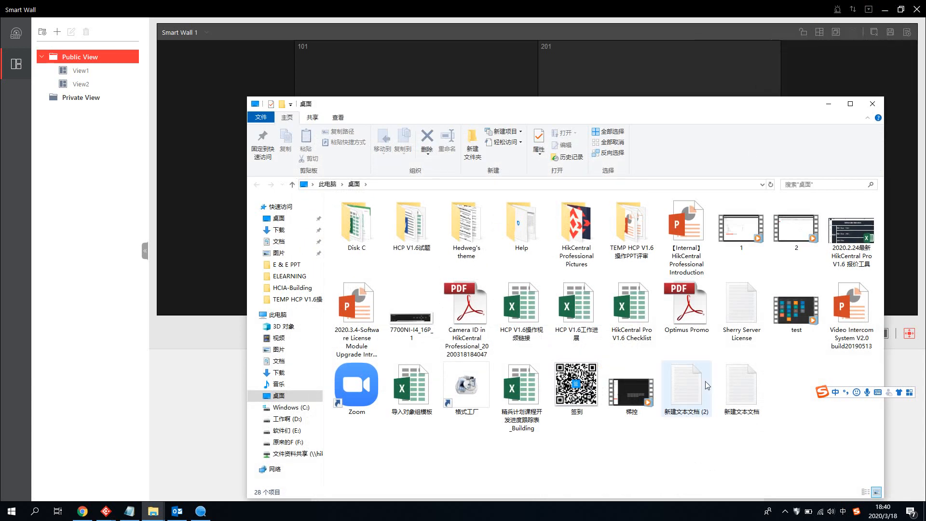
{"action": "left_click", "coordinate": [477, 292]}
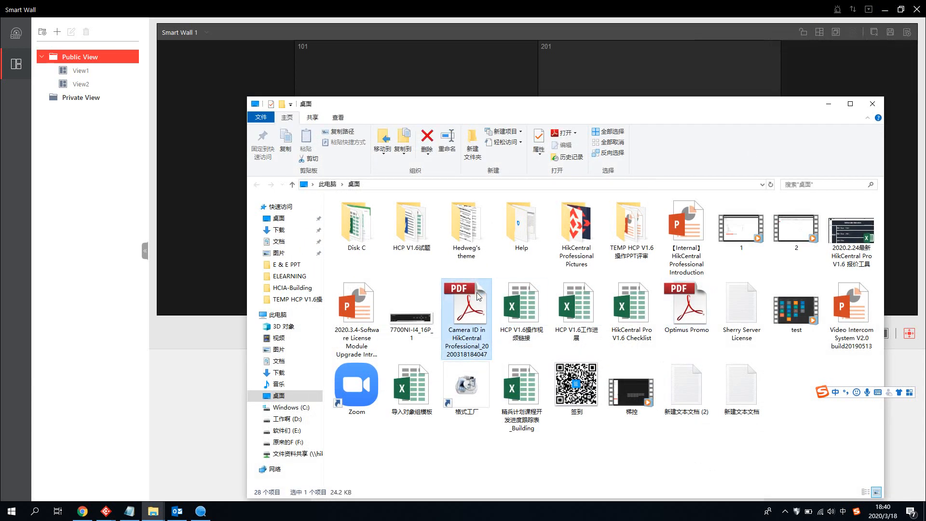
{"action": "double_click", "coordinate": [476, 293]}
{"action": "scroll", "coordinate": [479, 296], "scroll_direction": "down", "scroll_amount": 10}
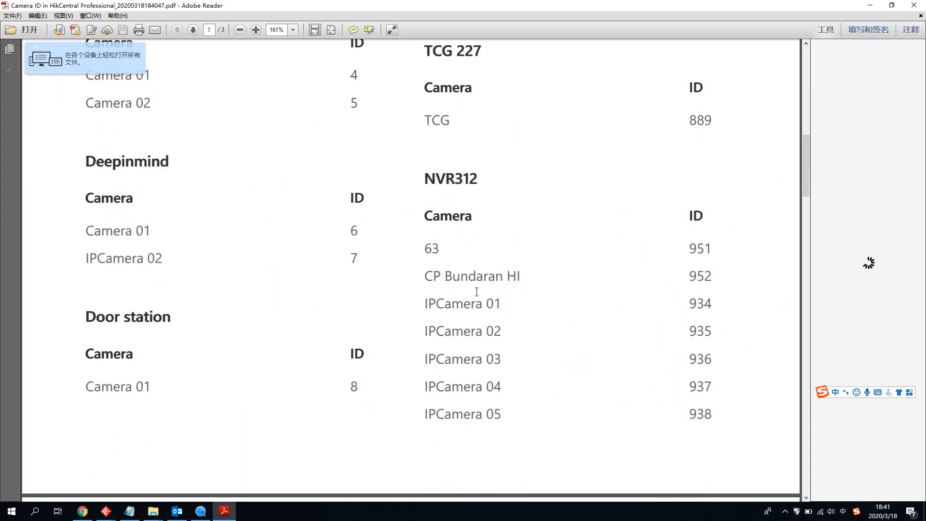
{"action": "scroll", "coordinate": [724, 237], "scroll_direction": "up", "scroll_amount": 3}
{"action": "left_click", "coordinate": [914, 6]}
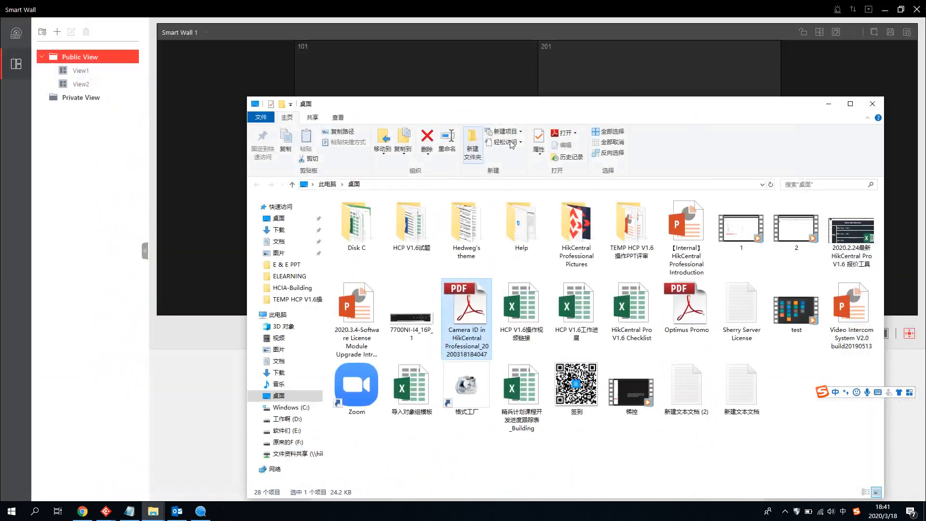
{"action": "left_click", "coordinate": [709, 14]}
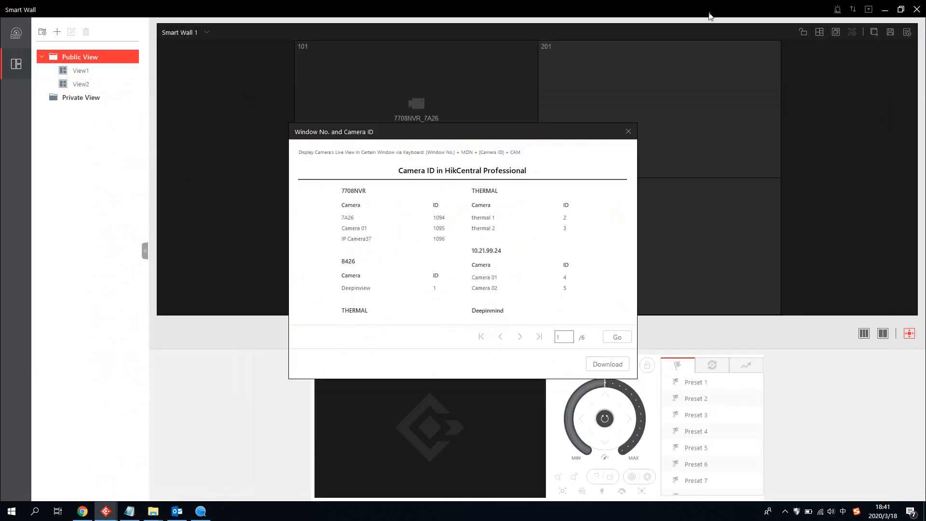
{"action": "left_click", "coordinate": [628, 131]}
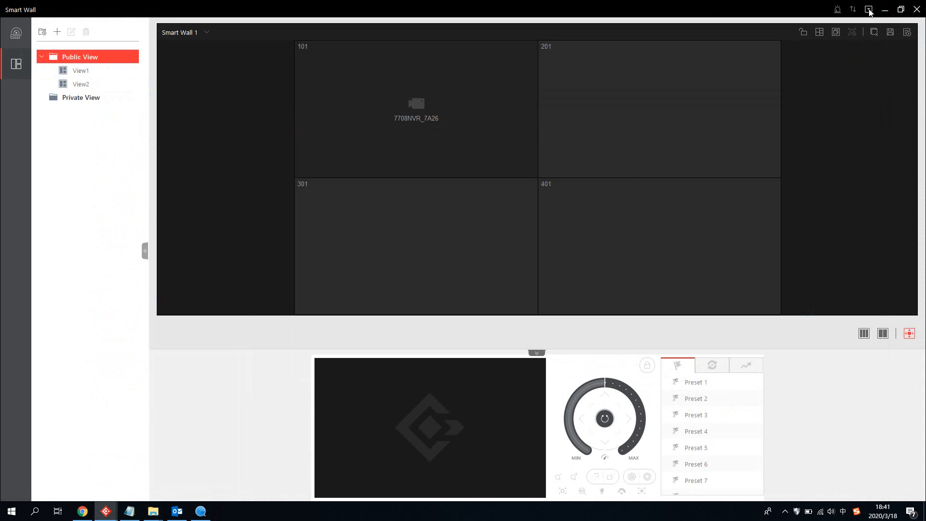
Step: Divide smart wall window 101 into nine sub-windows and restore it to a single window
{"action": "left_click", "coordinate": [869, 10]}
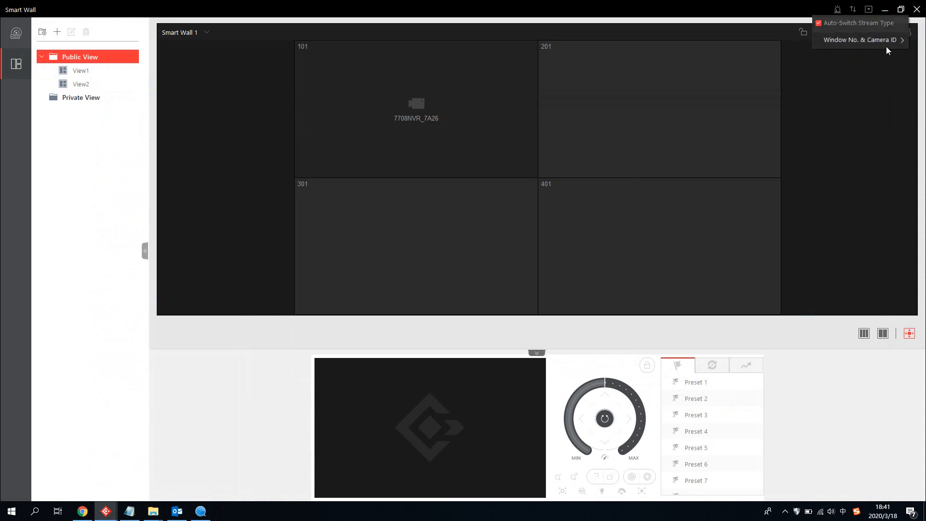
{"action": "mouse_move", "coordinate": [890, 44]}
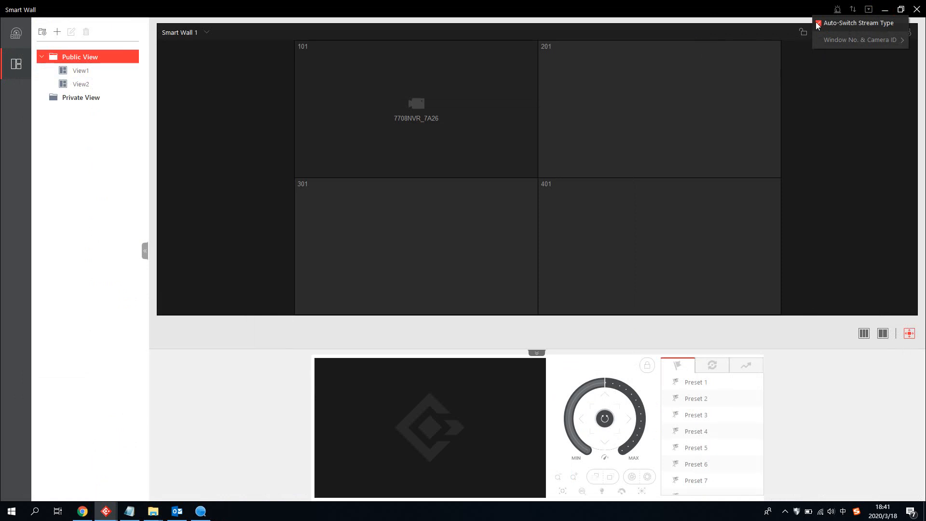
{"action": "left_click", "coordinate": [522, 82]}
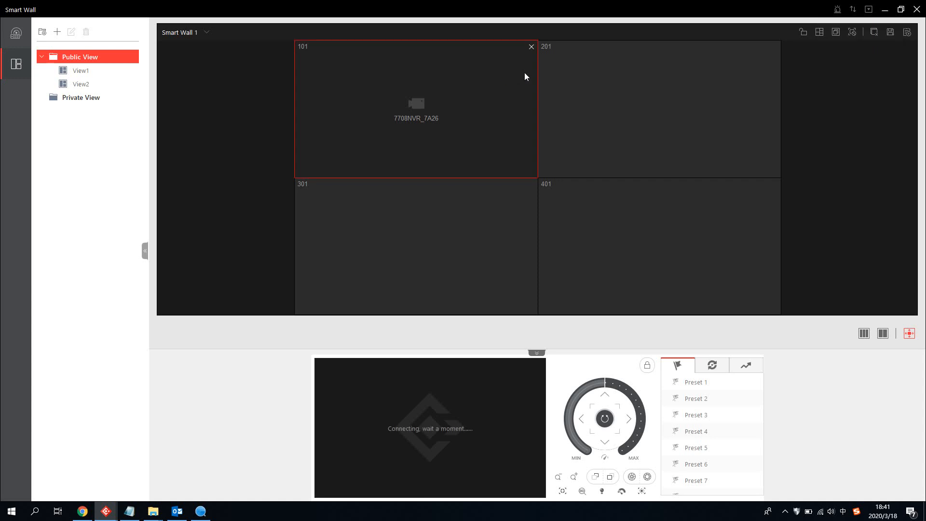
{"action": "left_click", "coordinate": [821, 32]}
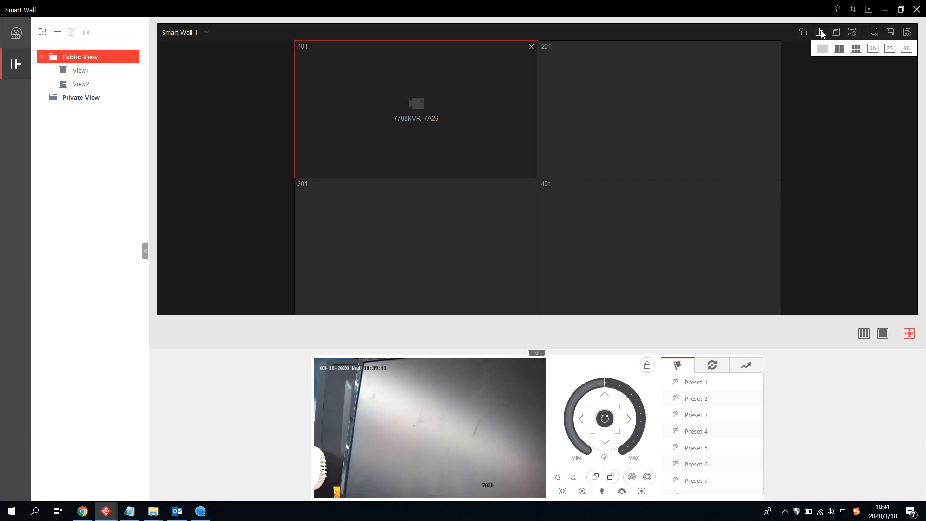
{"action": "left_click", "coordinate": [856, 49]}
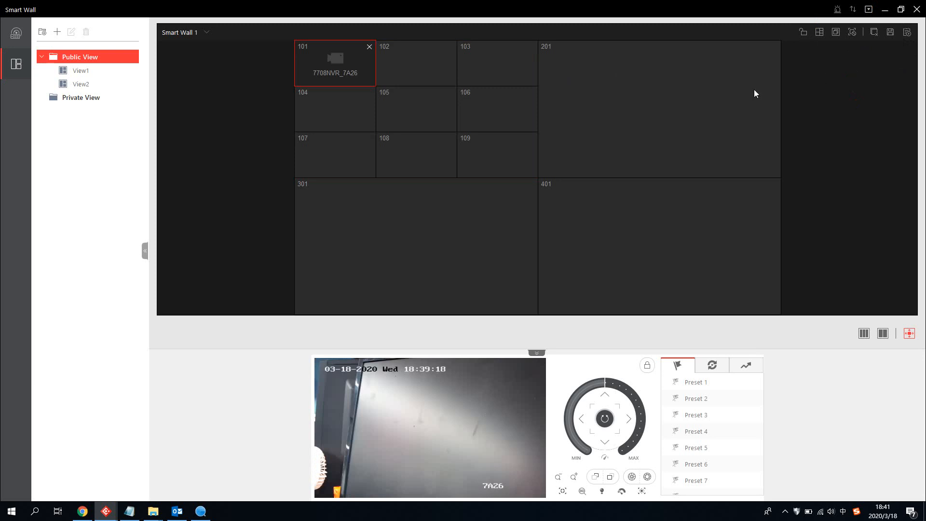
{"action": "left_click", "coordinate": [820, 33]}
{"action": "left_click", "coordinate": [822, 48]}
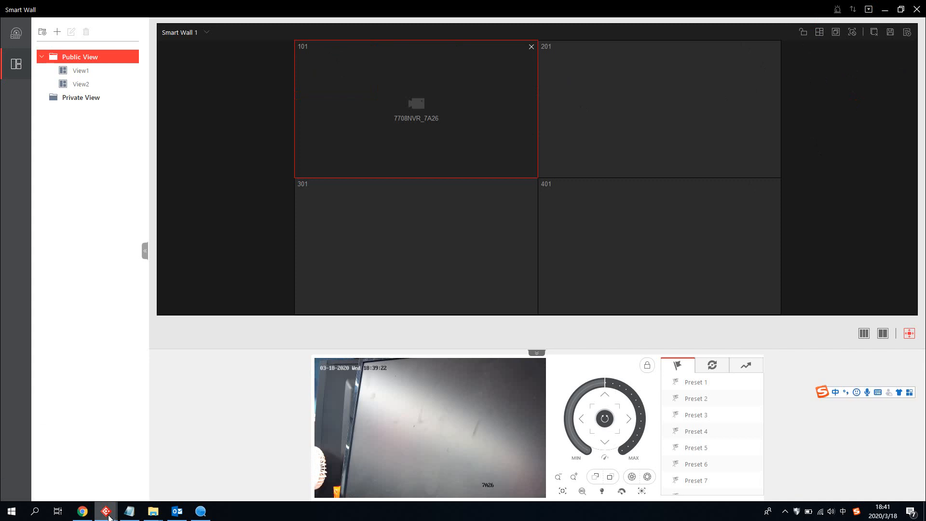
Step: Switch to the HikCentral Web Client in Chrome and start adding a new alarm under Event & Alarm
{"action": "mouse_move", "coordinate": [106, 511]}
{"action": "left_click", "coordinate": [82, 474]}
{"action": "left_click", "coordinate": [83, 513]}
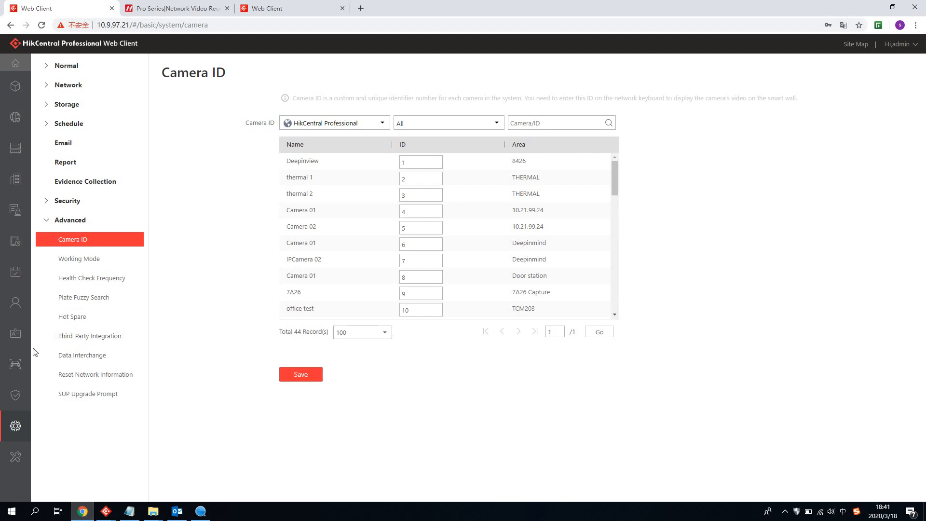
{"action": "mouse_move", "coordinate": [25, 273]}
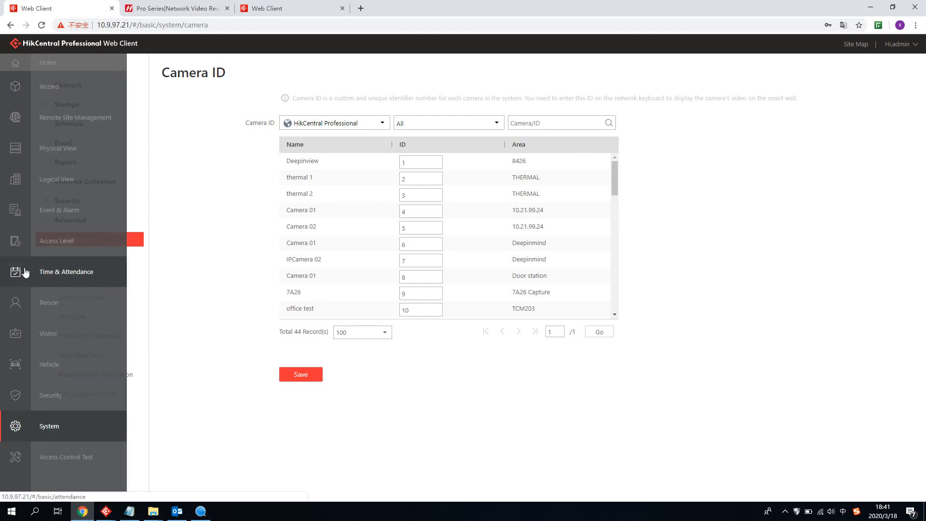
{"action": "left_click", "coordinate": [26, 212]}
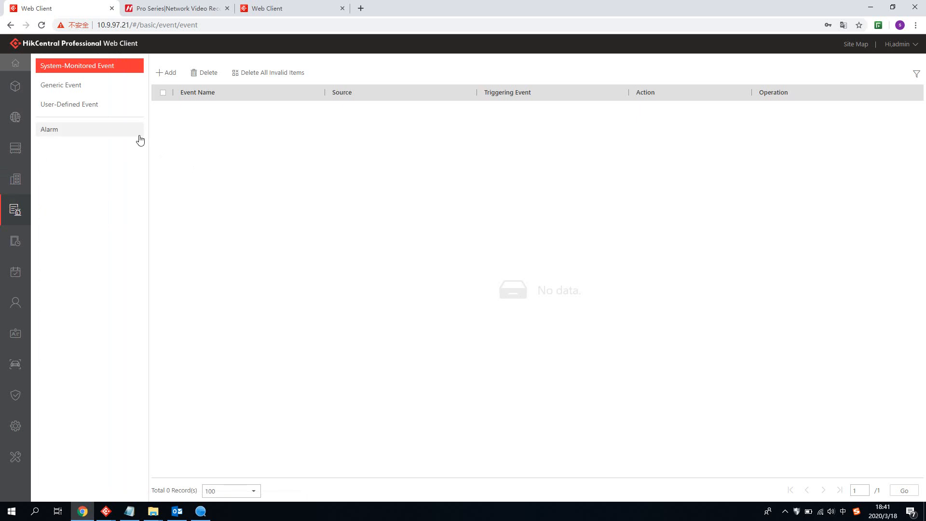
{"action": "left_click", "coordinate": [137, 134]}
{"action": "left_click", "coordinate": [164, 73]}
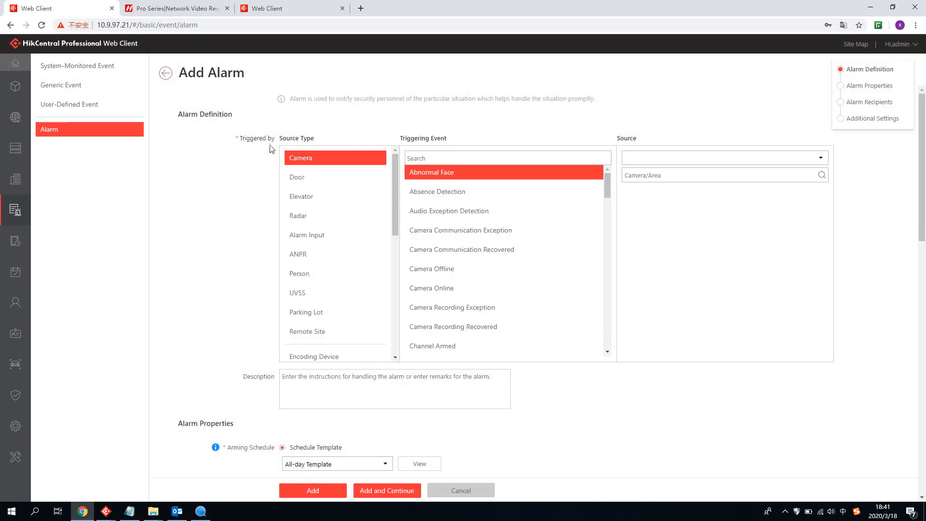
Step: Set the alarm's trigger to Motion Detection with camera 7A26 of the 7708NVR area as the source
{"action": "left_click", "coordinate": [418, 157]}
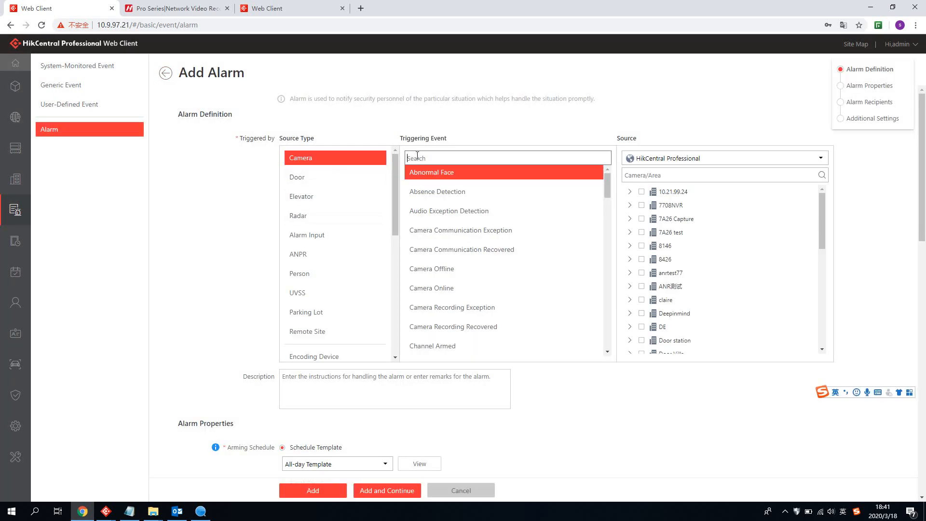
{"action": "type", "text": "motion"}
{"action": "left_click", "coordinate": [443, 174]}
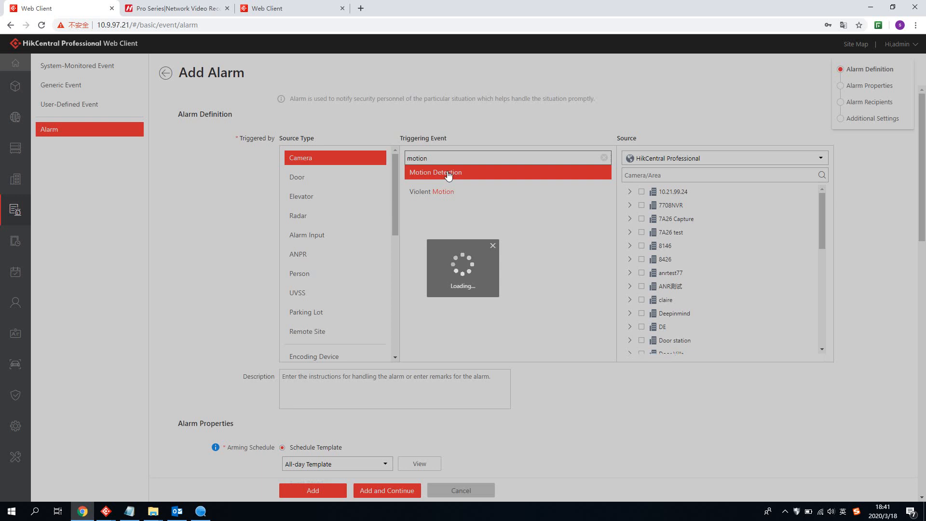
{"action": "left_click", "coordinate": [630, 206]}
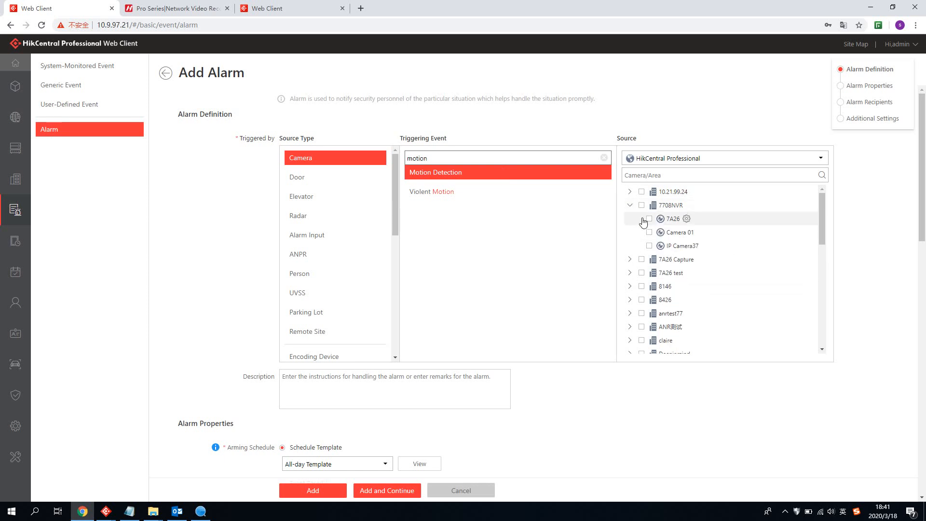
{"action": "left_click", "coordinate": [649, 219]}
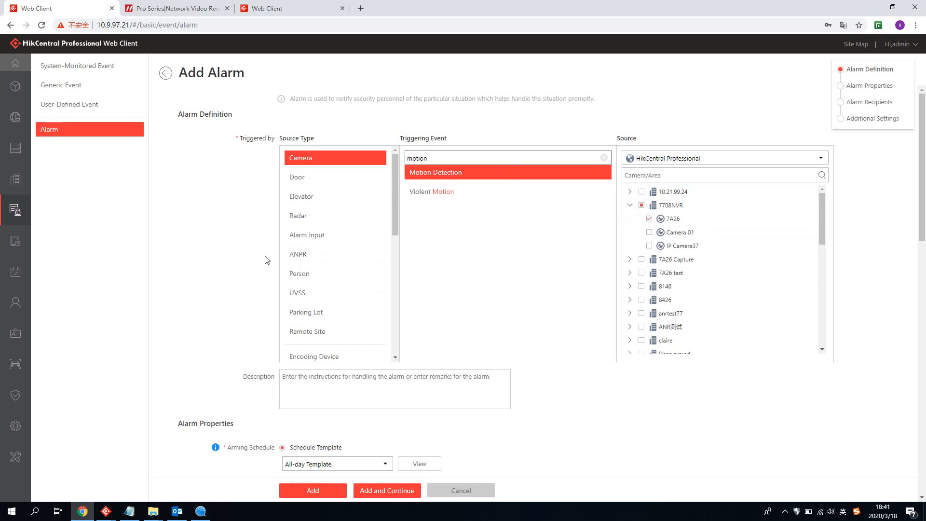
Step: Enable Display on Smart Wall for the alarm and set the smart wall type to Wall Related to Decoding Device
{"action": "scroll", "coordinate": [267, 260], "scroll_direction": "down", "scroll_amount": 6}
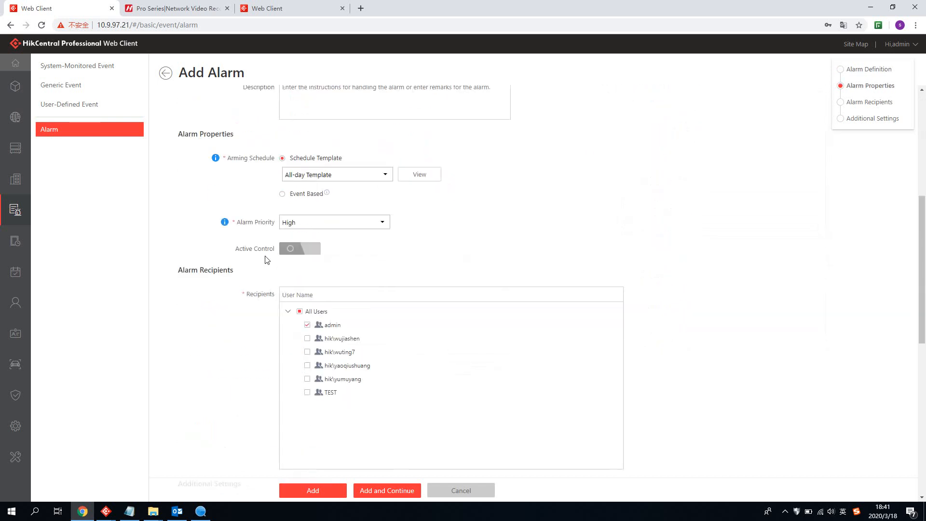
{"action": "scroll", "coordinate": [703, 299], "scroll_direction": "down", "scroll_amount": 8}
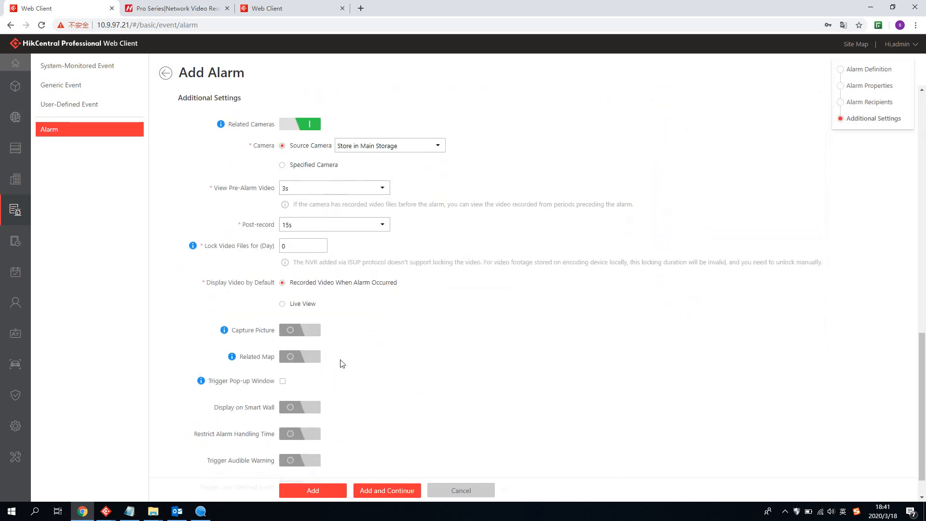
{"action": "left_click", "coordinate": [299, 408]}
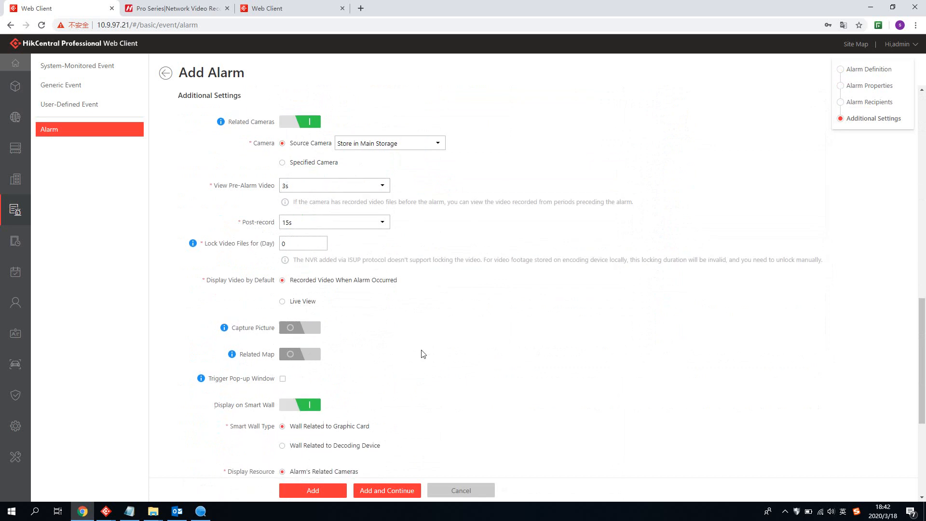
{"action": "scroll", "coordinate": [421, 354], "scroll_direction": "down", "scroll_amount": 1}
{"action": "left_click", "coordinate": [534, 359]}
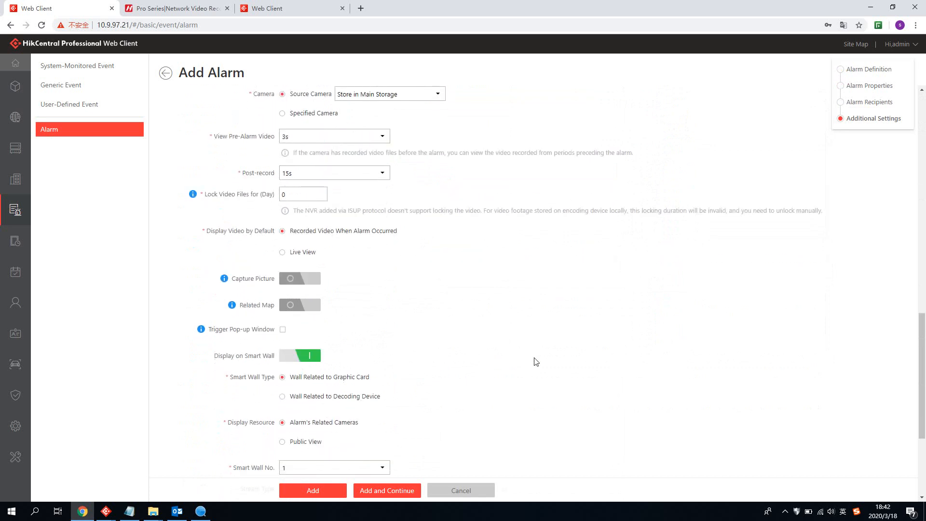
{"action": "scroll", "coordinate": [535, 362], "scroll_direction": "down", "scroll_amount": 1}
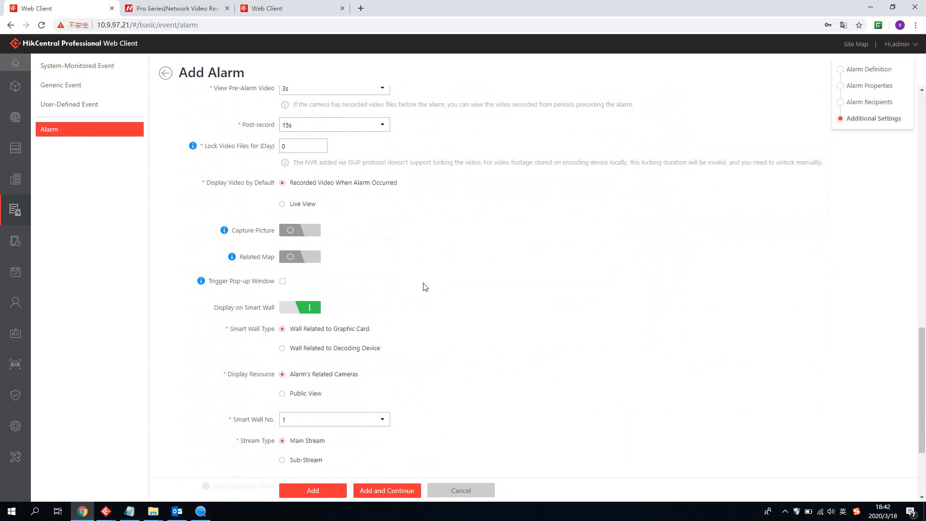
{"action": "scroll", "coordinate": [424, 287], "scroll_direction": "down", "scroll_amount": 1}
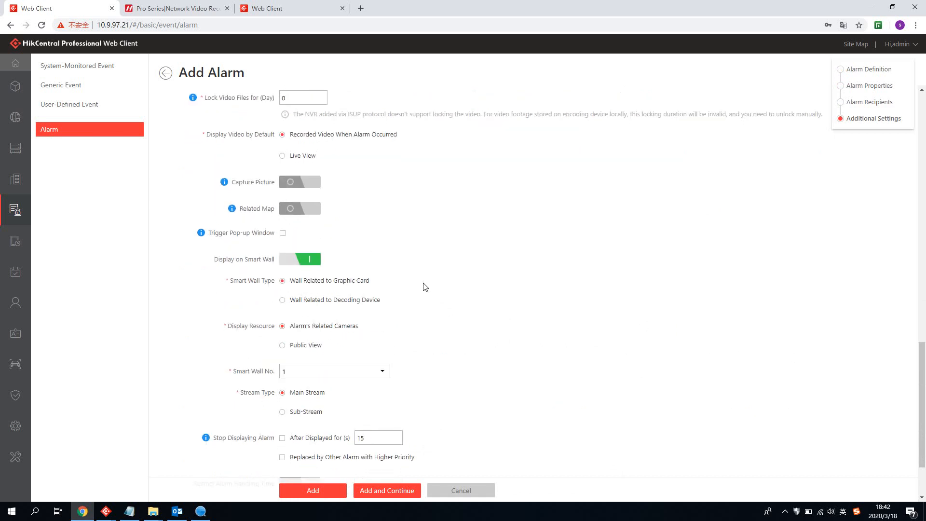
{"action": "left_click", "coordinate": [340, 305]}
{"action": "scroll", "coordinate": [574, 293], "scroll_direction": "down", "scroll_amount": 3}
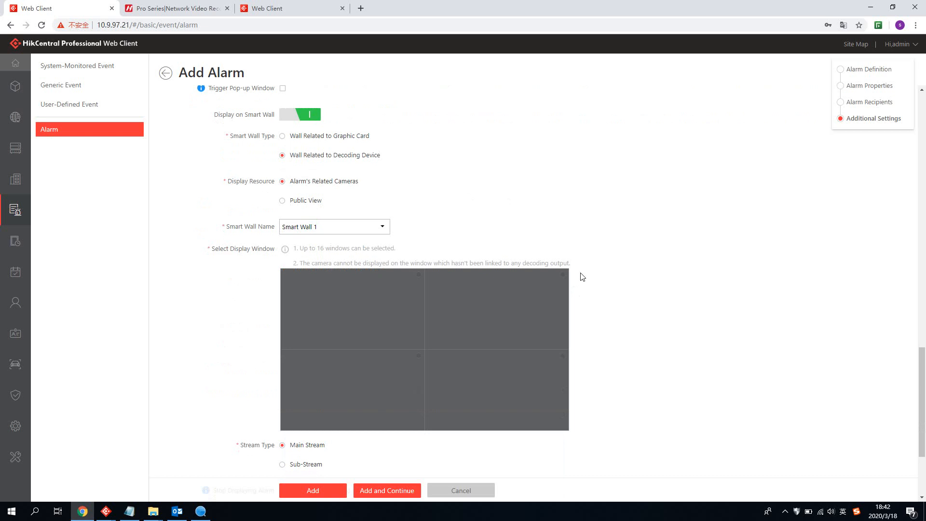
Step: Set the alarm to display its related cameras in all four windows of Smart Wall 1
{"action": "left_click", "coordinate": [316, 201]}
{"action": "left_click", "coordinate": [319, 188]}
{"action": "left_click", "coordinate": [368, 231]}
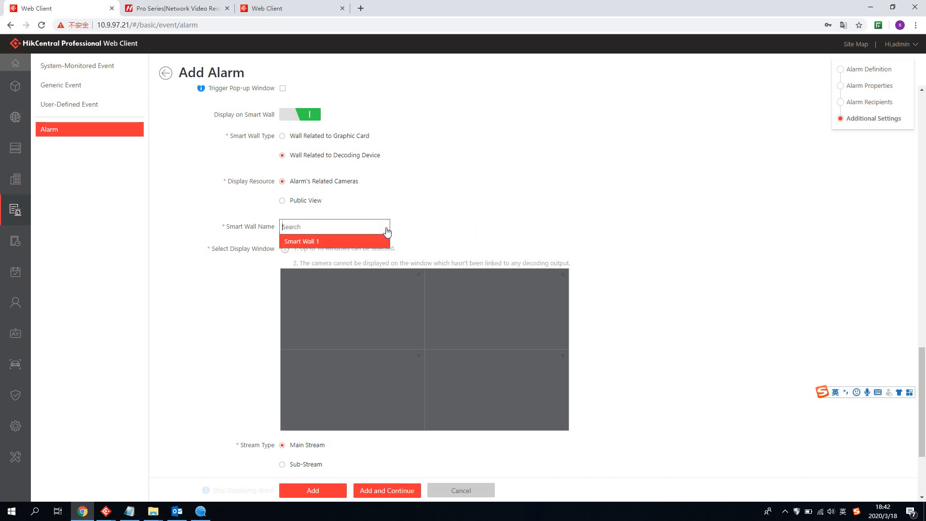
{"action": "left_click", "coordinate": [367, 240]}
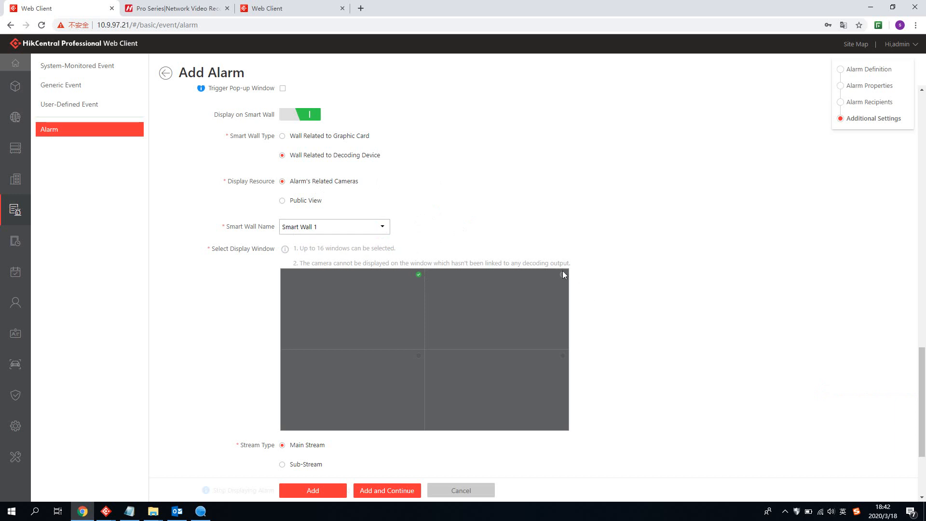
{"action": "left_click", "coordinate": [418, 356]}
{"action": "left_click", "coordinate": [563, 357]}
{"action": "scroll", "coordinate": [659, 350], "scroll_direction": "down", "scroll_amount": 3}
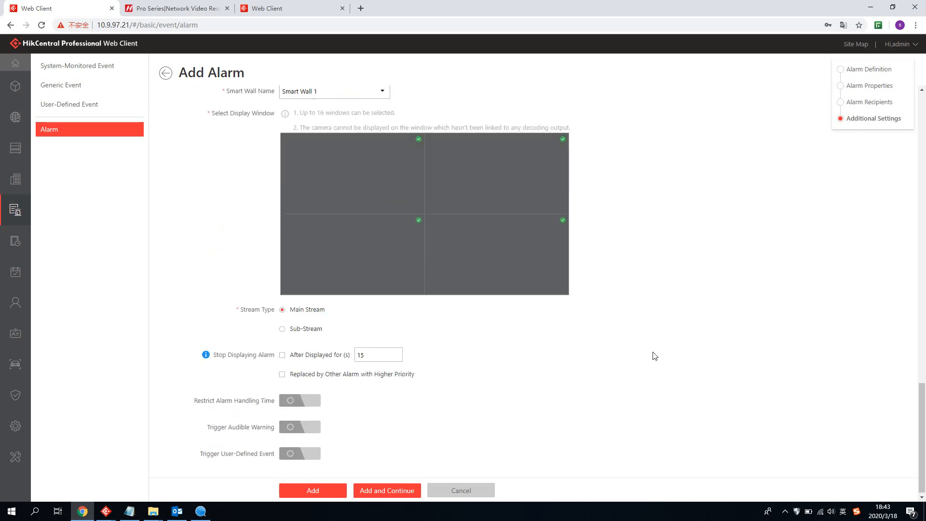
Step: Stop displaying the alarm after 15 s or when replaced by a higher-priority alarm, and add the alarm
{"action": "left_click", "coordinate": [289, 355]}
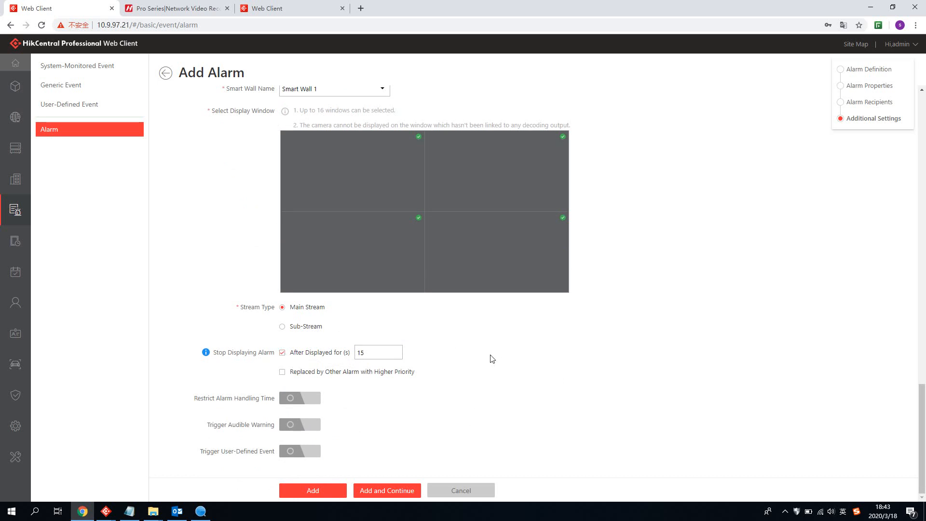
{"action": "left_click", "coordinate": [285, 373]}
{"action": "left_click", "coordinate": [324, 491]}
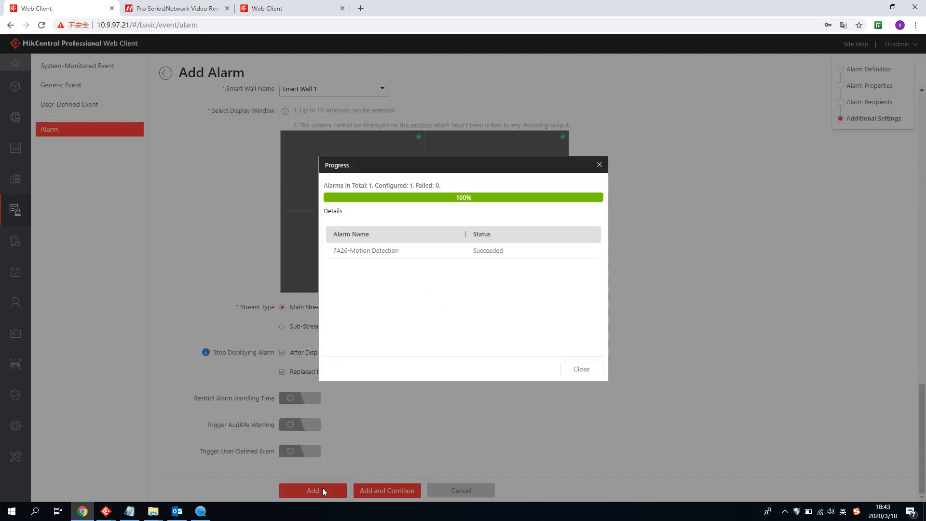
{"action": "left_click", "coordinate": [583, 369]}
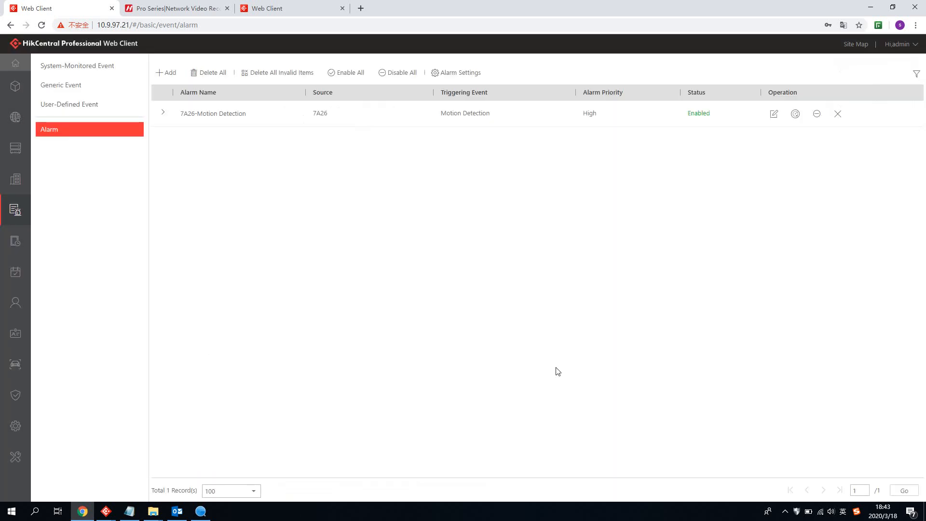
Step: Switch to the Smart Wall window, close the 7A26 alarm in window 101 and lock that window
{"action": "mouse_move", "coordinate": [107, 513]}
{"action": "left_click", "coordinate": [164, 494]}
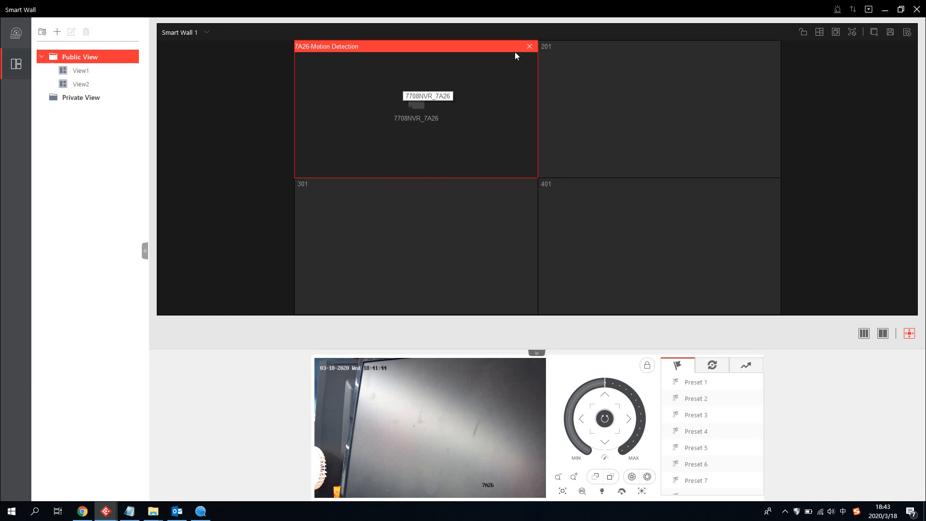
{"action": "left_click", "coordinate": [529, 46]}
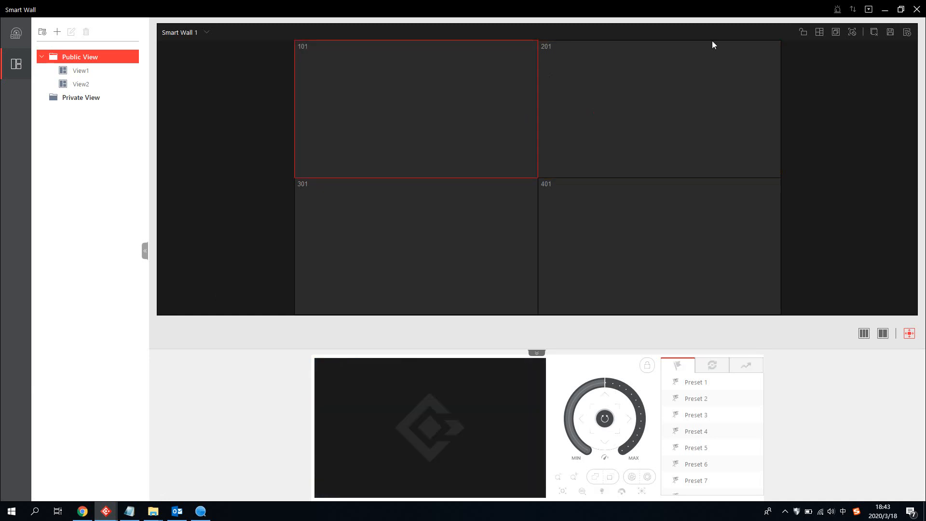
{"action": "left_click", "coordinate": [803, 34]}
Step: Place the Chrome Web Client beside the smart wall and manually trigger a test of the 7A26 motion detection alarm
{"action": "mouse_move", "coordinate": [106, 512]}
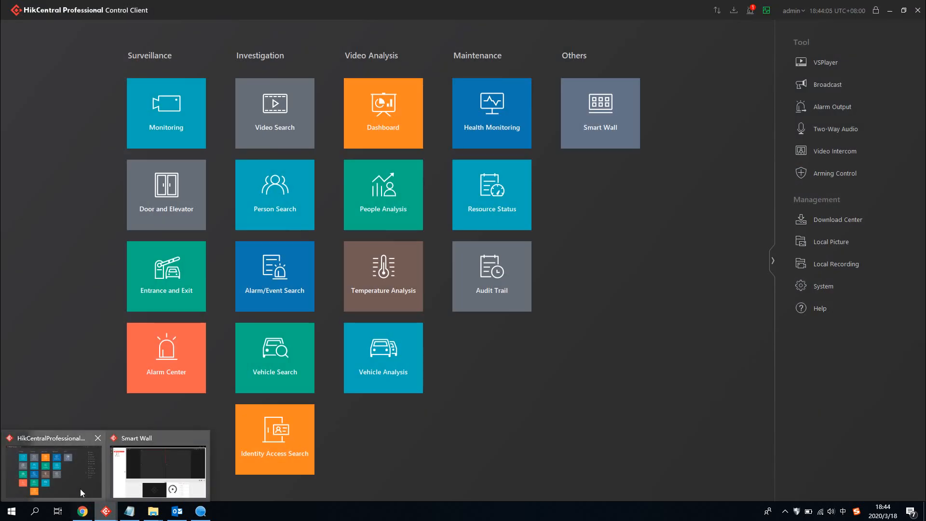
{"action": "left_click", "coordinate": [82, 512]}
{"action": "left_click_drag", "start_coordinate": [336, 4], "coordinate": [213, 29]}
{"action": "left_click_drag", "start_coordinate": [105, 471], "coordinate": [276, 459]}
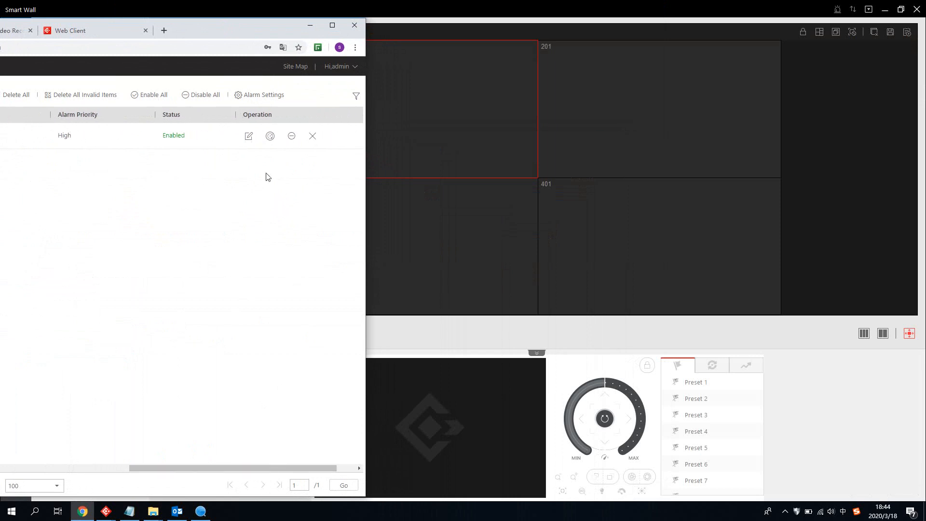
{"action": "left_click", "coordinate": [270, 135]}
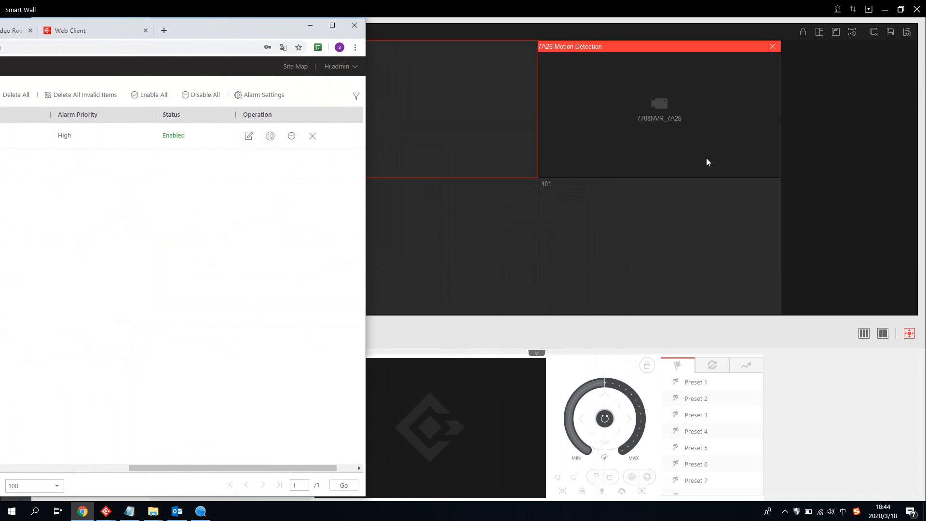
Step: Clear and lock smart wall window 201, and trigger the 7A26 alarm test again from the Web Client
{"action": "left_click", "coordinate": [773, 47]}
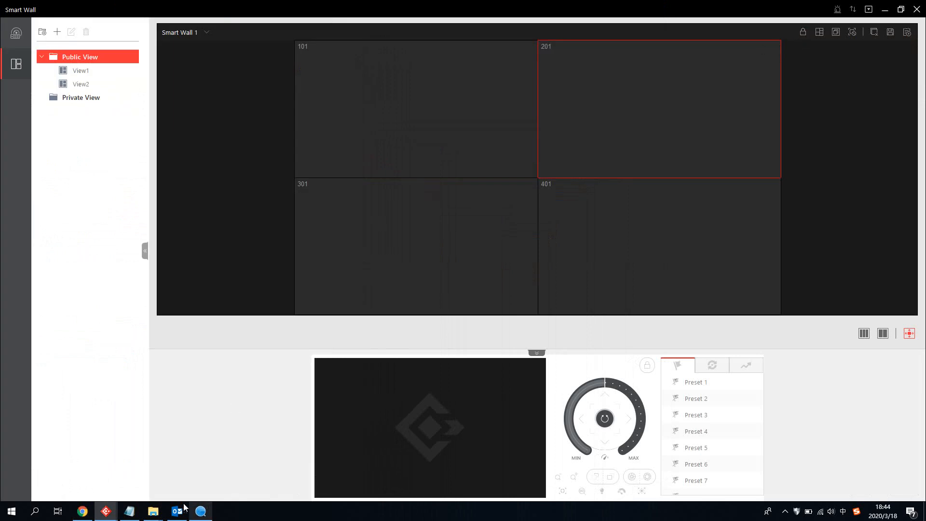
{"action": "left_click", "coordinate": [82, 512]}
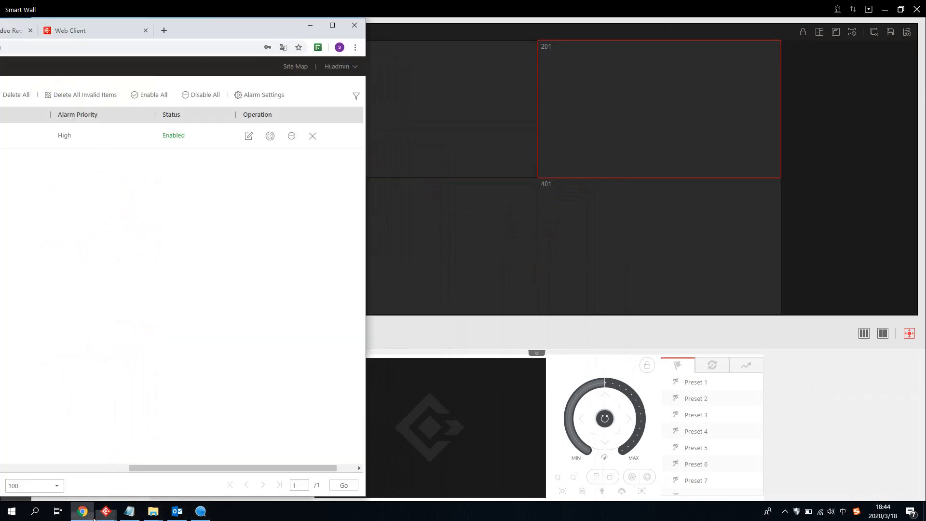
{"action": "left_click", "coordinate": [270, 136]}
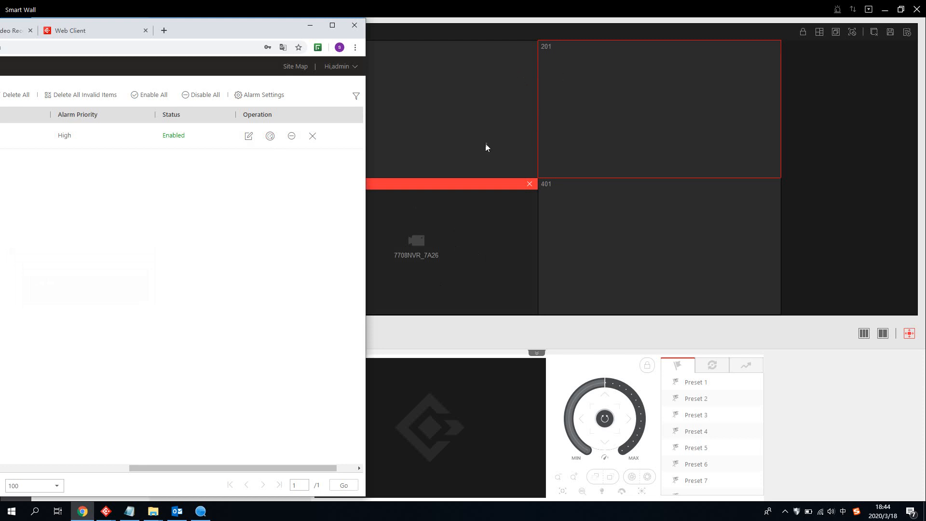
Step: Unlock smart wall windows 201 and 101
{"action": "left_click", "coordinate": [574, 84]}
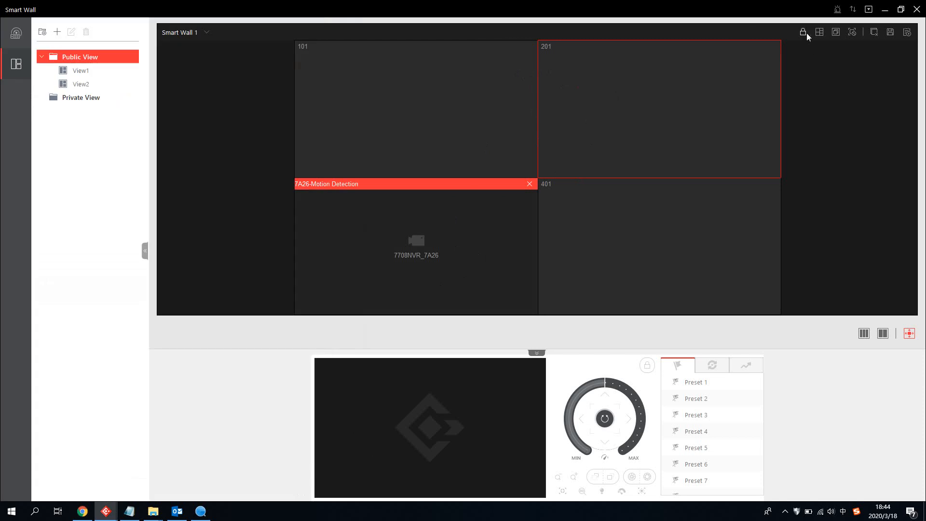
{"action": "left_click", "coordinate": [439, 116]}
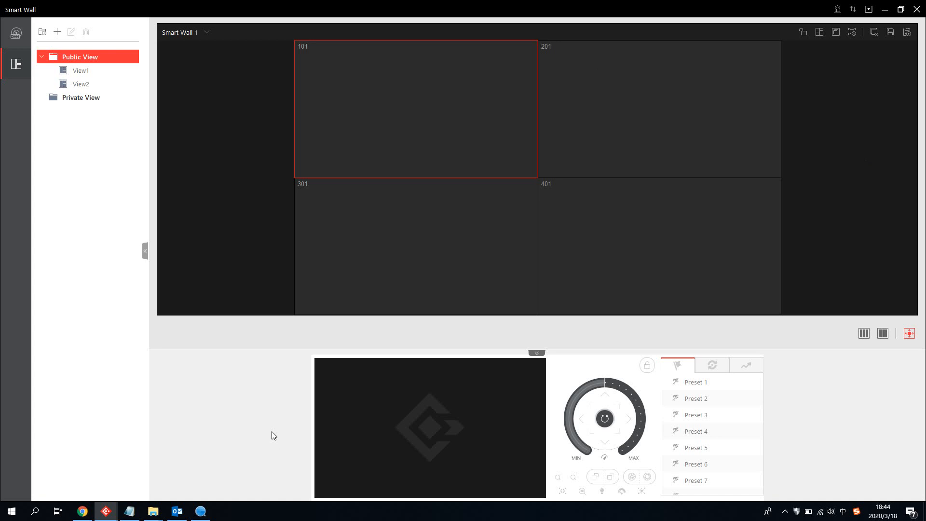
Step: Return to the Web Client in Chrome, start adding another alarm and maximize the browser
{"action": "mouse_move", "coordinate": [104, 511]}
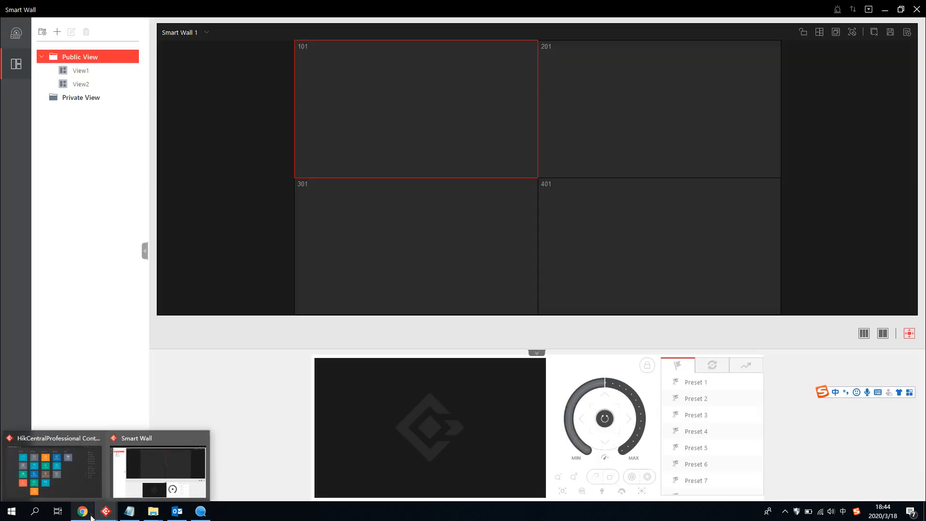
{"action": "left_click", "coordinate": [83, 511]}
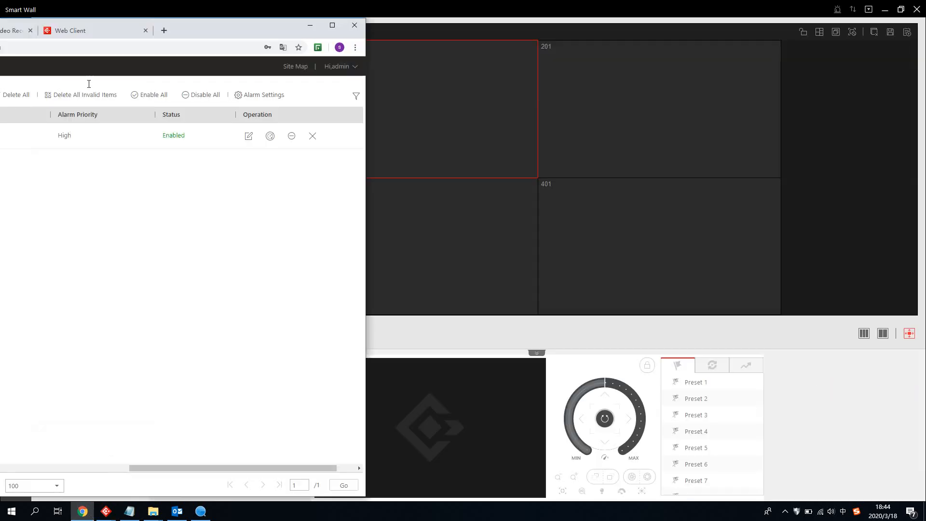
{"action": "left_click_drag", "start_coordinate": [181, 21], "coordinate": [288, 30]}
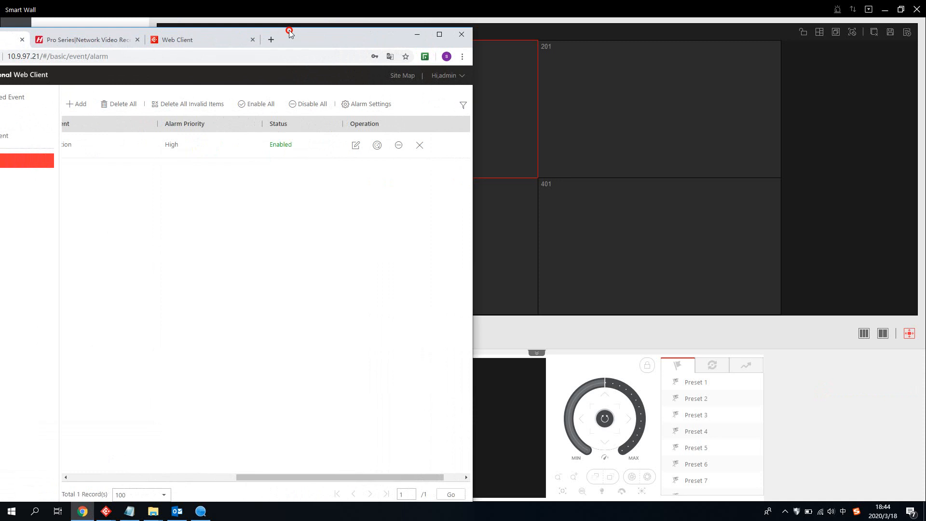
{"action": "left_click_drag", "start_coordinate": [276, 476], "coordinate": [150, 467]}
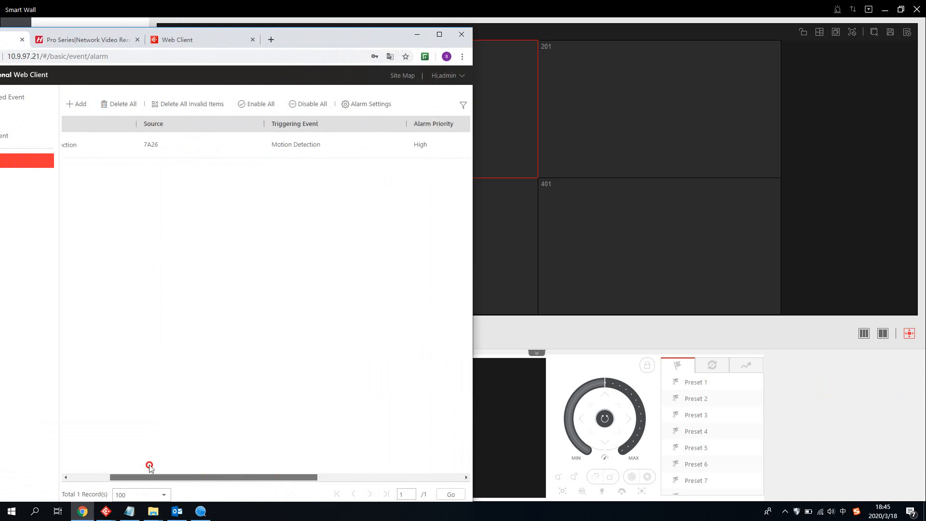
{"action": "left_click", "coordinate": [81, 104]}
{"action": "left_click", "coordinate": [438, 35]}
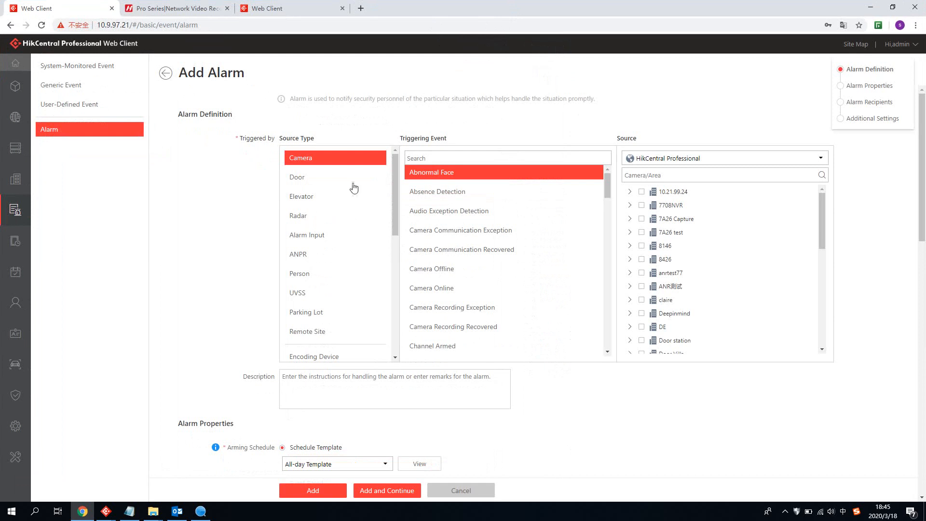
Step: Set the new alarm's trigger to Motion Detection with IP Camera37 of the 7708NVR area as the source
{"action": "left_click", "coordinate": [416, 156]}
{"action": "type", "text": "motion"}
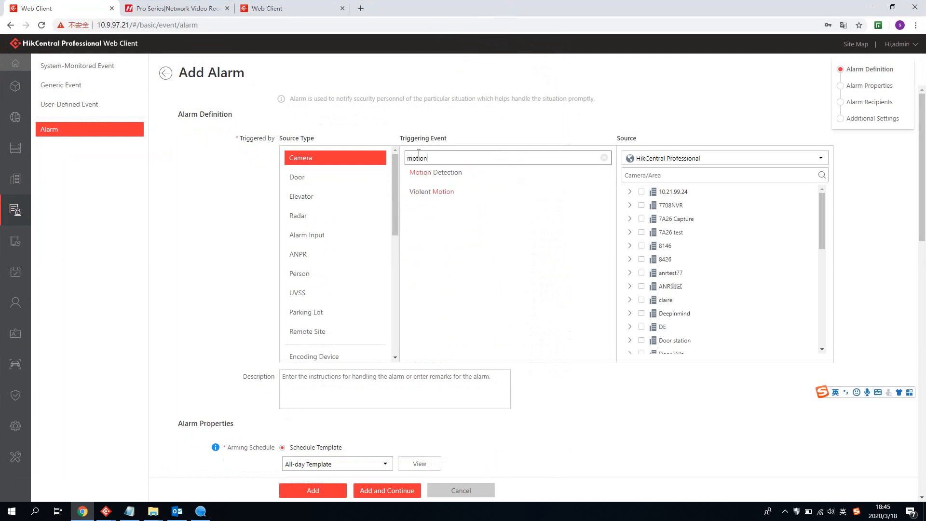
{"action": "left_click", "coordinate": [449, 173]}
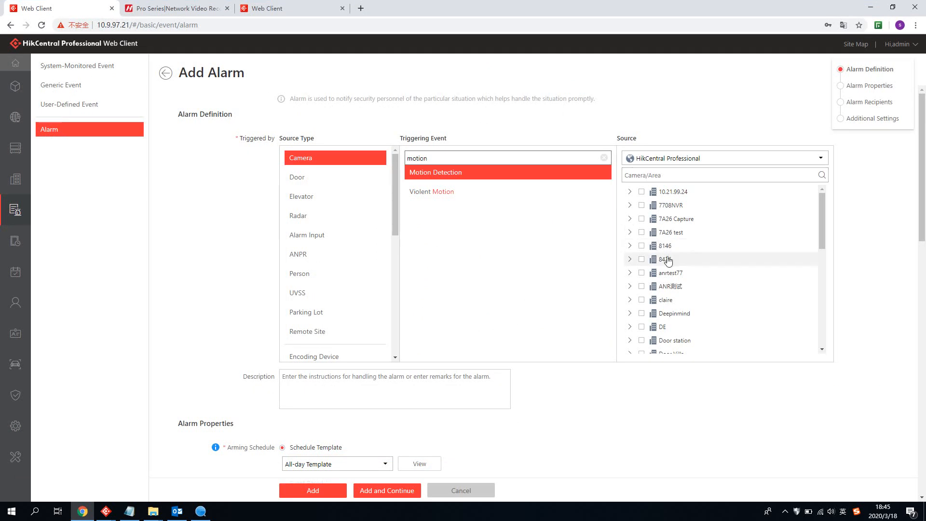
{"action": "left_click", "coordinate": [630, 205]}
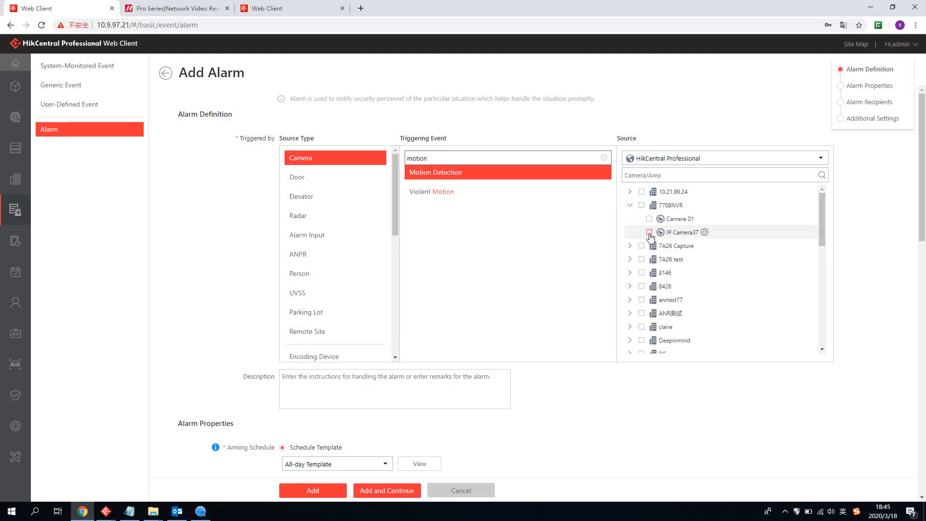
{"action": "left_click", "coordinate": [649, 233]}
Step: Enable Display on Smart Wall for the IP Camera37 alarm with a Wall Related to Decoding Device
{"action": "scroll", "coordinate": [212, 278], "scroll_direction": "down", "scroll_amount": 3}
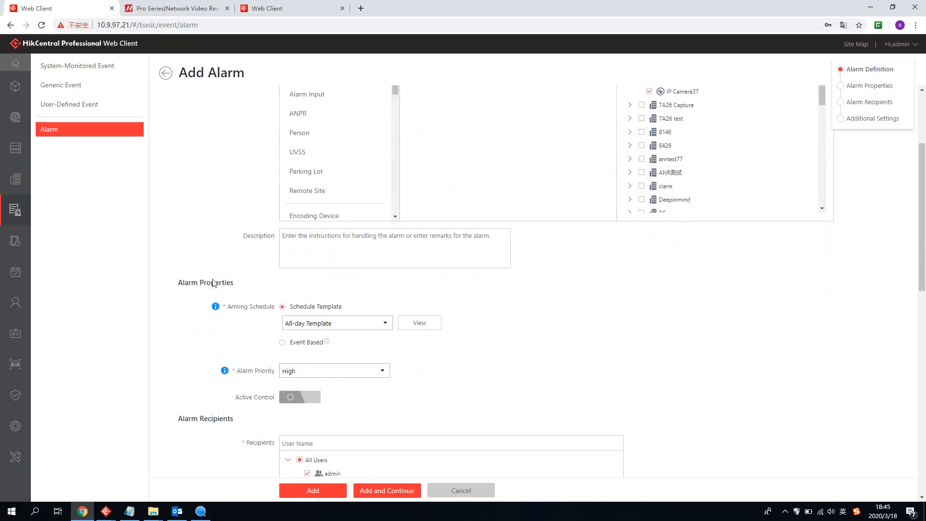
{"action": "scroll", "coordinate": [225, 266], "scroll_direction": "down", "scroll_amount": 2}
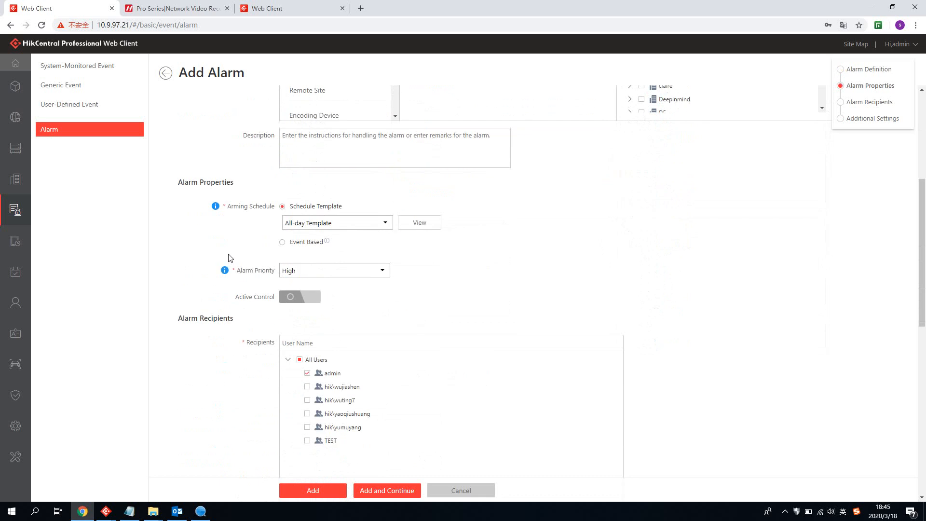
{"action": "scroll", "coordinate": [229, 249], "scroll_direction": "down", "scroll_amount": 2}
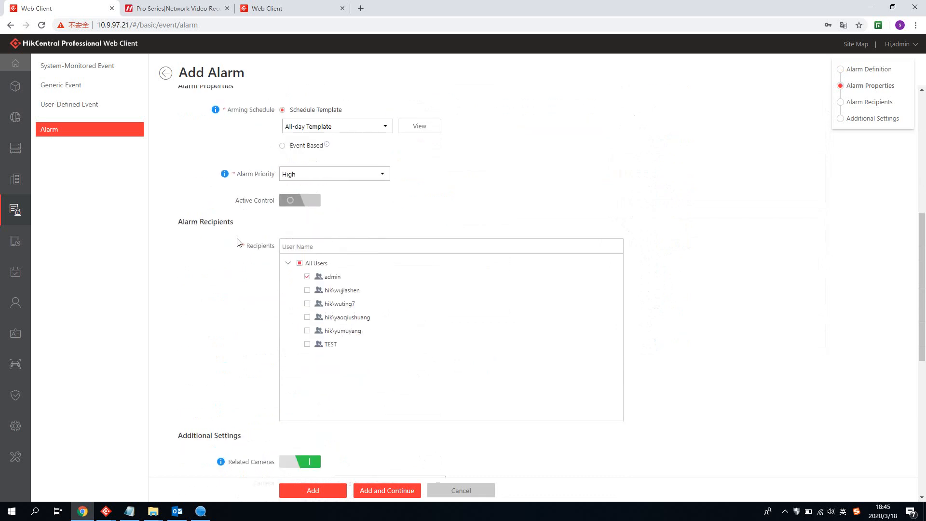
{"action": "scroll", "coordinate": [240, 241], "scroll_direction": "down", "scroll_amount": 2}
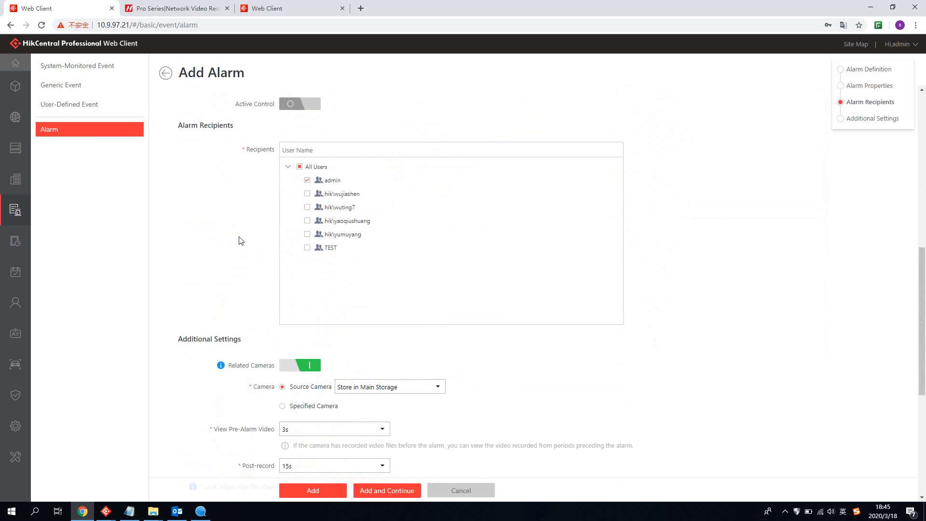
{"action": "scroll", "coordinate": [265, 269], "scroll_direction": "down", "scroll_amount": 2}
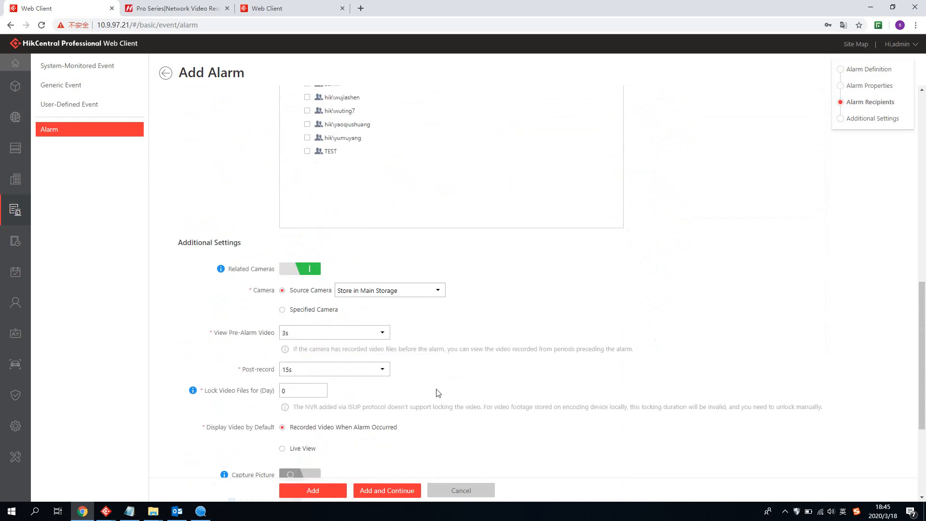
{"action": "scroll", "coordinate": [667, 324], "scroll_direction": "down", "scroll_amount": 4}
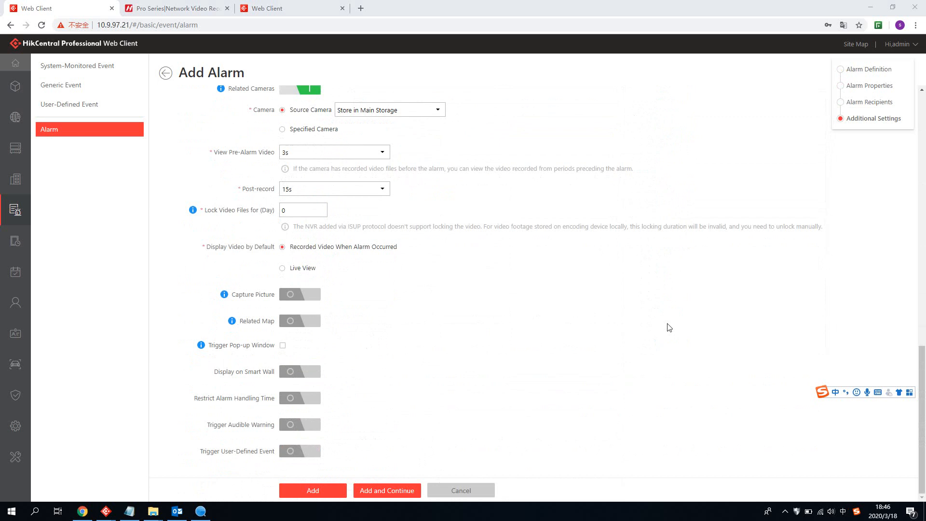
{"action": "left_click", "coordinate": [311, 371]}
{"action": "scroll", "coordinate": [468, 317], "scroll_direction": "down", "scroll_amount": 3}
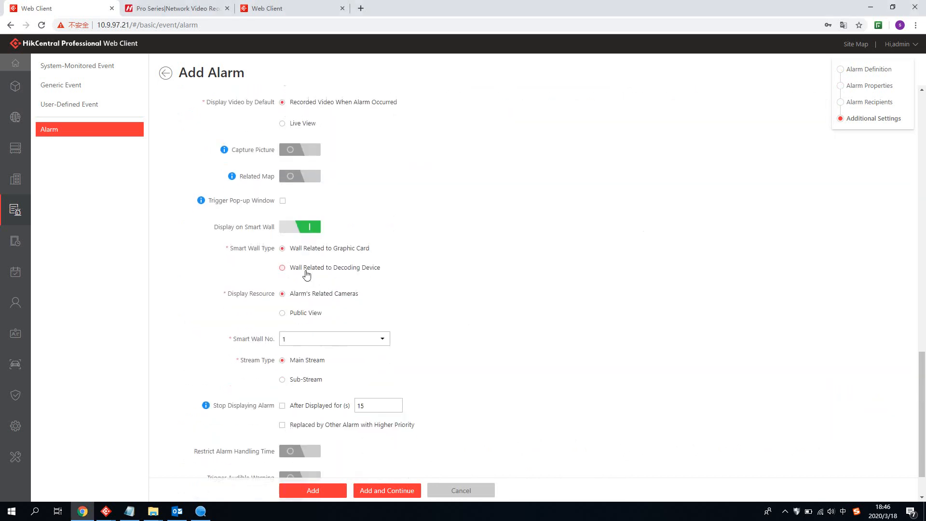
{"action": "left_click", "coordinate": [306, 268]}
{"action": "scroll", "coordinate": [420, 343], "scroll_direction": "down", "scroll_amount": 2}
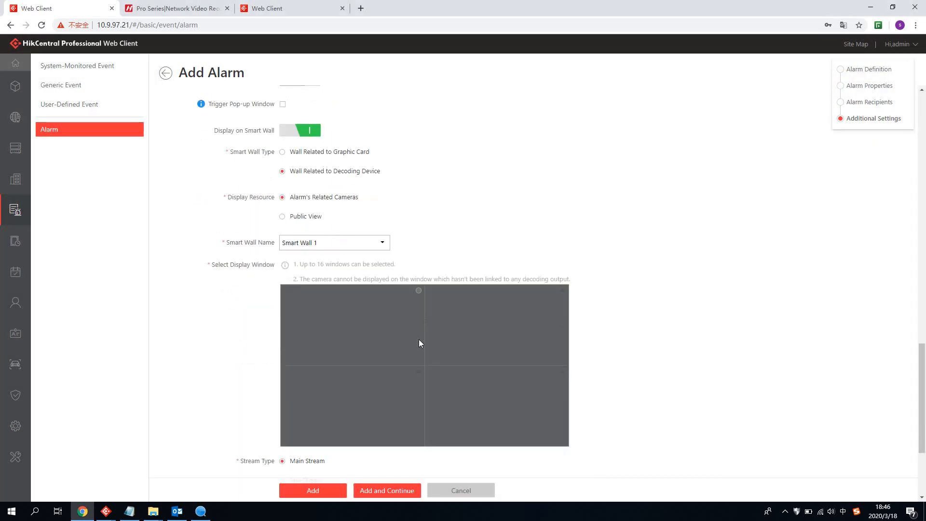
Step: Select only the wall's upper-left window, stop displaying after 15 s or on replacement by a higher-priority alarm, and add the alarm
{"action": "left_click", "coordinate": [419, 291]}
{"action": "scroll", "coordinate": [222, 400], "scroll_direction": "down", "scroll_amount": 3}
{"action": "left_click", "coordinate": [283, 362]}
{"action": "left_click", "coordinate": [282, 381]}
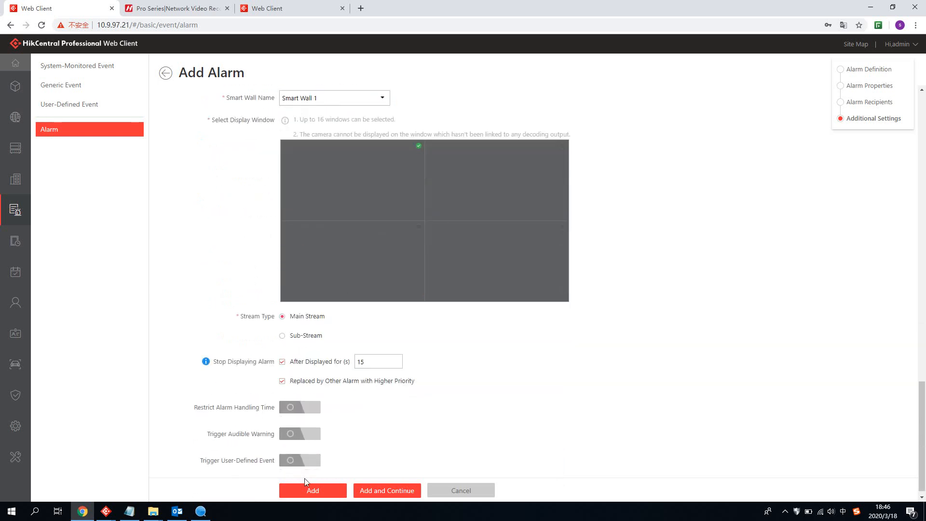
{"action": "left_click", "coordinate": [312, 491]}
{"action": "left_click", "coordinate": [588, 369]}
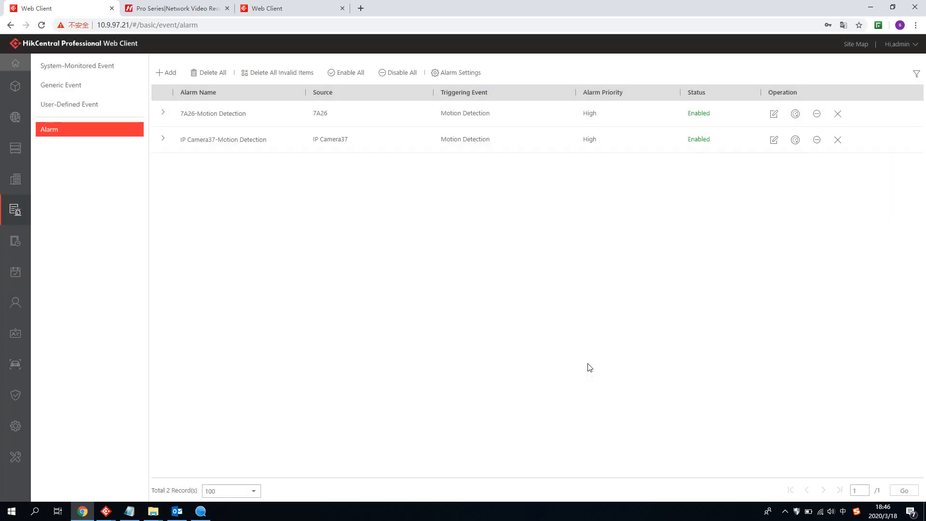
Step: Edit the 7A26-Motion Detection alarm to display only in the wall's upper-left window and save it
{"action": "left_click", "coordinate": [774, 115]}
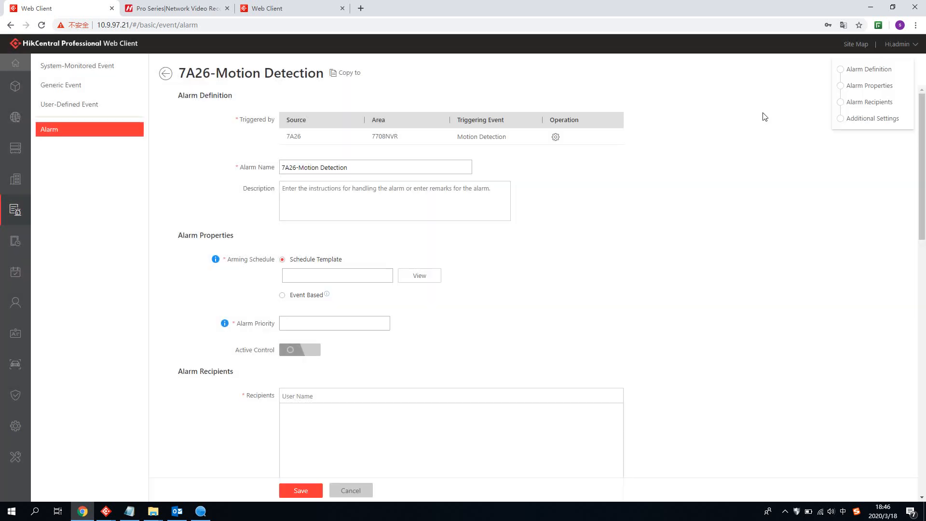
{"action": "scroll", "coordinate": [647, 249], "scroll_direction": "down", "scroll_amount": 7}
{"action": "scroll", "coordinate": [647, 250], "scroll_direction": "down", "scroll_amount": 10}
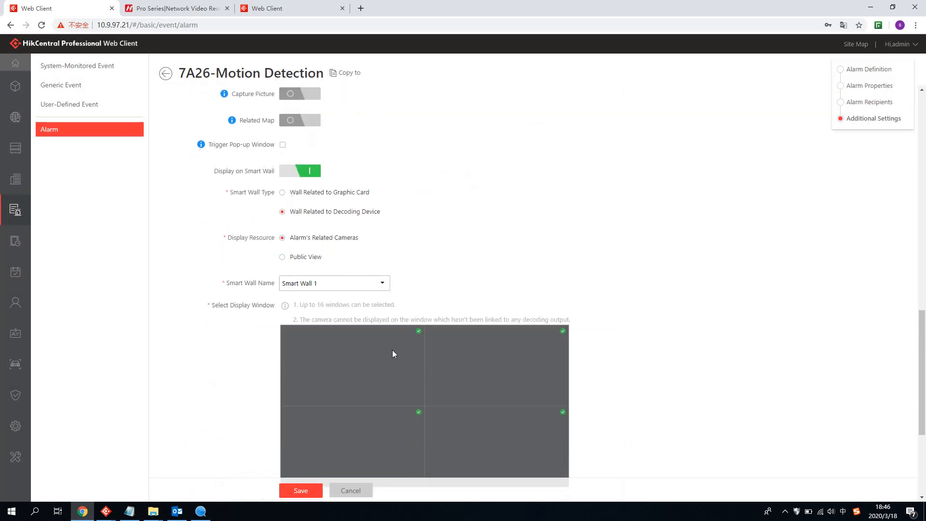
{"action": "left_click", "coordinate": [563, 332]}
{"action": "scroll", "coordinate": [697, 326], "scroll_direction": "down", "scroll_amount": 4}
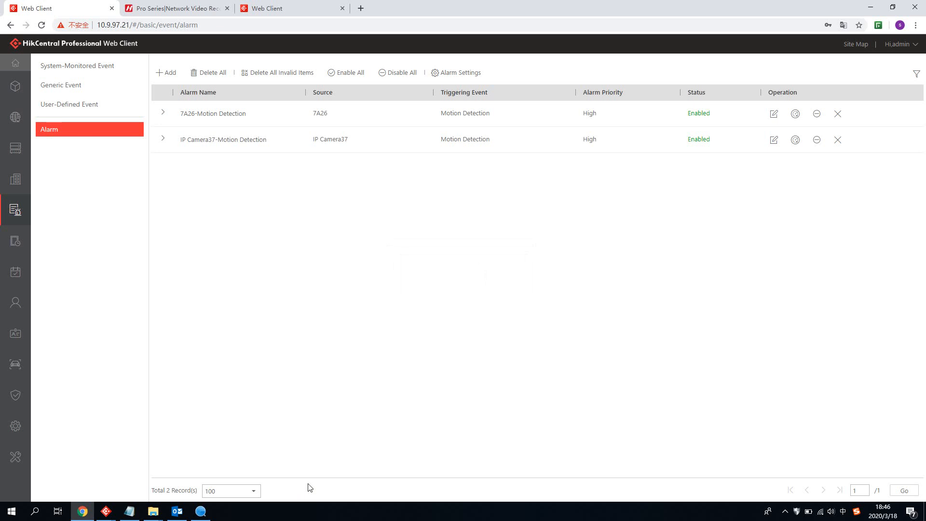
Step: Bring up the Smart Wall window, take the Web Client browser out of full screen and maximize the Smart Wall
{"action": "mouse_move", "coordinate": [106, 511]}
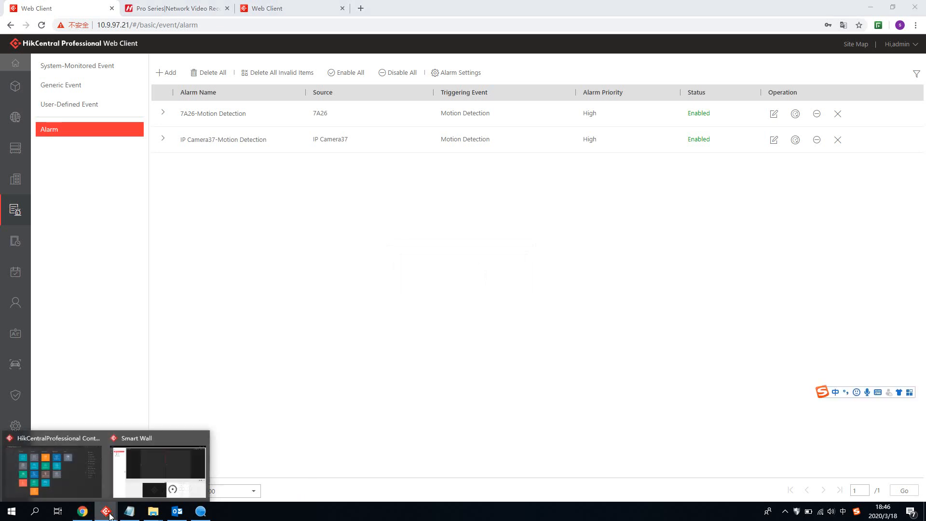
{"action": "left_click", "coordinate": [142, 485]}
{"action": "left_click_drag", "start_coordinate": [506, 5], "coordinate": [395, 35]}
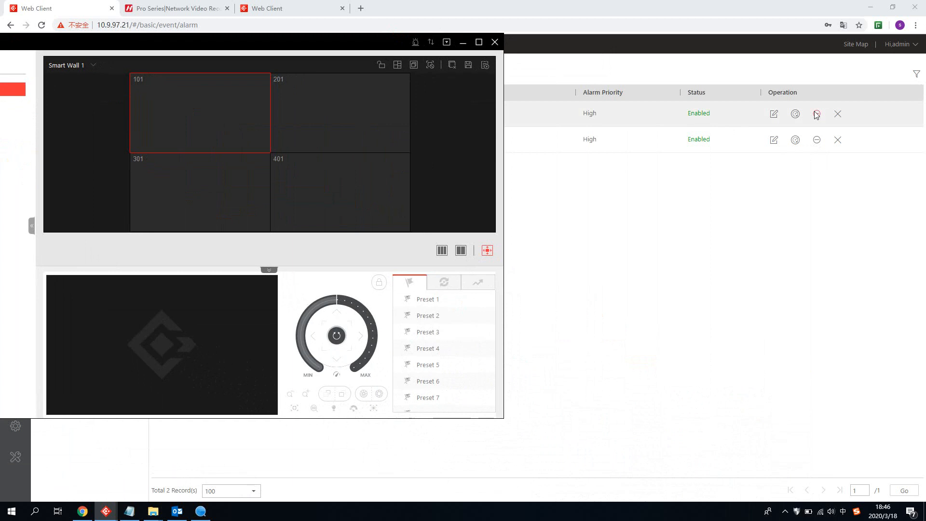
{"action": "left_click_drag", "start_coordinate": [384, 4], "coordinate": [209, 84]}
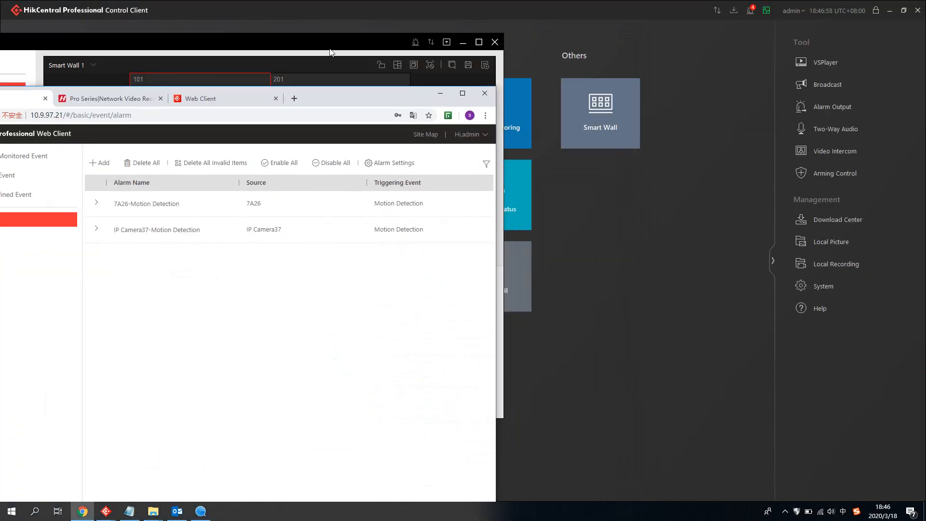
{"action": "left_click_drag", "start_coordinate": [333, 43], "coordinate": [641, 11]}
{"action": "left_click", "coordinate": [786, 5]}
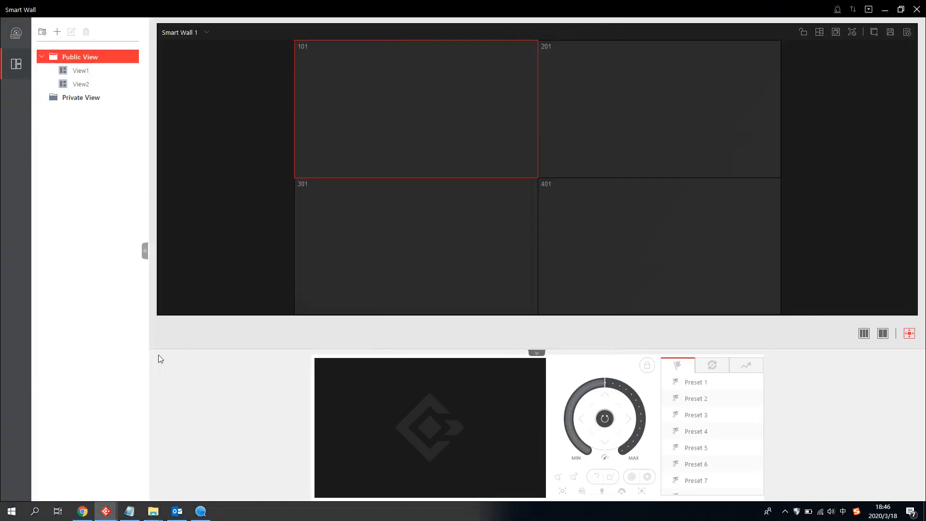
Step: Minimize the Control Client home window and place the browser beside the wall display with the alarms' Operation column in view
{"action": "mouse_move", "coordinate": [105, 511]}
{"action": "left_click", "coordinate": [81, 478]}
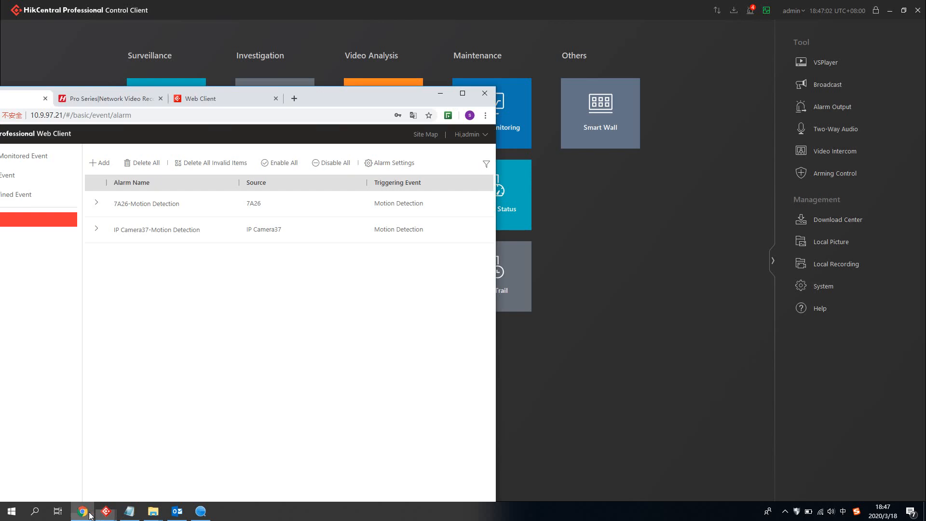
{"action": "left_click", "coordinate": [83, 511]}
{"action": "left_click", "coordinate": [891, 11]}
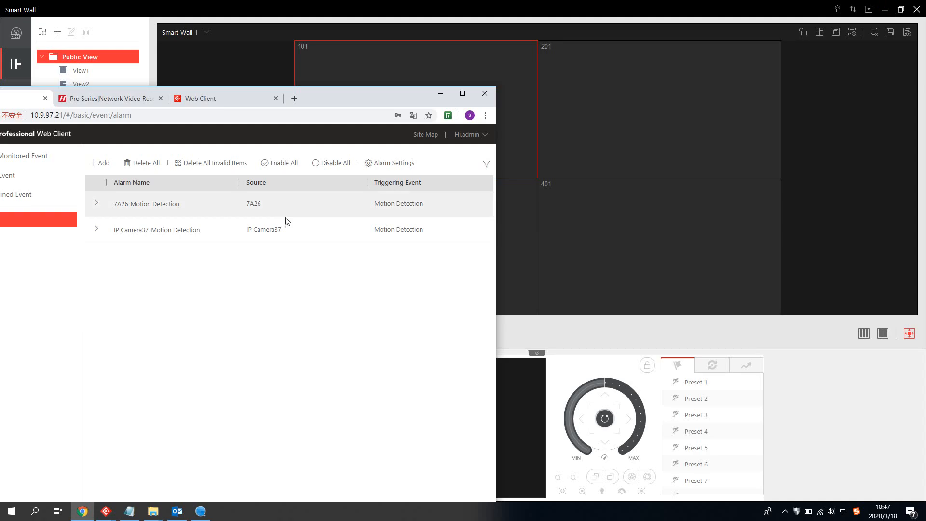
{"action": "left_click_drag", "start_coordinate": [268, 104], "coordinate": [152, 58]}
{"action": "left_click_drag", "start_coordinate": [164, 488], "coordinate": [324, 488]}
{"action": "left_click", "coordinate": [233, 51]}
{"action": "left_click_drag", "start_coordinate": [233, 51], "coordinate": [181, 69]}
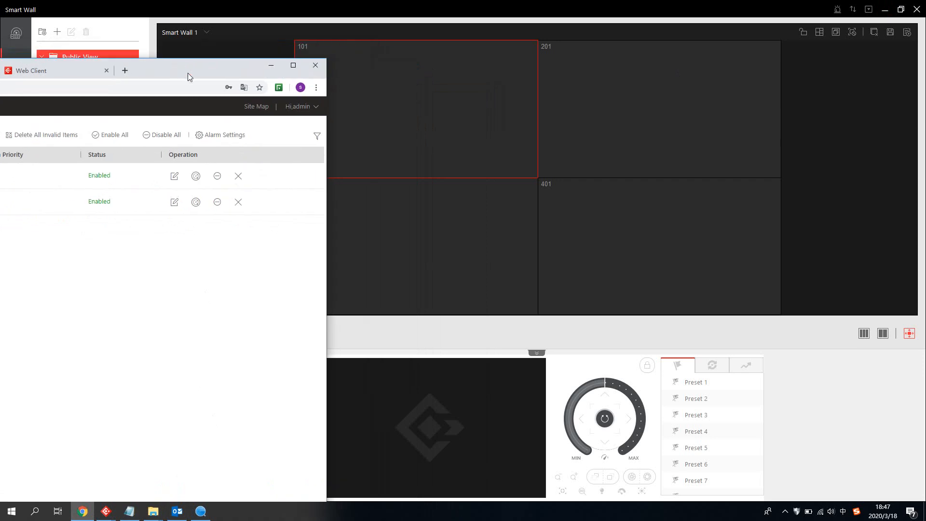
Step: Test the alarm display on the wall, triggering 7A26 first and then both motion detection alarms alternately in quick succession
{"action": "left_click", "coordinate": [196, 203]}
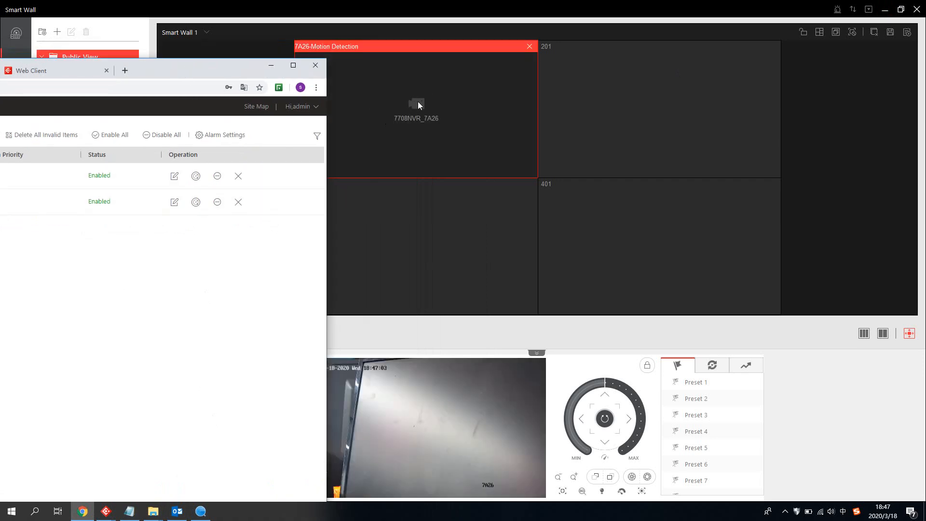
{"action": "left_click", "coordinate": [196, 203]}
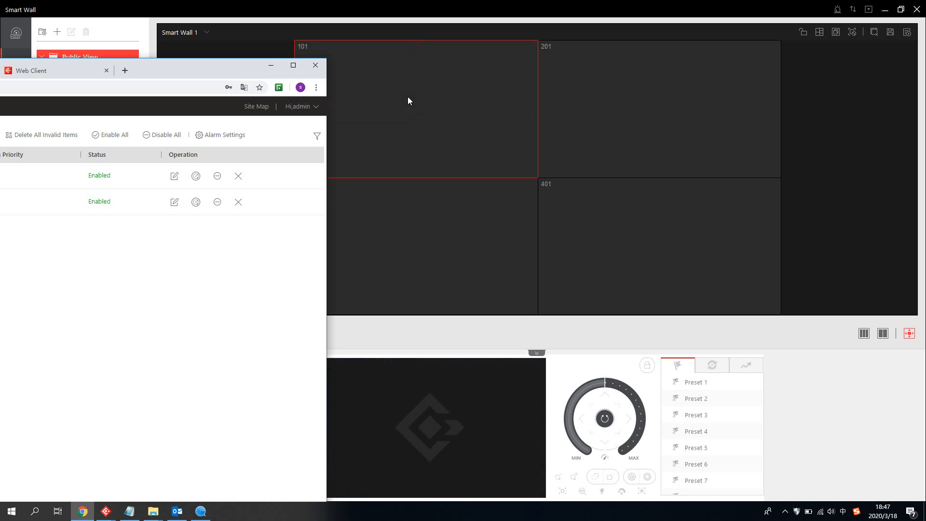
{"action": "left_click_drag", "start_coordinate": [167, 65], "coordinate": [147, 57]}
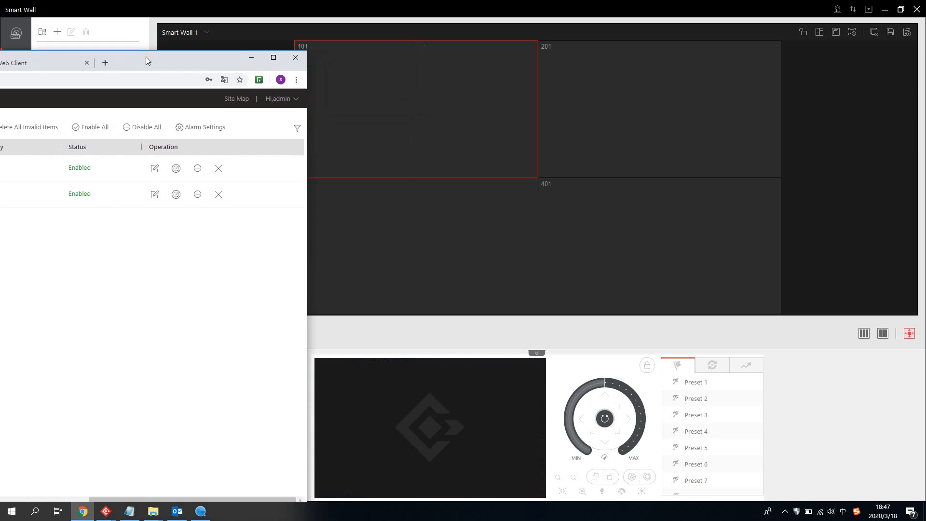
{"action": "left_click", "coordinate": [180, 168]}
{"action": "left_click", "coordinate": [179, 191]}
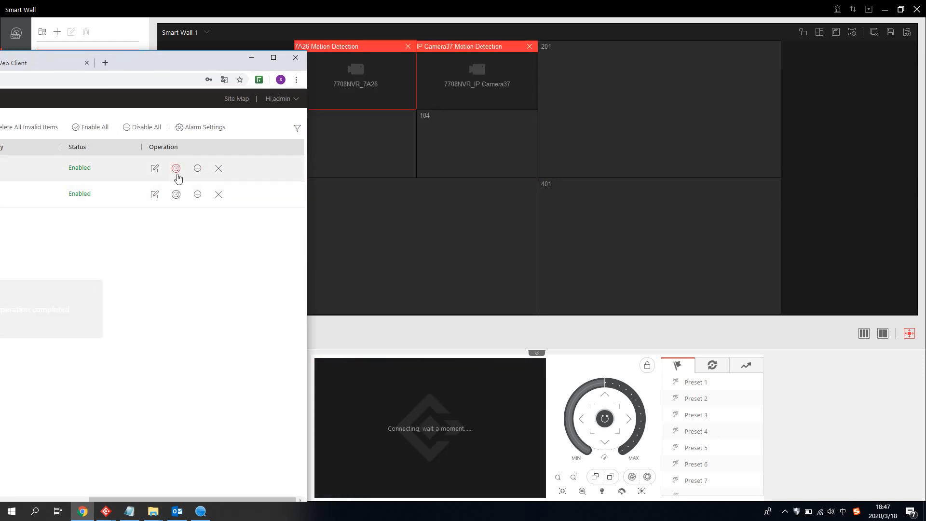
{"action": "left_click", "coordinate": [179, 192]}
{"action": "left_click", "coordinate": [178, 169]}
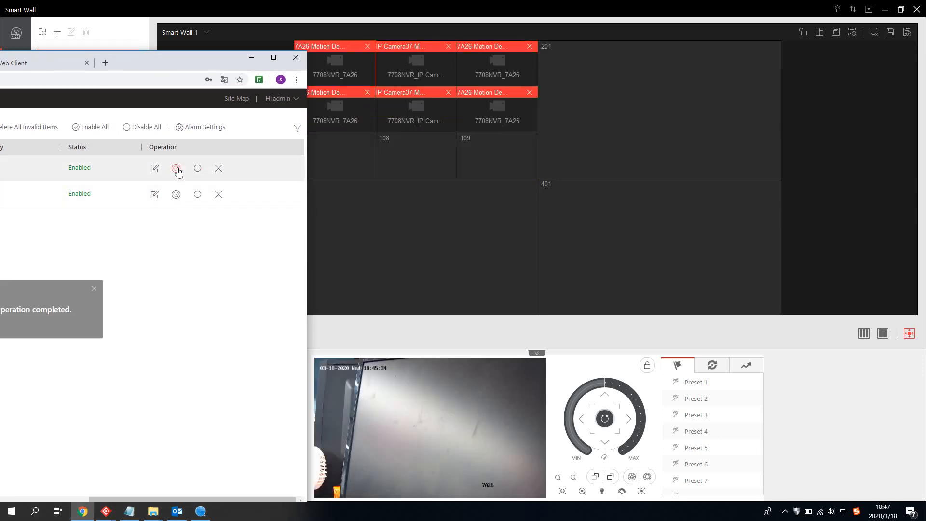
{"action": "left_click", "coordinate": [177, 195]}
{"action": "left_click", "coordinate": [178, 169]}
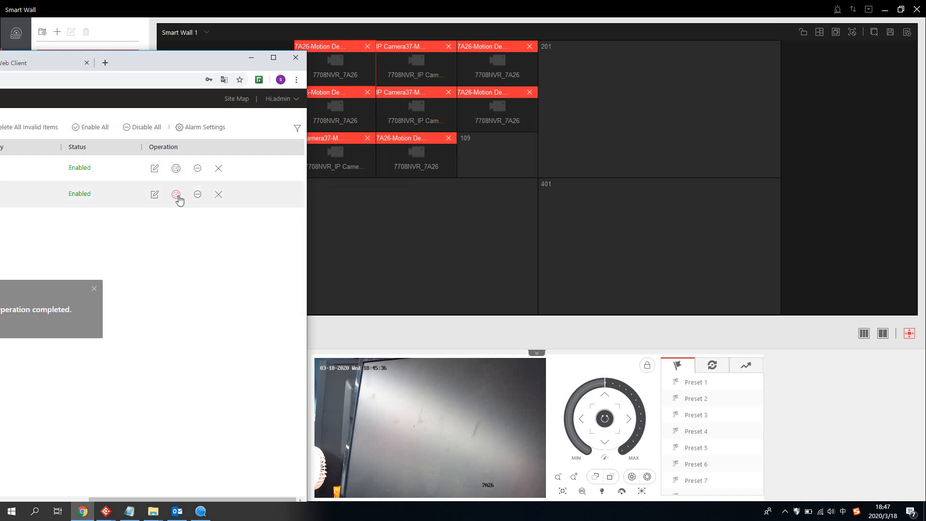
{"action": "left_click", "coordinate": [178, 195]}
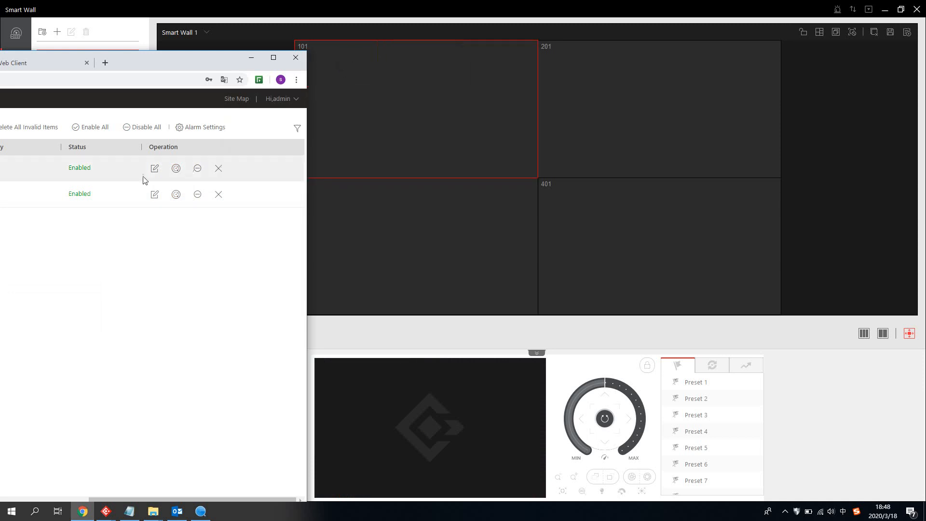
Step: Trigger the 7A26 and IP Camera37 test alarms again in turn, starting with one of each, to subdivide the wall's upper-left window
{"action": "left_click", "coordinate": [176, 169]}
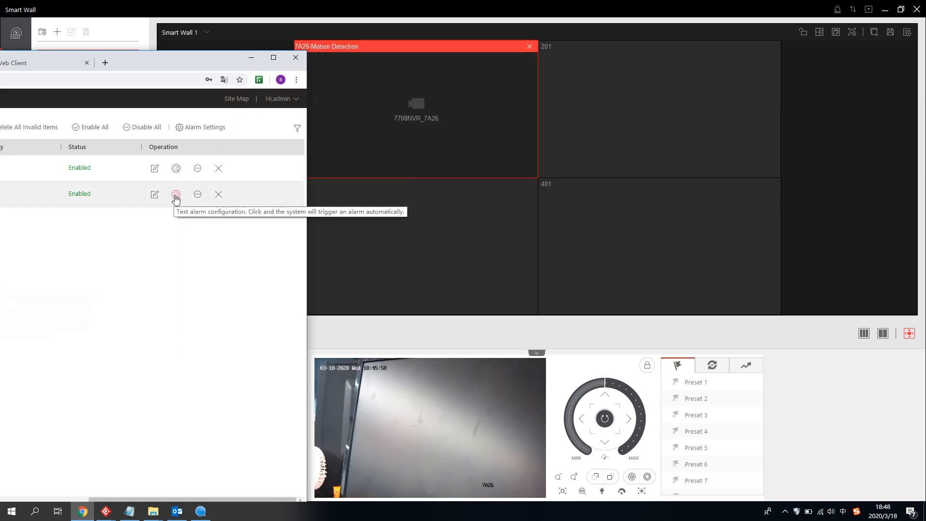
{"action": "left_click", "coordinate": [175, 195]}
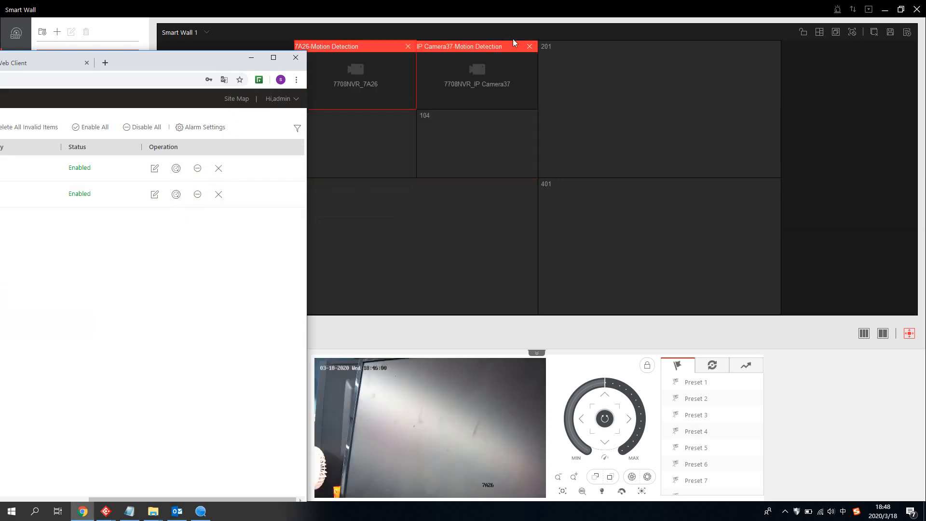
{"action": "left_click", "coordinate": [177, 169]}
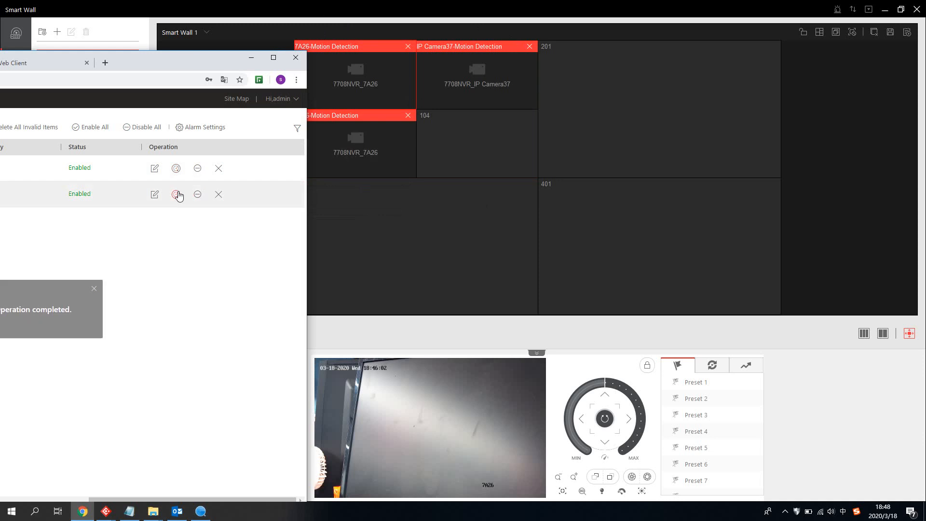
{"action": "left_click", "coordinate": [177, 194]}
{"action": "left_click", "coordinate": [178, 168]}
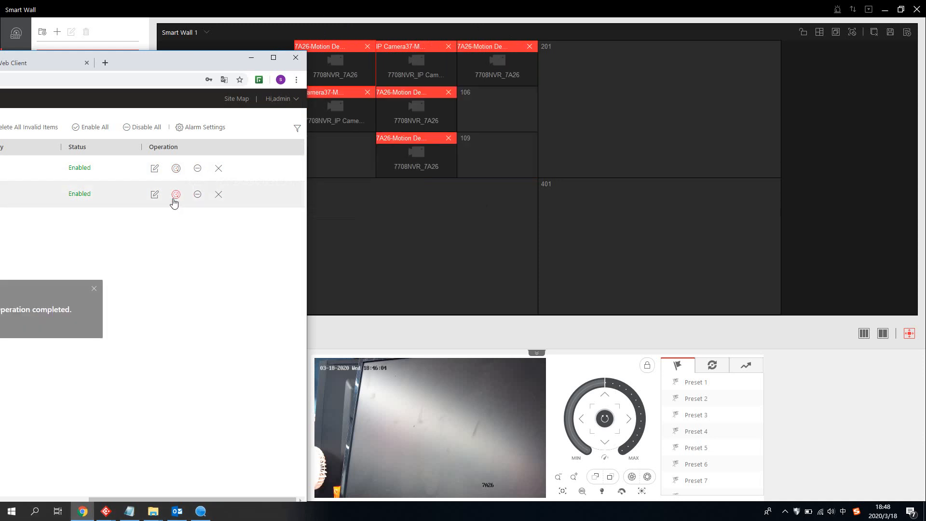
{"action": "left_click", "coordinate": [176, 194]}
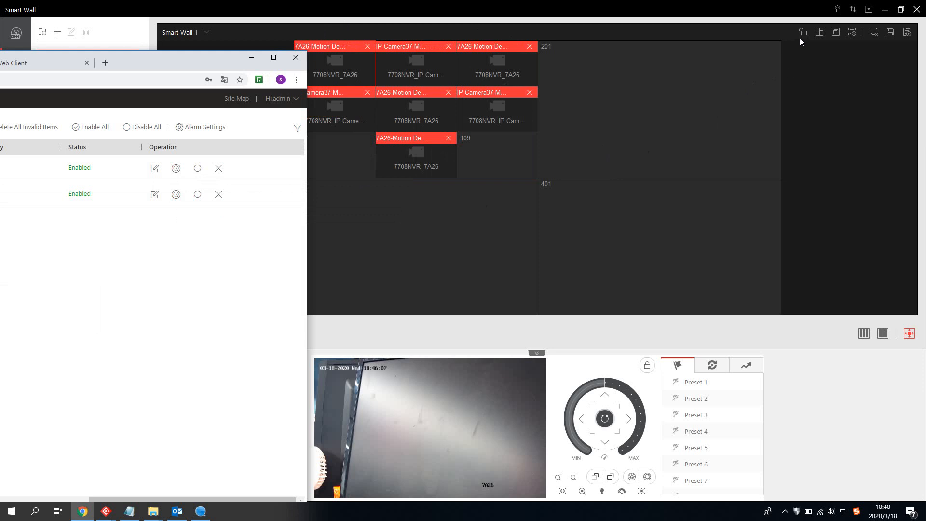
Step: Bring the Smart Wall forward and close the alarm displays in the upper-left window's sub-windows one by one
{"action": "left_click", "coordinate": [429, 151]}
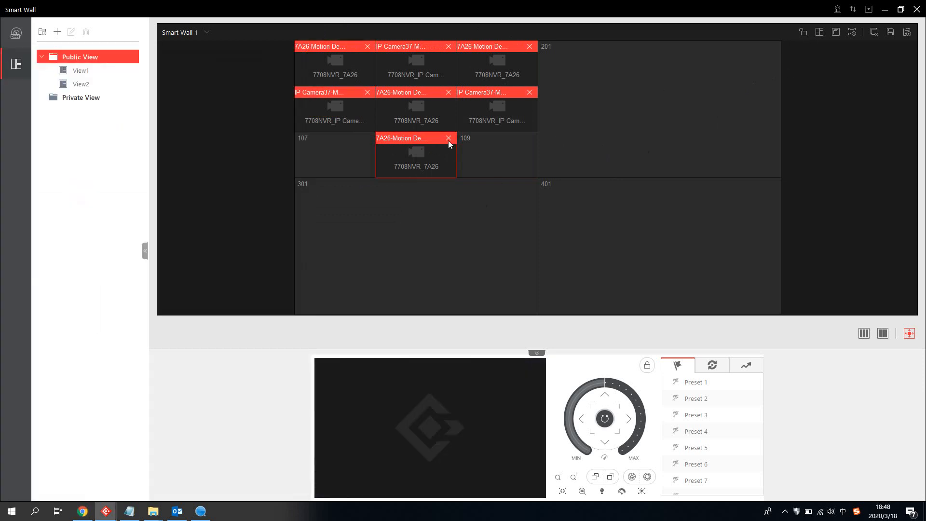
{"action": "left_click", "coordinate": [368, 93]}
{"action": "left_click", "coordinate": [367, 46]}
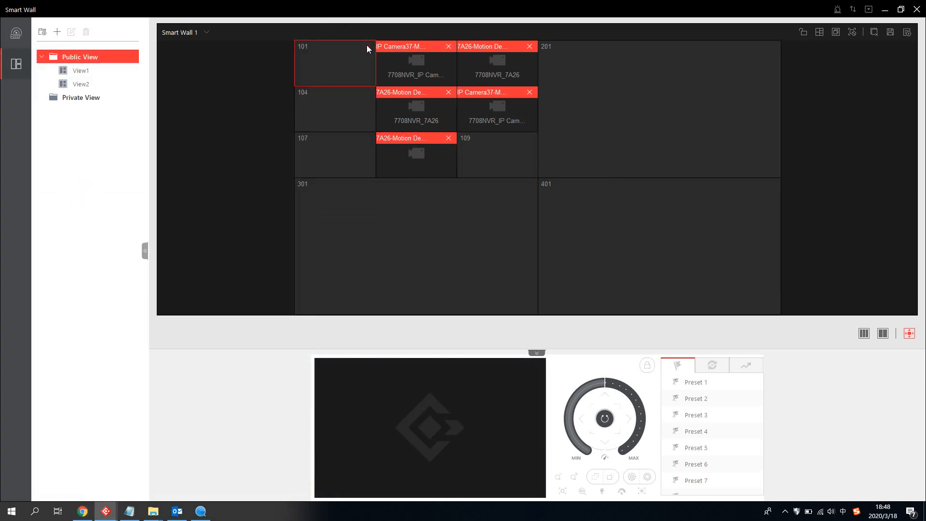
{"action": "left_click", "coordinate": [449, 46]}
{"action": "left_click", "coordinate": [448, 92]}
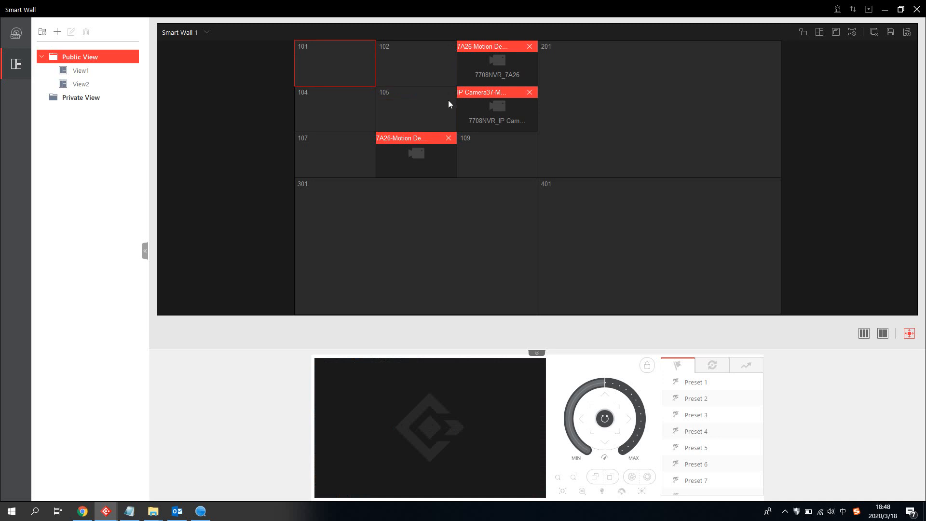
{"action": "left_click", "coordinate": [453, 140]}
{"action": "left_click", "coordinate": [530, 94]}
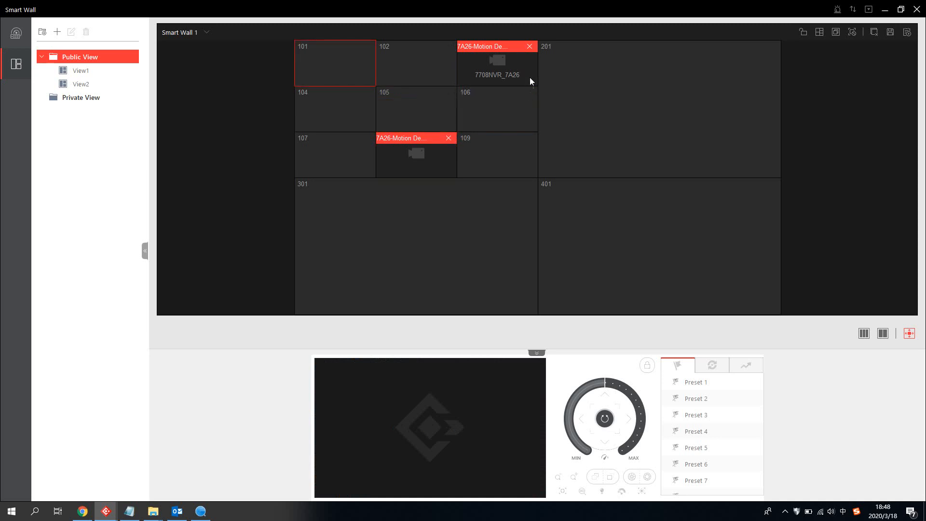
{"action": "left_click", "coordinate": [532, 50]}
{"action": "left_click", "coordinate": [531, 48]}
{"action": "left_click", "coordinate": [448, 139]}
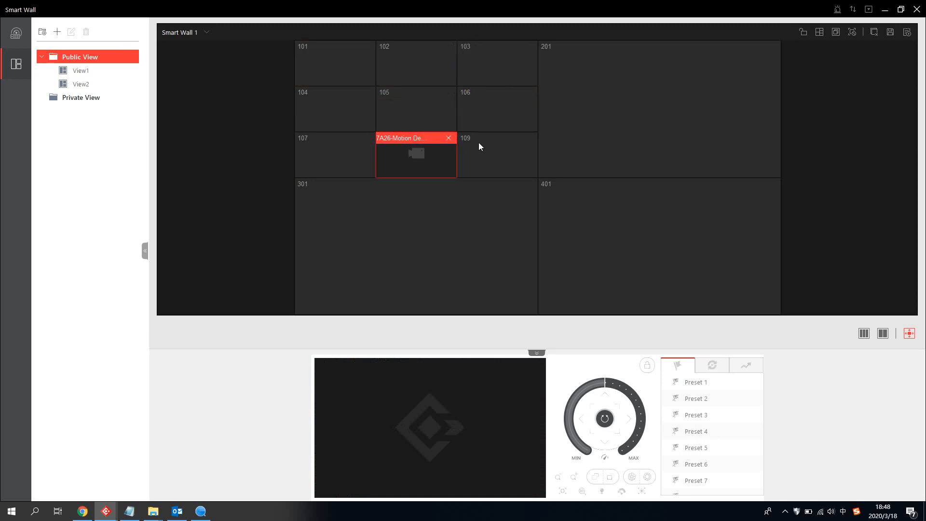
Step: Try to set the wall's upper-left window back to a single-window division
{"action": "left_click", "coordinate": [819, 32]}
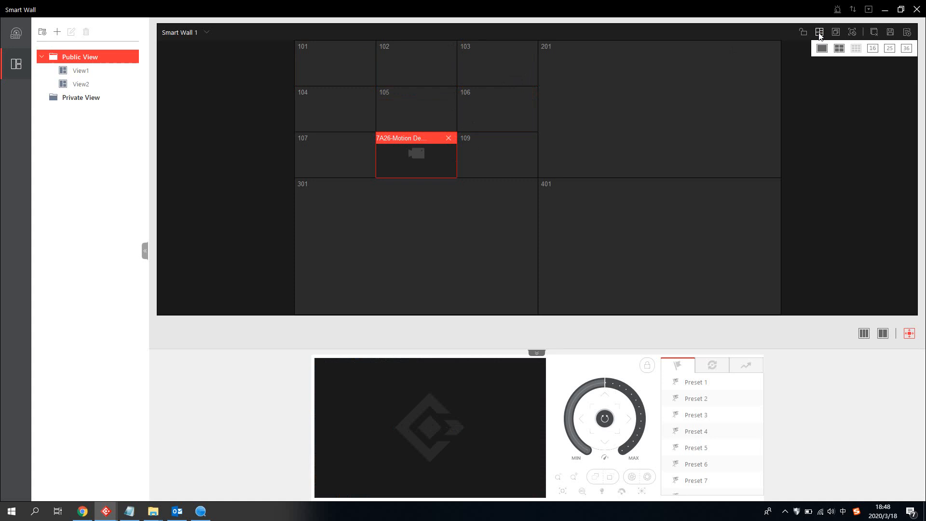
{"action": "left_click", "coordinate": [821, 50]}
{"action": "left_click", "coordinate": [549, 200]}
{"action": "left_click", "coordinate": [428, 159]}
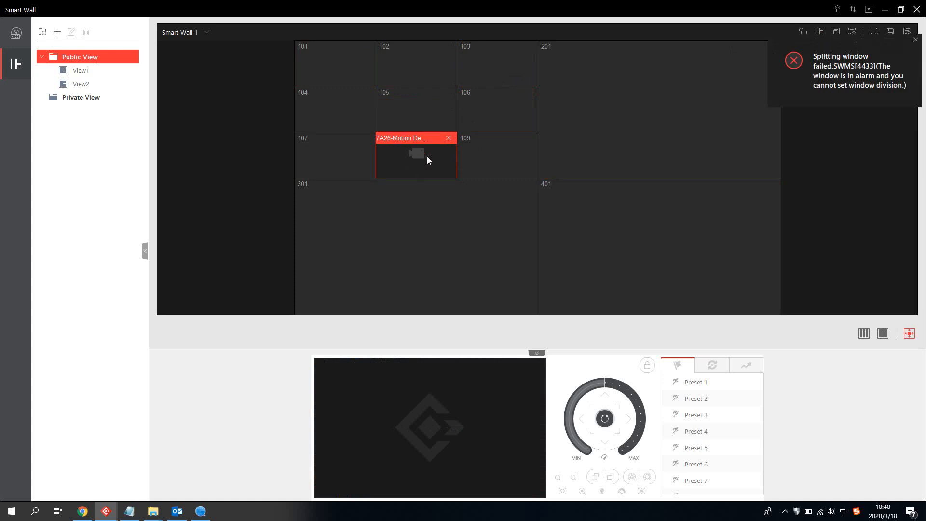
{"action": "left_click", "coordinate": [473, 155]}
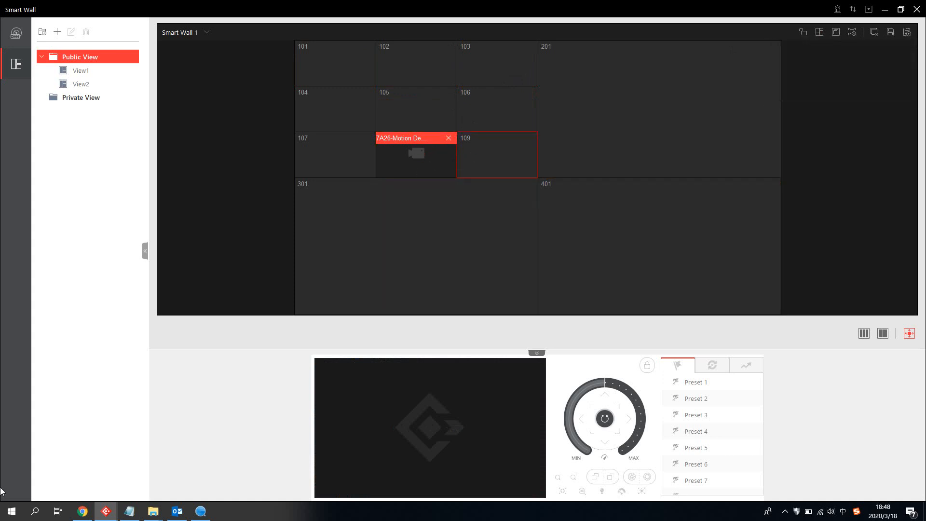
Step: Switch to the HikCentral Web Client in the browser and open the 7A26-Motion Detection alarm's additional settings for editing
{"action": "left_click", "coordinate": [83, 513]}
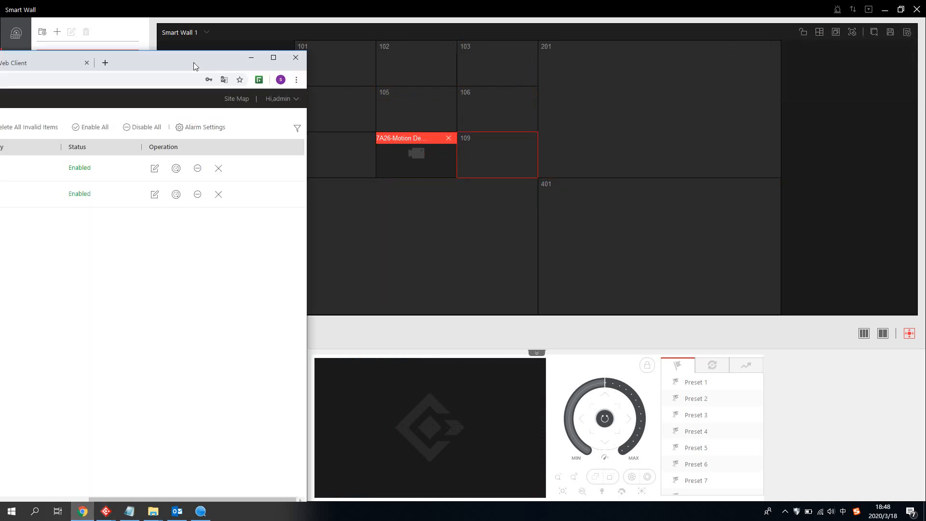
{"action": "left_click_drag", "start_coordinate": [193, 62], "coordinate": [457, 11]}
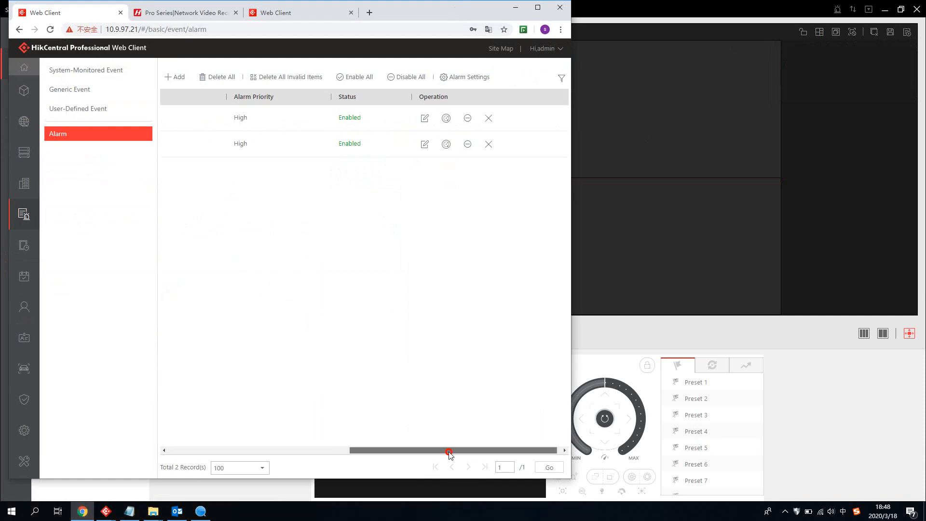
{"action": "left_click", "coordinate": [419, 118]}
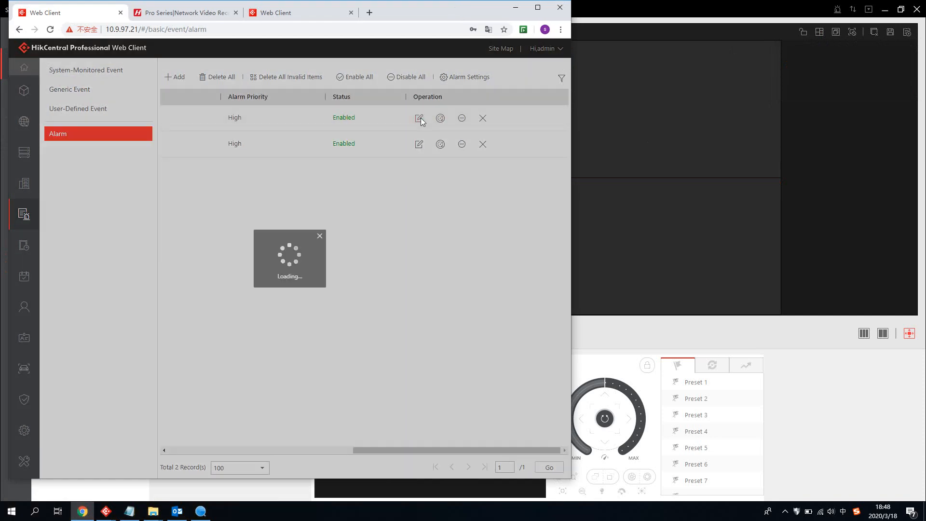
{"action": "scroll", "coordinate": [436, 308], "scroll_direction": "down", "scroll_amount": 6}
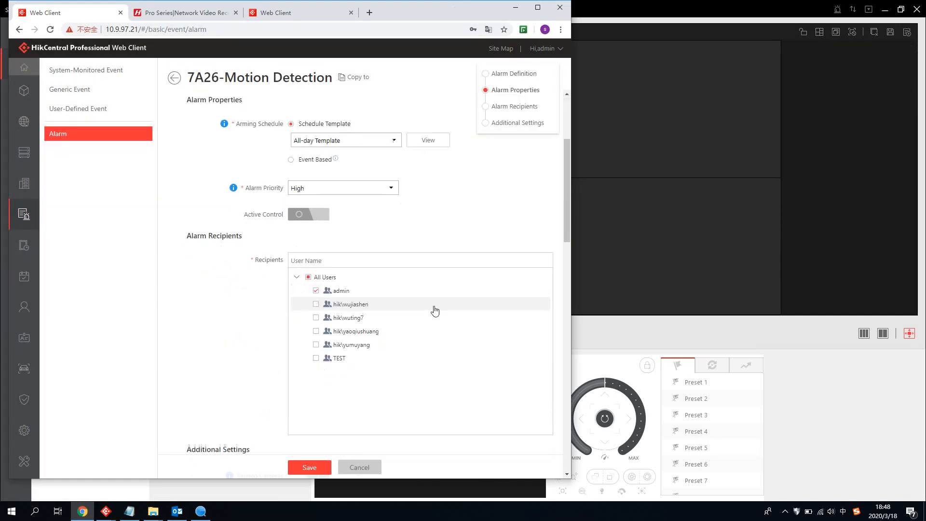
{"action": "scroll", "coordinate": [436, 310], "scroll_direction": "down", "scroll_amount": 1}
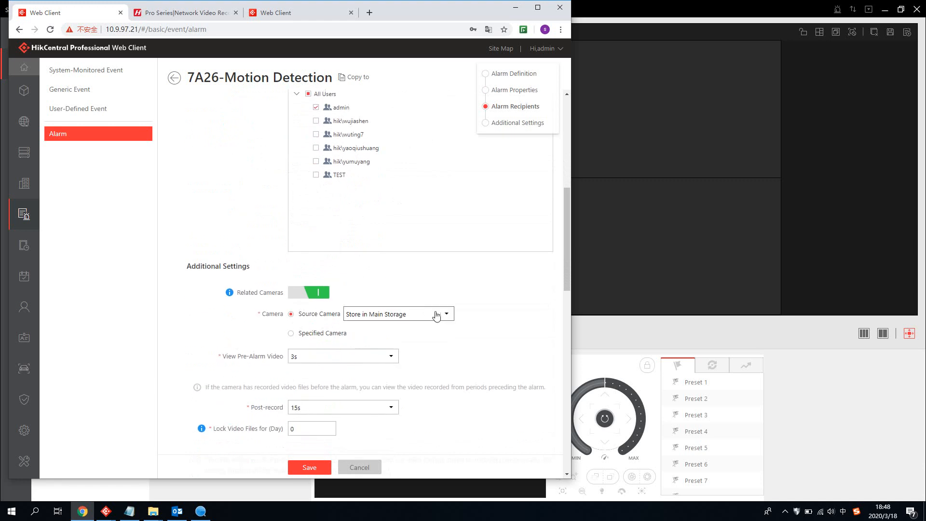
Step: Set the alarm's related cameras to Specified Camera, add 7A26 and IP Camera37 from 7708NVR, and save the alarm
{"action": "left_click", "coordinate": [326, 334]}
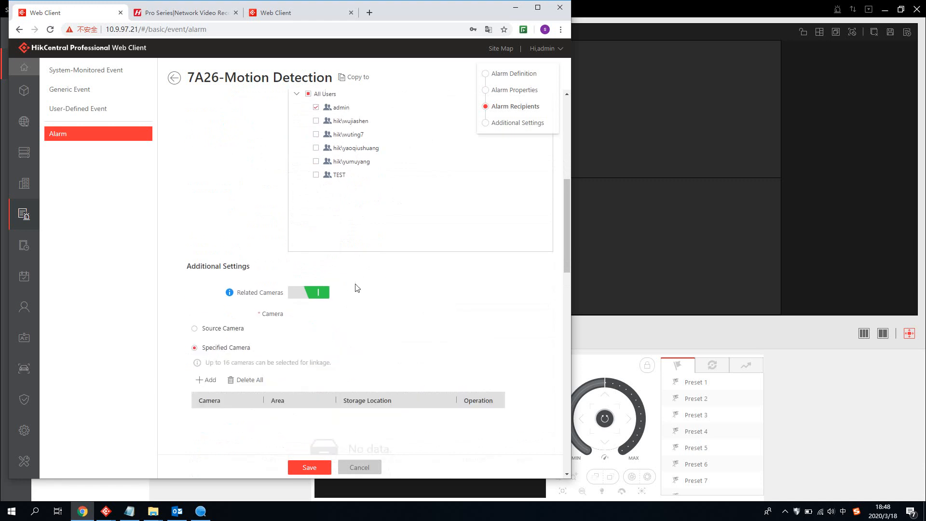
{"action": "scroll", "coordinate": [351, 295], "scroll_direction": "down", "scroll_amount": 1}
{"action": "left_click", "coordinate": [216, 338]}
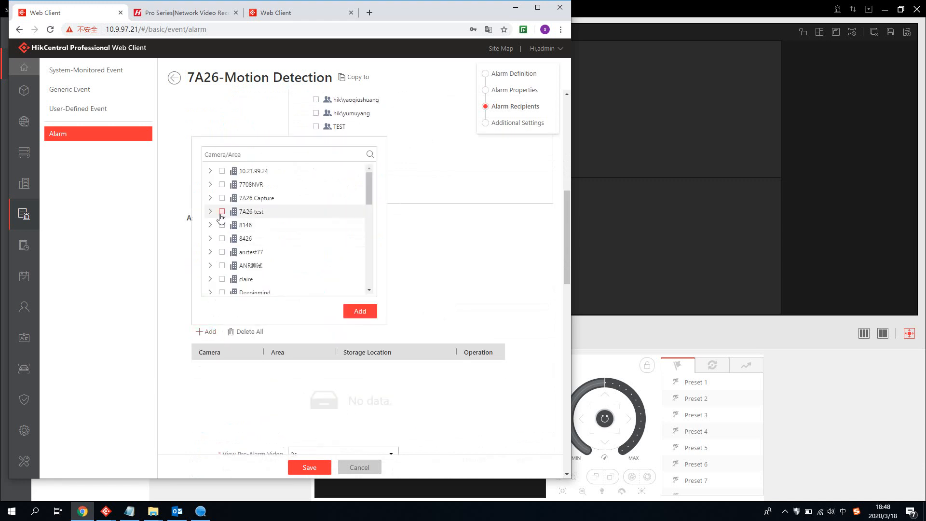
{"action": "left_click", "coordinate": [211, 184]}
{"action": "left_click", "coordinate": [230, 198]}
{"action": "left_click", "coordinate": [230, 224]}
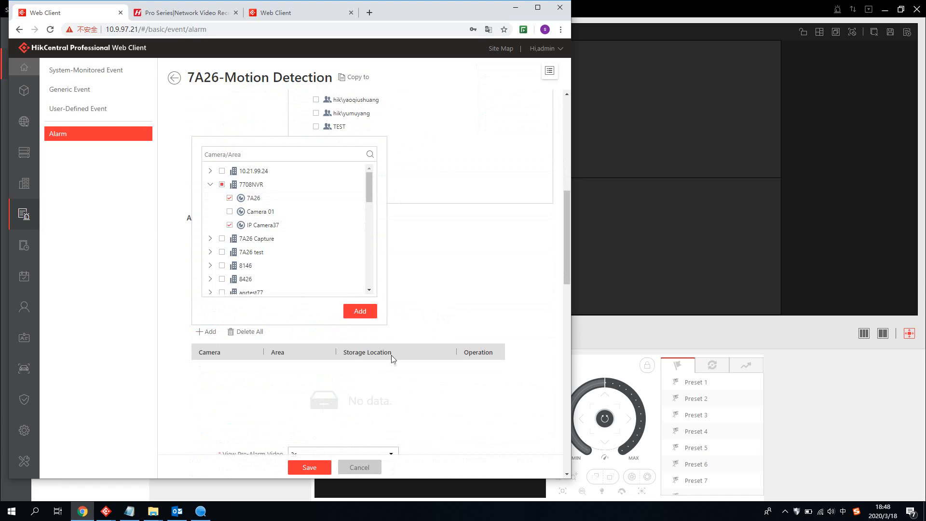
{"action": "left_click", "coordinate": [375, 313]}
{"action": "scroll", "coordinate": [437, 315], "scroll_direction": "down", "scroll_amount": 2}
{"action": "left_click", "coordinate": [309, 466]}
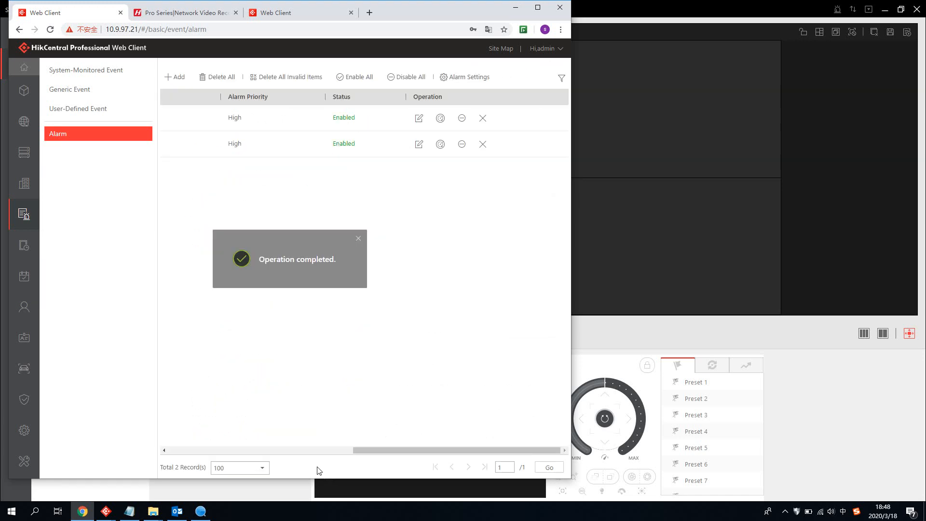
Step: Move the browser window aside and enlarge the 7A26 alarm display to fill the wall's upper-left window
{"action": "left_click_drag", "start_coordinate": [381, 451], "coordinate": [237, 452]}
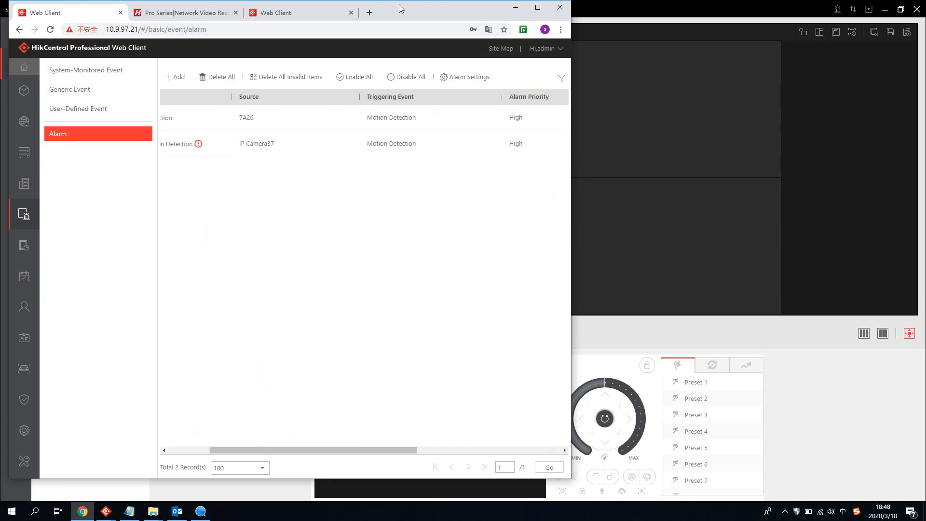
{"action": "left_click_drag", "start_coordinate": [399, 8], "coordinate": [183, 32]}
{"action": "left_click_drag", "start_coordinate": [175, 477], "coordinate": [323, 482]}
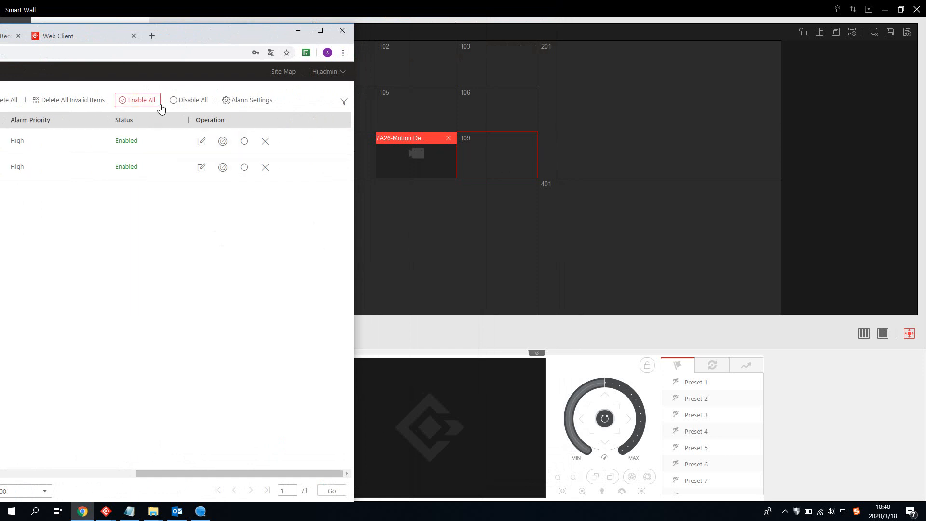
{"action": "double_click", "coordinate": [449, 136]}
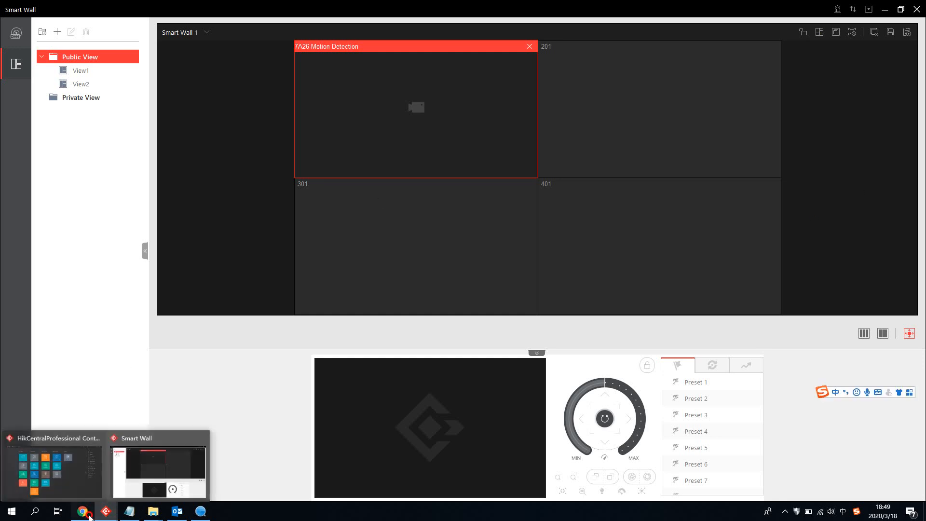
Step: Trigger the 7A26 and IP Camera37 test alarms from the Web Client to check their display in the wall's upper-right window
{"action": "left_click", "coordinate": [155, 459]}
{"action": "left_click", "coordinate": [225, 168]}
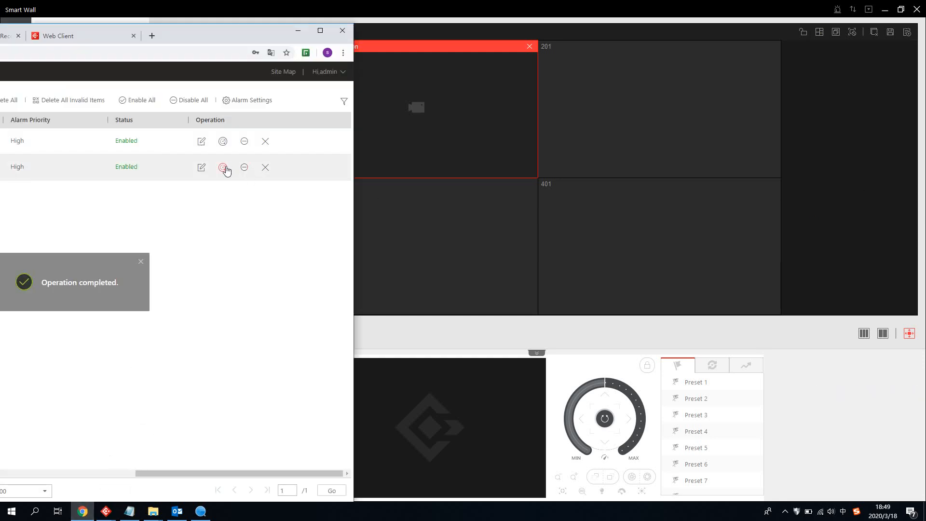
{"action": "left_click", "coordinate": [224, 144]}
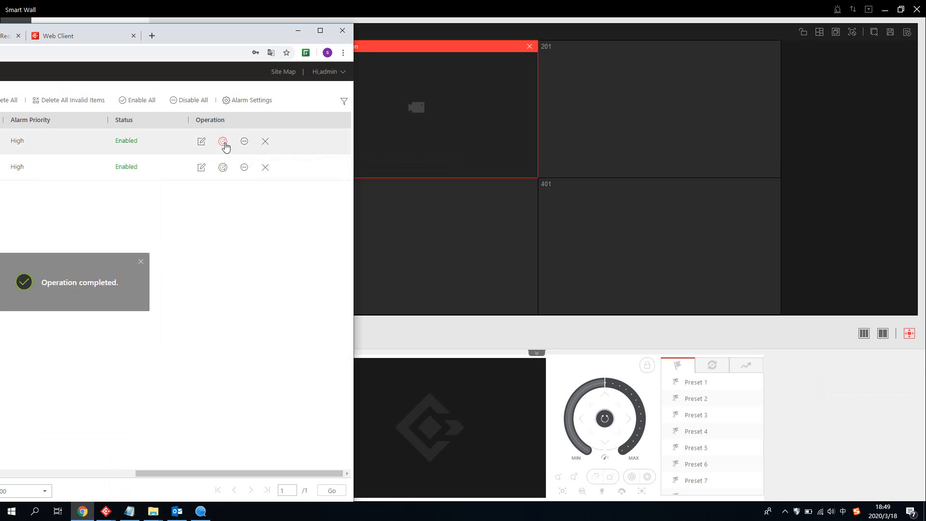
{"action": "left_click_drag", "start_coordinate": [259, 33], "coordinate": [223, 80]}
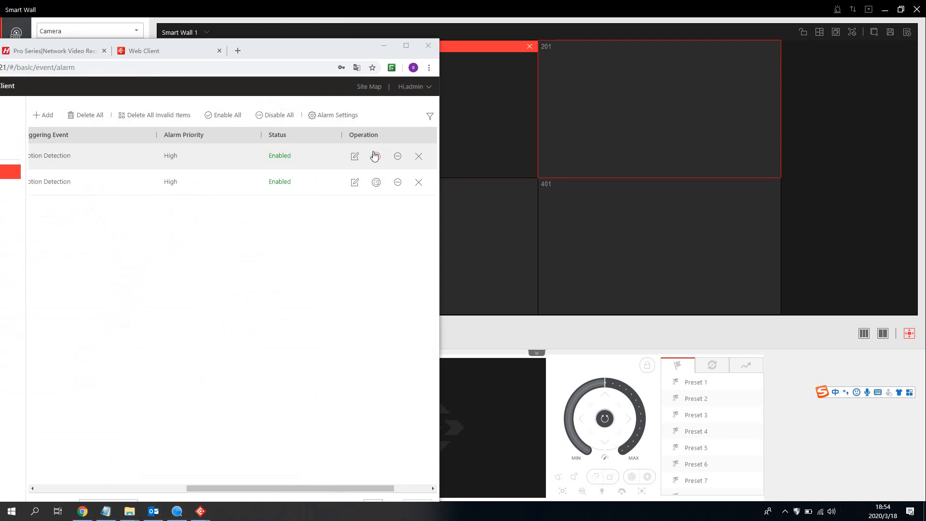
{"action": "left_click", "coordinate": [376, 182]}
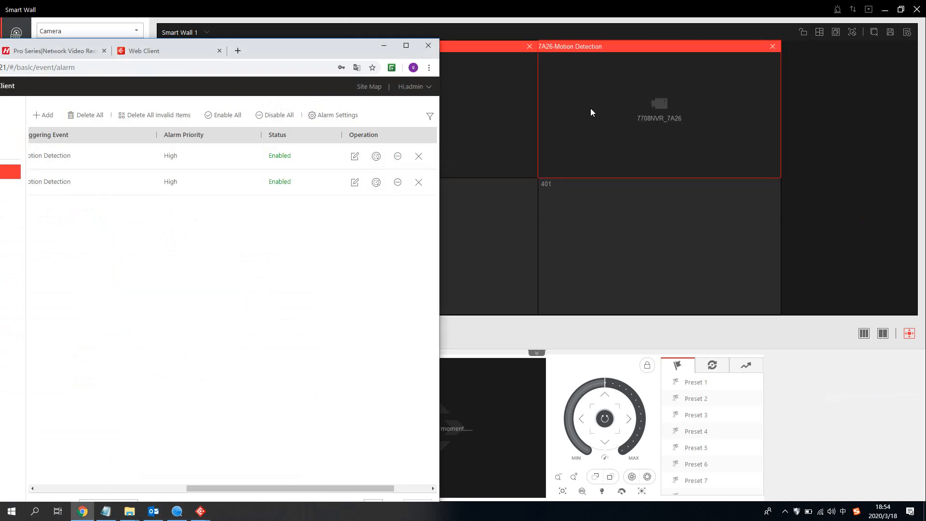
{"action": "left_click", "coordinate": [376, 183]}
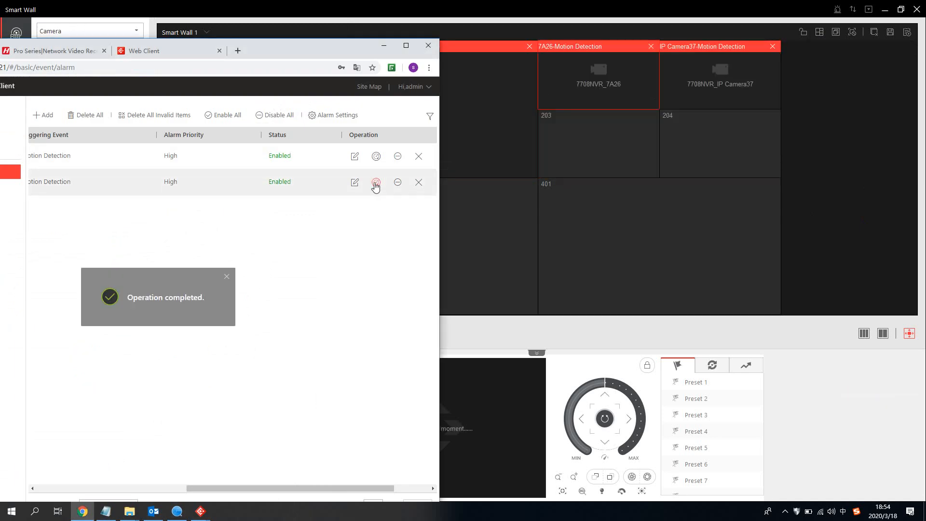
Step: Bring the Smart Wall forward and select the 7A26 alarm display in the upper-right window to preview its video
{"action": "left_click", "coordinate": [609, 68]}
{"action": "left_click", "coordinate": [674, 78]}
{"action": "left_click", "coordinate": [603, 83]}
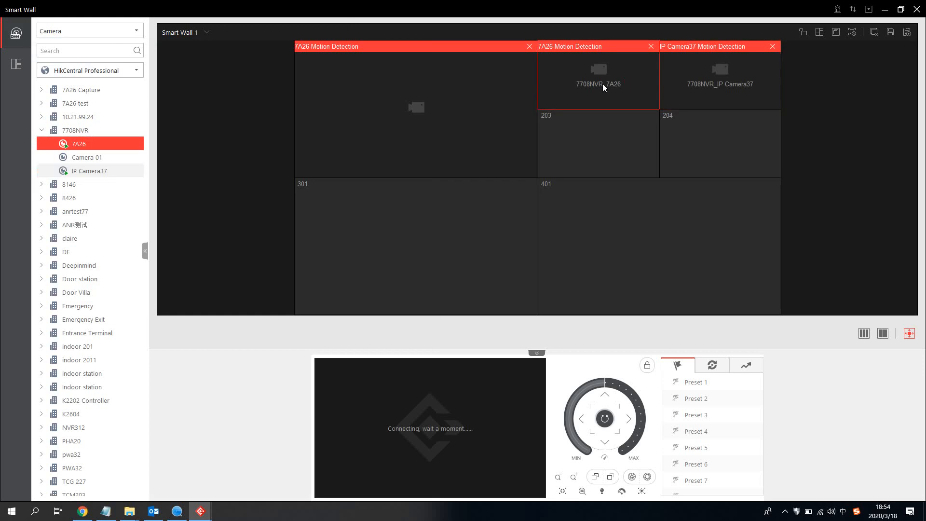
Step: Return to the Web Client and trigger both motion detection test alarms once more to fill the upper-right window's remaining sub-windows
{"action": "left_click", "coordinate": [83, 511]}
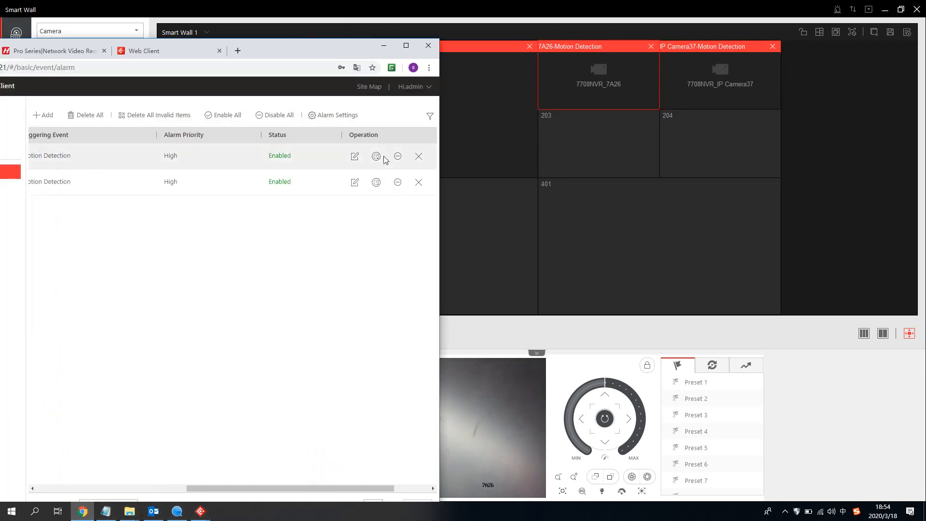
{"action": "left_click", "coordinate": [377, 184]}
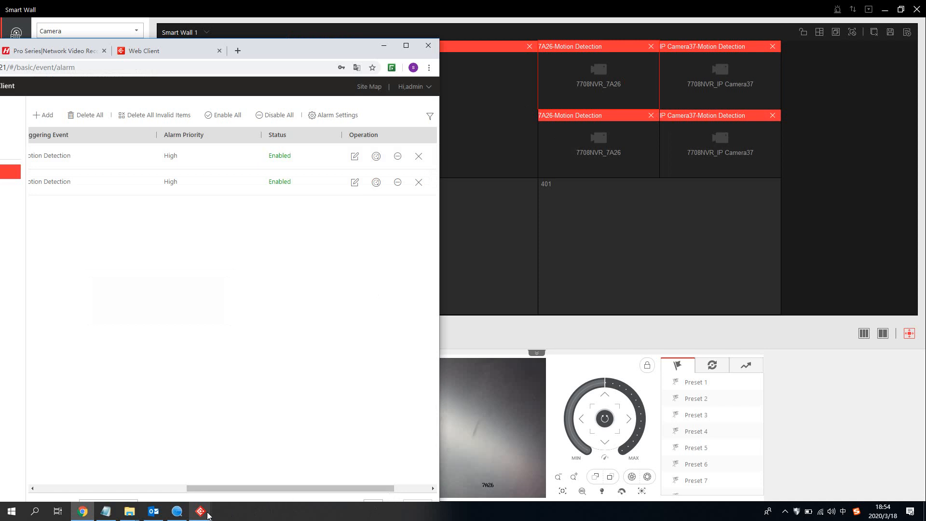
{"action": "mouse_move", "coordinate": [208, 516]}
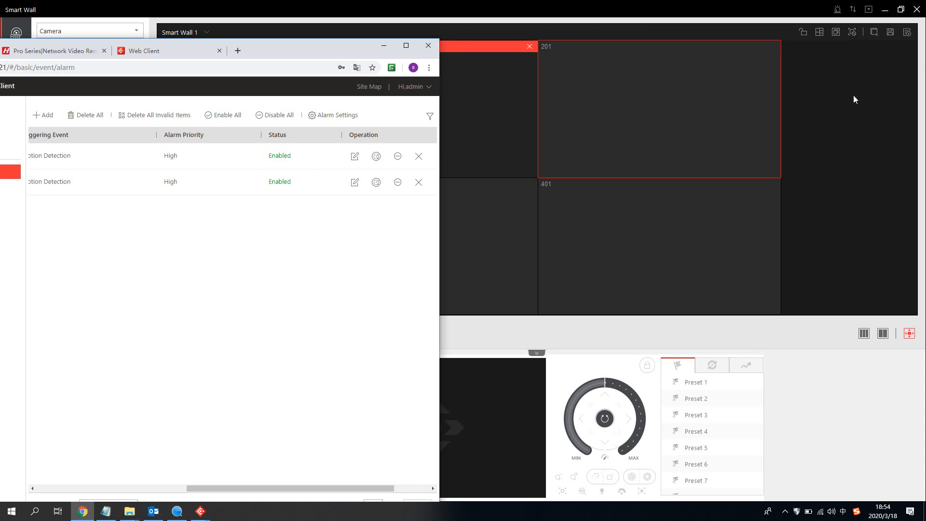
Step: Close the Smart Wall window, and disable all alarms in the maximized Web Client before returning to its home page
{"action": "left_click", "coordinate": [528, 131]}
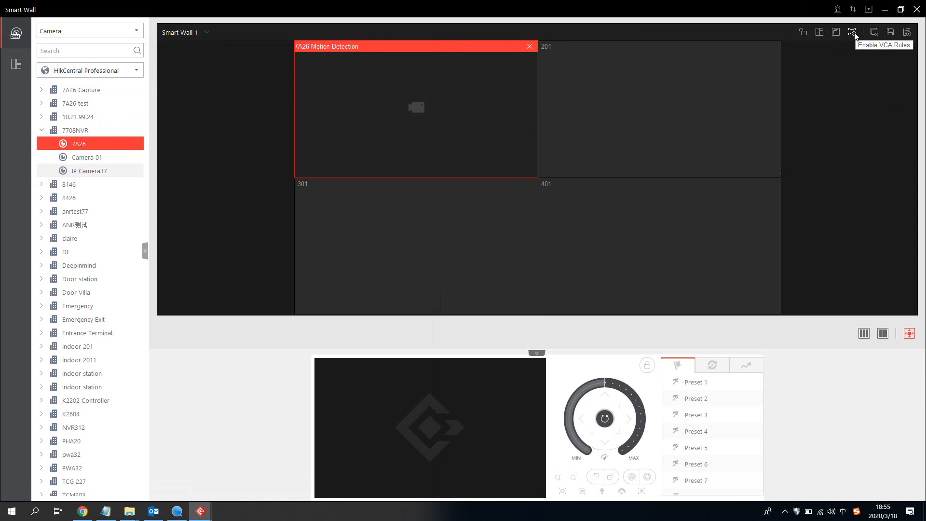
{"action": "left_click", "coordinate": [917, 10]}
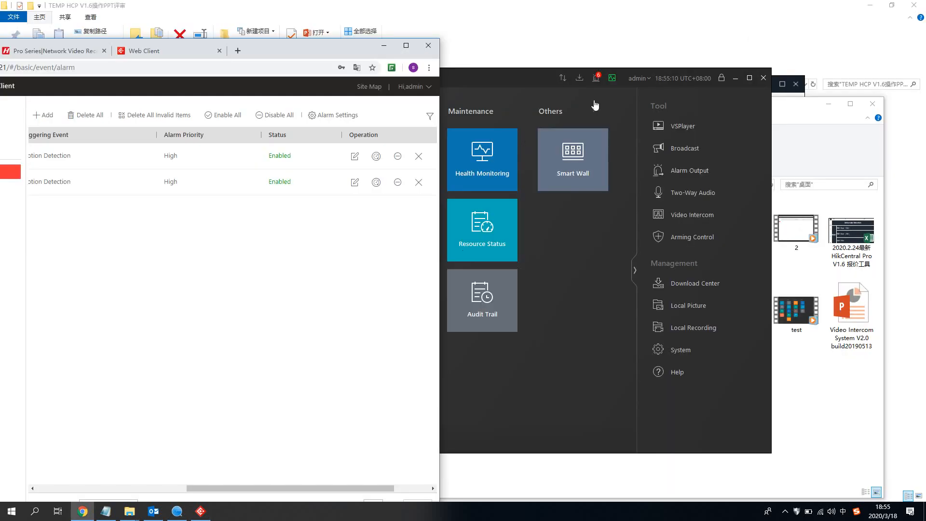
{"action": "left_click", "coordinate": [413, 45]}
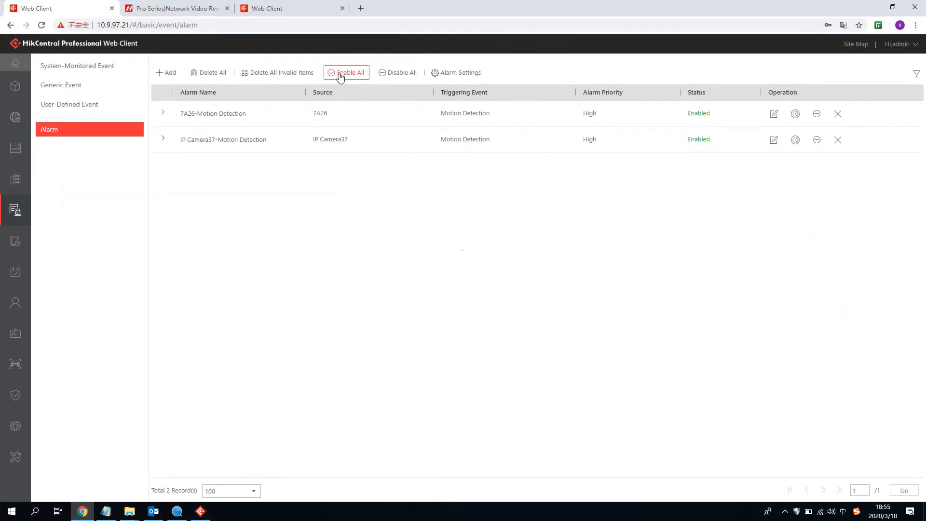
{"action": "left_click", "coordinate": [397, 72]}
{"action": "left_click", "coordinate": [17, 67]}
Step: Switch to the maximized Control Client, open the image settings in its system configuration and save them
{"action": "left_click", "coordinate": [201, 511]}
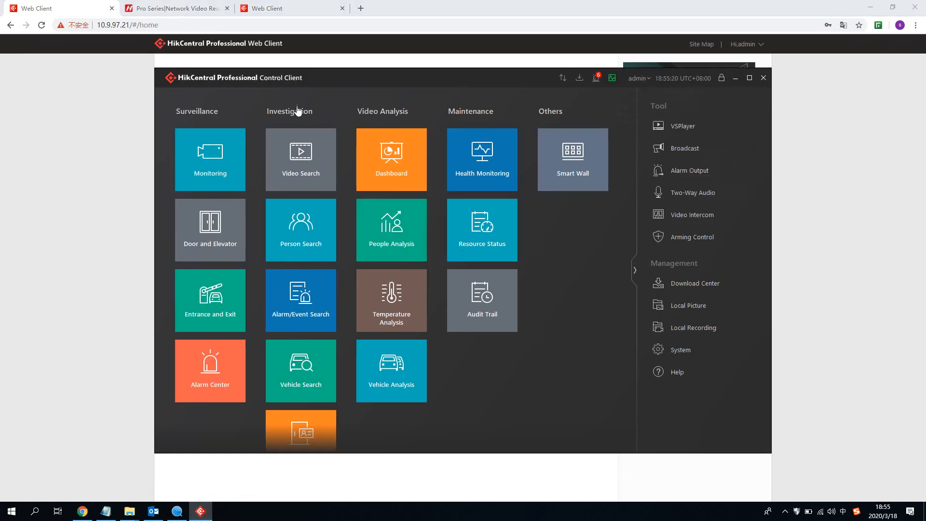
{"action": "left_click", "coordinate": [750, 77]}
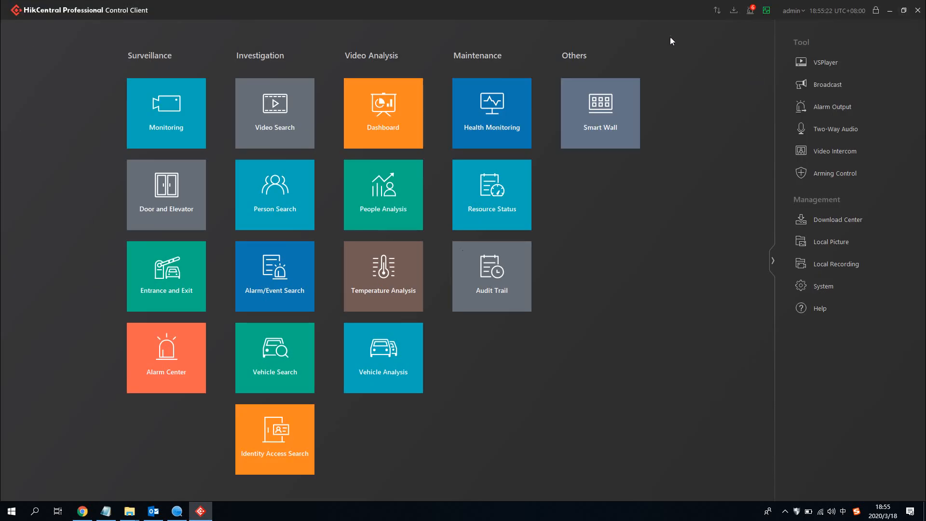
{"action": "left_click", "coordinate": [827, 287]}
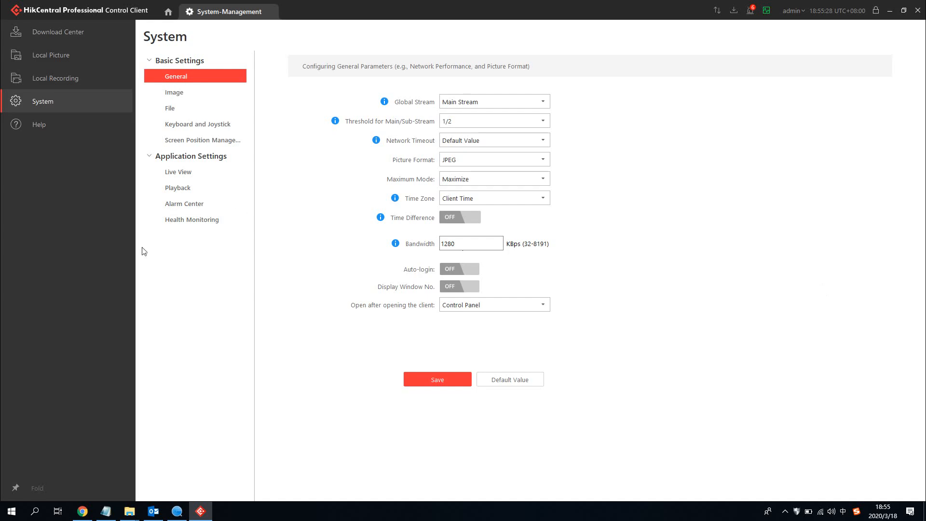
{"action": "left_click", "coordinate": [189, 95]}
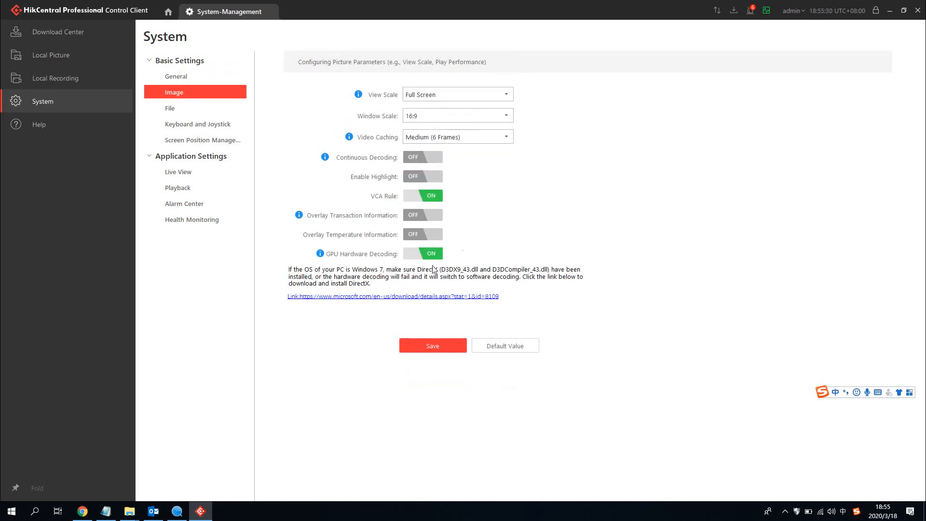
{"action": "left_click", "coordinate": [452, 344]}
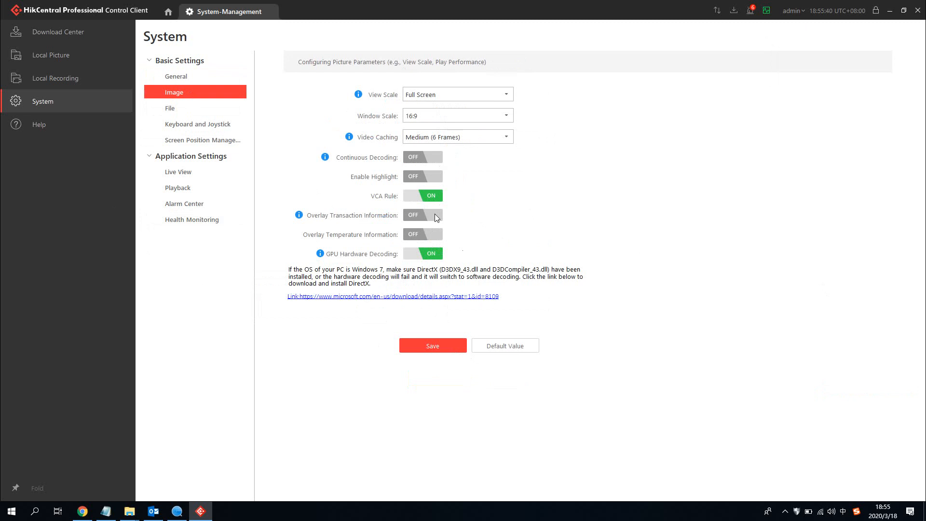
Step: Open Monitoring from the Control Client's home page and start the live view of camera 7A26 under 7708NVR
{"action": "left_click", "coordinate": [169, 12]}
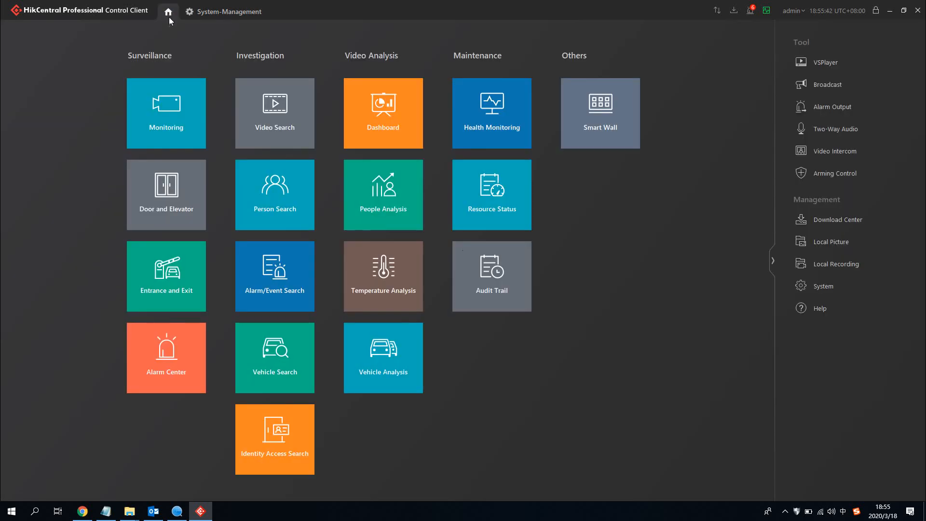
{"action": "left_click", "coordinate": [187, 107]}
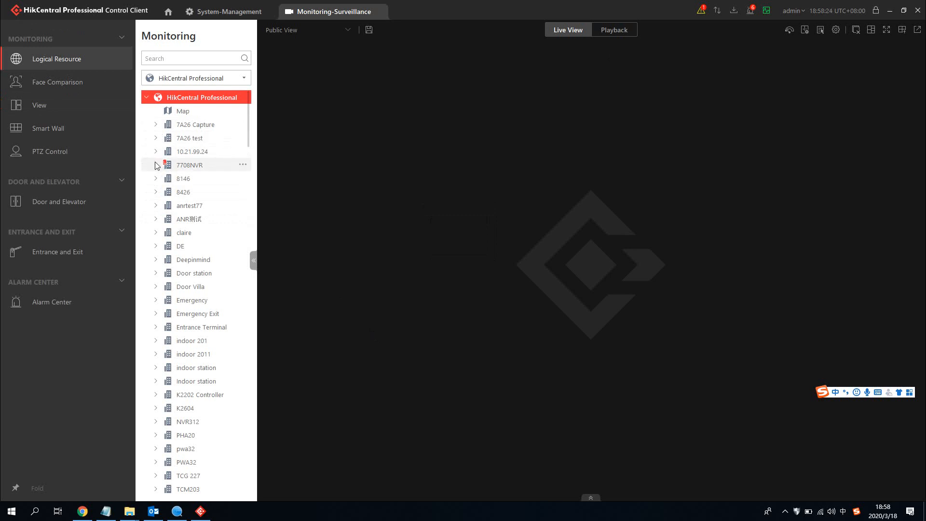
{"action": "left_click", "coordinate": [156, 165]}
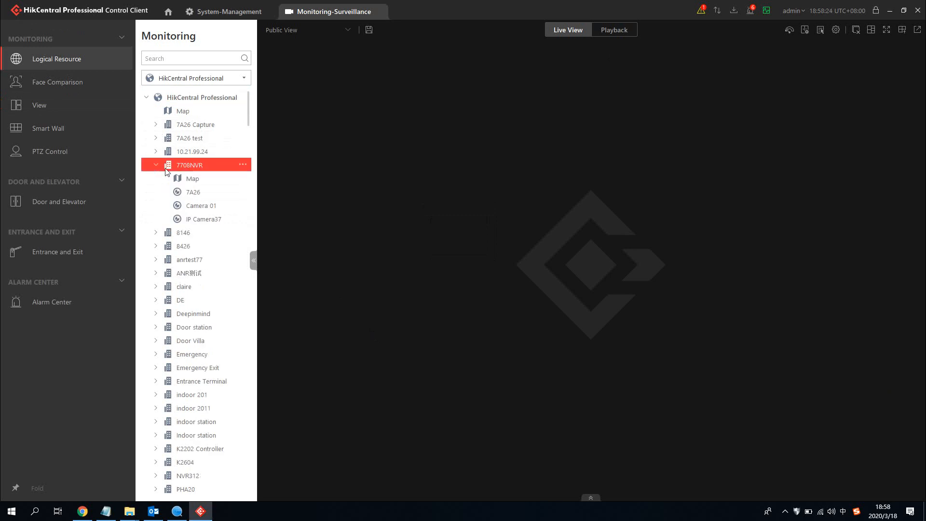
{"action": "double_click", "coordinate": [193, 193]}
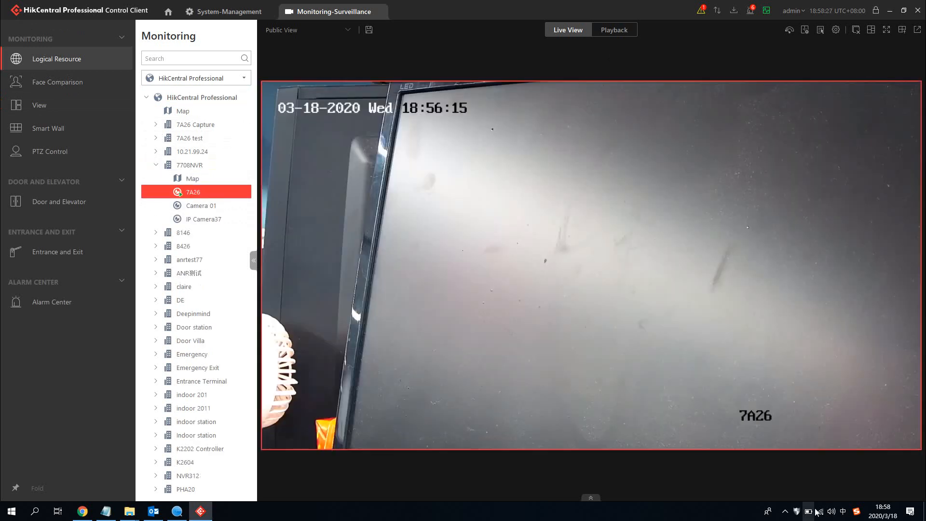
Step: Switch the 7A26 live view to full-screen Smart Wall Mode and reveal the exit option
{"action": "left_click", "coordinate": [902, 30]}
{"action": "left_click", "coordinate": [897, 48]}
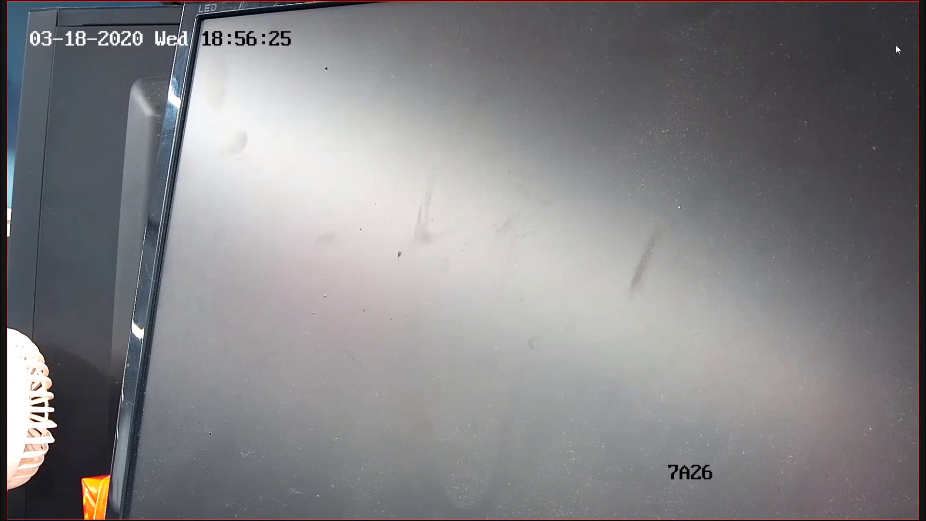
{"action": "mouse_move", "coordinate": [800, 2]}
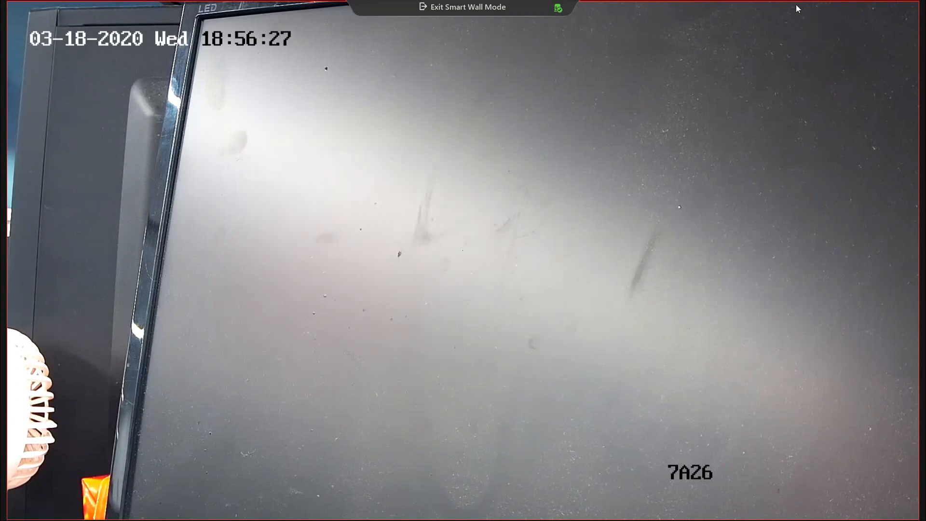
Step: Exit Smart Wall Mode and open the list of smart walls in Monitoring
{"action": "left_click", "coordinate": [497, 8]}
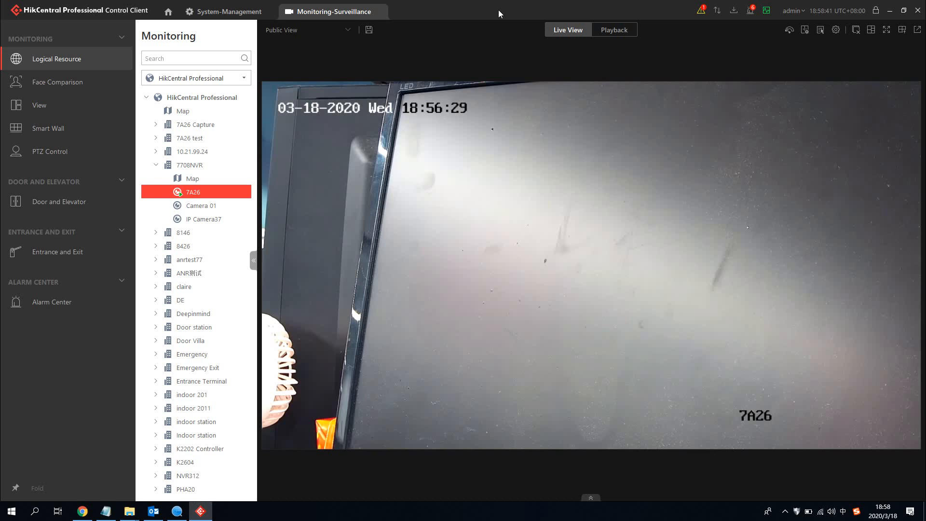
{"action": "left_click", "coordinate": [27, 132]}
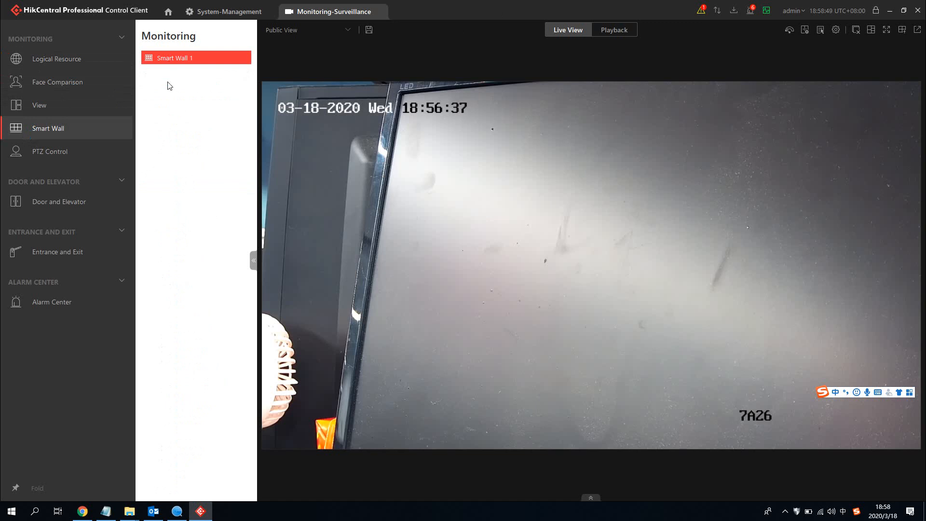
Step: Clear the desktop: minimize both clients and the remaining folder window, and close the desktop folder, SADP and the text document without saving
{"action": "left_click", "coordinate": [889, 5]}
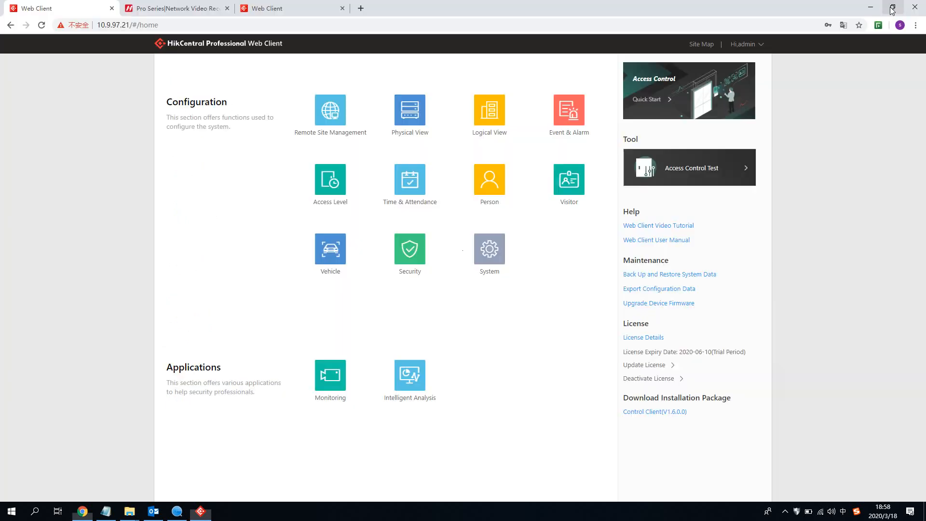
{"action": "left_click", "coordinate": [870, 7]}
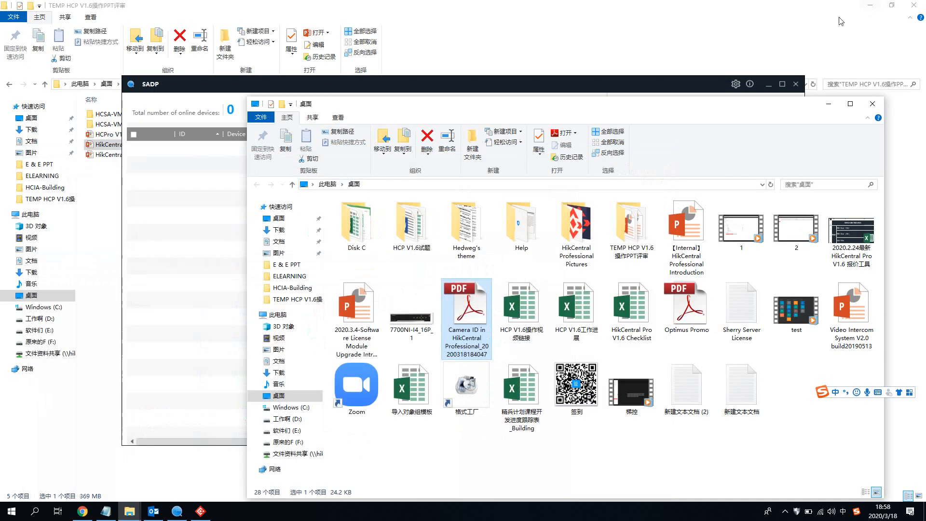
{"action": "left_click", "coordinate": [872, 103]}
{"action": "left_click", "coordinate": [796, 84]}
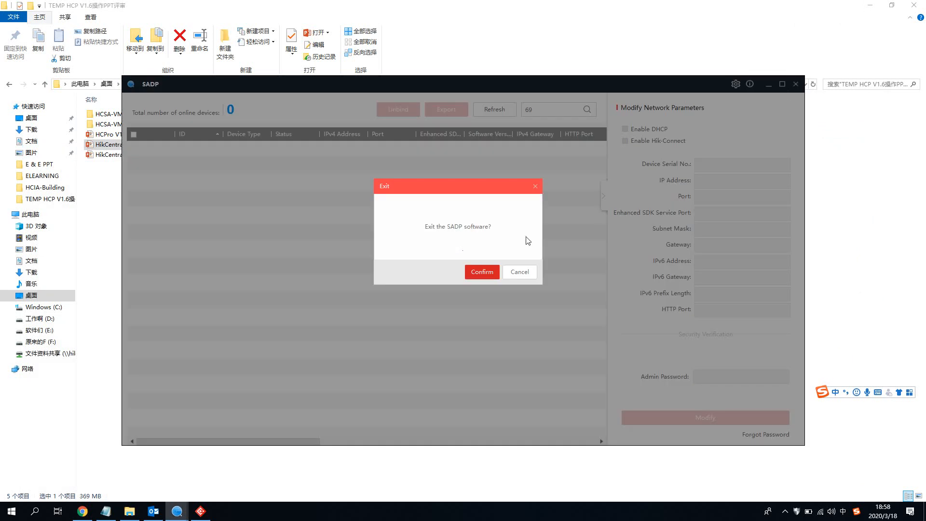
{"action": "left_click", "coordinate": [478, 275]}
{"action": "left_click", "coordinate": [872, 5]}
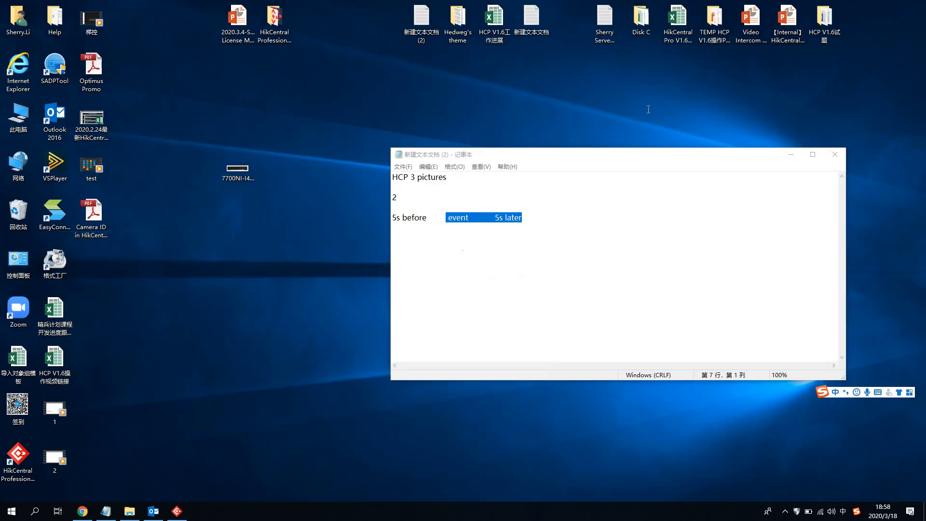
{"action": "left_click", "coordinate": [835, 154]}
{"action": "left_click", "coordinate": [491, 264]}
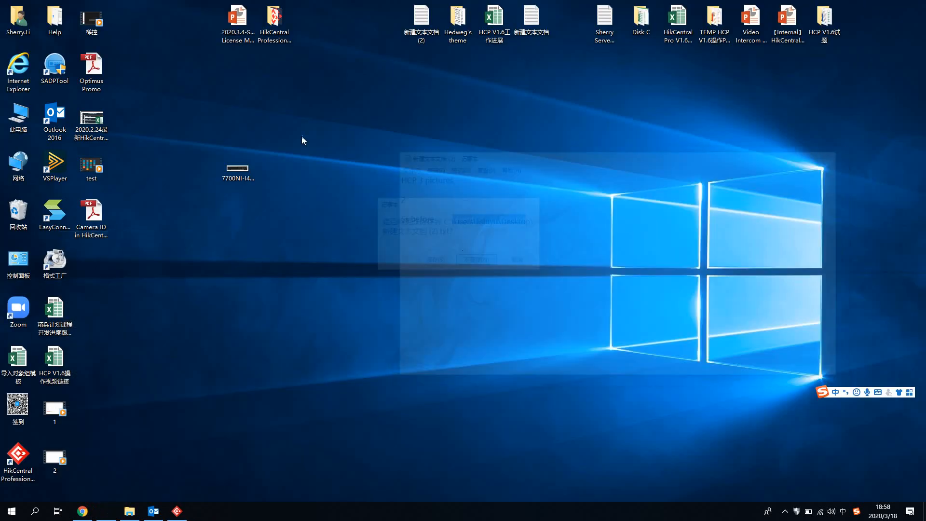
Step: Open the Windows display settings, set the multiple displays to be extended and keep the change
{"action": "right_click", "coordinate": [291, 129]}
{"action": "left_click", "coordinate": [326, 242]}
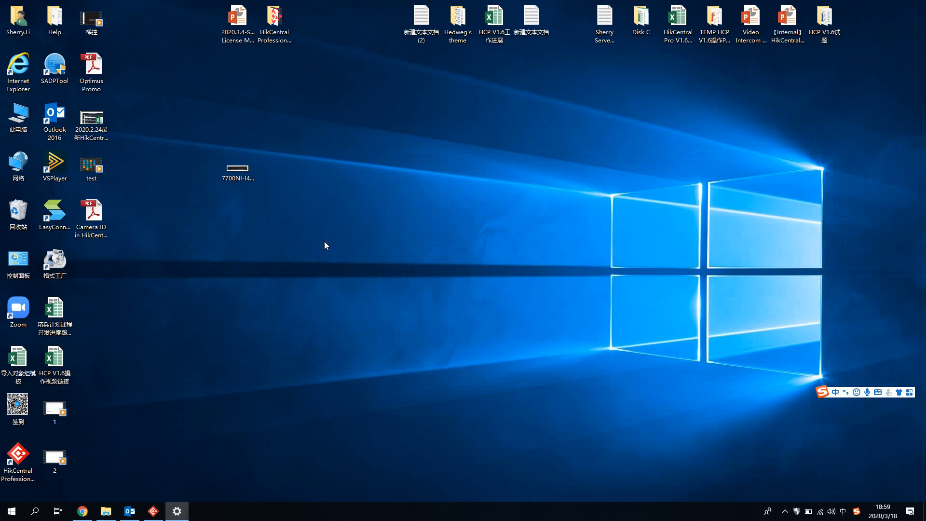
{"action": "scroll", "coordinate": [242, 442], "scroll_direction": "down", "scroll_amount": 4}
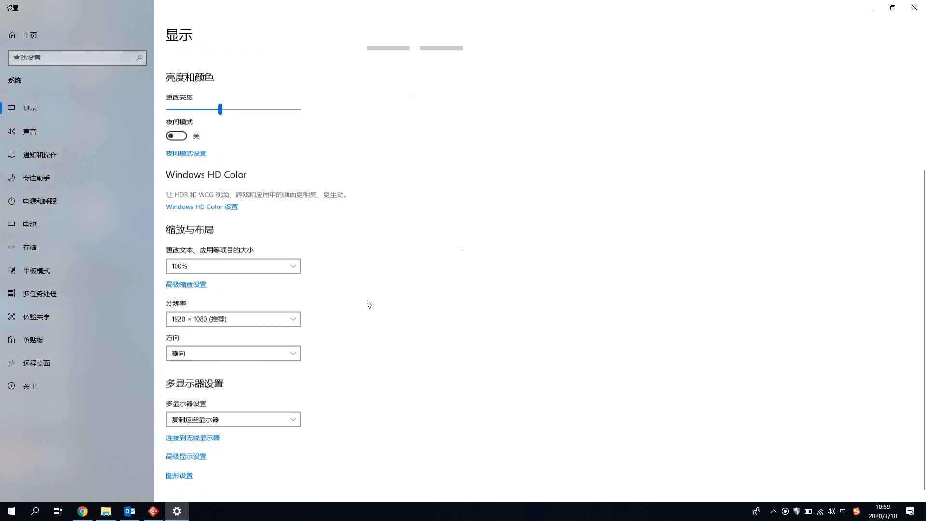
{"action": "left_click", "coordinate": [251, 413]}
{"action": "left_click", "coordinate": [249, 427]}
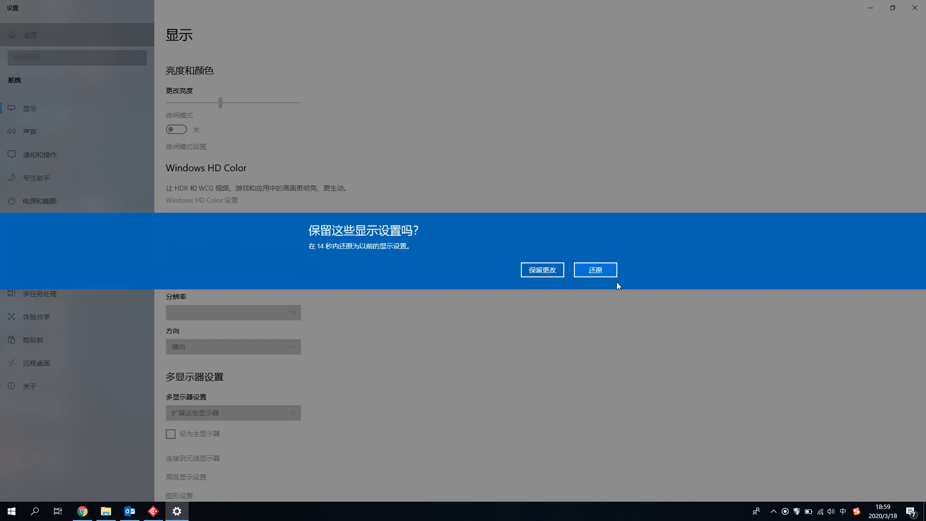
{"action": "left_click", "coordinate": [557, 269]}
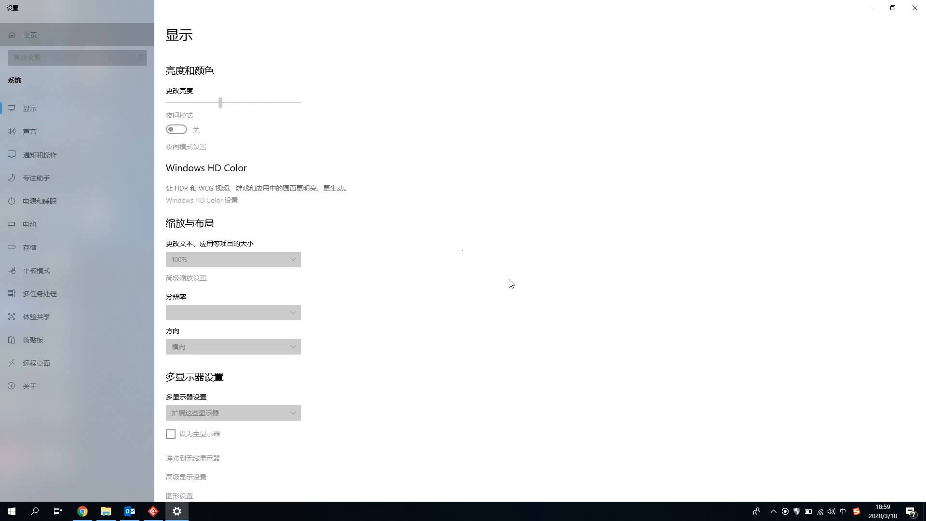
Step: Switch back to the Control Client and use Show Smart Wall to identify the screens of Smart Wall 1 and Smart Wall 2
{"action": "left_click", "coordinate": [154, 511]}
{"action": "left_click", "coordinate": [203, 71]}
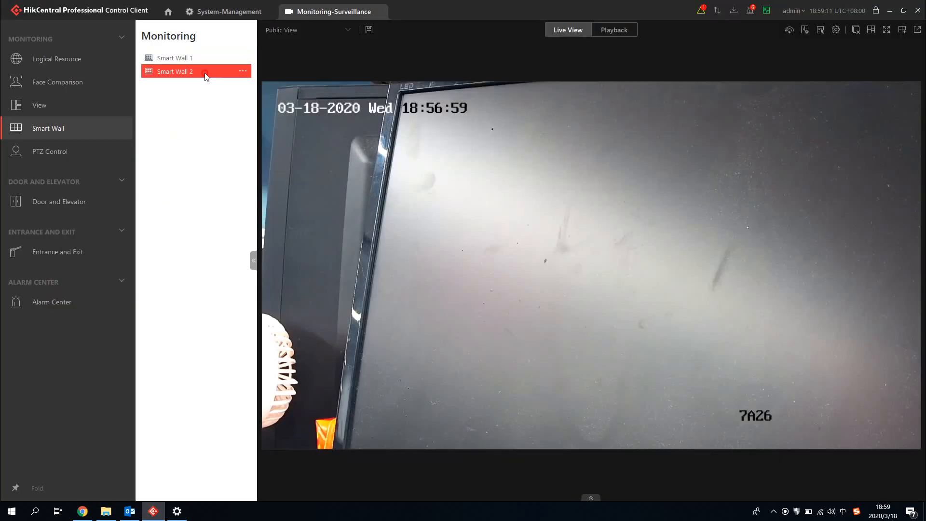
{"action": "left_click", "coordinate": [192, 59]}
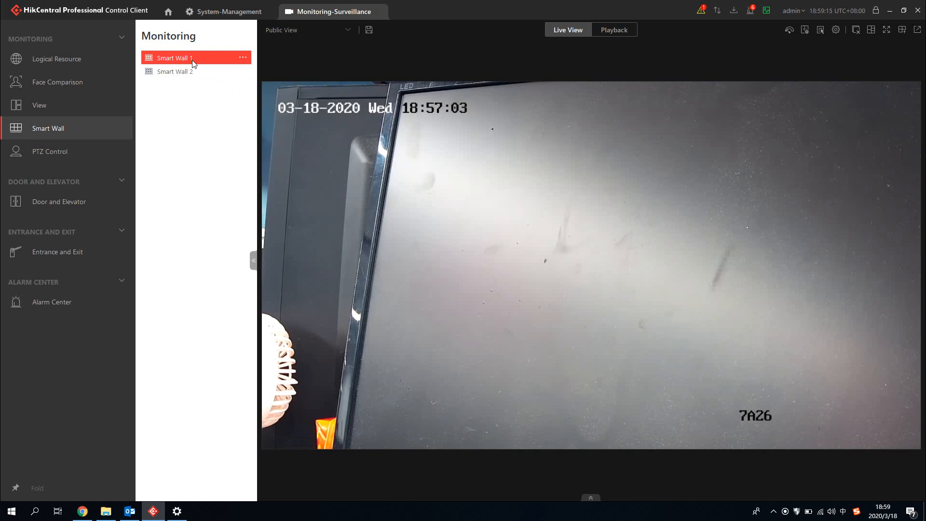
{"action": "left_click", "coordinate": [243, 58]}
{"action": "left_click", "coordinate": [276, 73]}
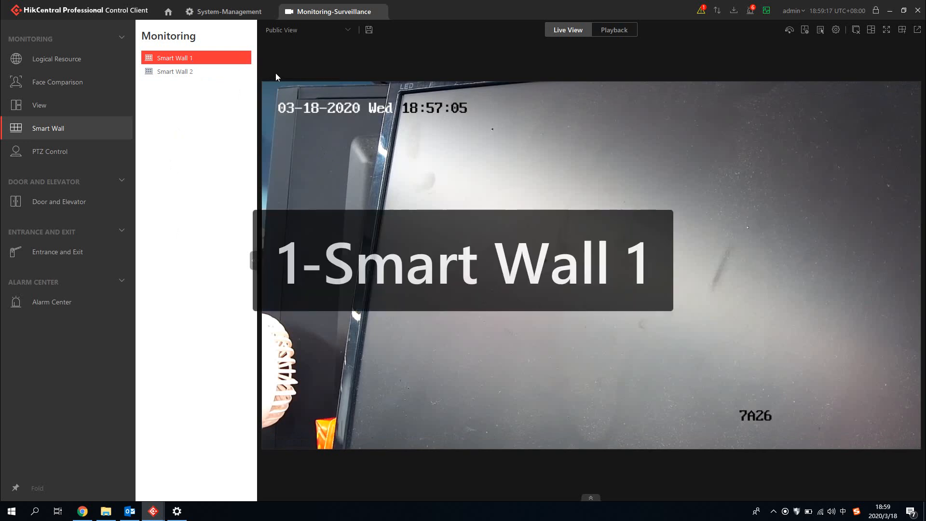
{"action": "left_click", "coordinate": [240, 71]}
{"action": "left_click", "coordinate": [246, 74]}
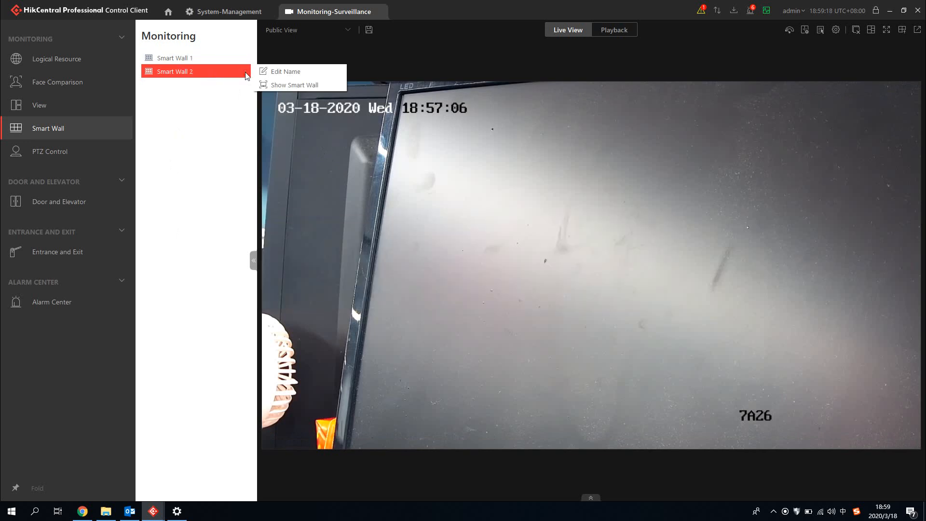
{"action": "left_click", "coordinate": [279, 85]}
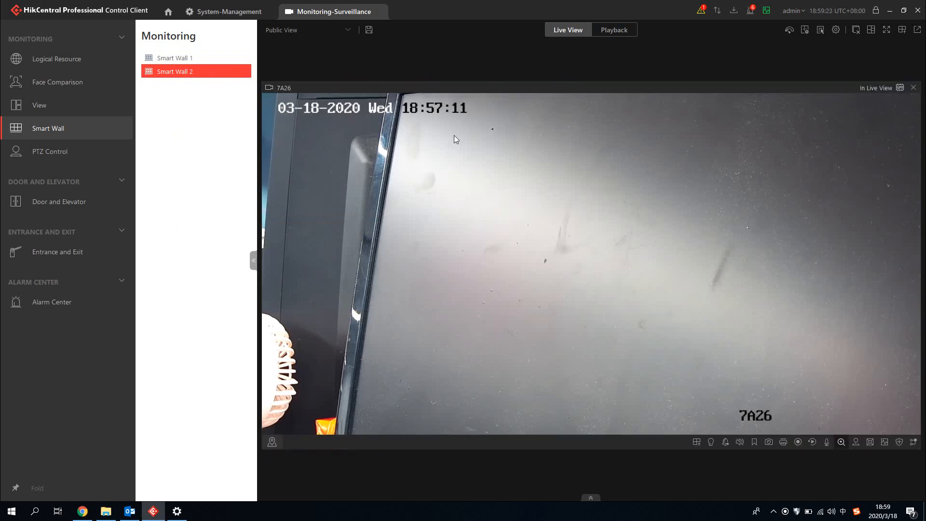
{"action": "left_click", "coordinate": [224, 58]}
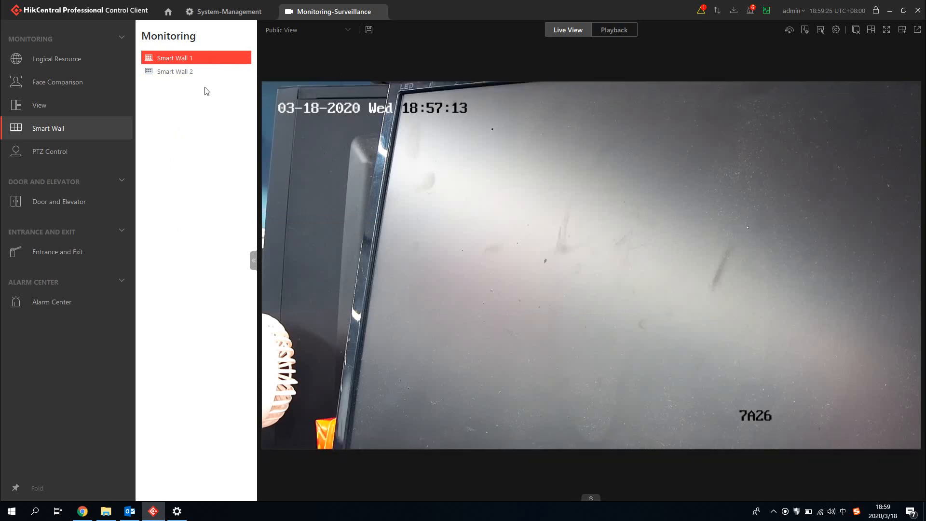
{"action": "left_click", "coordinate": [198, 72]}
{"action": "left_click", "coordinate": [243, 71]}
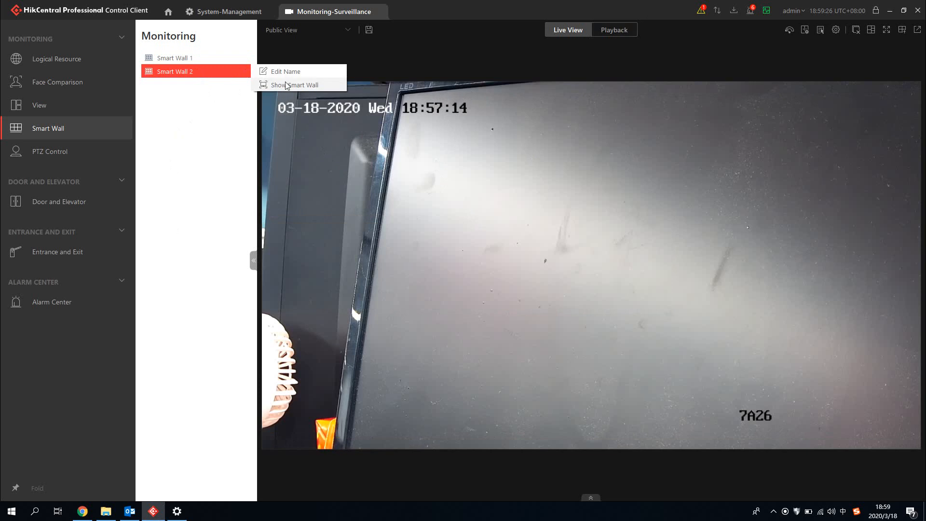
Step: Display the live view of camera 7A26 on Smart Wall 2
{"action": "left_click", "coordinate": [311, 184]}
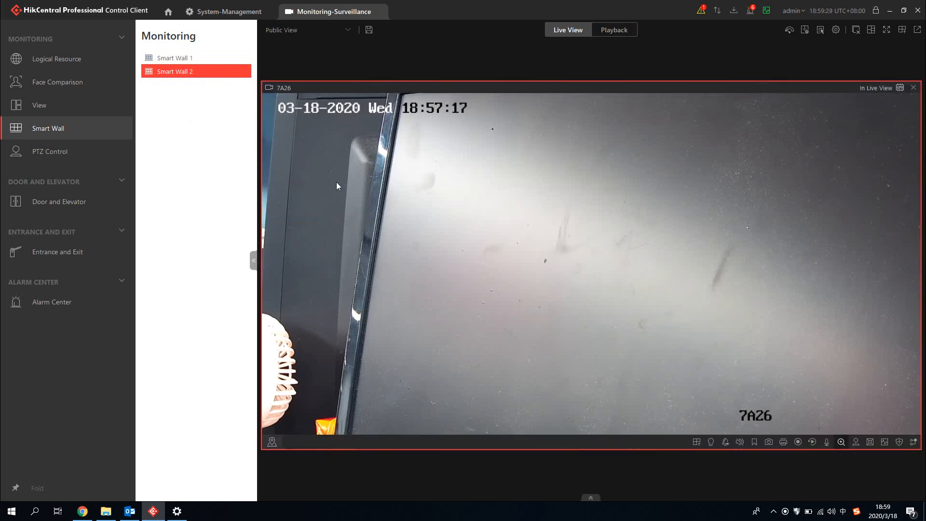
{"action": "left_click", "coordinate": [696, 442]}
{"action": "left_click", "coordinate": [660, 409]}
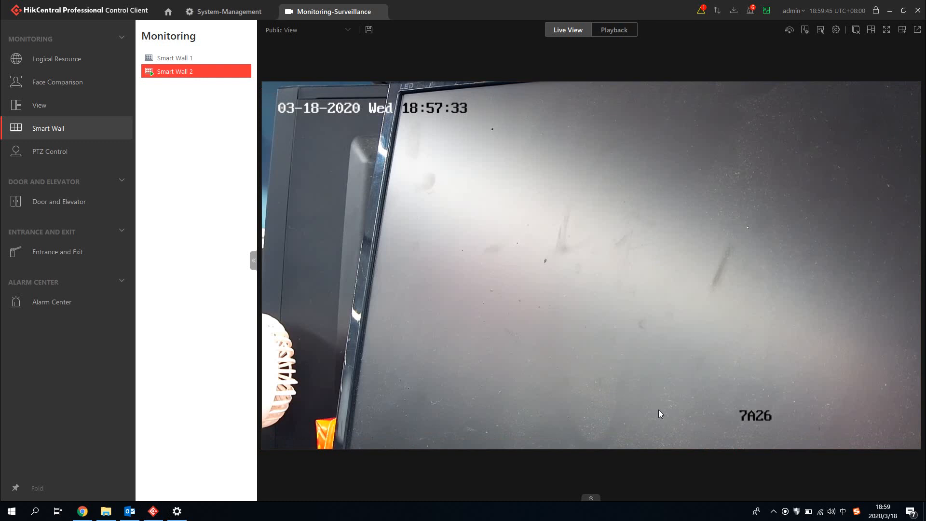
{"action": "mouse_move", "coordinate": [742, 252]}
{"action": "left_click", "coordinate": [919, 135]}
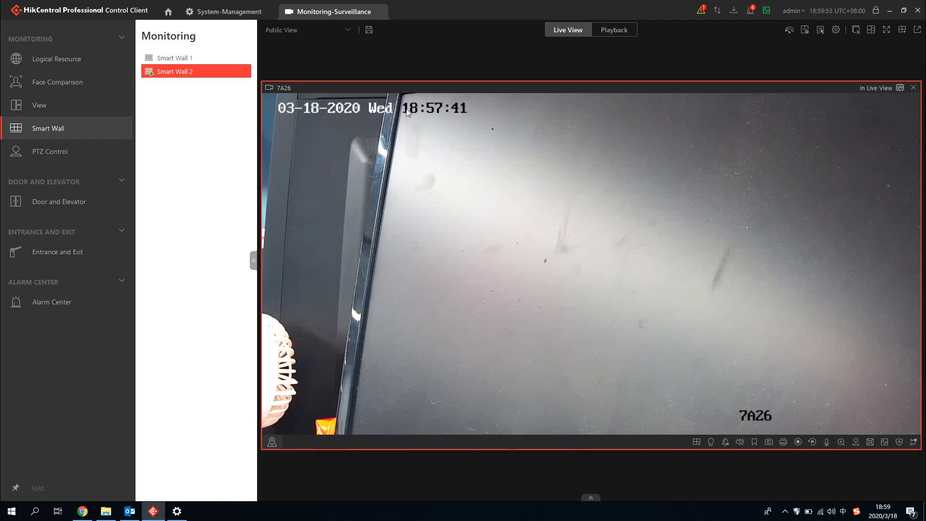
Step: Start the live views of Camera 01 and IP Camera37 under 7708NVR and check the available window divisions
{"action": "left_click", "coordinate": [49, 60]}
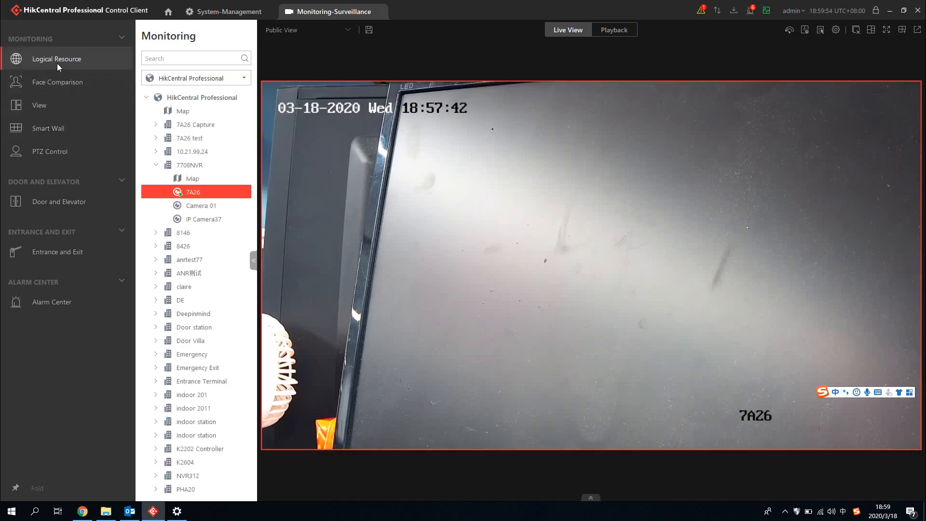
{"action": "left_click", "coordinate": [194, 209]}
{"action": "double_click", "coordinate": [194, 209]}
{"action": "double_click", "coordinate": [194, 219]}
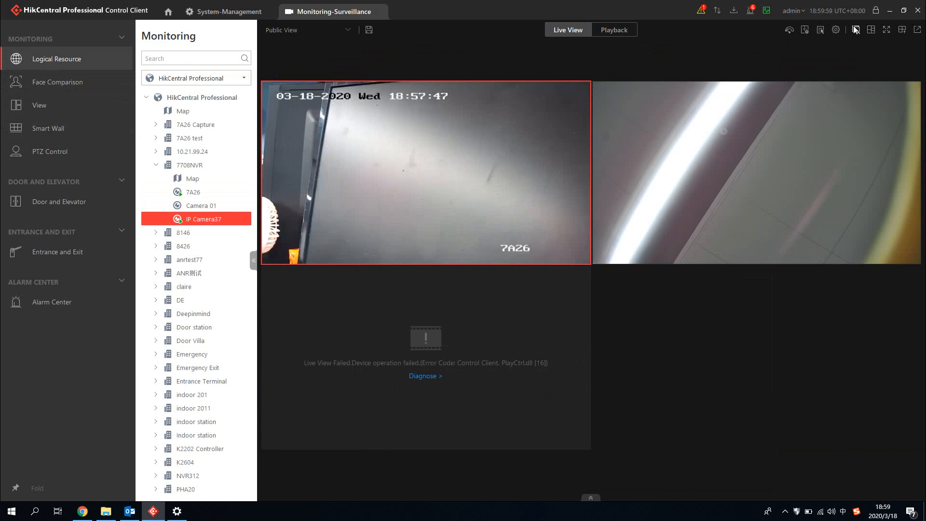
{"action": "left_click", "coordinate": [872, 31]}
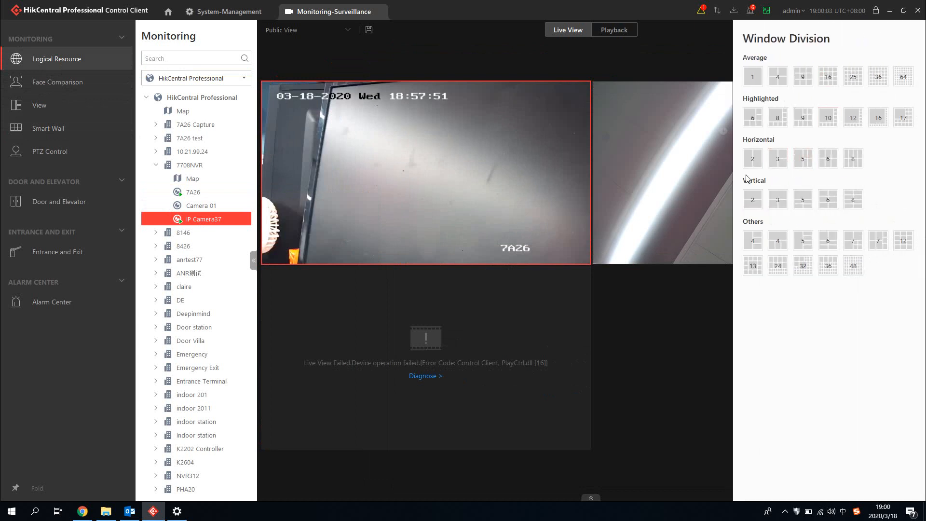
{"action": "left_click", "coordinate": [690, 163]}
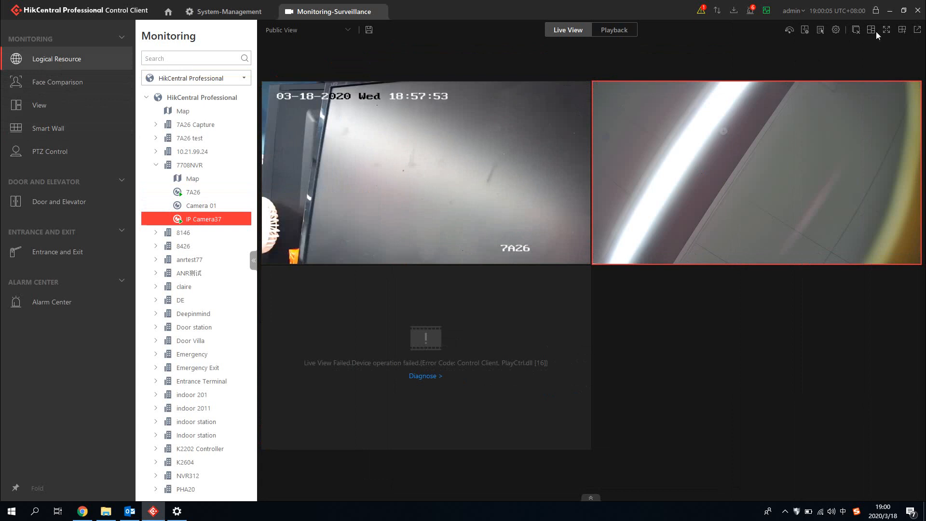
Step: Show the multi-camera live view in full-screen Smart Wall Mode, exit the mode and return to the smart wall list
{"action": "left_click", "coordinate": [902, 30]}
{"action": "left_click", "coordinate": [884, 44]}
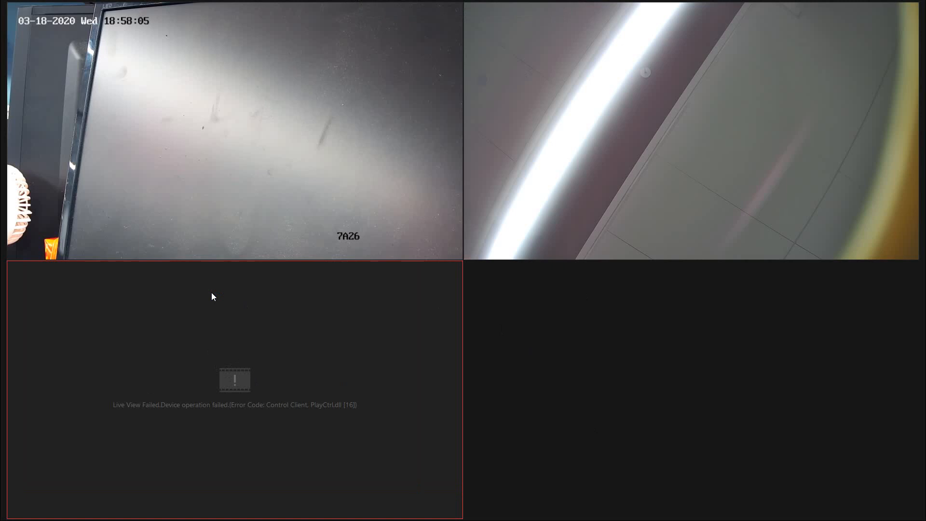
{"action": "mouse_move", "coordinate": [180, 1]}
{"action": "left_click", "coordinate": [383, 7]}
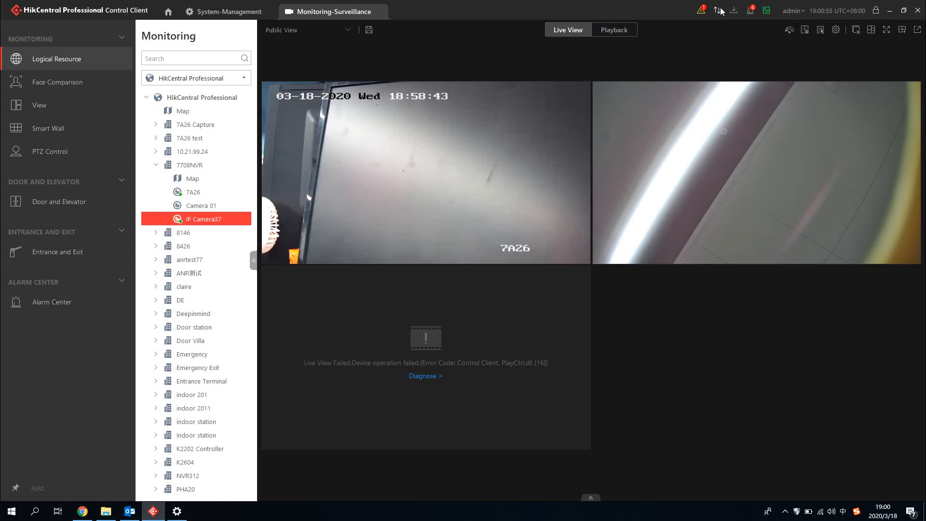
{"action": "left_click", "coordinate": [87, 129]}
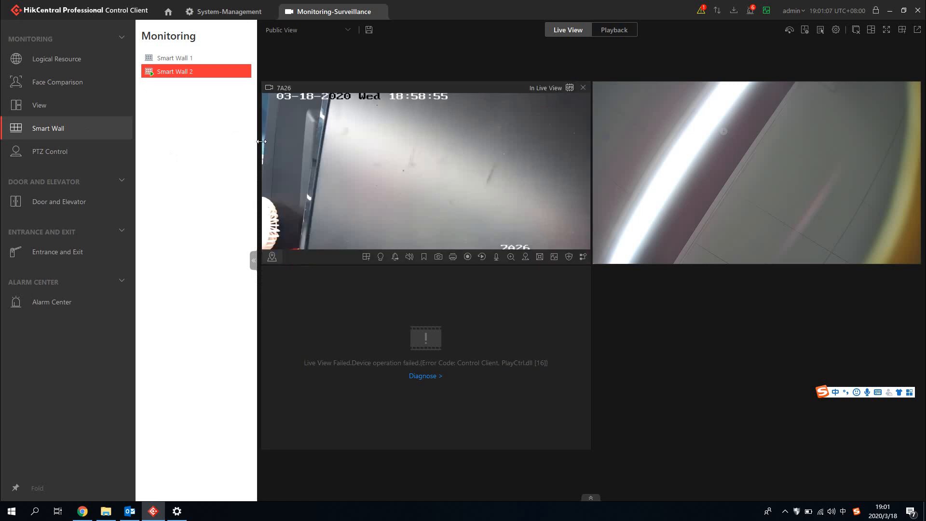
Step: Switch to the Web Client and open the 7A26-Motion Detection alarm for editing under Event & Alarm
{"action": "left_click", "coordinate": [83, 514]}
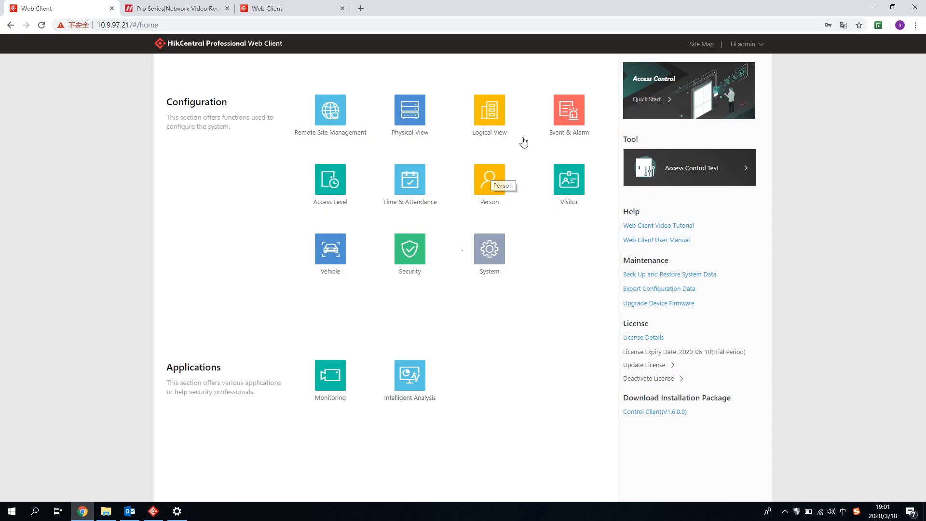
{"action": "left_click", "coordinate": [578, 111]}
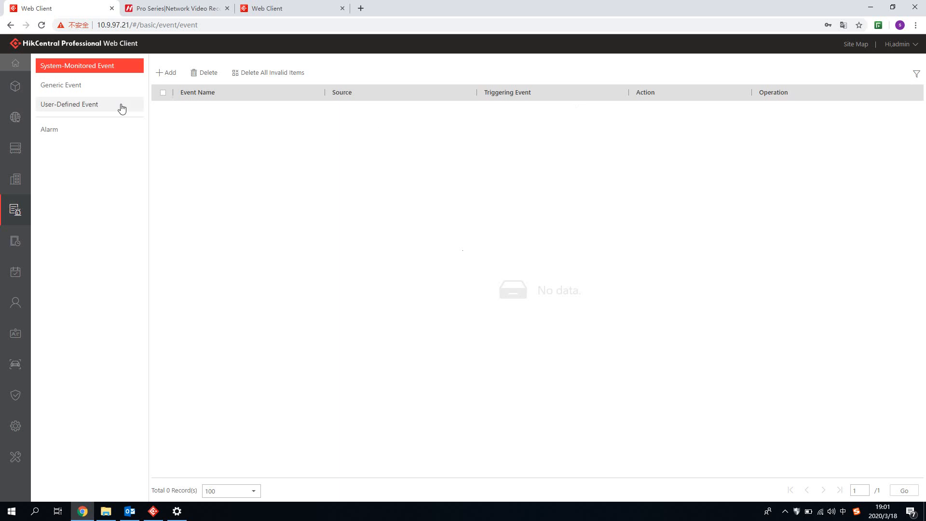
{"action": "left_click", "coordinate": [78, 131]}
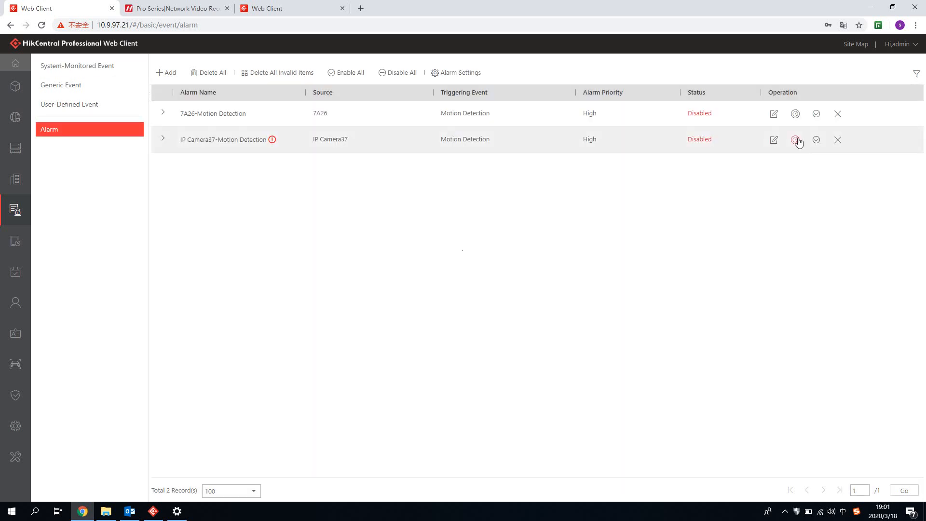
{"action": "left_click", "coordinate": [775, 113]}
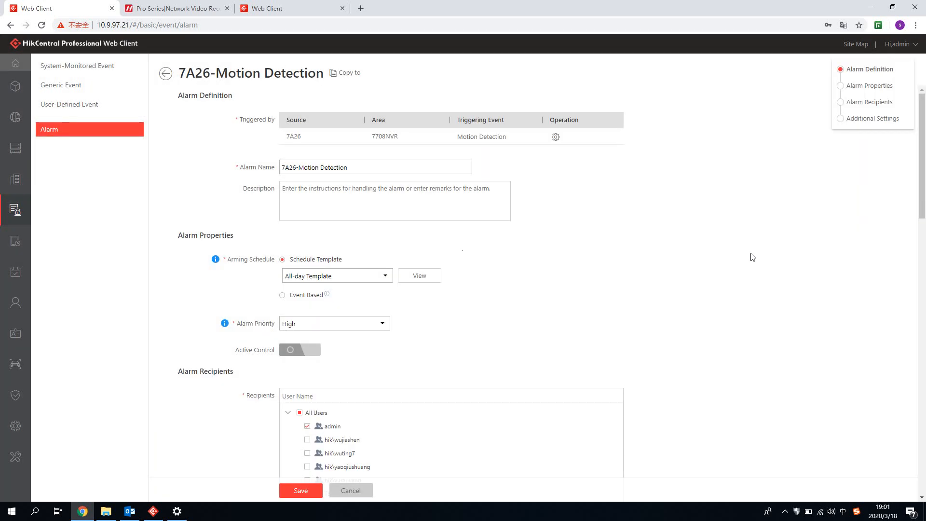
Step: Set the alarm to display on the wall related to graphic card with Smart Wall No. 1, and save it
{"action": "scroll", "coordinate": [751, 258], "scroll_direction": "down", "scroll_amount": 15}
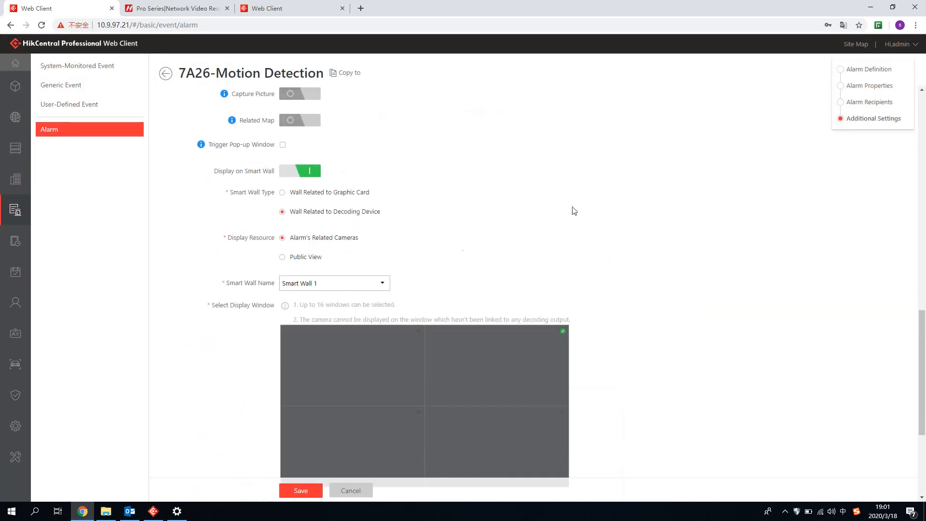
{"action": "left_click", "coordinate": [329, 194]}
{"action": "left_click", "coordinate": [381, 288]}
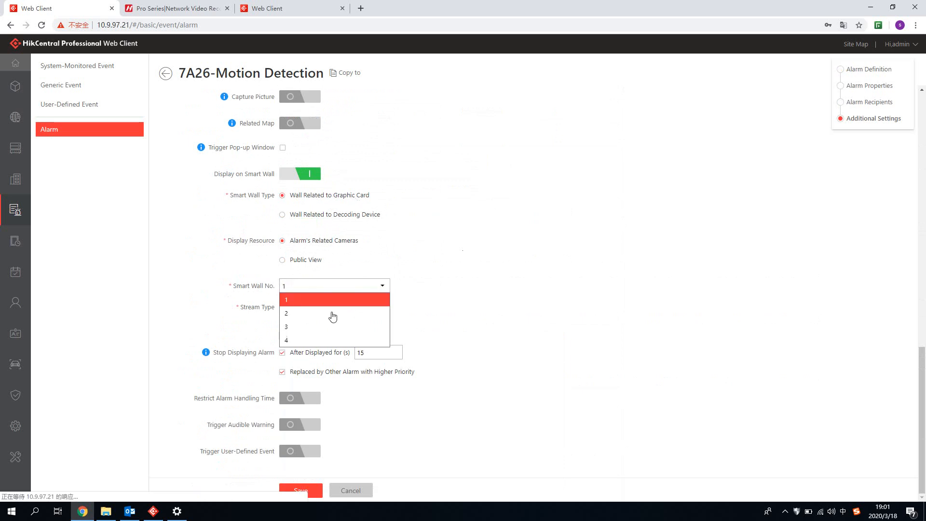
{"action": "left_click", "coordinate": [317, 300]}
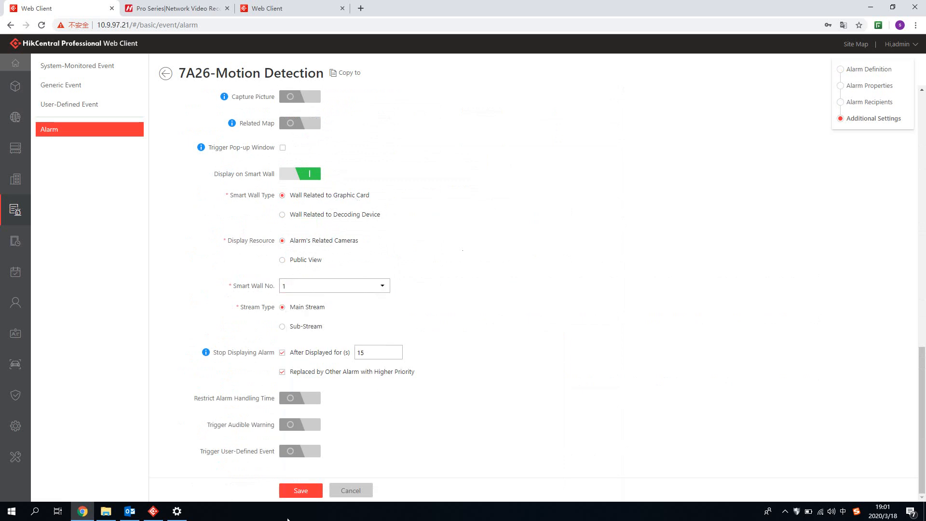
{"action": "left_click", "coordinate": [309, 492]}
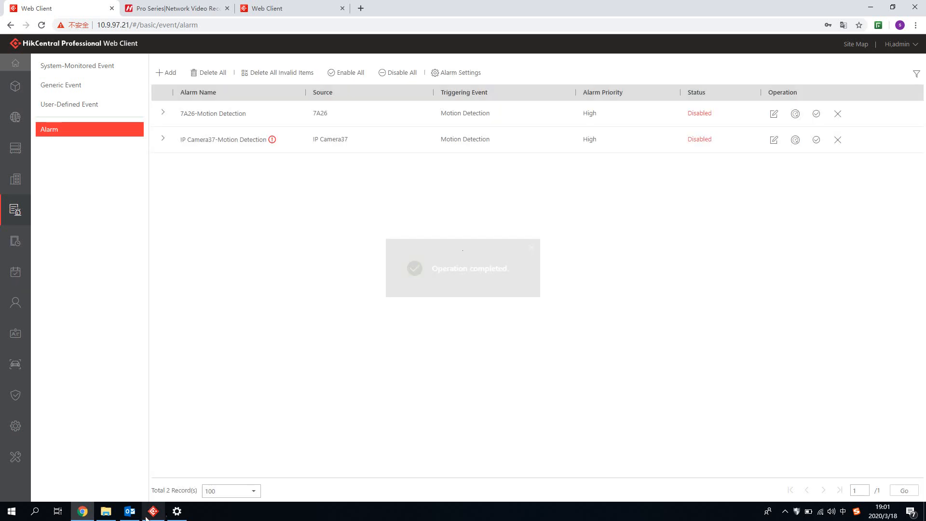
Step: Trigger a test of the 7A26-Motion Detection alarm and exit Smart Wall Mode
{"action": "left_click", "coordinate": [795, 114]}
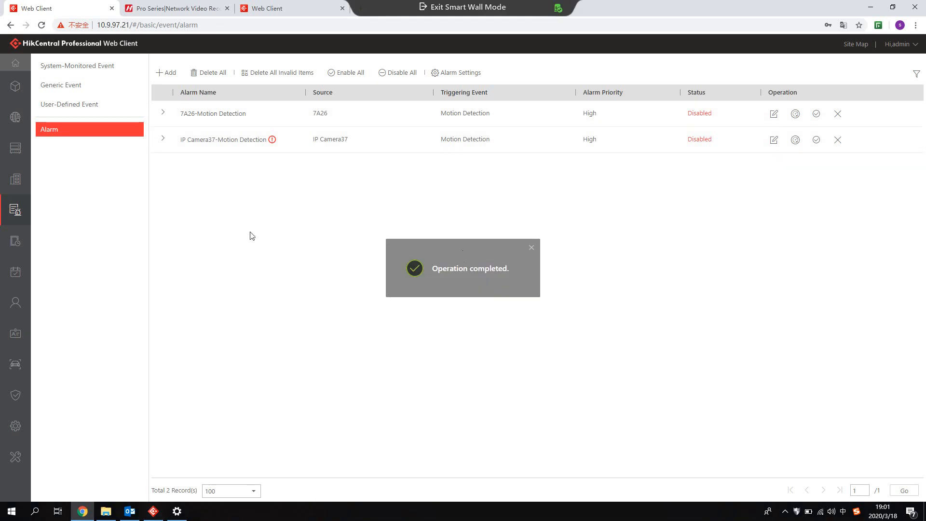
{"action": "left_click", "coordinate": [426, 5]}
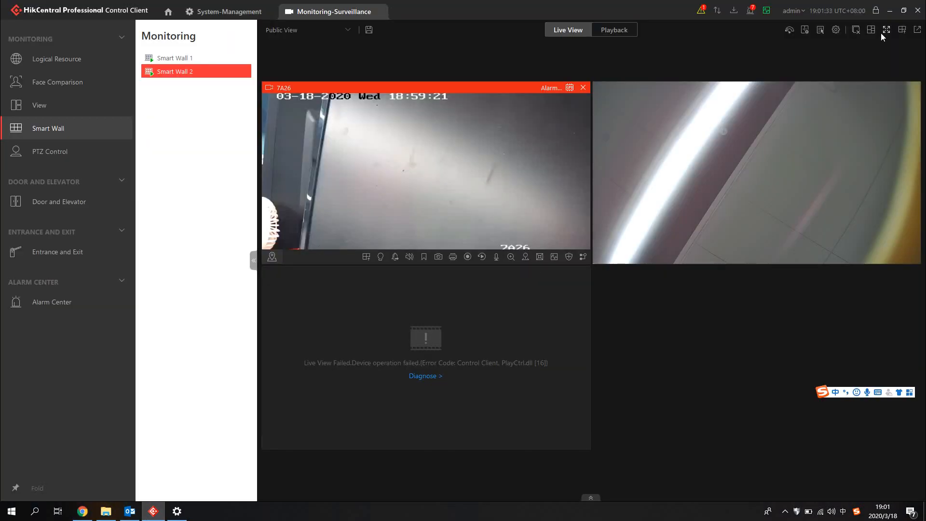
Step: Minimize the Control Client and close the Windows display settings
{"action": "left_click", "coordinate": [890, 11]}
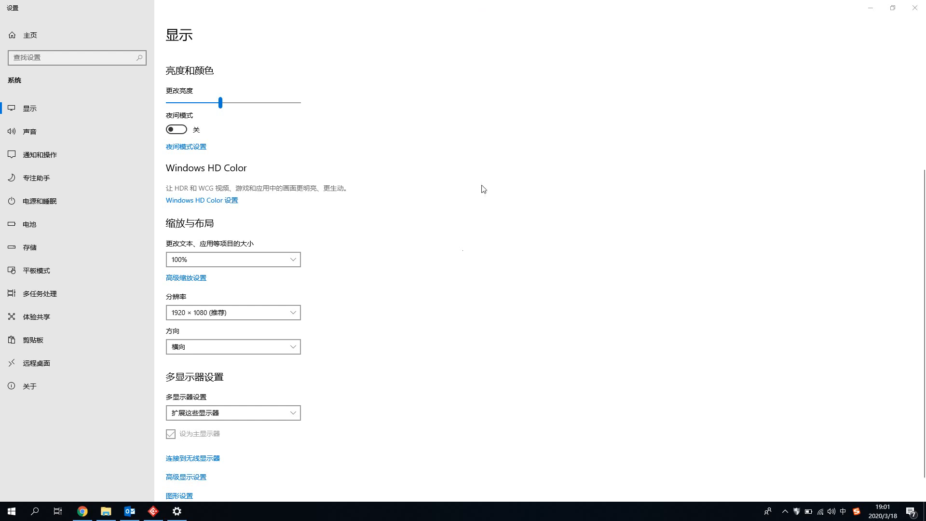
{"action": "left_click", "coordinate": [916, 8]}
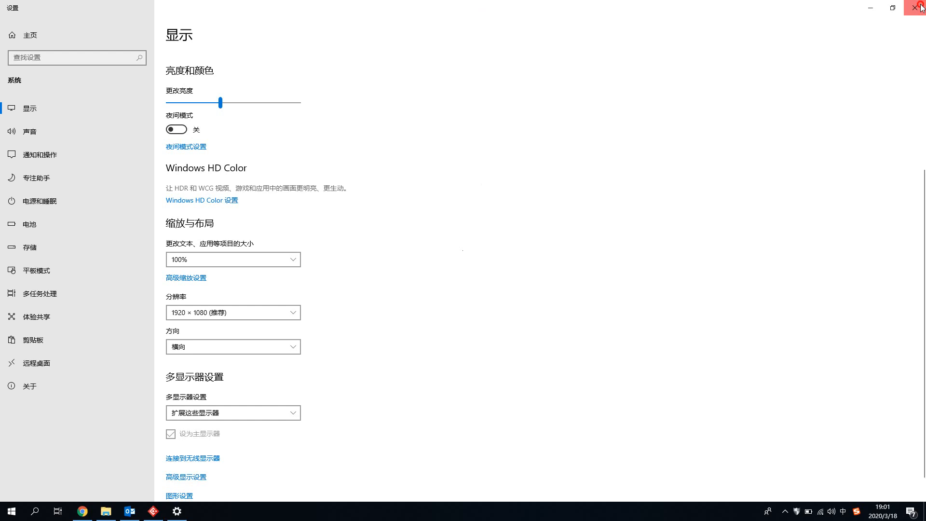